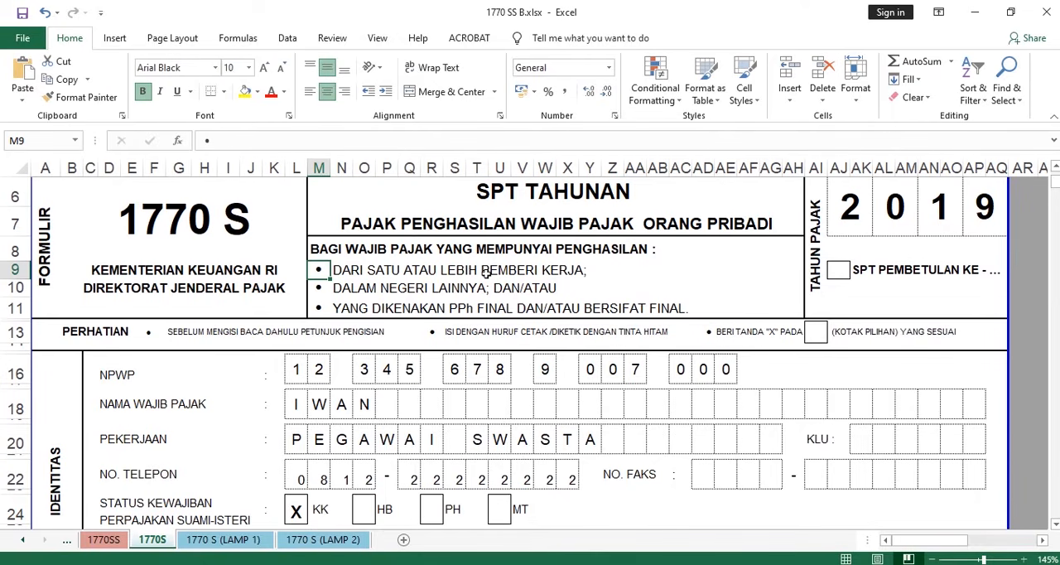
- Examine the heading of form 1770 S, including the listed income criteria such as one or more employers
click(402, 266)
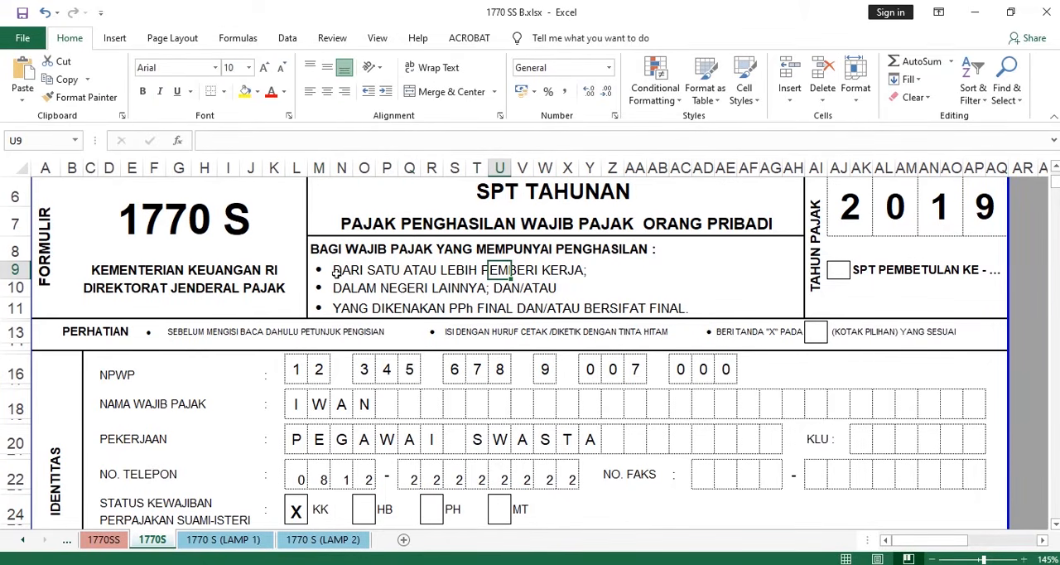
drag(336, 273, 636, 272)
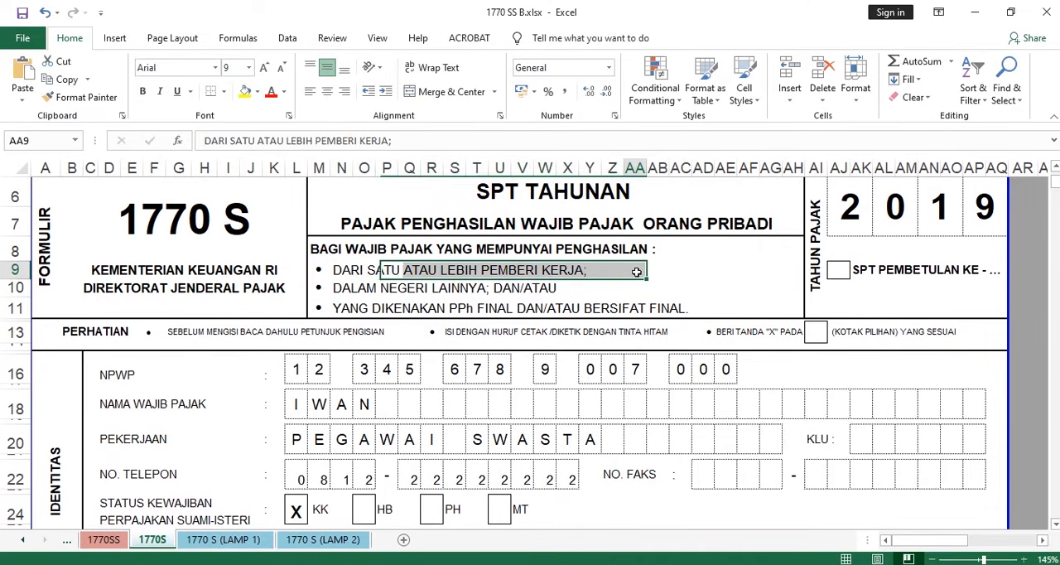
click(702, 270)
scroll(615, 281, up, 1)
scroll(616, 290, down, 15)
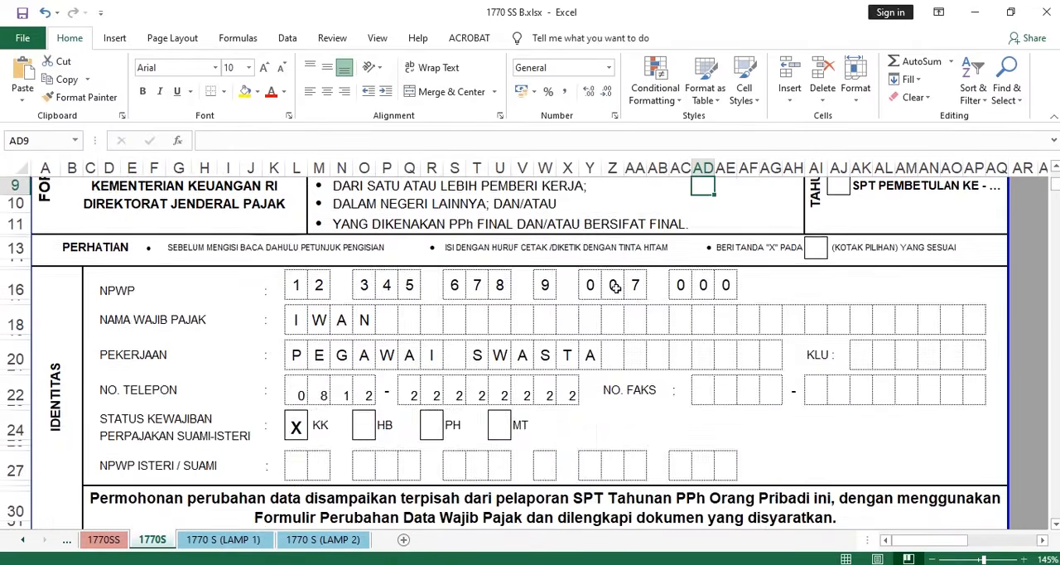
scroll(616, 288, up, 7)
scroll(616, 287, up, 8)
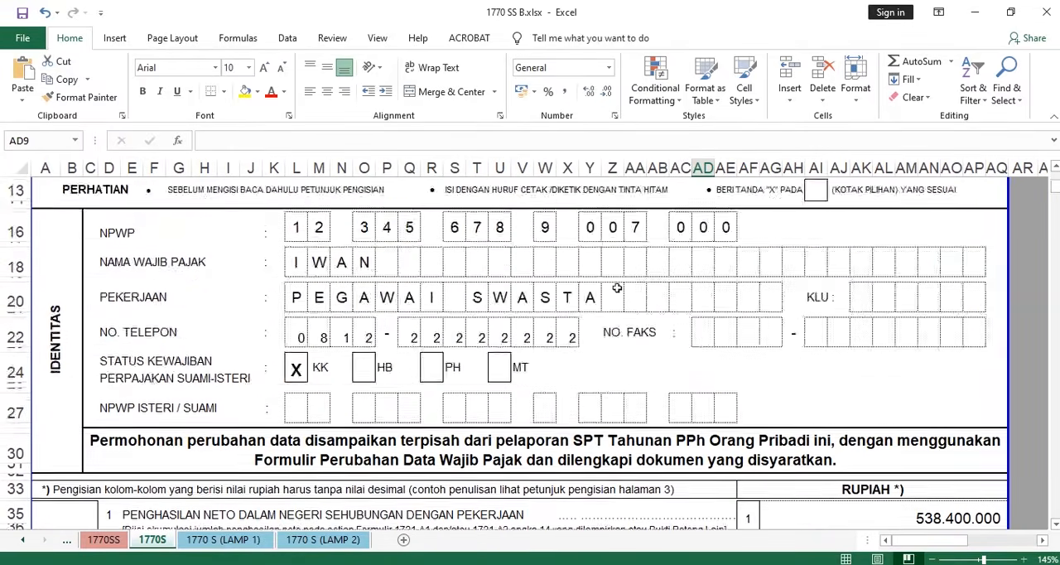
scroll(616, 287, down, 1)
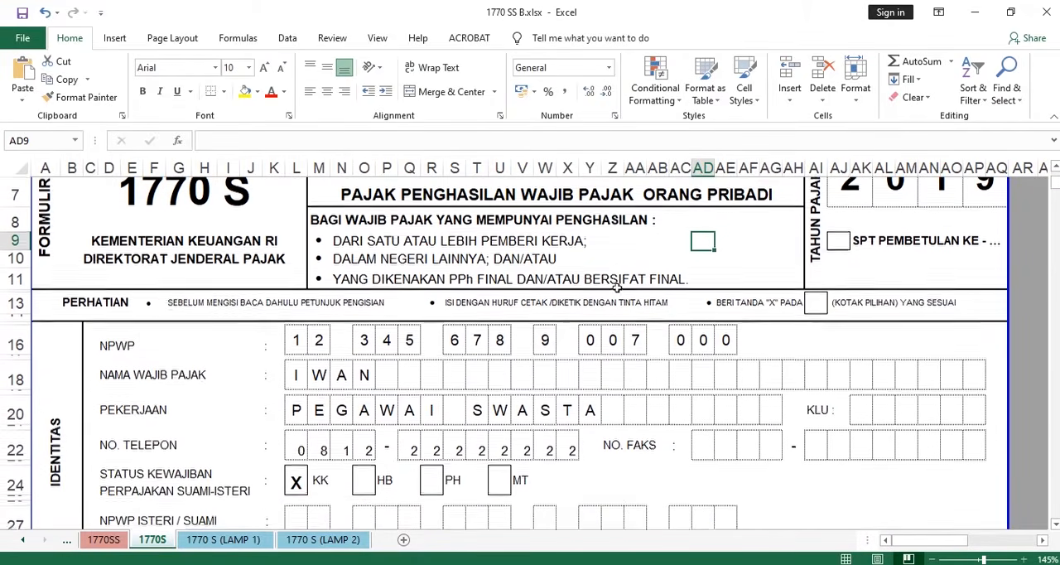
scroll(616, 286, up, 1)
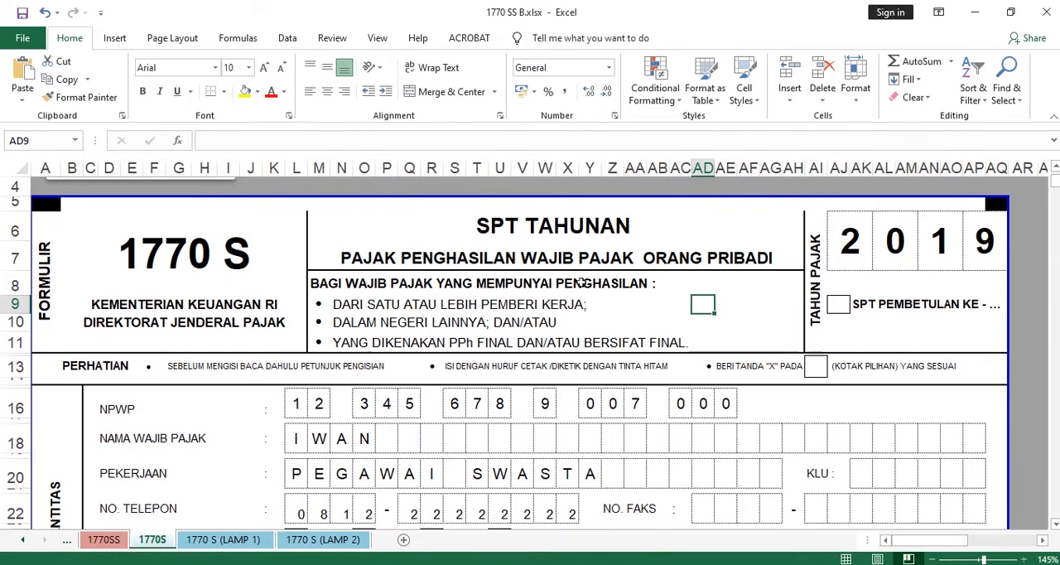
- Examine the four tax year digits in the TAHUN PAJAK boxes of form 1770 S
click(840, 241)
click(939, 242)
click(894, 240)
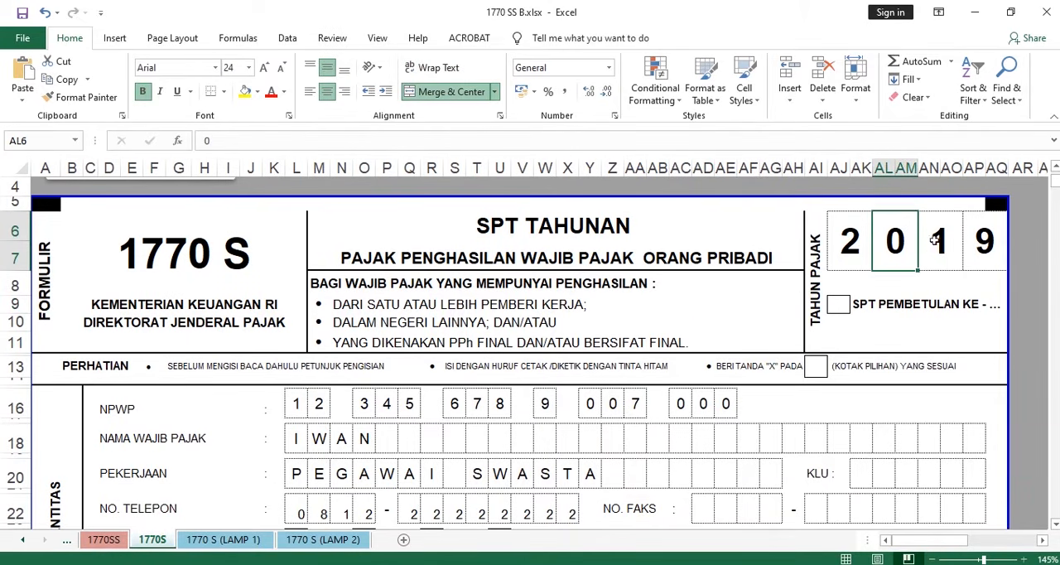
drag(939, 241, 971, 240)
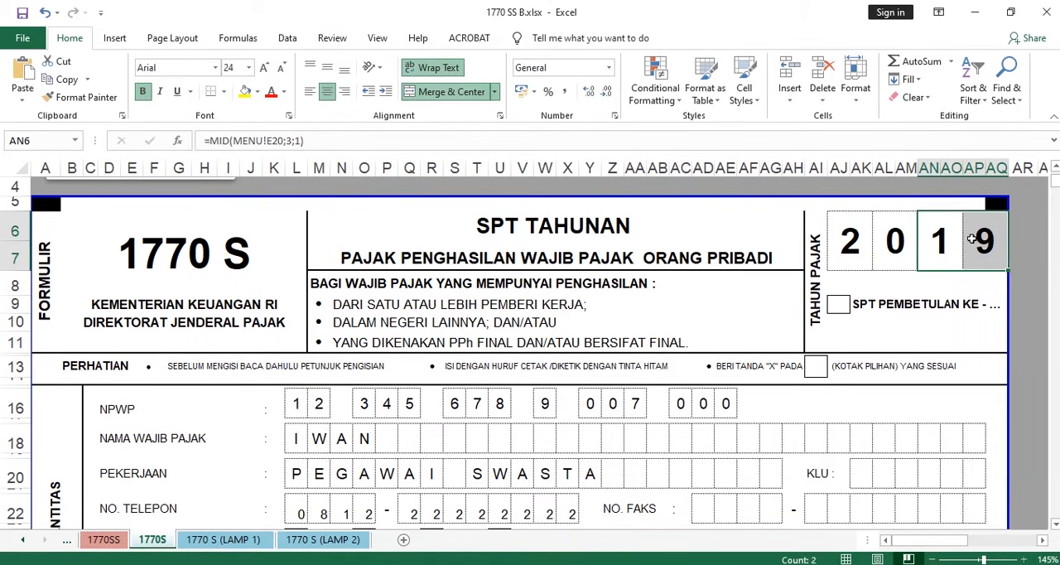
click(931, 250)
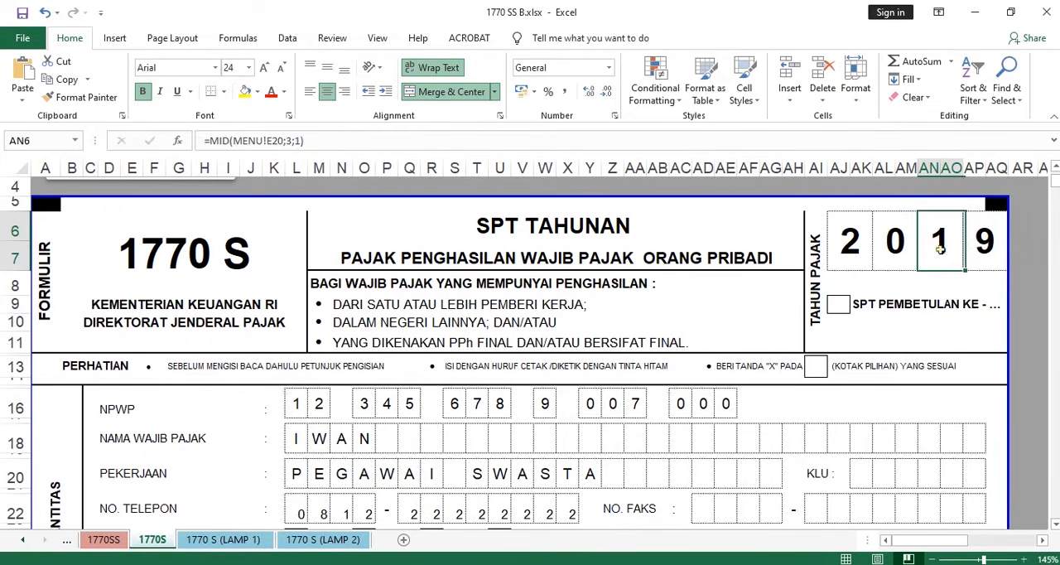
click(977, 241)
mouse_move(977, 243)
mouse_down()
mouse_move(942, 245)
mouse_move(979, 241)
mouse_up()
click(943, 251)
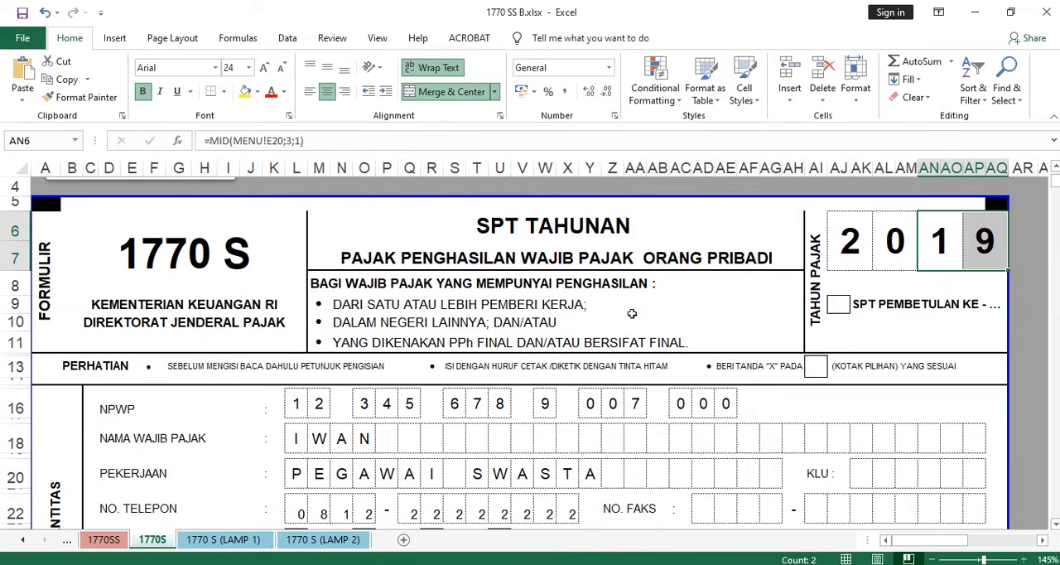
- Review the IDENTITAS section row by row: NPWP, taxpayer name, occupation, phone number, marital tax status and spouse's NPWP
scroll(631, 313, down, 2)
scroll(631, 303, down, 1)
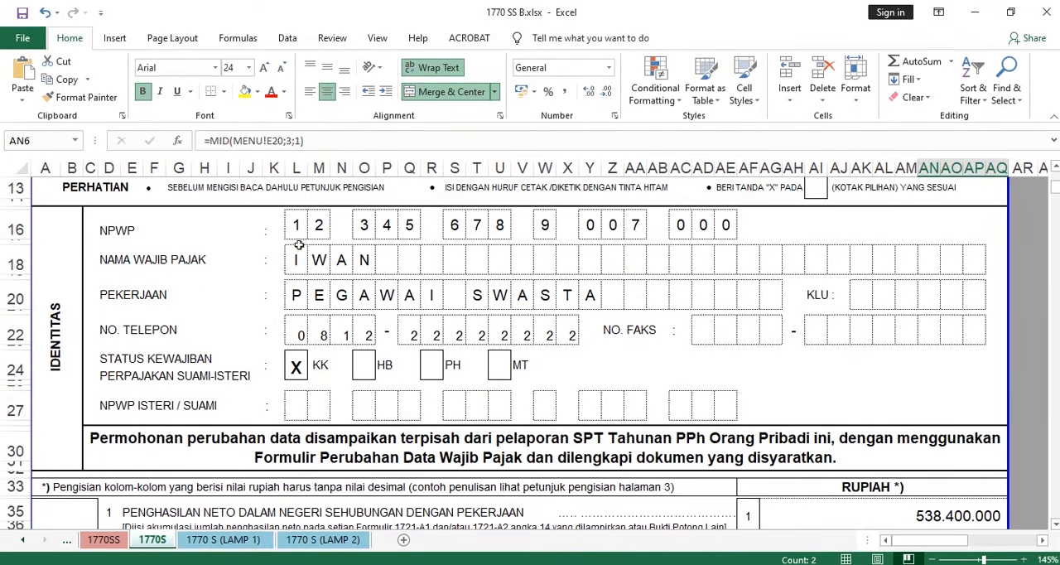
drag(297, 227, 749, 232)
drag(295, 260, 399, 256)
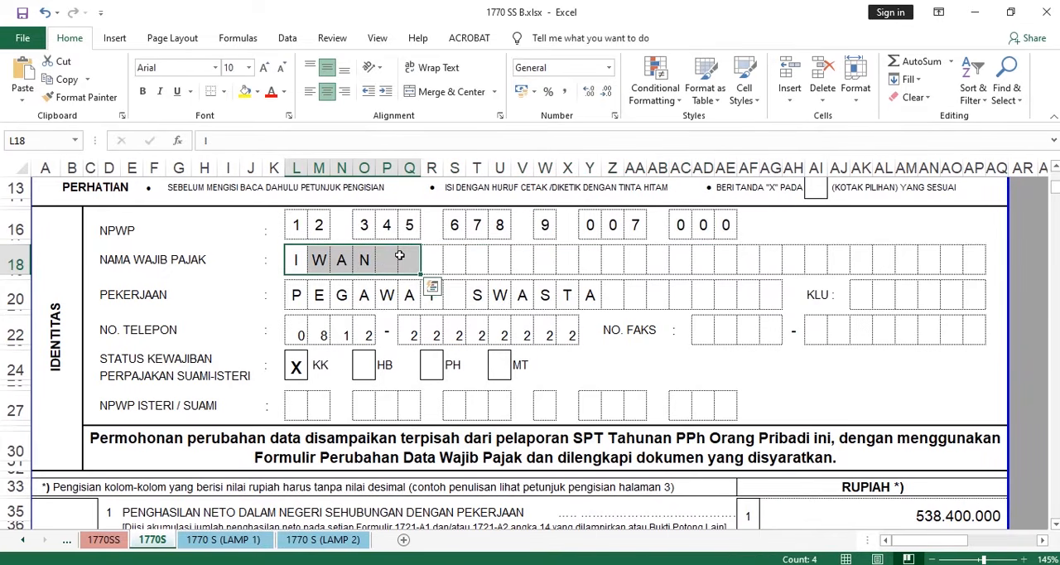
drag(295, 294, 578, 298)
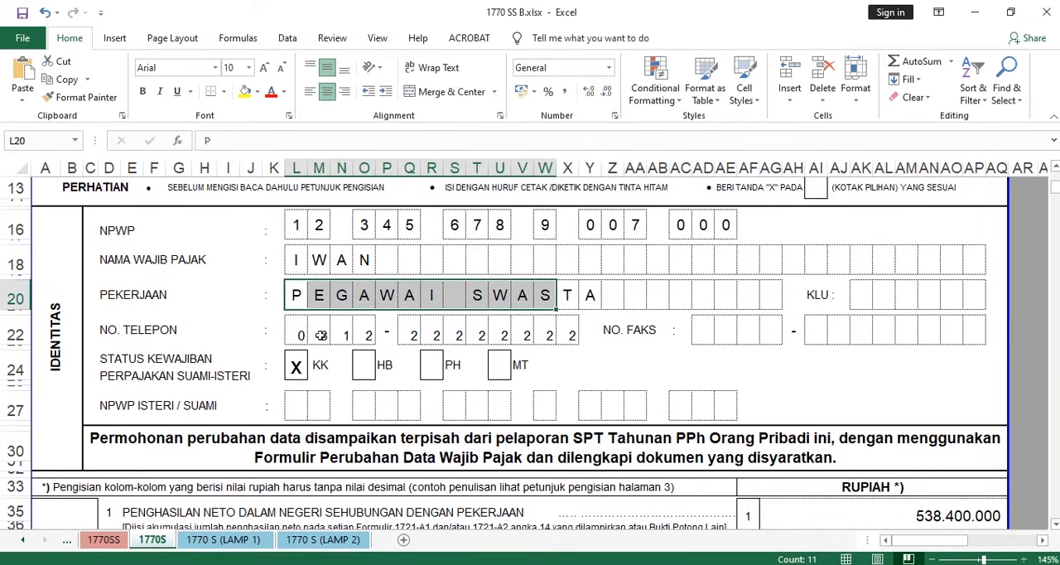
drag(295, 333, 530, 332)
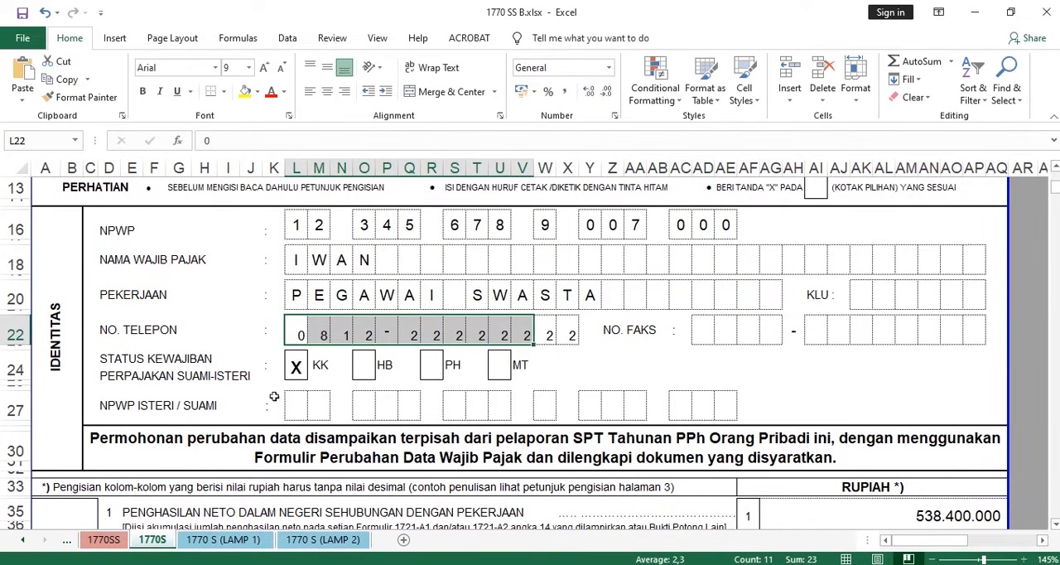
click(296, 374)
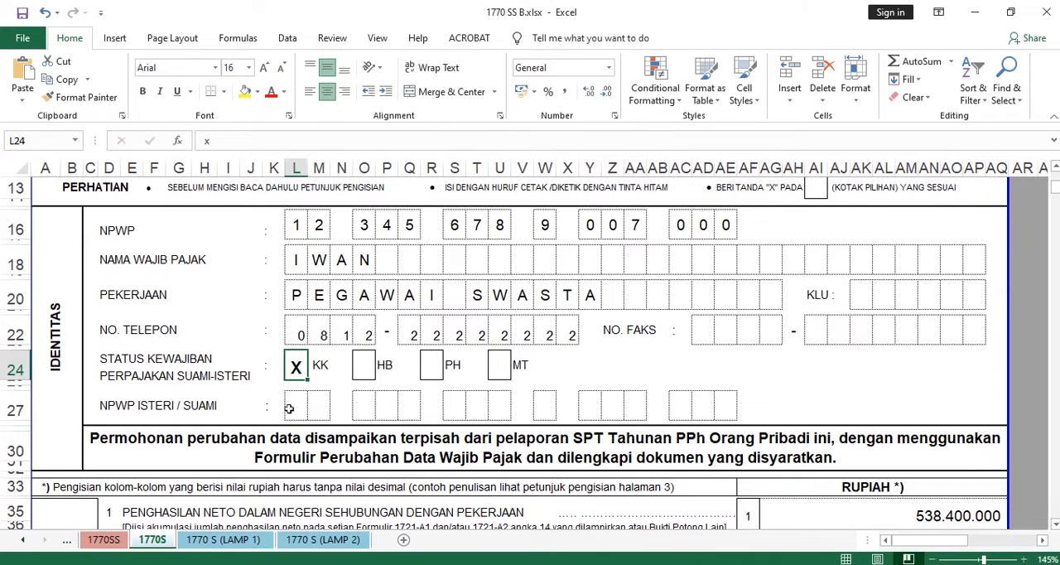
drag(289, 408, 733, 398)
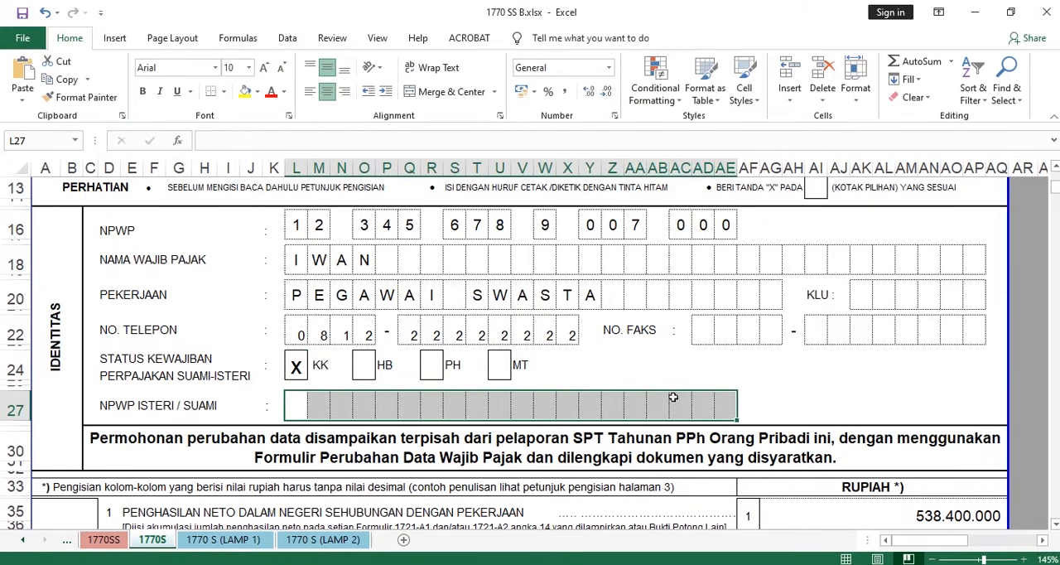
- Examine the occupation row together with the KLU boxes beside it in the IDENTITAS section
scroll(143, 302, down, 2)
scroll(249, 348, up, 4)
scroll(329, 373, down, 2)
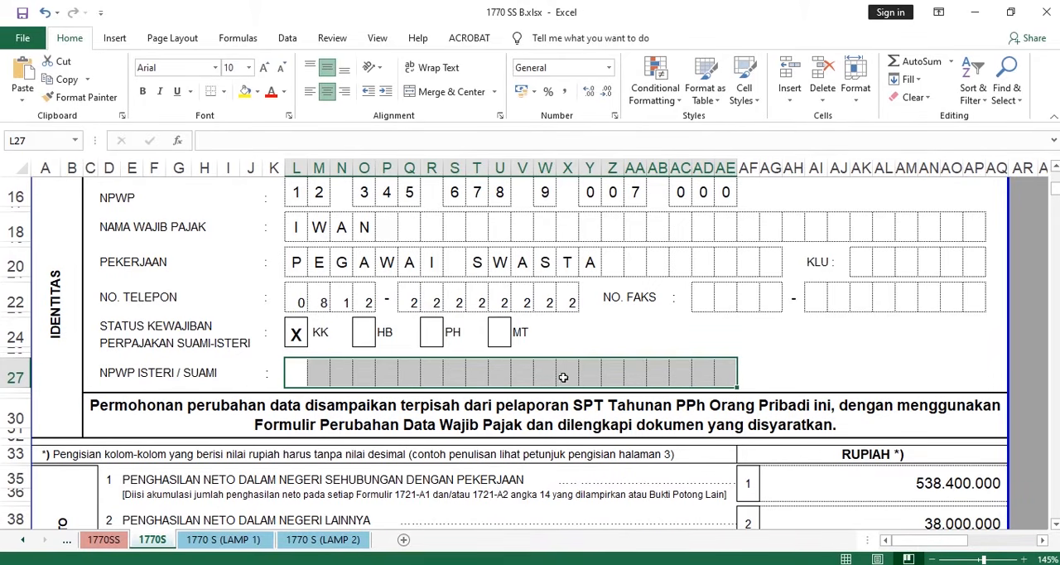
scroll(561, 373, down, 2)
scroll(550, 360, up, 4)
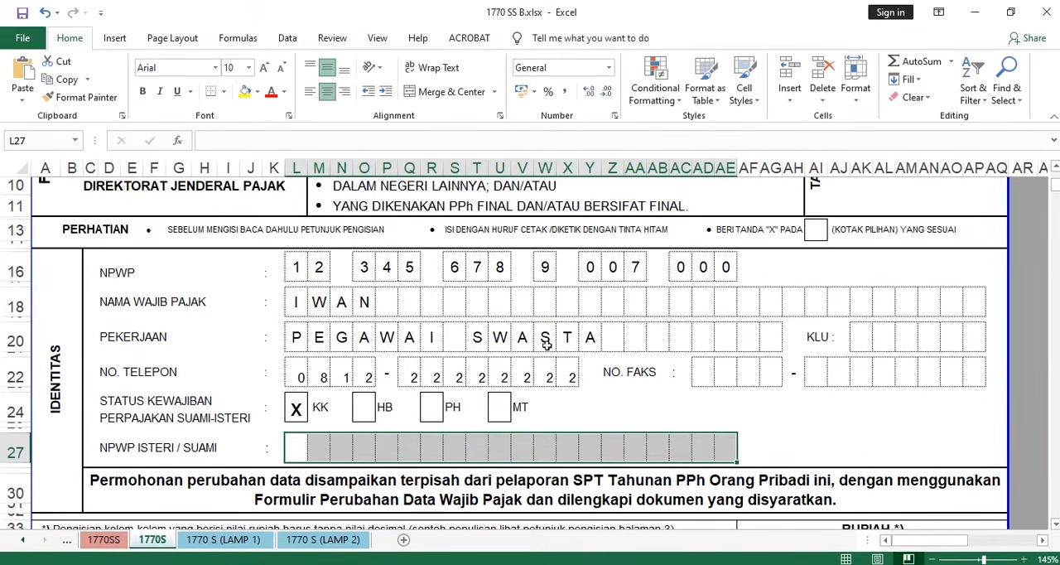
drag(878, 342, 972, 335)
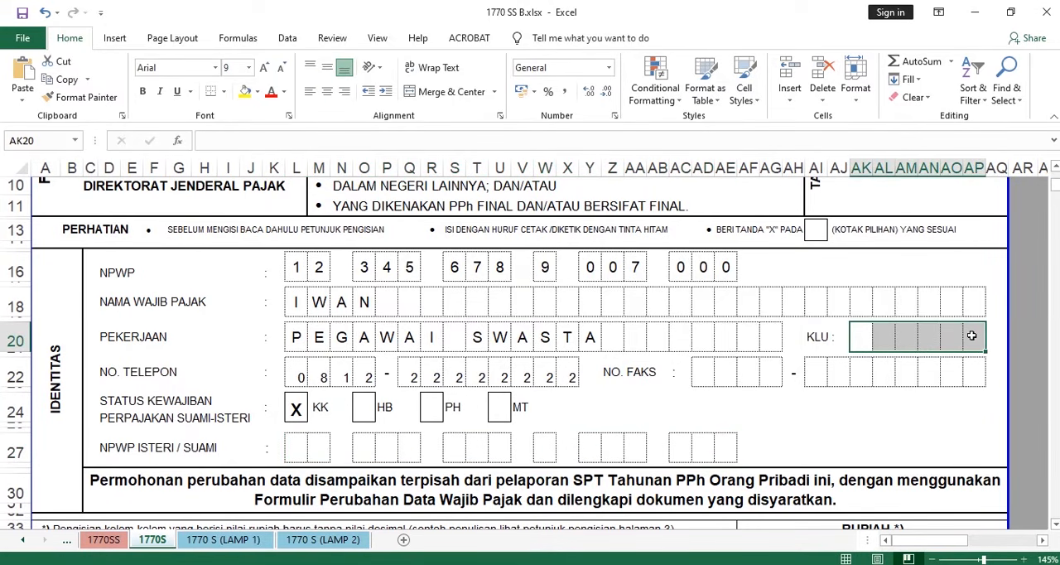
click(300, 345)
drag(300, 345, 778, 335)
drag(878, 335, 944, 329)
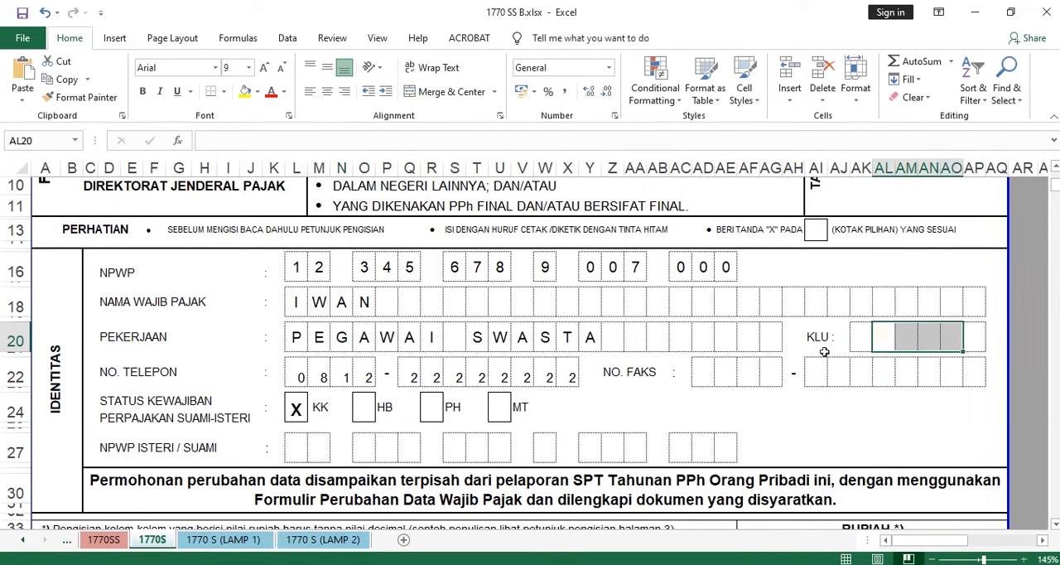
click(681, 318)
scroll(683, 317, up, 2)
scroll(683, 318, down, 10)
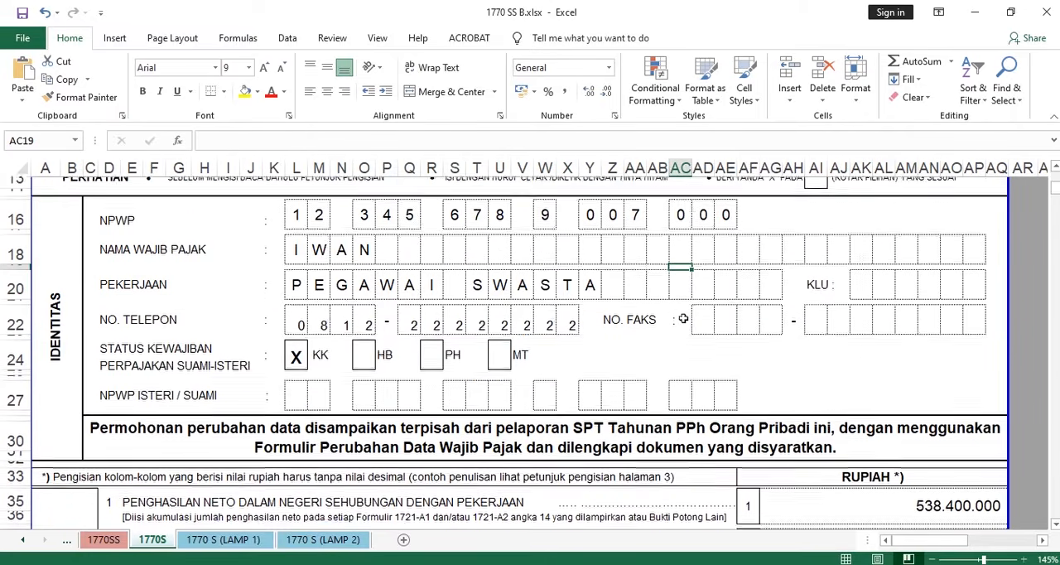
scroll(683, 318, up, 8)
scroll(684, 318, up, 3)
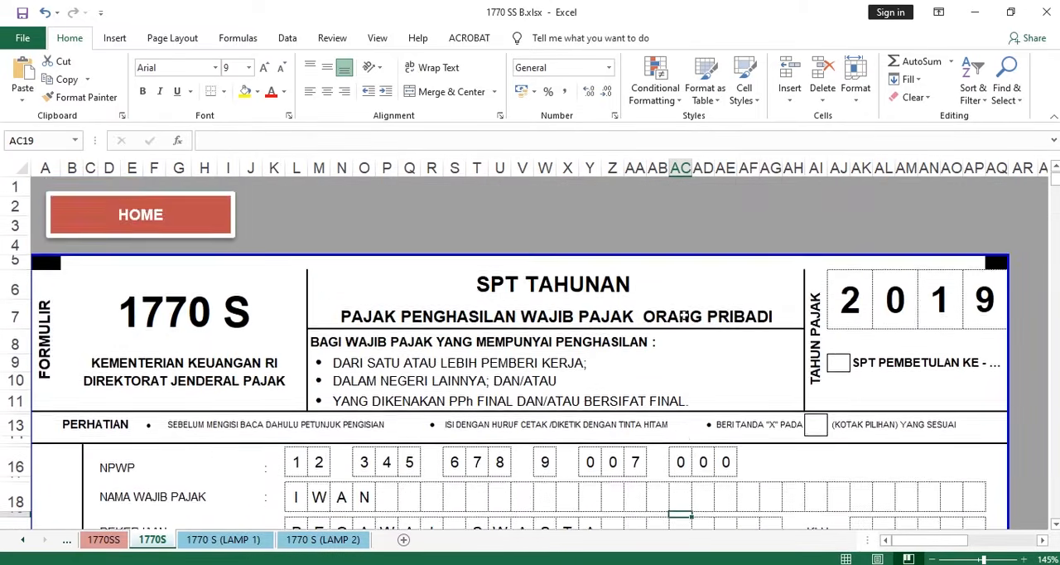
scroll(683, 318, down, 6)
scroll(683, 317, up, 4)
scroll(683, 316, up, 3)
scroll(455, 328, down, 3)
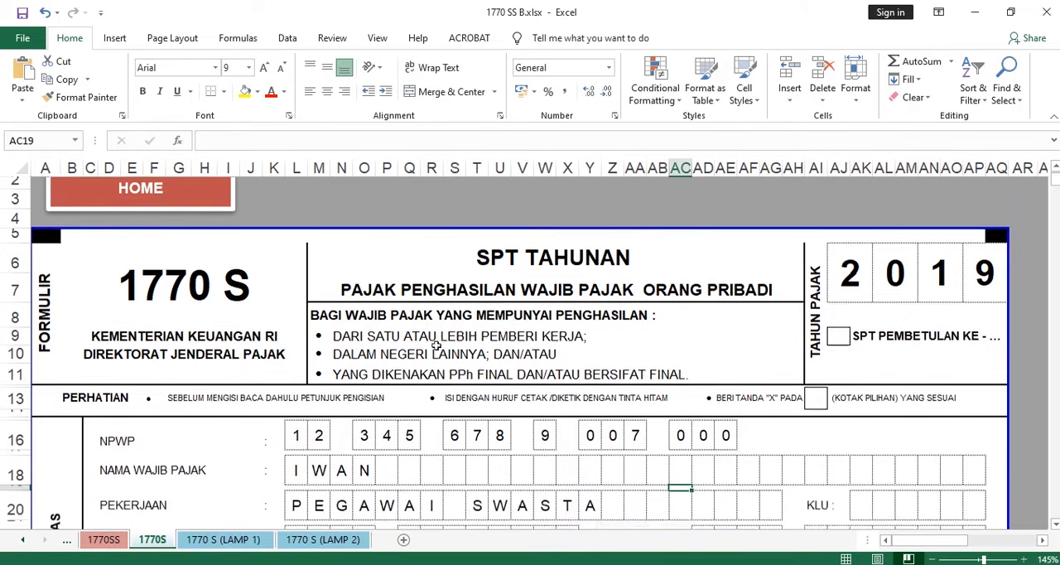
scroll(405, 352, down, 1)
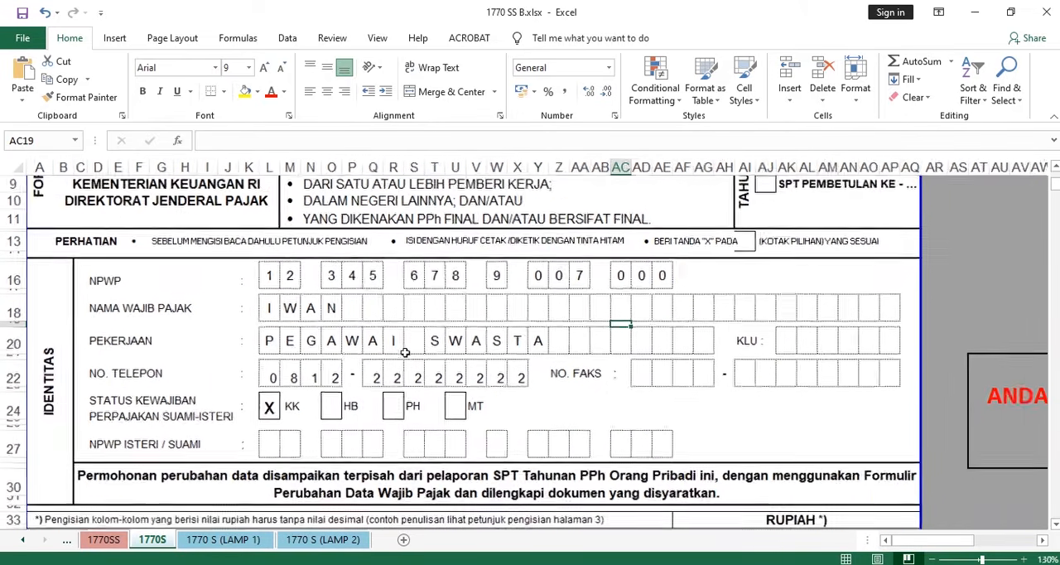
scroll(405, 353, up, 1)
scroll(409, 357, up, 1)
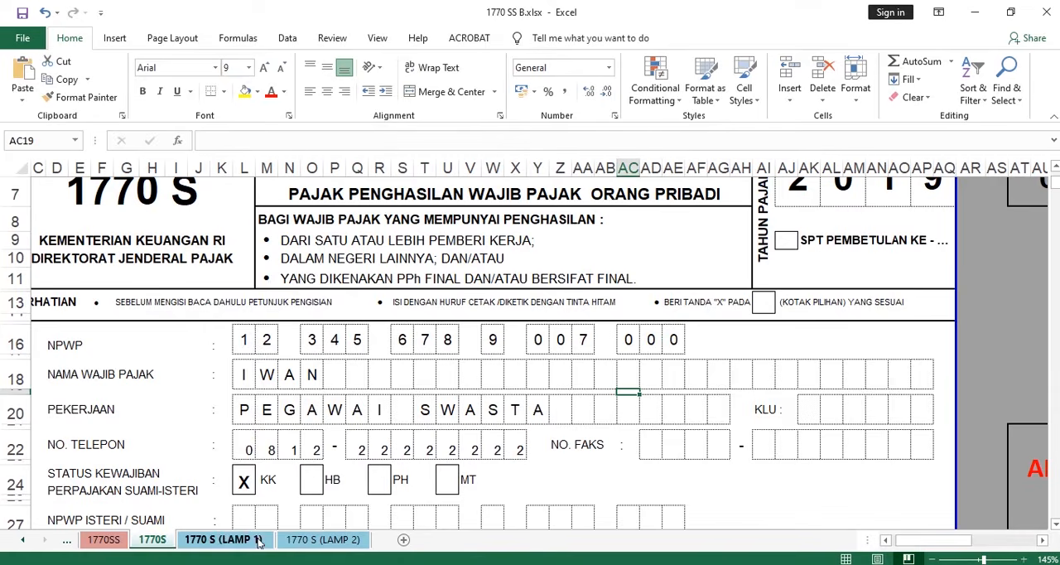
- Open the 1770 S (LAMP 1) sheet and look through its identity header and the BAGIAN A income table
click(223, 539)
scroll(466, 308, down, 6)
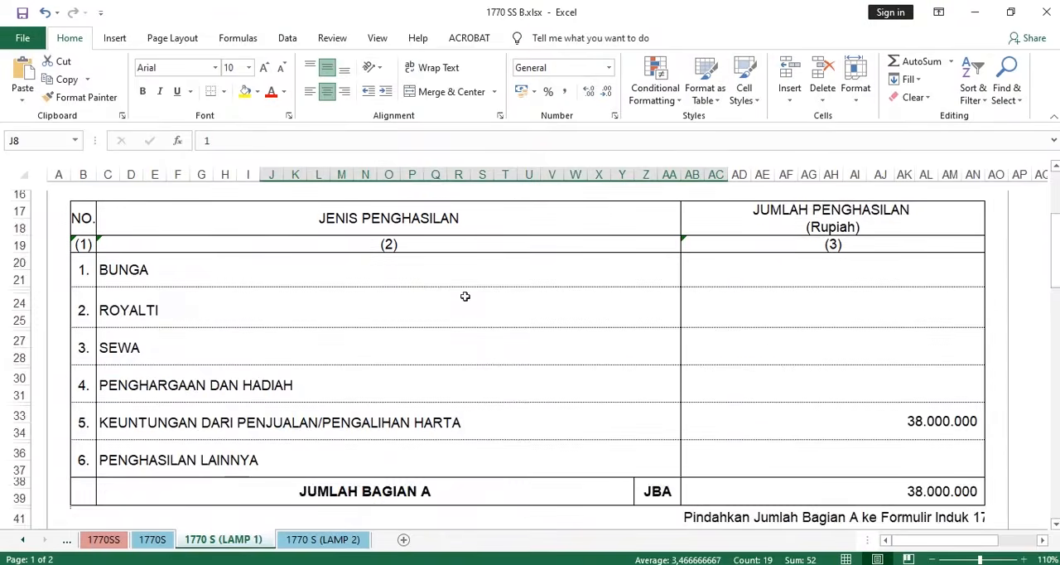
scroll(466, 295, up, 6)
scroll(467, 295, down, 4)
scroll(466, 294, up, 4)
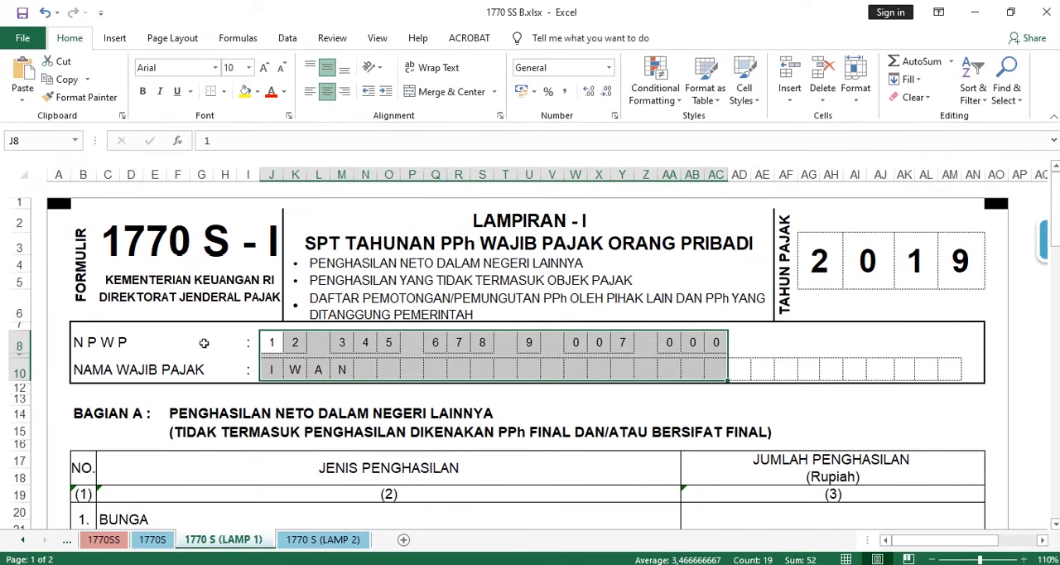
- Open the 1770 S (LAMP 2) sheet and look through its identity header and the BAGIAN A final-tax income table
click(313, 539)
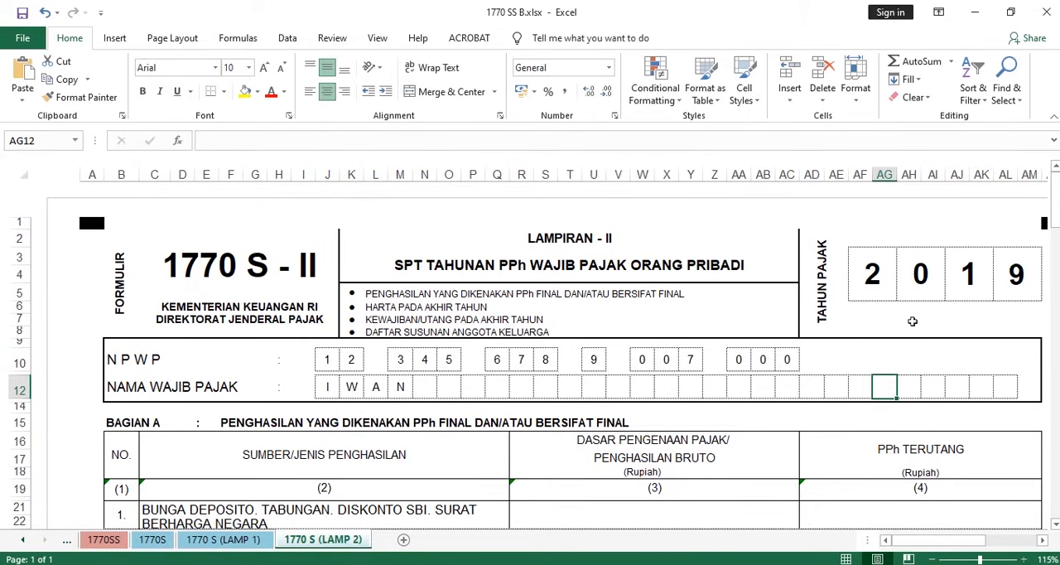
scroll(946, 249, down, 2)
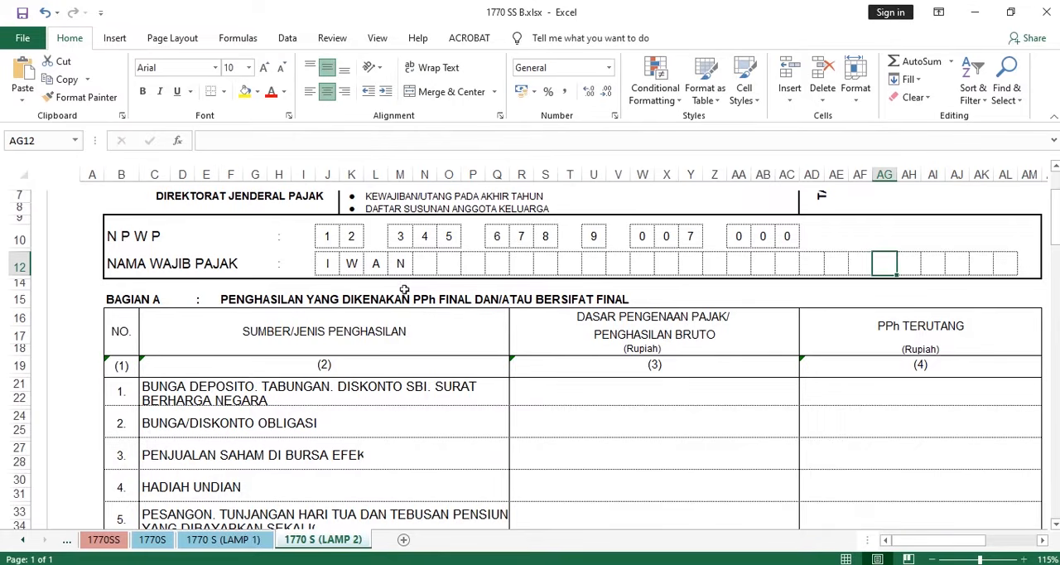
scroll(497, 273, down, 7)
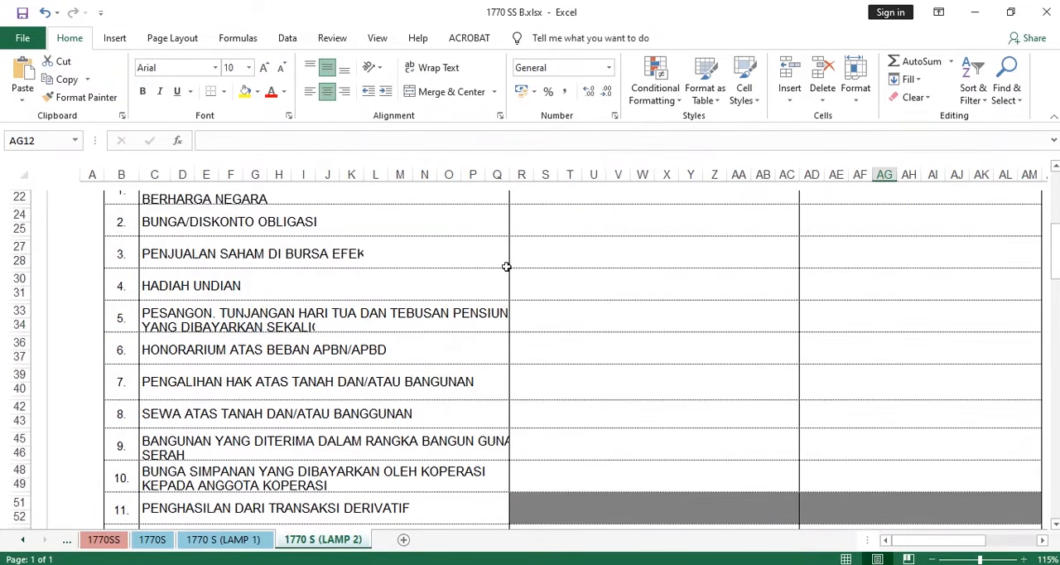
scroll(507, 267, up, 4)
scroll(580, 339, up, 2)
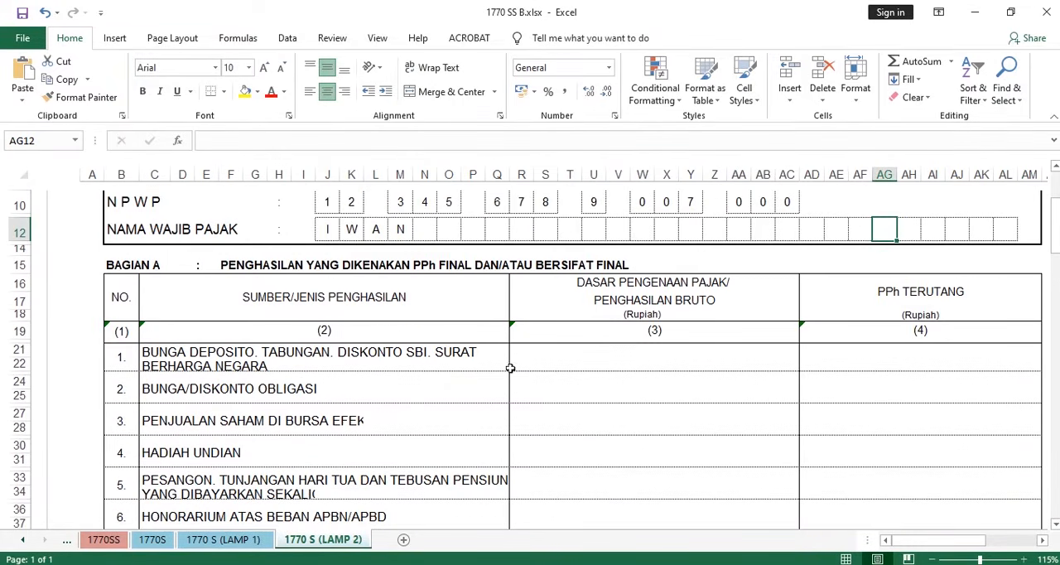
scroll(510, 367, up, 3)
- Switch to the Document4 case in Word and review the taxpayer's name, NPWP, occupation and marital status
mouse_move(569, 550)
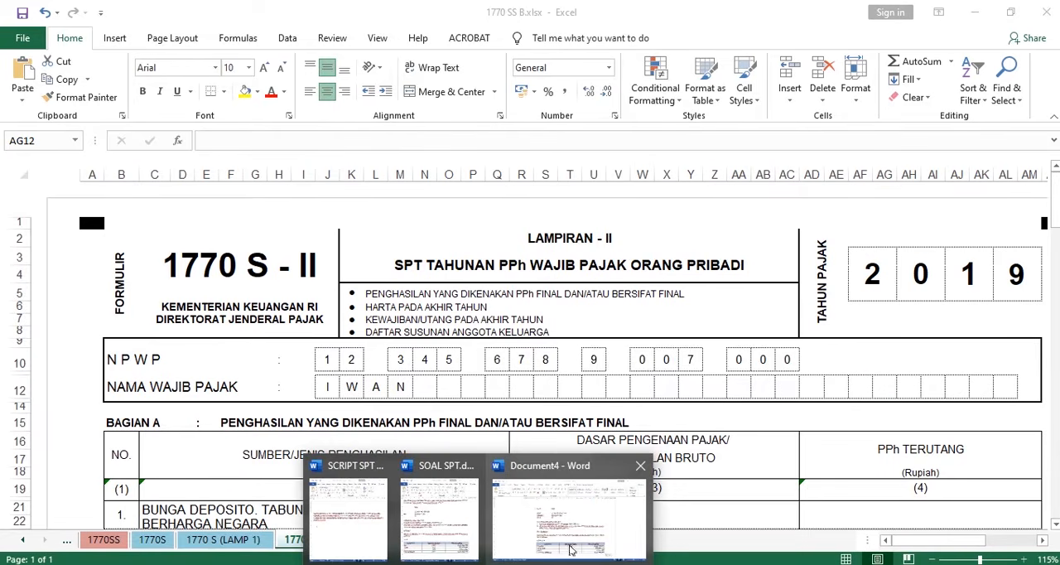
click(569, 514)
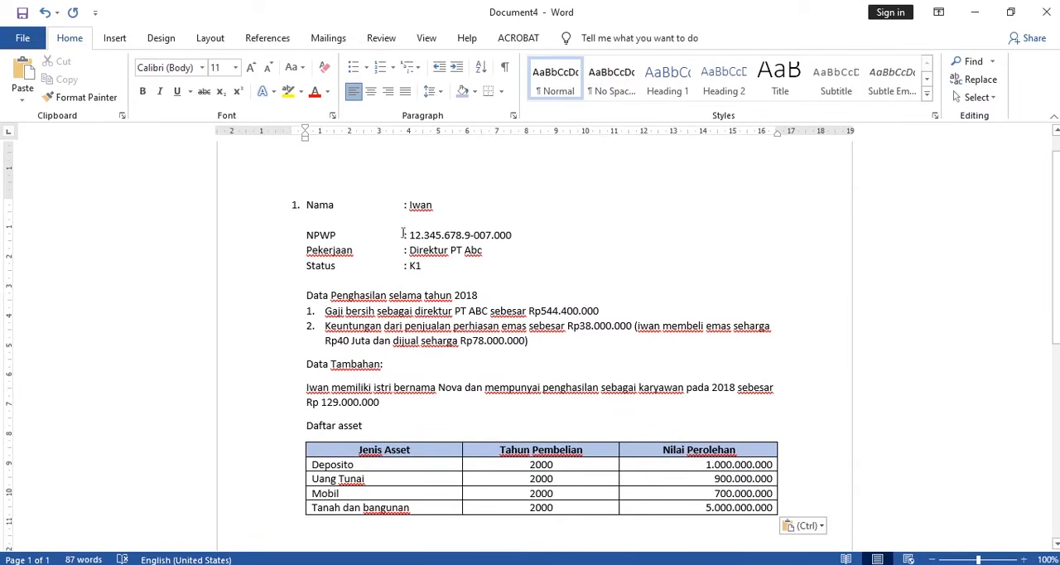
drag(404, 235, 518, 235)
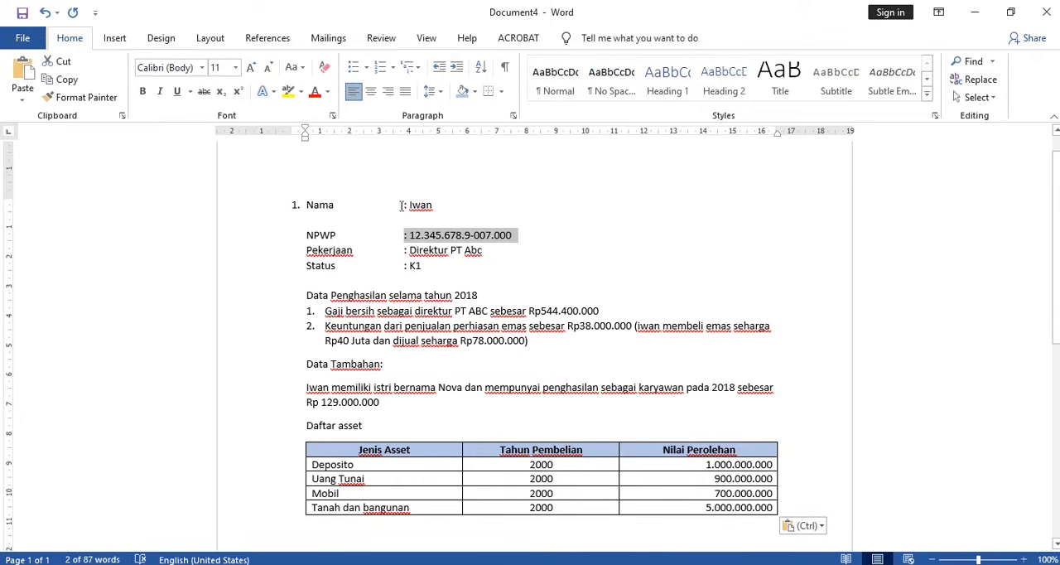
click(435, 204)
drag(435, 204, 404, 205)
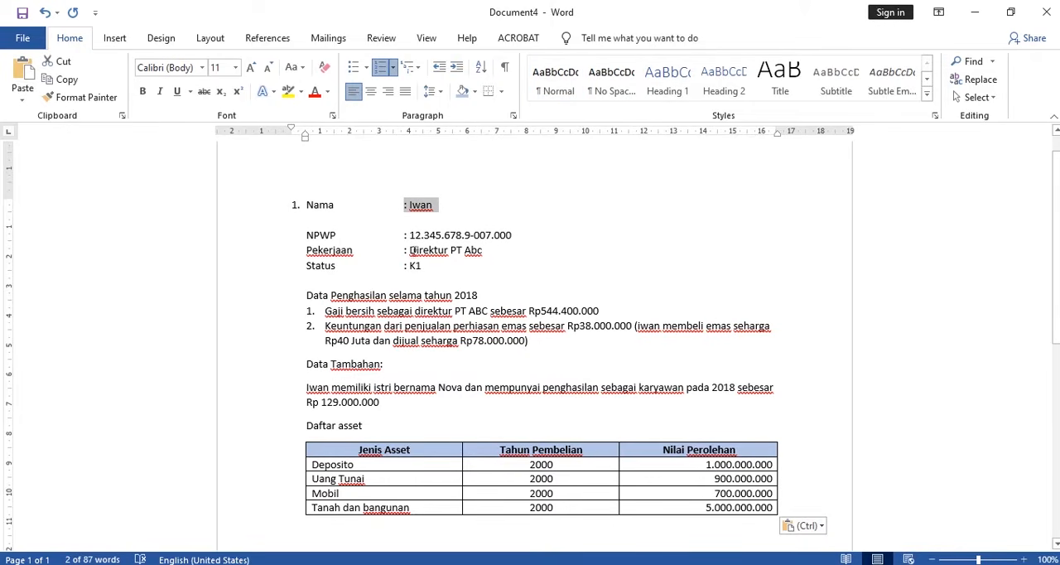
drag(409, 250, 483, 250)
scroll(419, 241, down, 1)
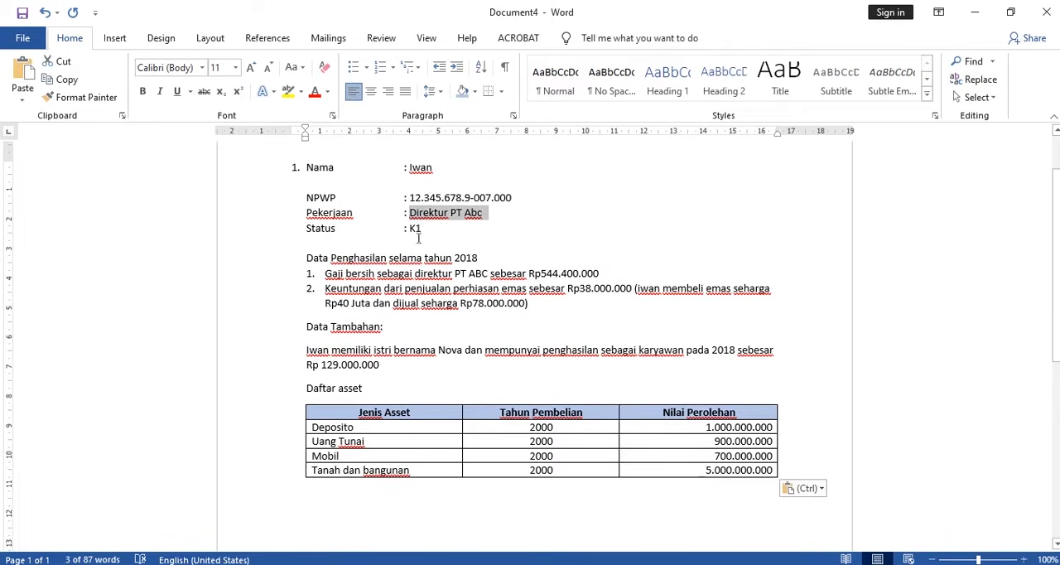
drag(407, 229, 422, 228)
click(423, 290)
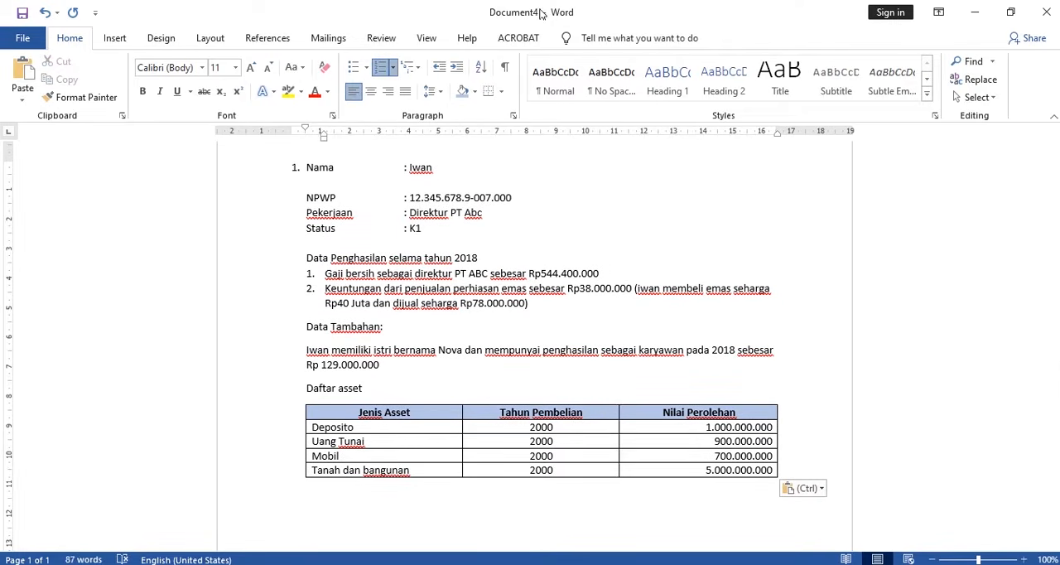
- Arrange the Word case and the Excel workbook side by side and zoom the 1770 S (LAMP 2) sheet out to 70%
drag(543, 12, 1059, 97)
click(108, 100)
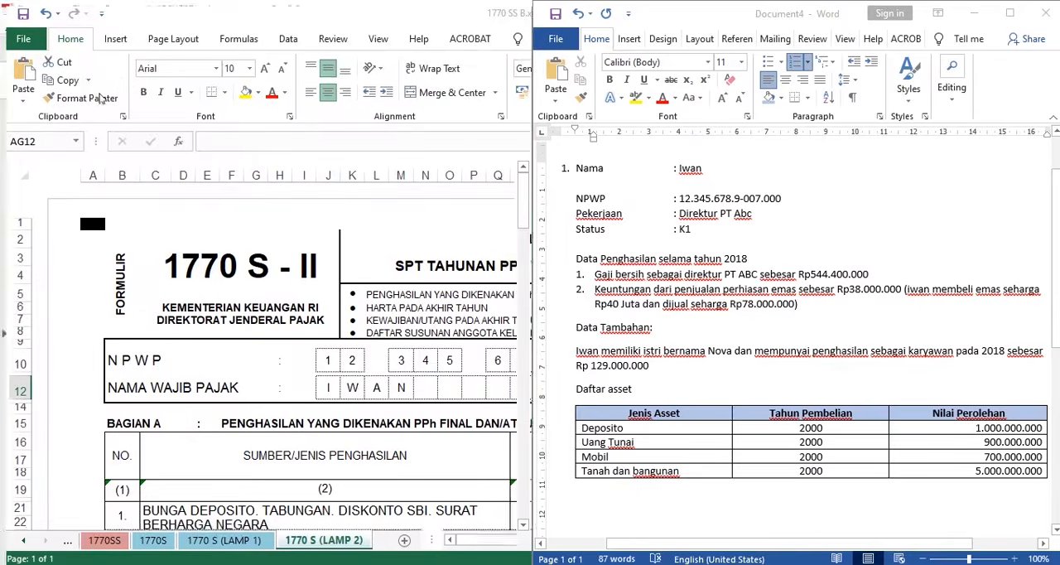
scroll(341, 272, down, 5)
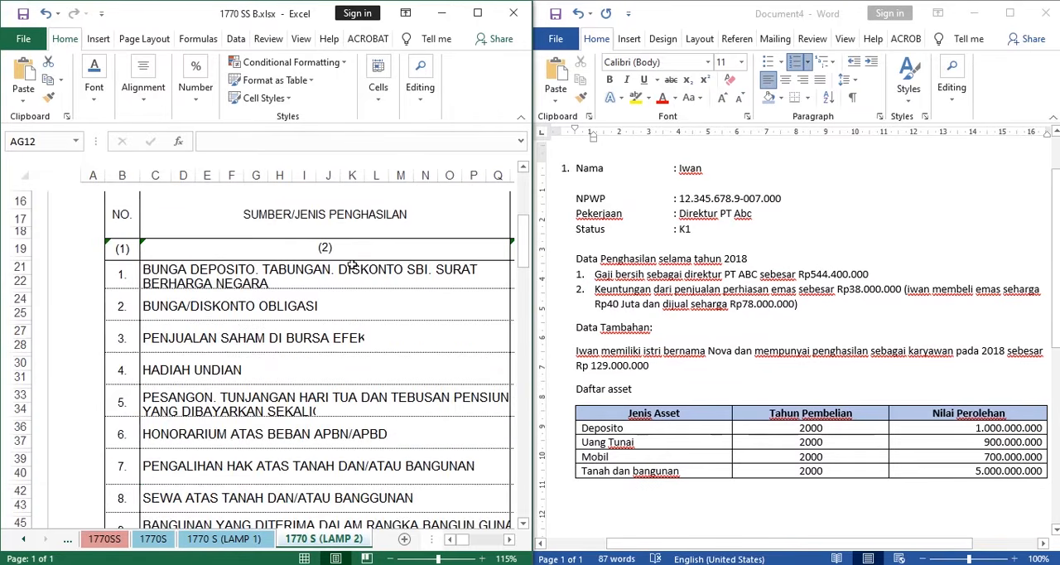
ctrl+scroll(352, 263, down, 1)
ctrl+scroll(352, 263, down, 2)
scroll(352, 264, down, 5)
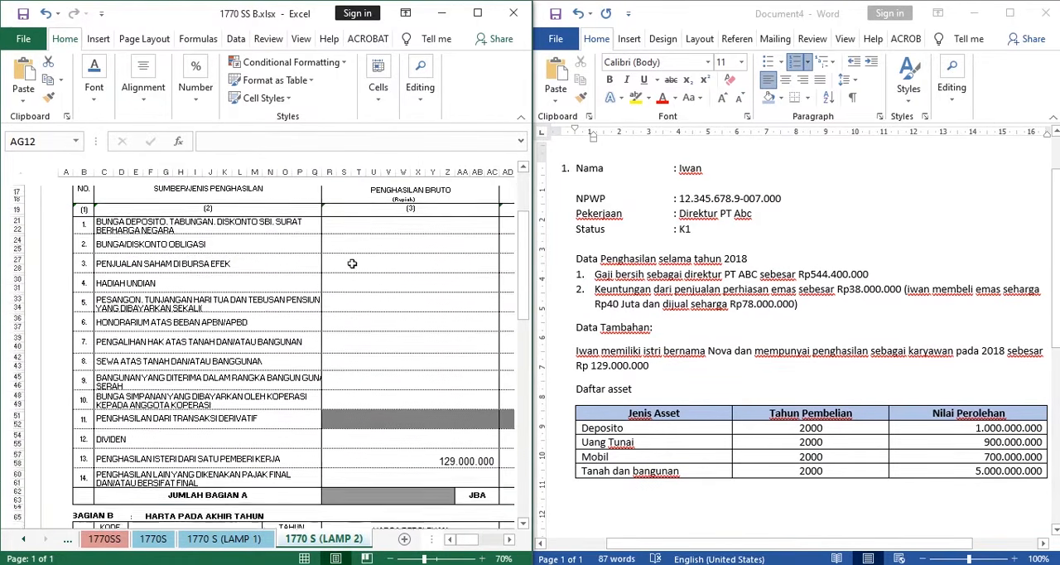
scroll(352, 263, down, 2)
scroll(351, 263, up, 3)
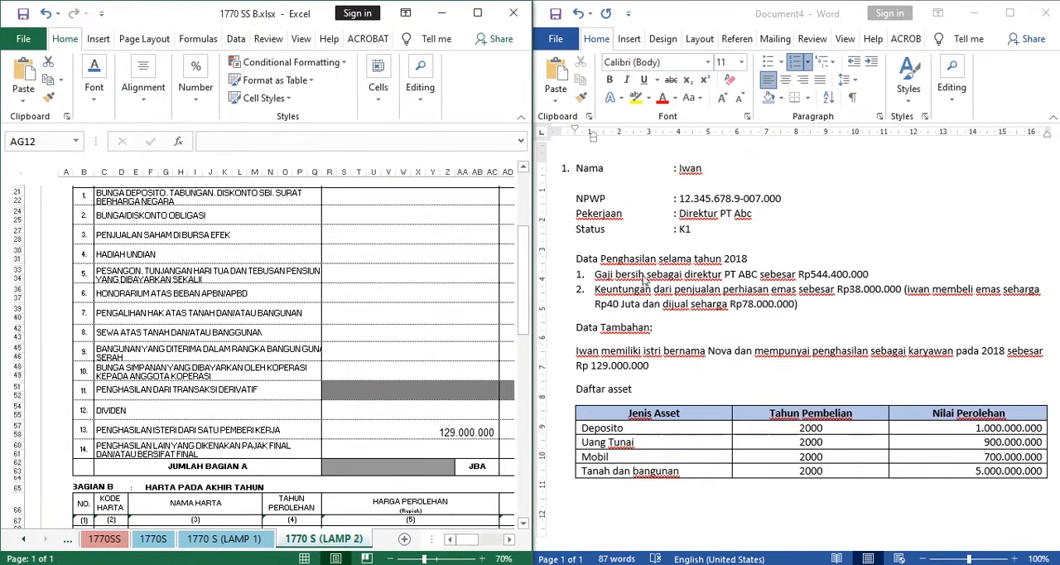
- Review the 2018 income data in the Word case: the director's net salary and the profit from selling gold jewellery
click(613, 359)
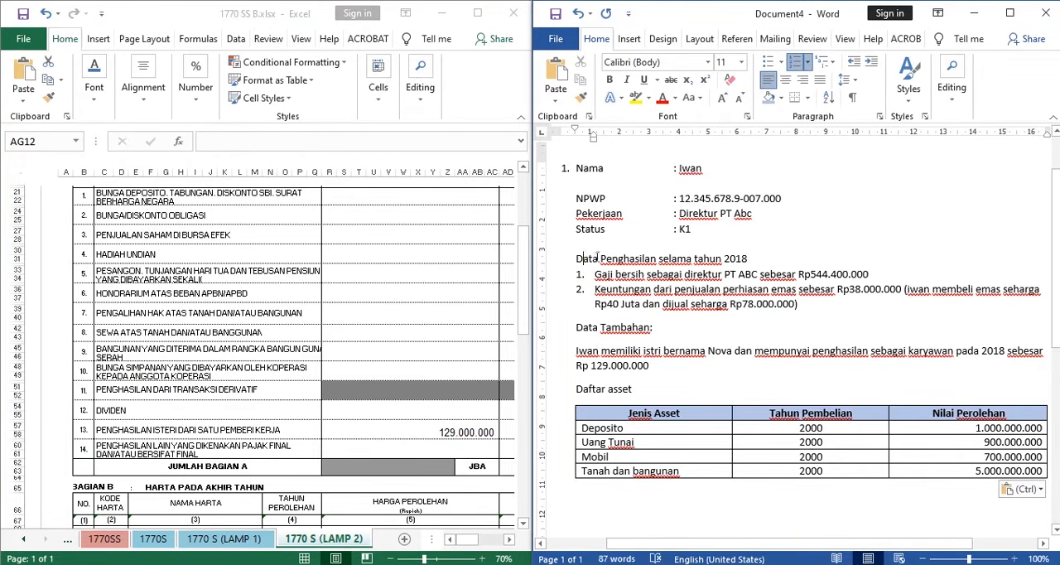
drag(584, 259, 748, 259)
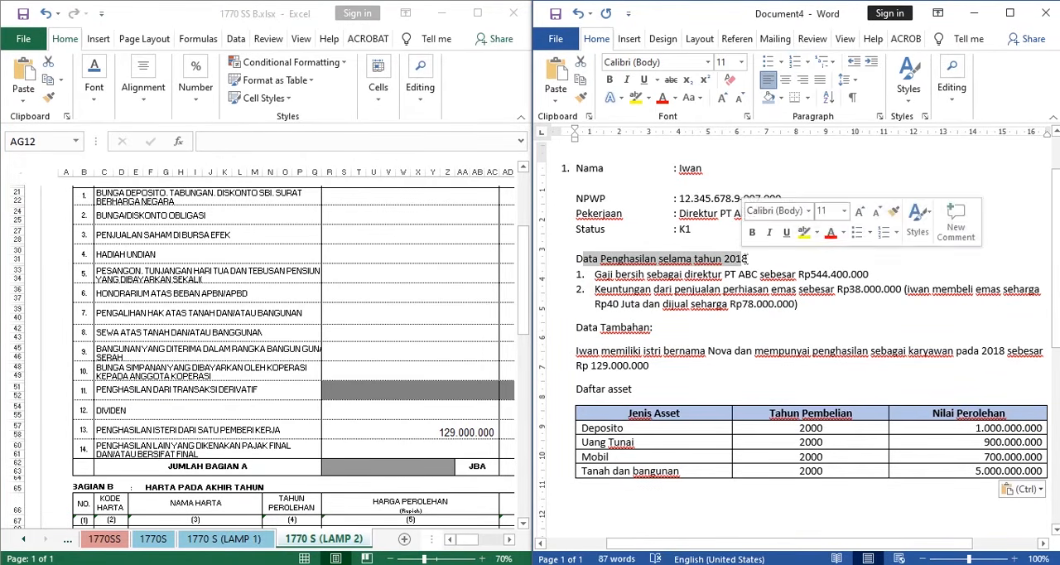
drag(608, 274, 811, 280)
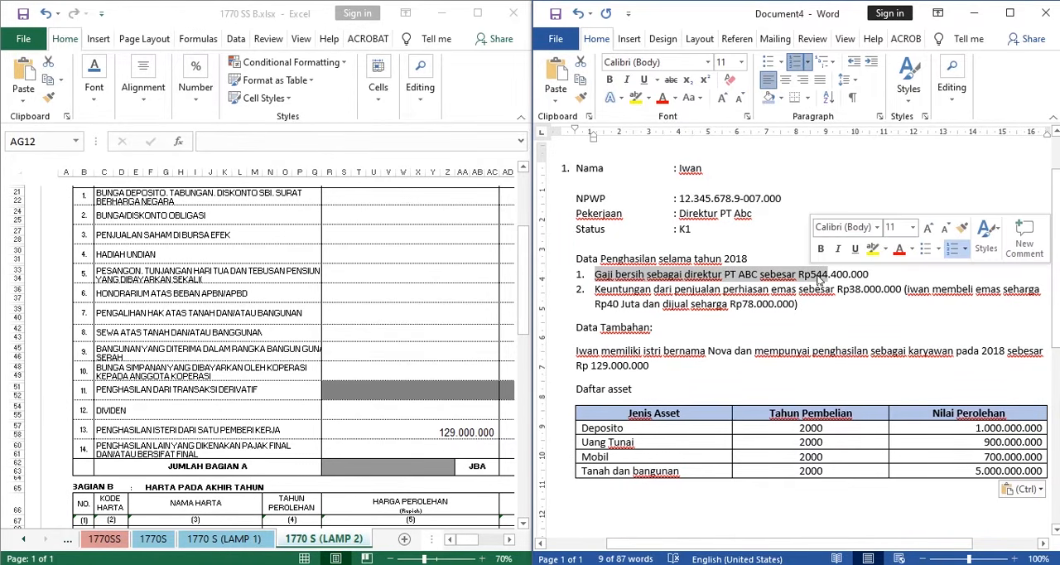
drag(596, 289, 901, 289)
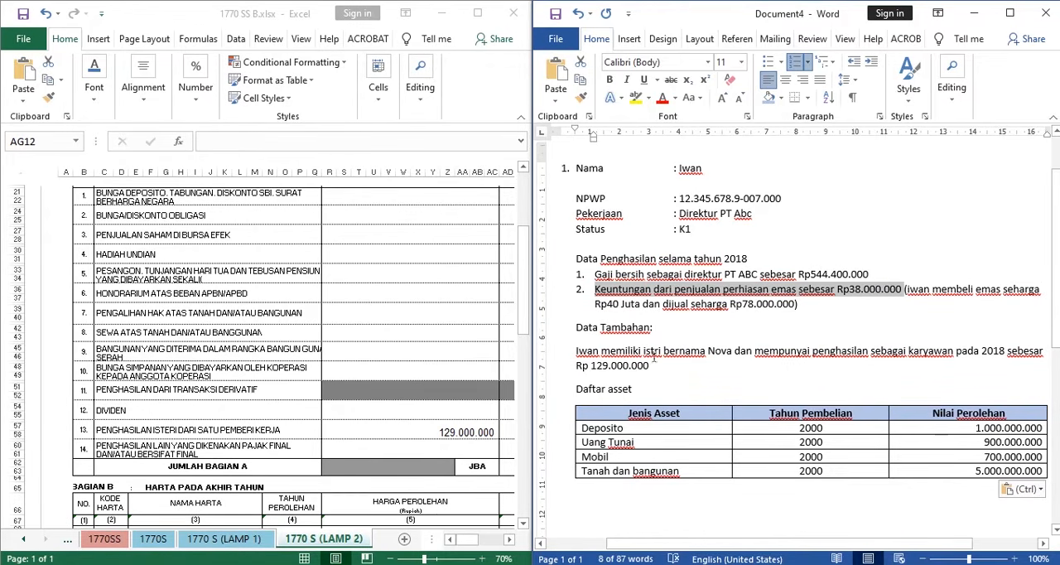
- Examine the Data Tambahan paragraph on the wife's employment income and compare its amount with the BAGIAN A table
drag(577, 351, 1042, 351)
click(607, 364)
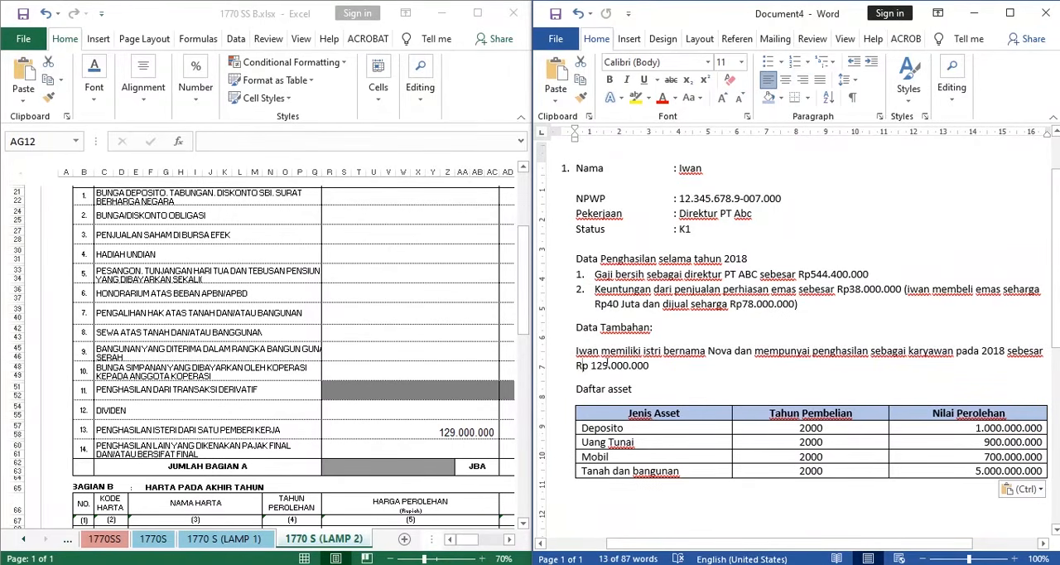
drag(577, 365, 648, 365)
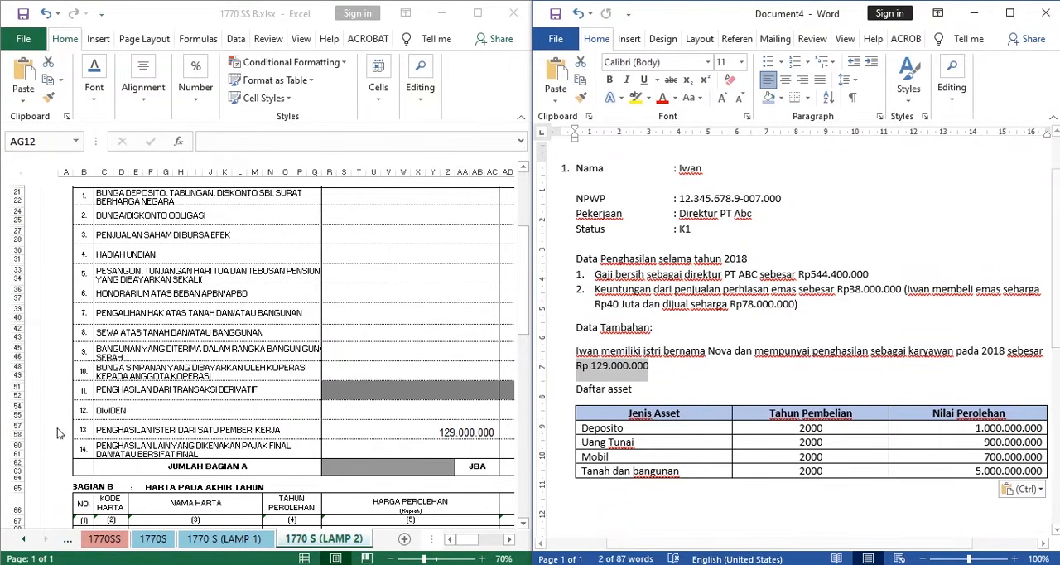
click(479, 354)
click(612, 369)
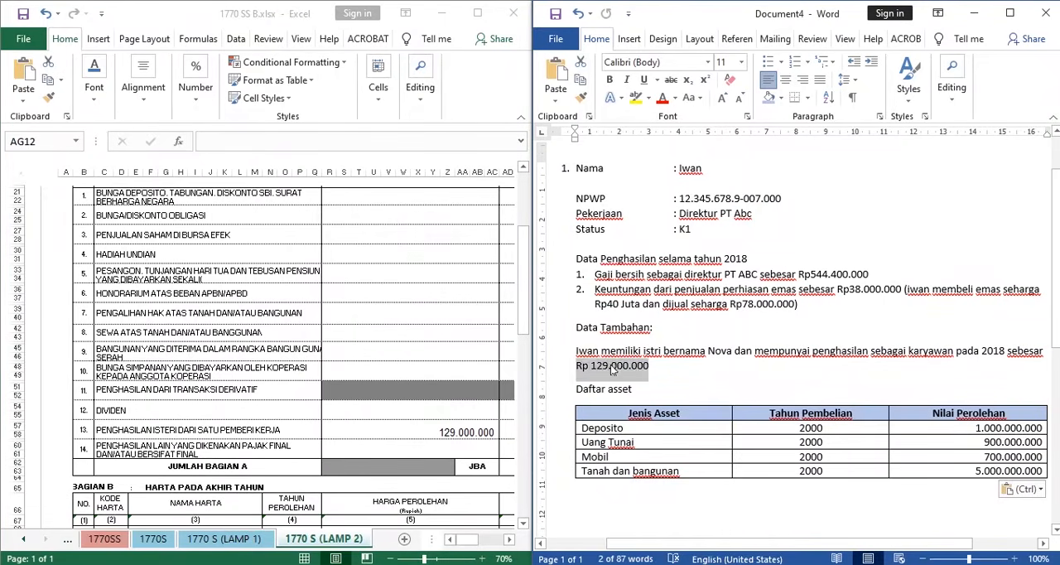
drag(576, 351, 678, 370)
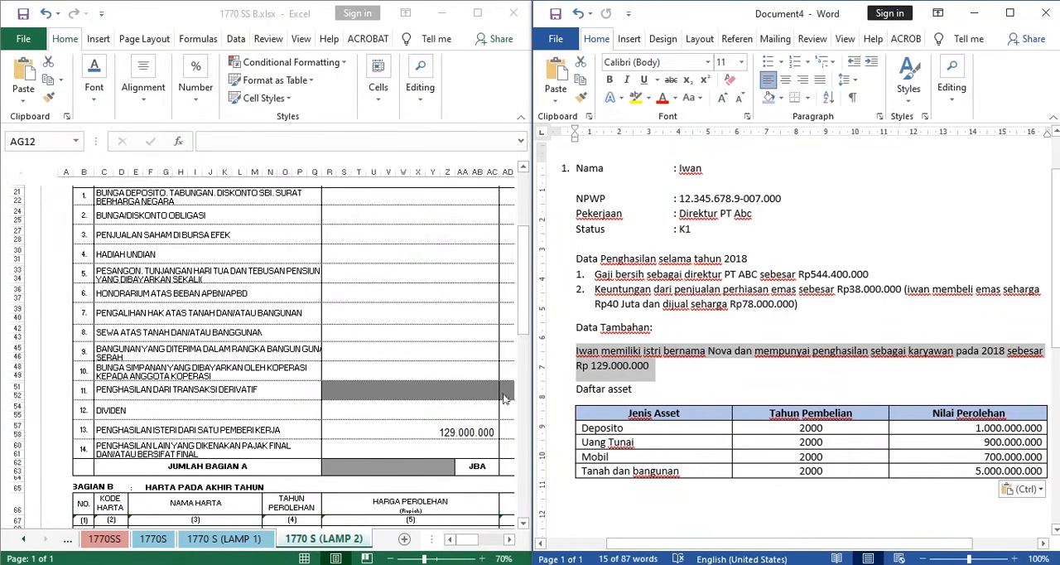
- Examine row 13, PENGHASILAN ISTERI DARI SATU PEMBERI KERJA, in BAGIAN A across its gross income and PPh TERUTANG columns
click(218, 397)
scroll(218, 397, up, 5)
scroll(218, 396, up, 2)
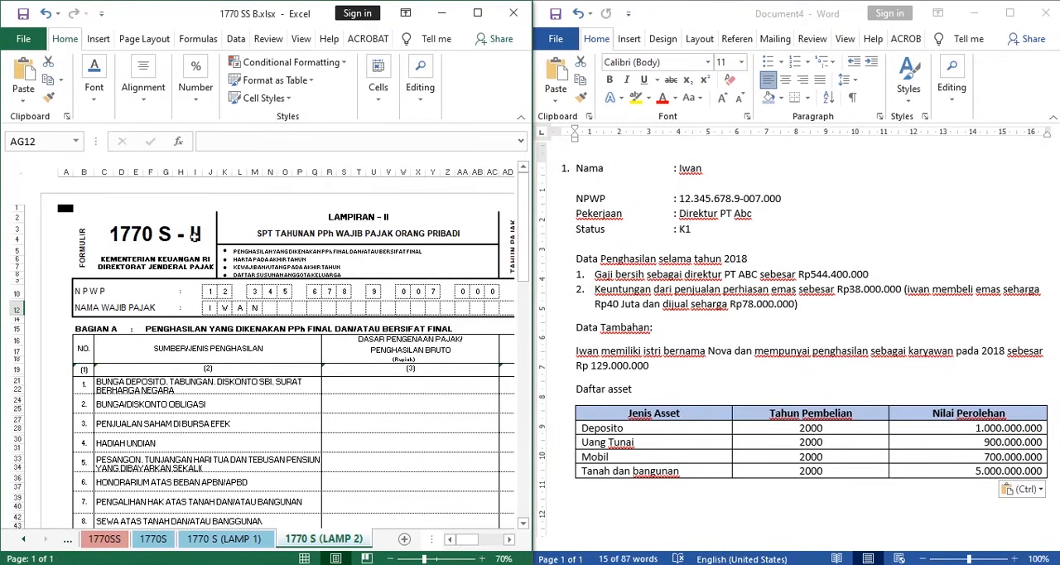
scroll(194, 236, down, 8)
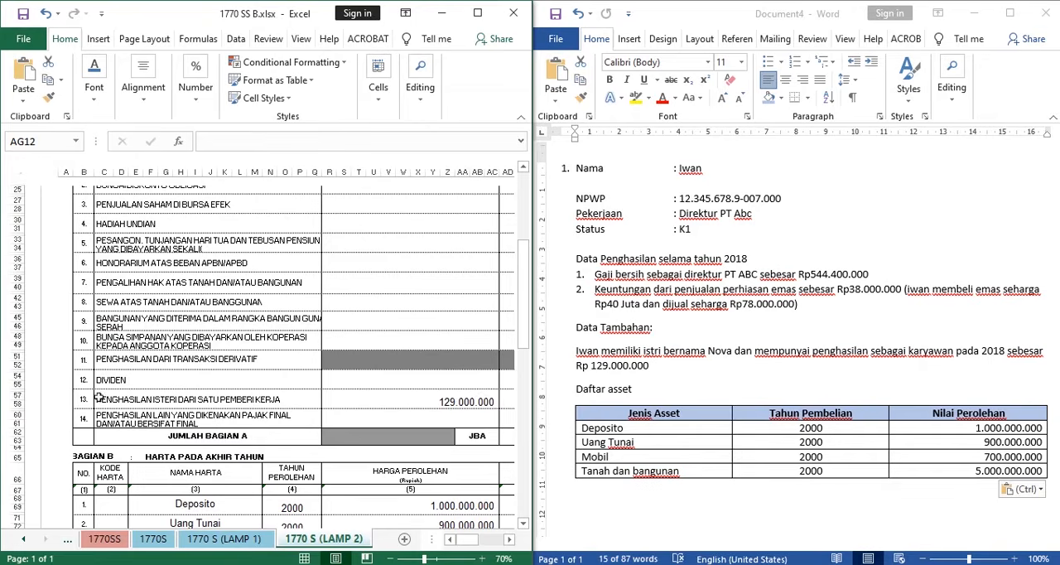
click(120, 402)
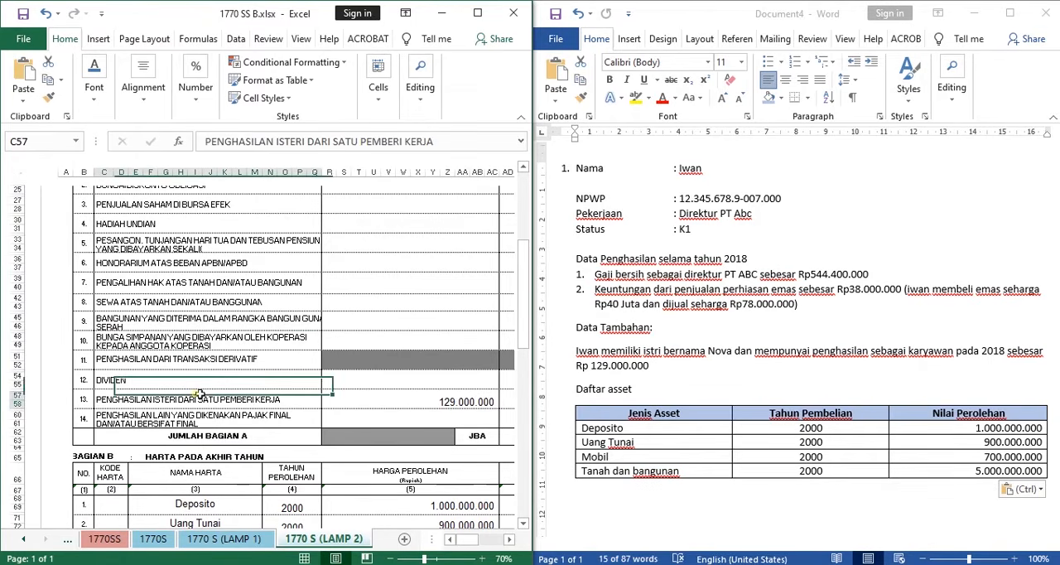
click(418, 399)
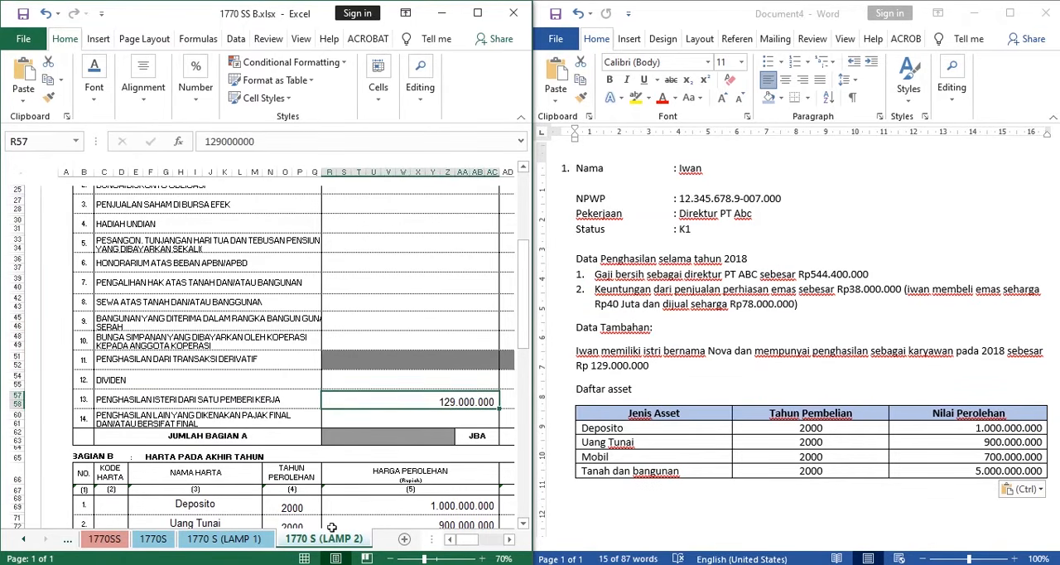
click(509, 541)
click(509, 540)
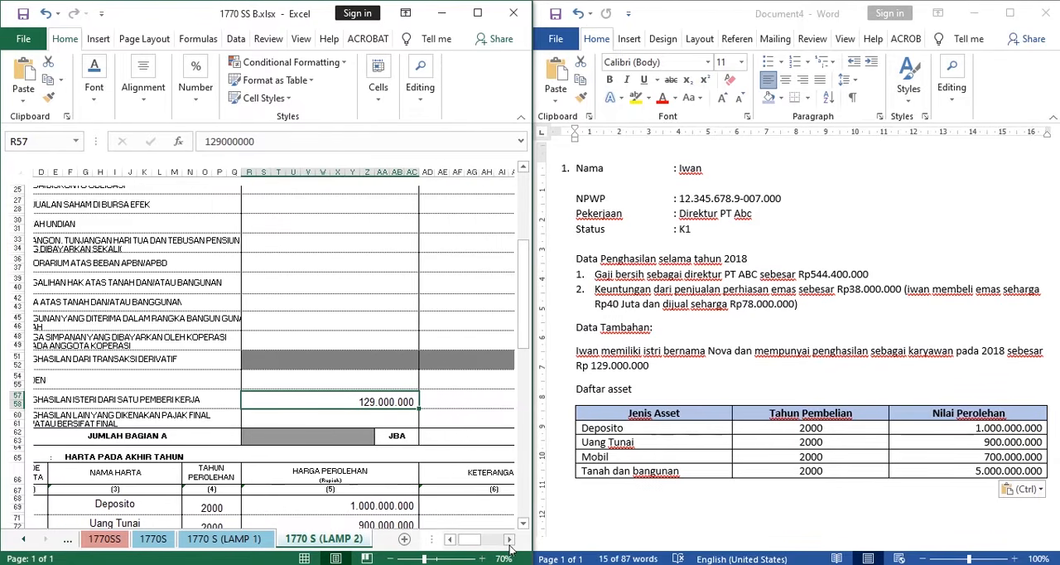
click(509, 539)
click(509, 539)
click(509, 539)
click(509, 542)
click(509, 541)
click(510, 542)
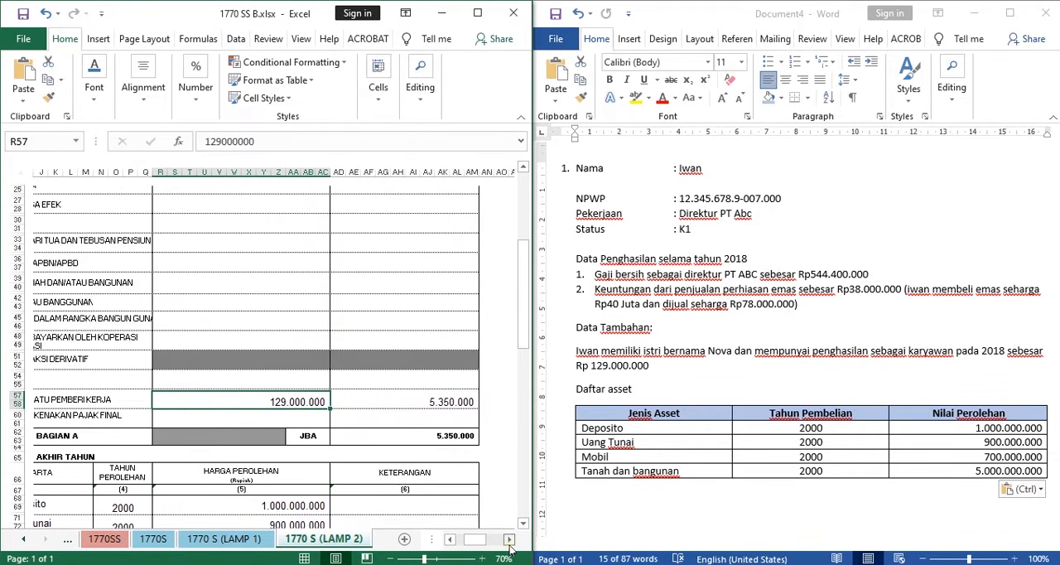
- Switch to the Perpajakan II PDF in Acrobat and review the wife's Form 1721-A1 on page 83, down to the withheld PPh Pasal 21
click(714, 394)
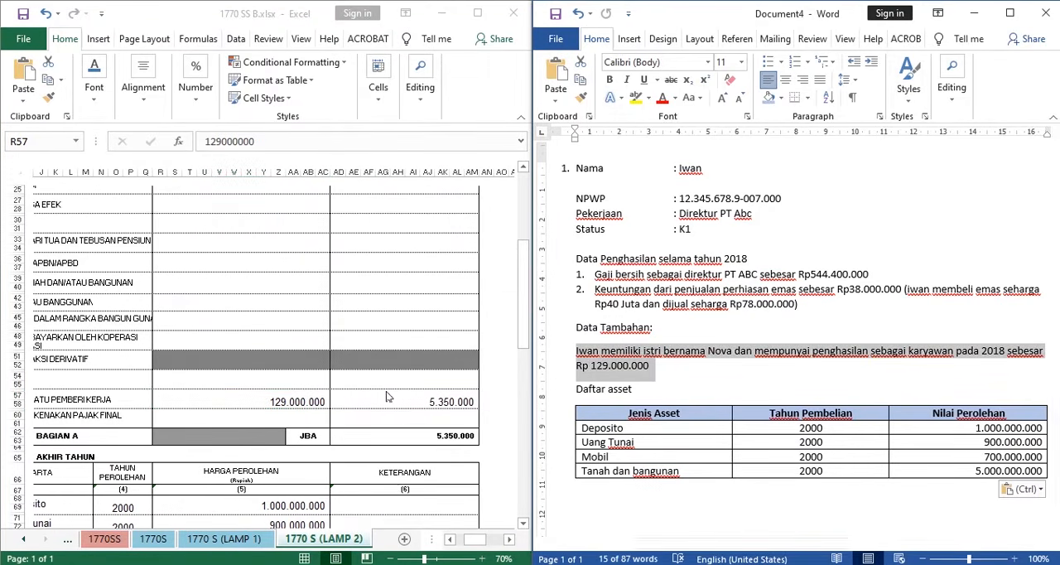
scroll(395, 298, up, 4)
scroll(815, 388, down, 8)
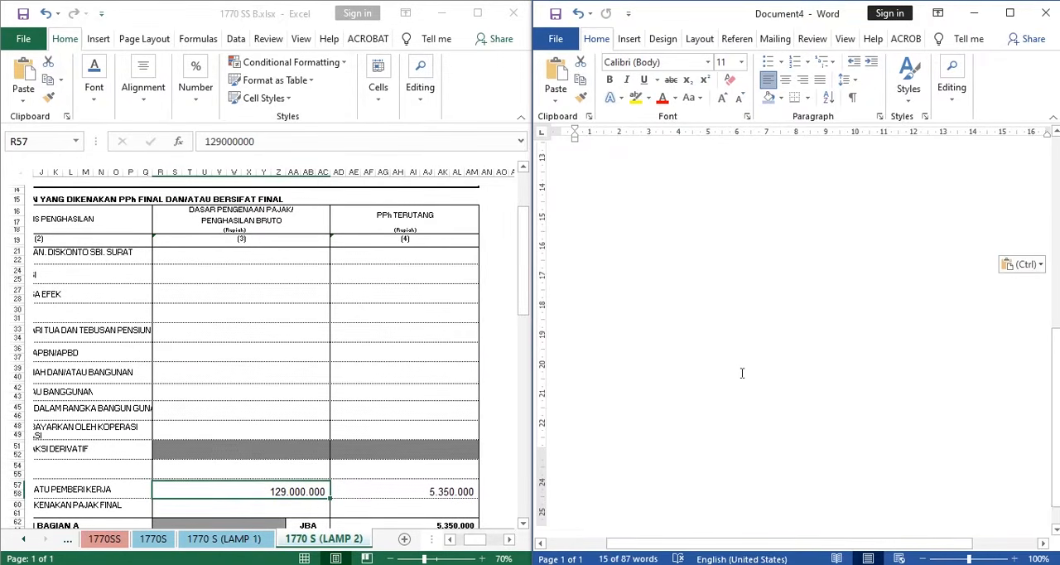
scroll(739, 375, up, 8)
key(alt+Tab)
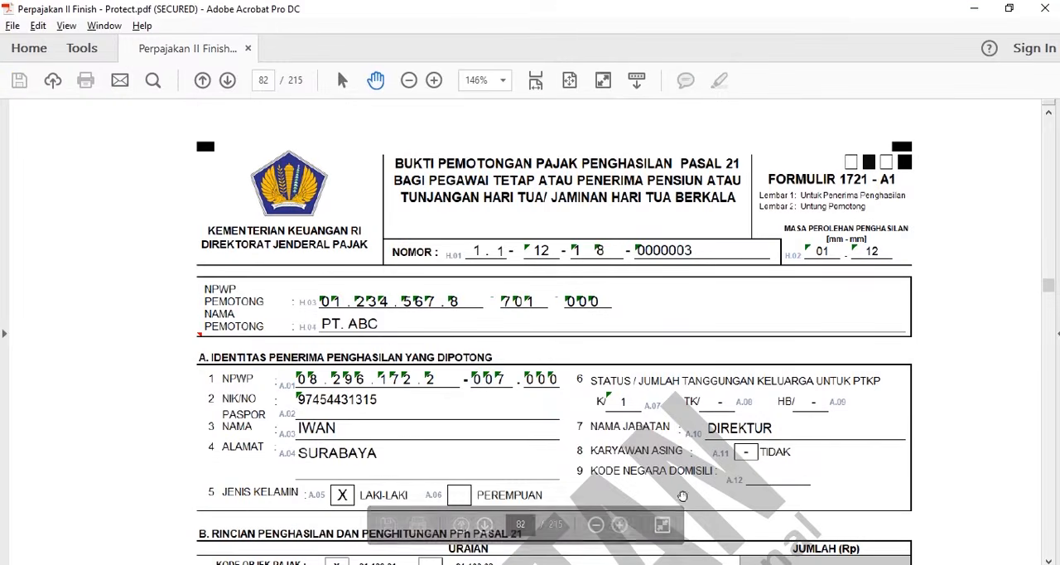
scroll(481, 311, down, 10)
scroll(538, 290, down, 5)
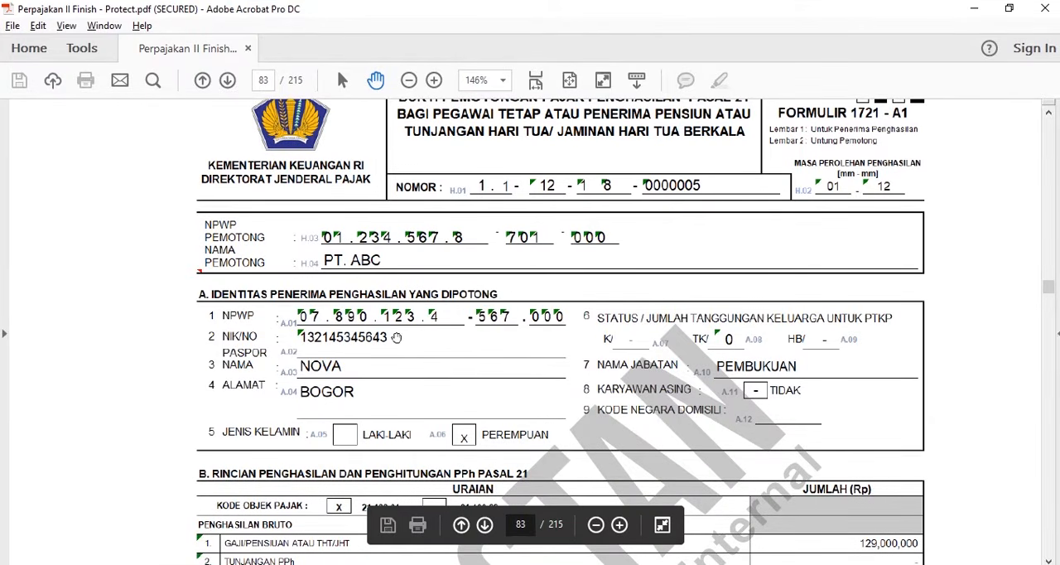
scroll(543, 300, down, 6)
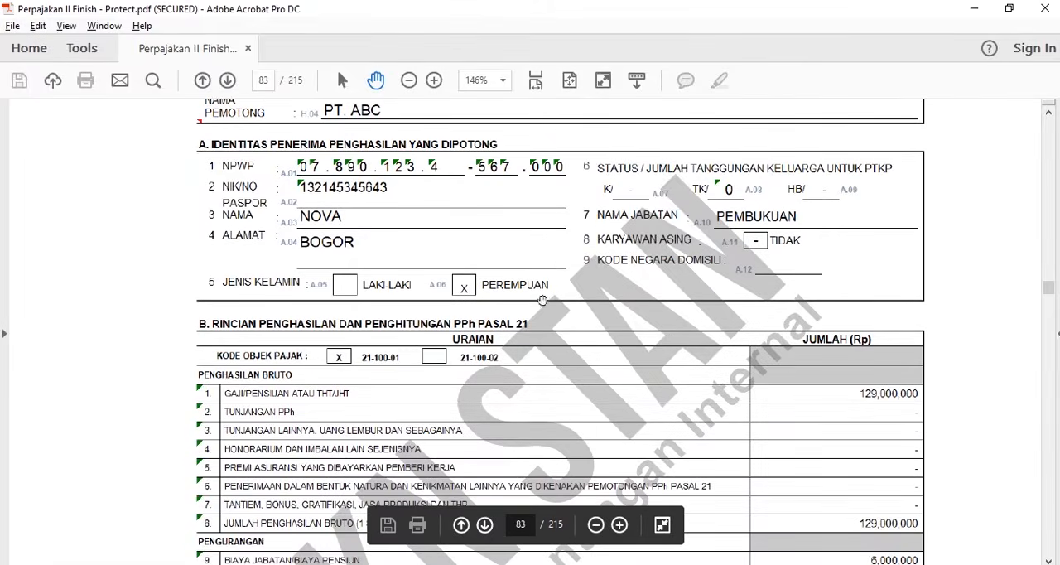
scroll(599, 282, down, 6)
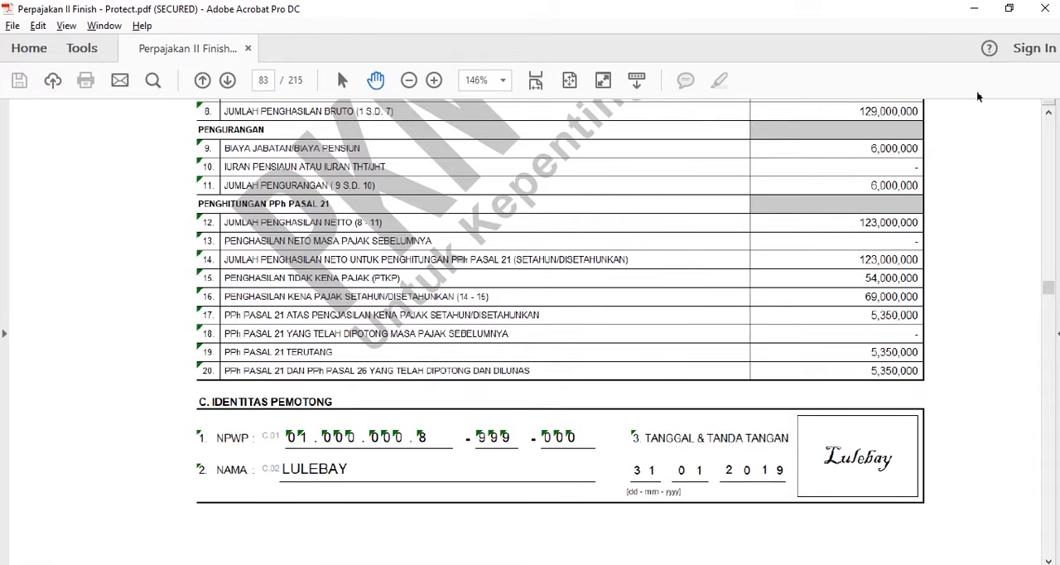
click(973, 9)
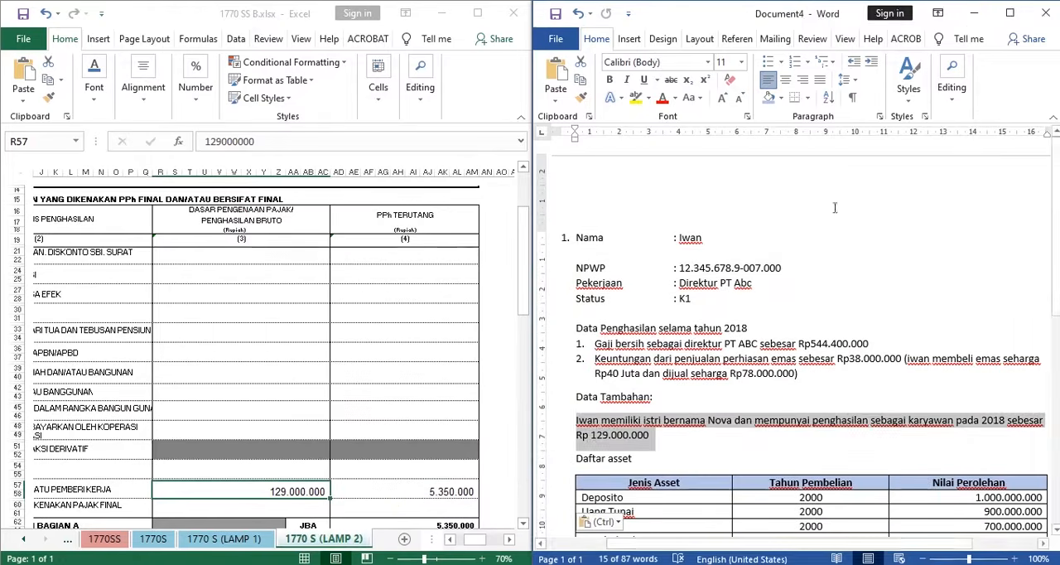
- Check the PPh TERUTANG value in row 13 and the JUMLAH BAGIAN A total formula on the 1770 S (LAMP 2) sheet
click(418, 497)
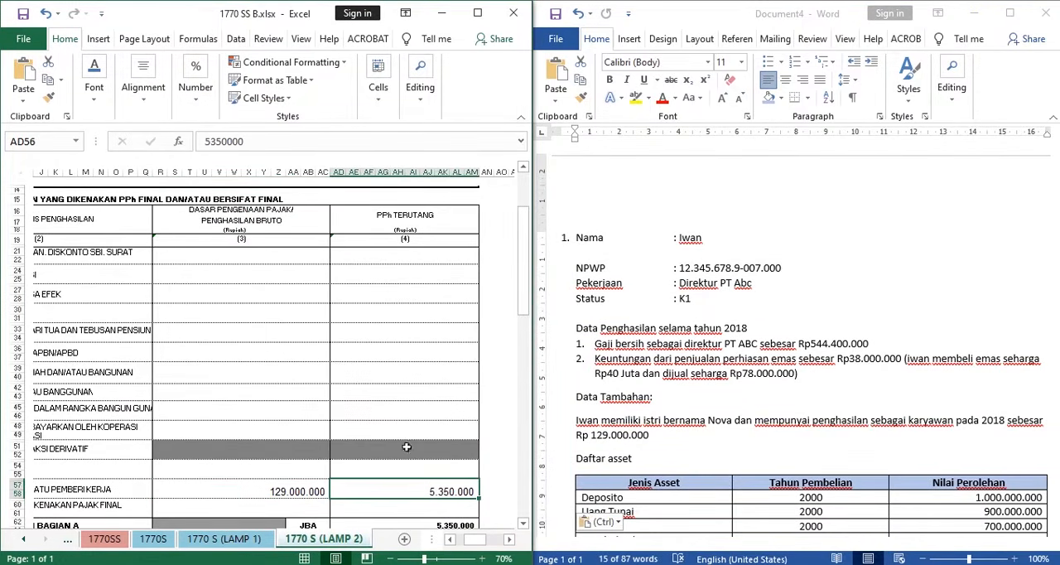
scroll(407, 447, down, 1)
click(408, 480)
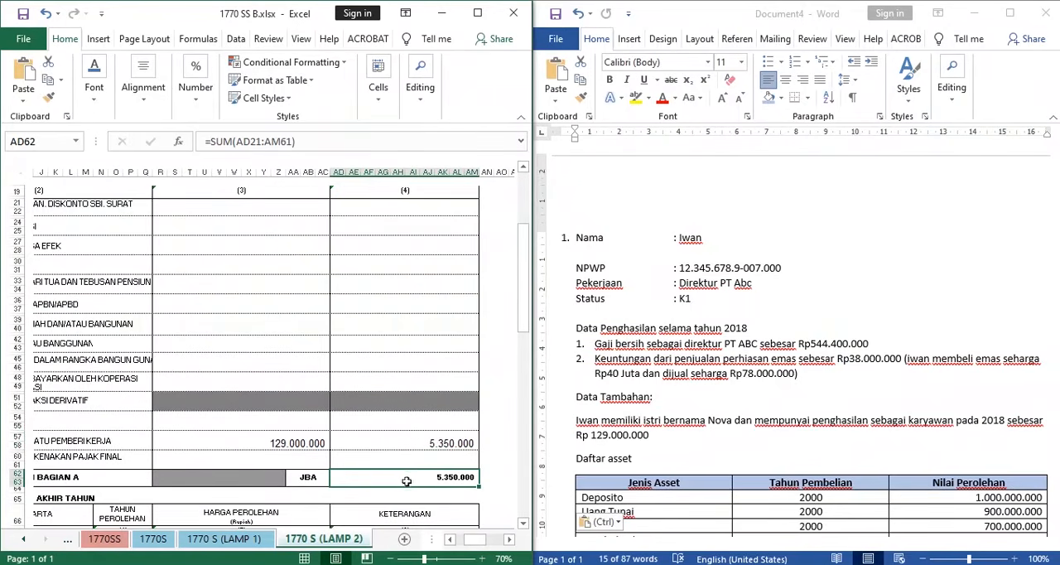
click(431, 462)
scroll(431, 462, down, 3)
- Return to the beginning of BAGIAN A and examine the row 1 income type covering deposit interest, savings and SBI discounts
drag(474, 543, 464, 542)
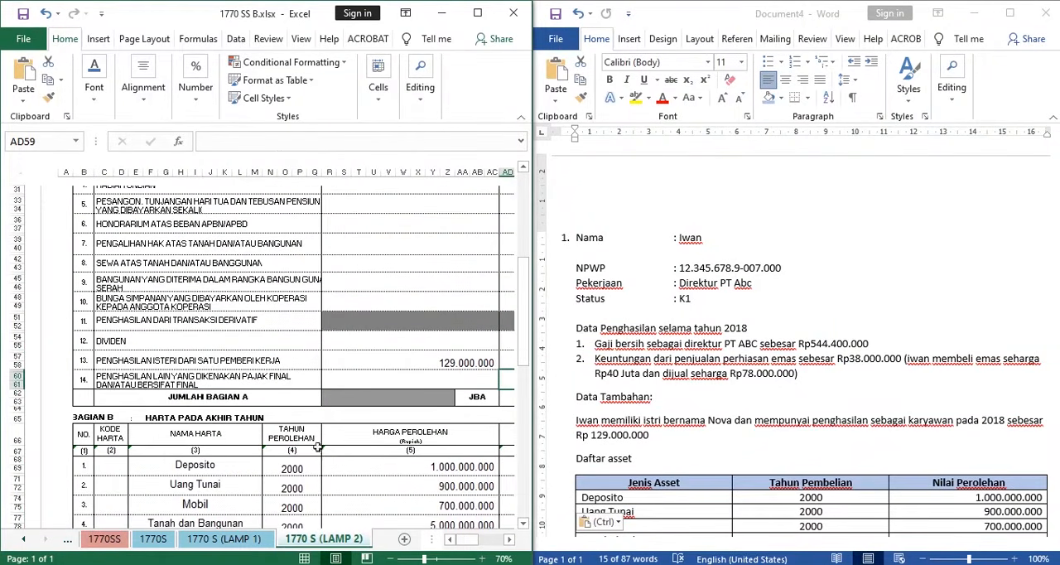
scroll(124, 242, up, 5)
drag(125, 242, 264, 240)
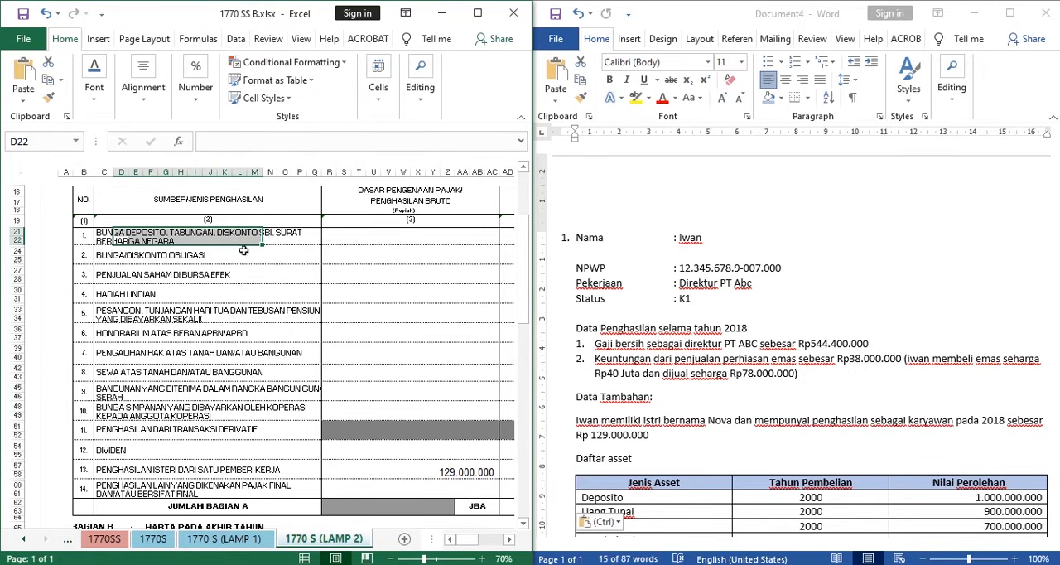
- Examine the BAGIAN A income types from row 2, BUNGA/DISKONTO OBLIGASI, down to the end of the section
click(110, 258)
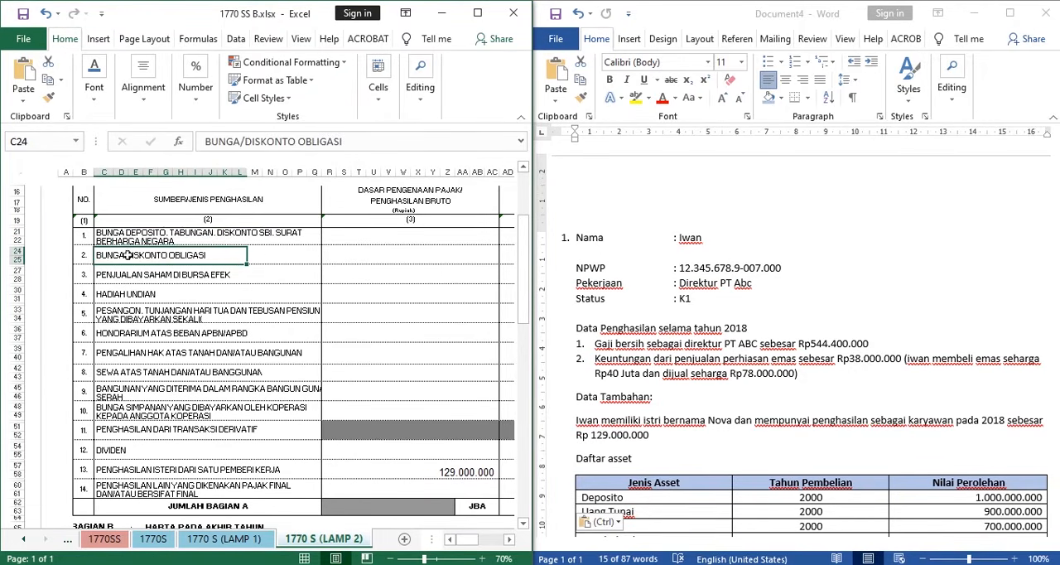
scroll(280, 255, up, 1)
scroll(139, 283, down, 1)
click(140, 280)
click(137, 298)
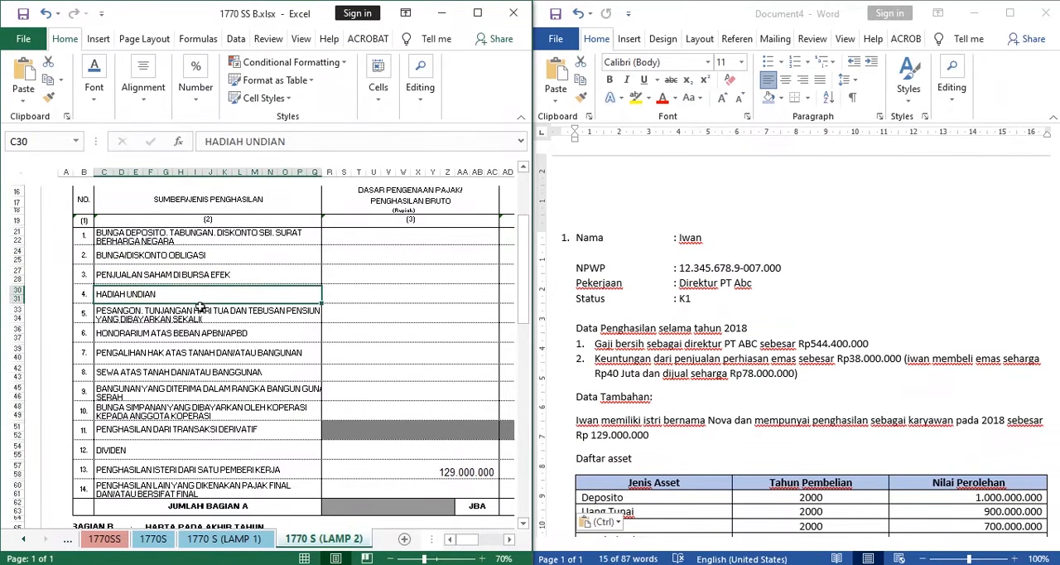
drag(139, 310, 152, 414)
scroll(300, 356, down, 12)
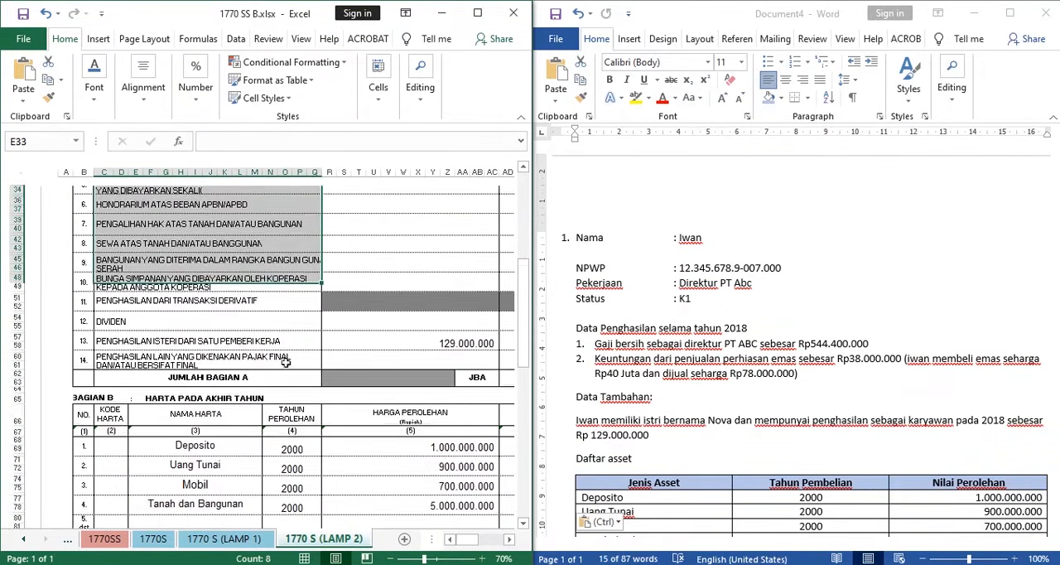
scroll(300, 356, down, 1)
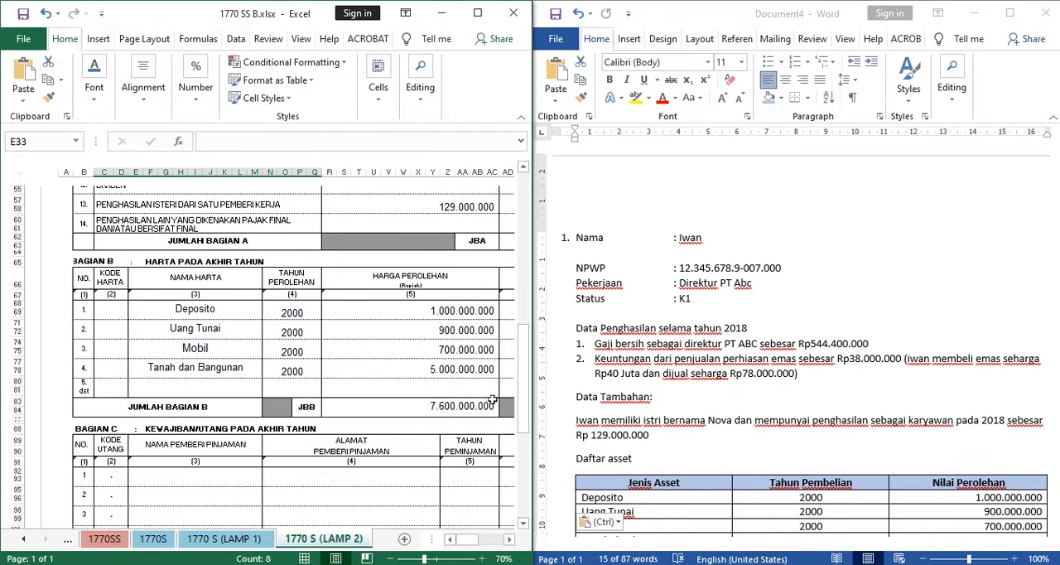
- Review the BAGIAN B heading, HARTA PADA AKHIR TAHUN, against the Daftar asset table in the Word case document
click(161, 327)
drag(164, 264, 267, 268)
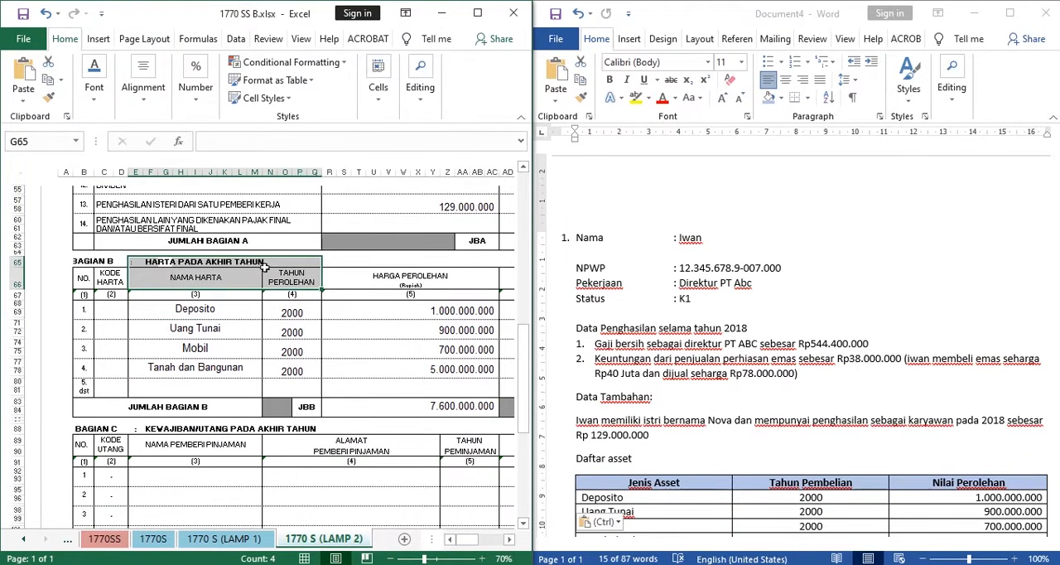
click(256, 262)
scroll(686, 302, down, 3)
scroll(686, 302, down, 4)
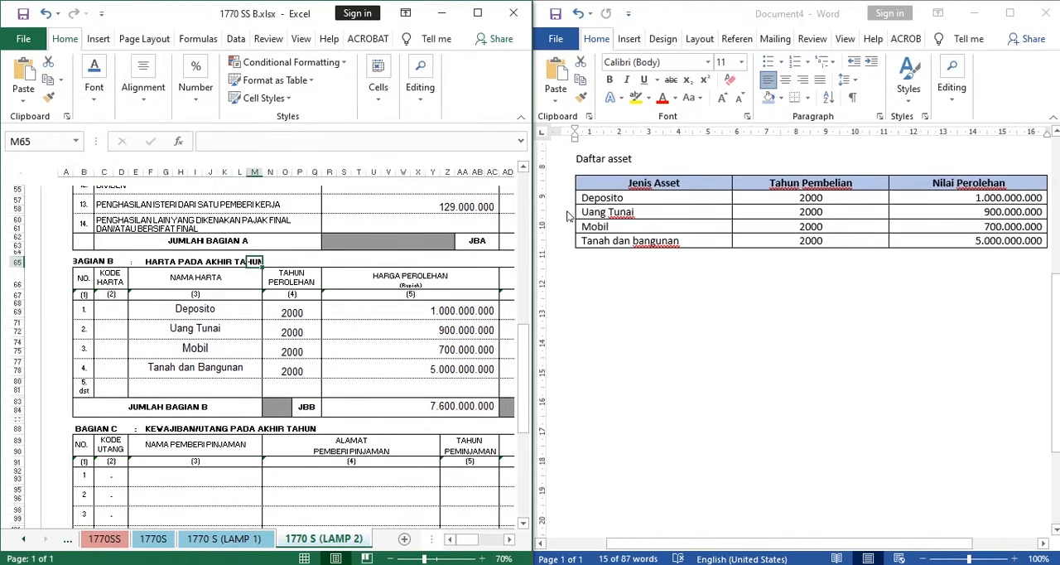
scroll(667, 300, up, 4)
scroll(662, 298, up, 2)
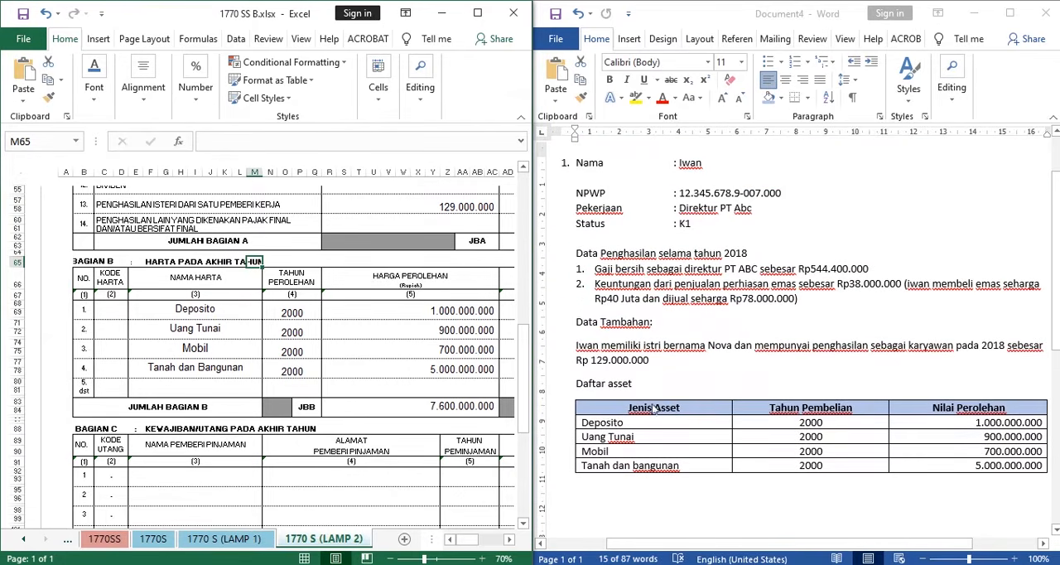
click(604, 427)
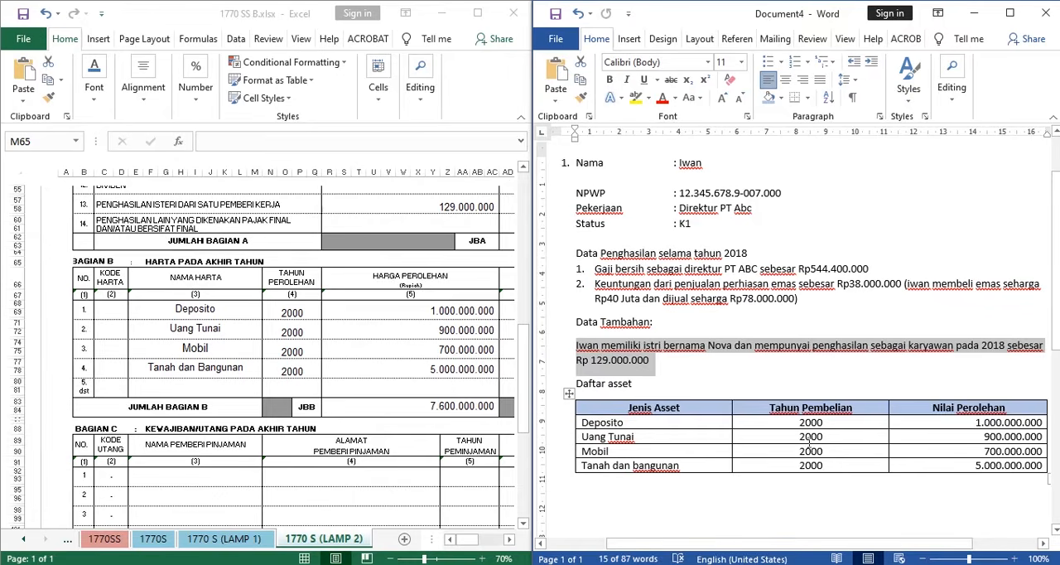
click(789, 420)
- Check the BAGIAN B asset names from Deposito to Tanah dan Bangunan and their TAHUN PEROLEHAN entries
click(186, 313)
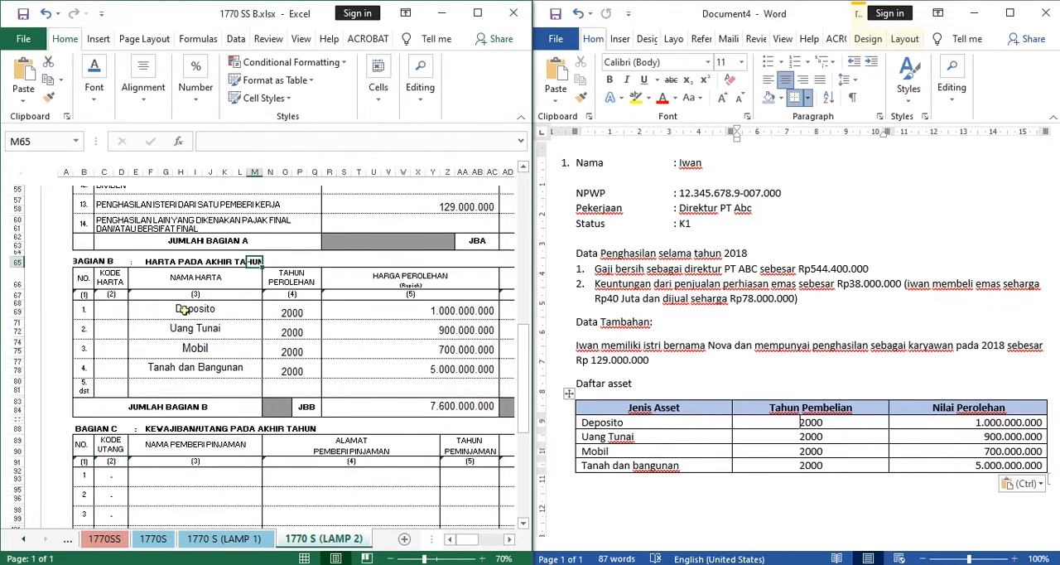
click(201, 329)
click(218, 352)
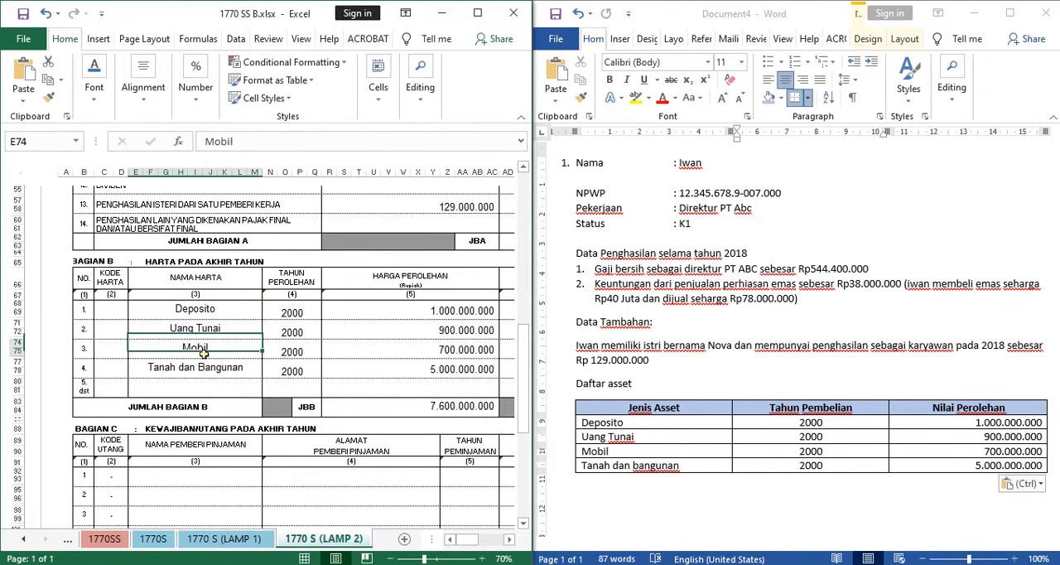
click(208, 383)
click(211, 368)
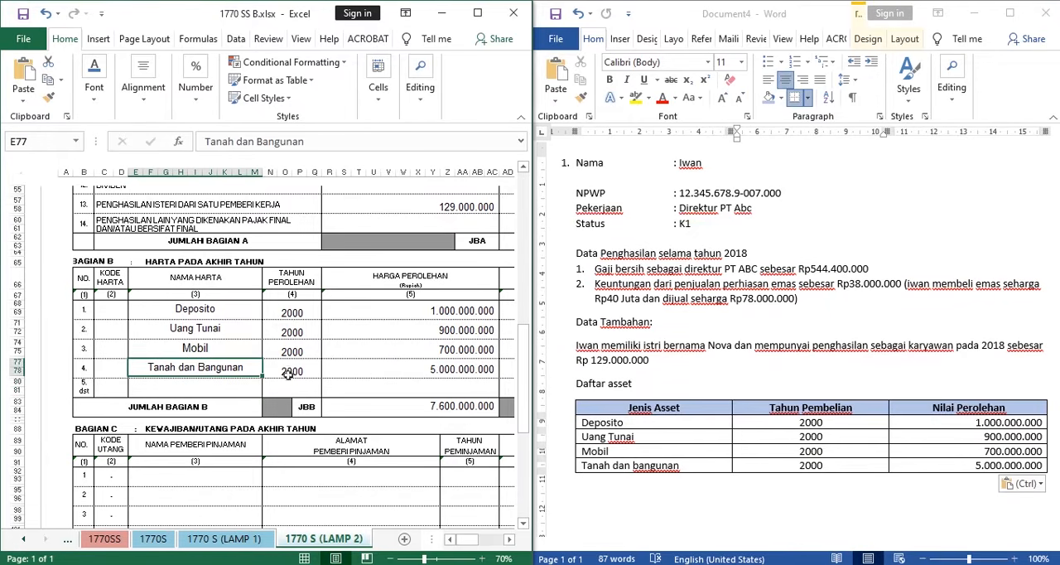
drag(292, 312, 295, 372)
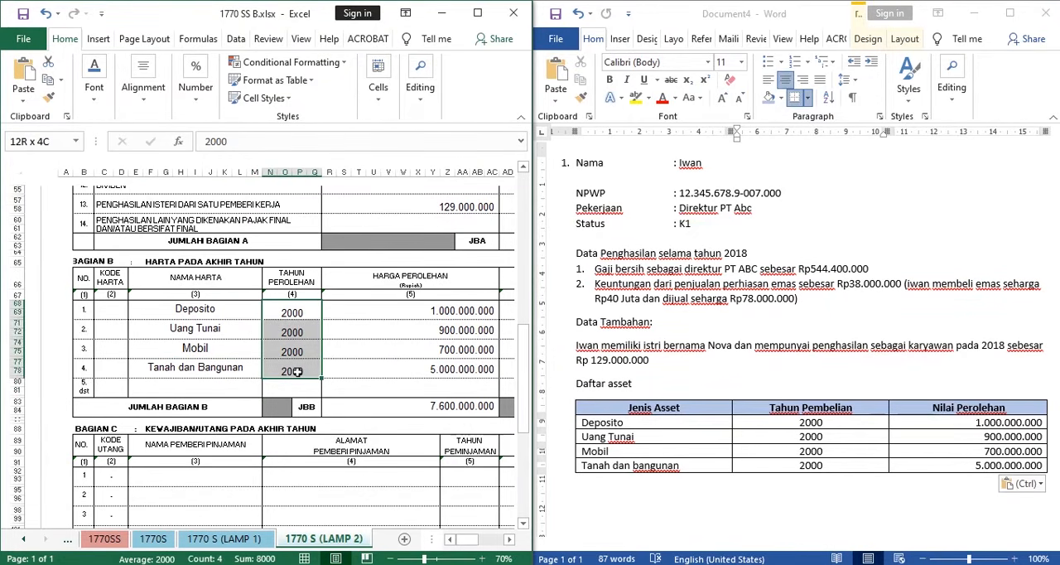
- Check the HARGA PEROLEHAN amounts of the four assets and the JUMLAH BAGIAN B total formula
click(429, 356)
drag(443, 320, 451, 379)
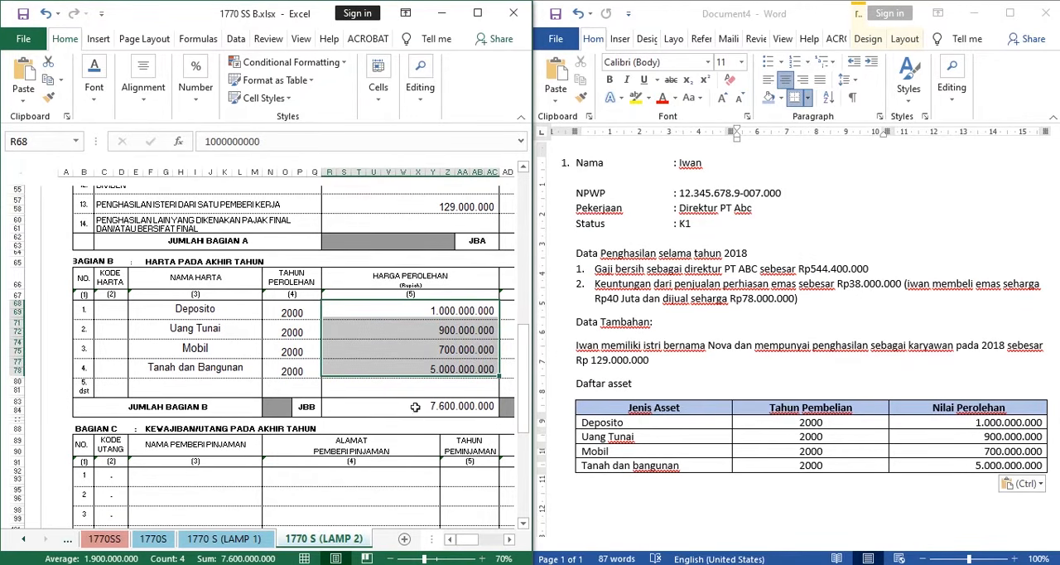
click(448, 406)
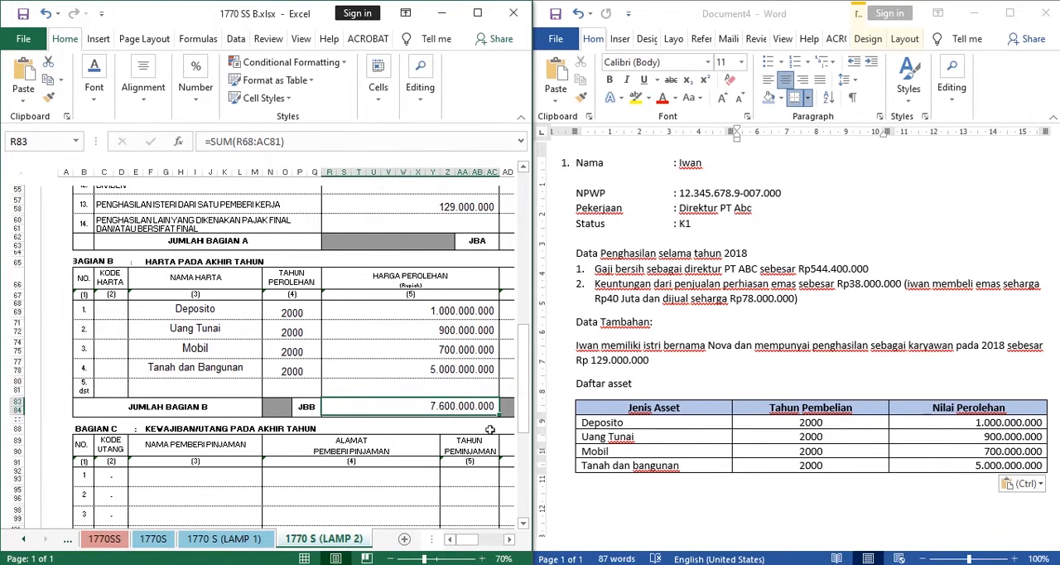
- Locate BAGIAN C, KEWAJIBAN/UTANG PADA AKHIR TAHUN, and check the Word case document for any debts
drag(466, 541, 468, 544)
scroll(357, 371, down, 10)
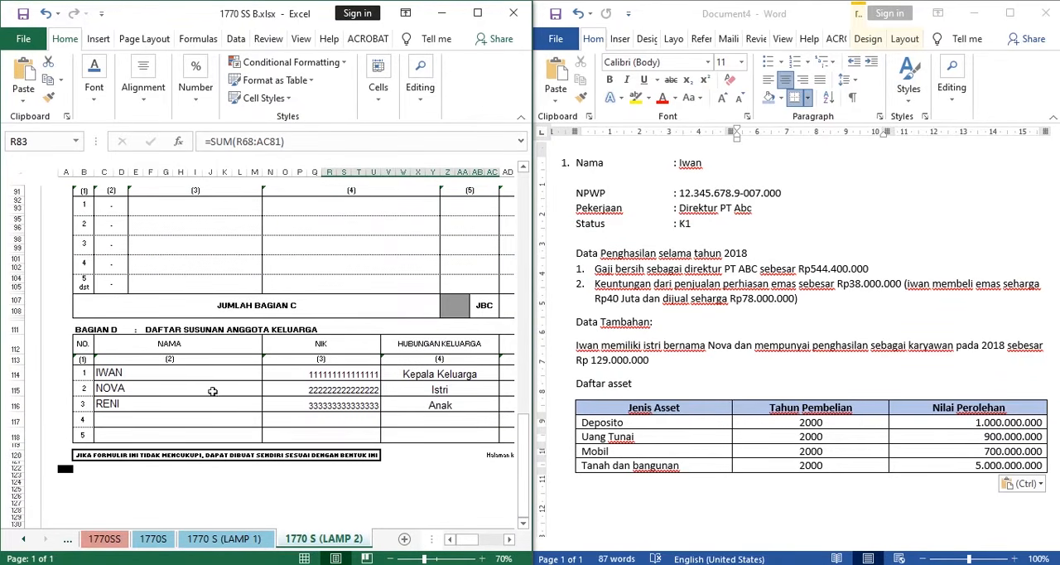
scroll(213, 391, up, 4)
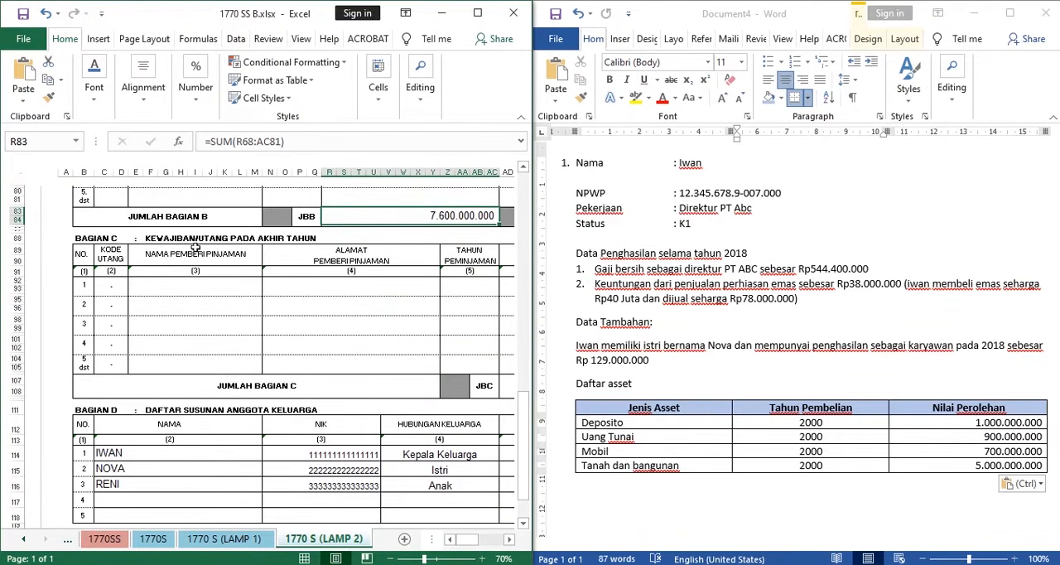
drag(149, 238, 335, 238)
scroll(776, 414, up, 2)
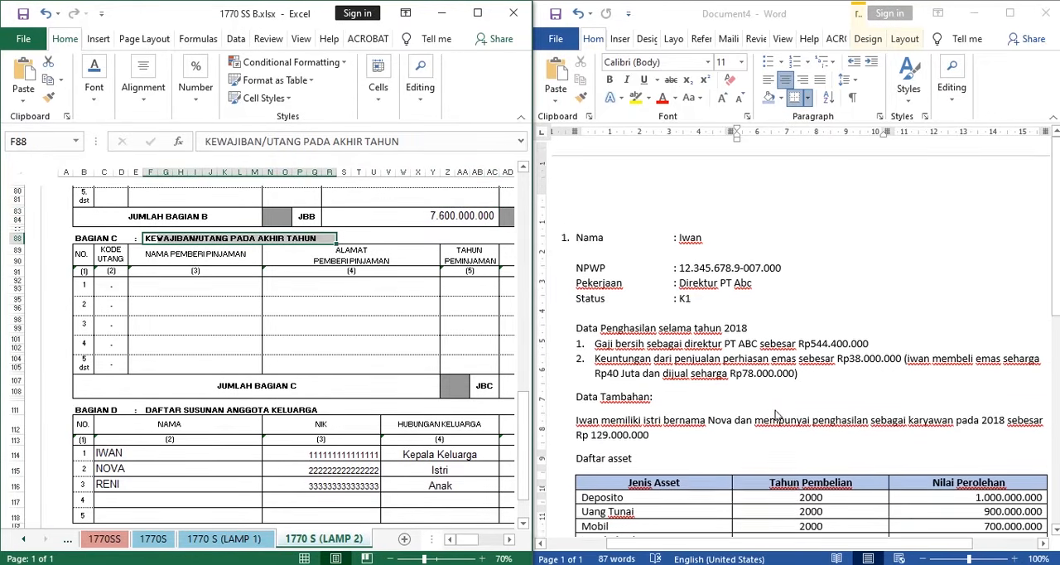
scroll(776, 414, down, 2)
- Maximize the Excel window and enlarge the 1770 S (LAMP 2) sheet to 85% with BAGIAN C in view
drag(464, 539, 477, 539)
click(477, 12)
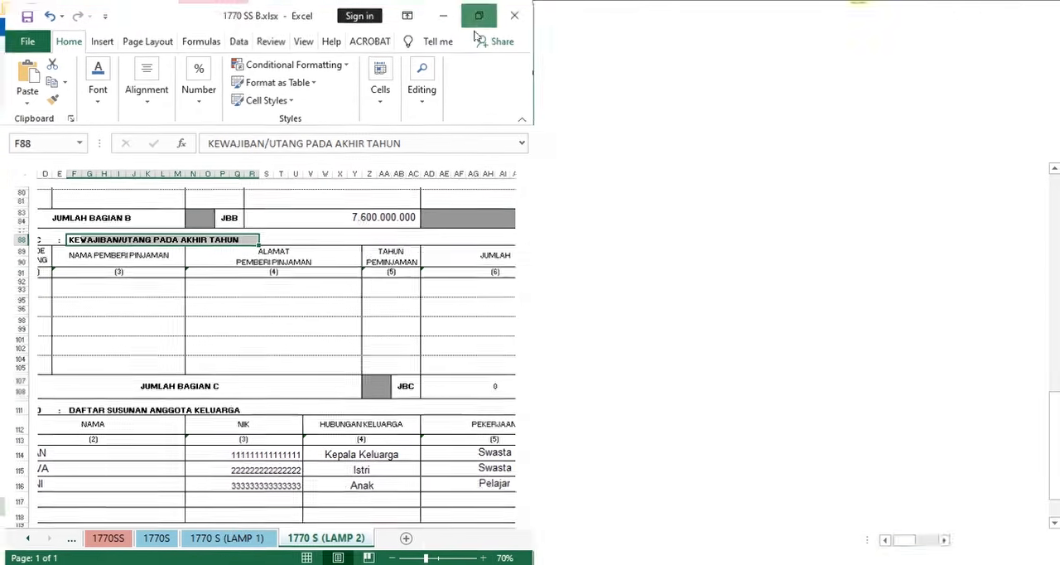
scroll(369, 344, left, 1)
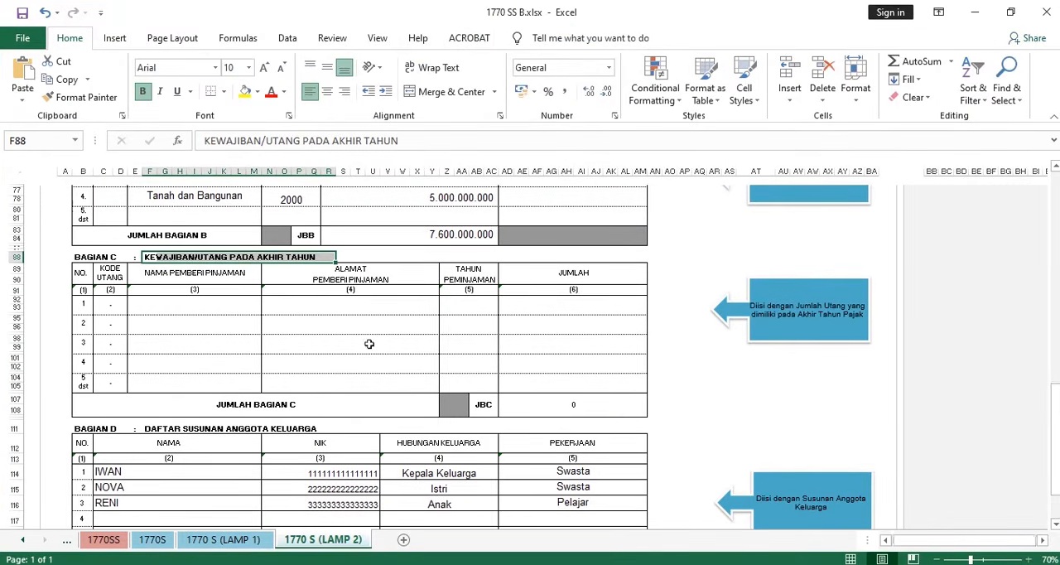
ctrl+scroll(292, 435, up, 1)
scroll(283, 438, down, 3)
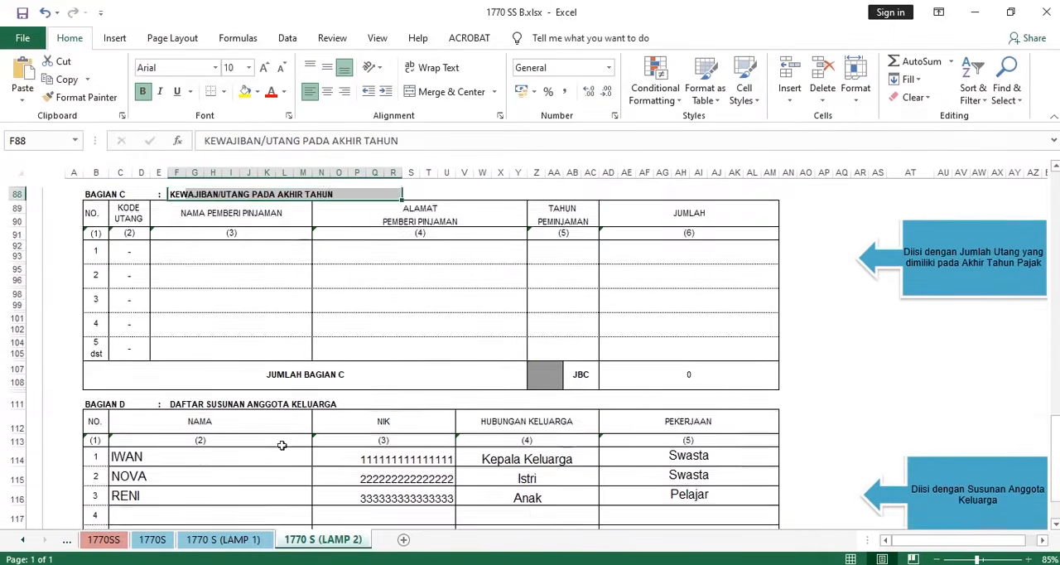
scroll(283, 438, up, 5)
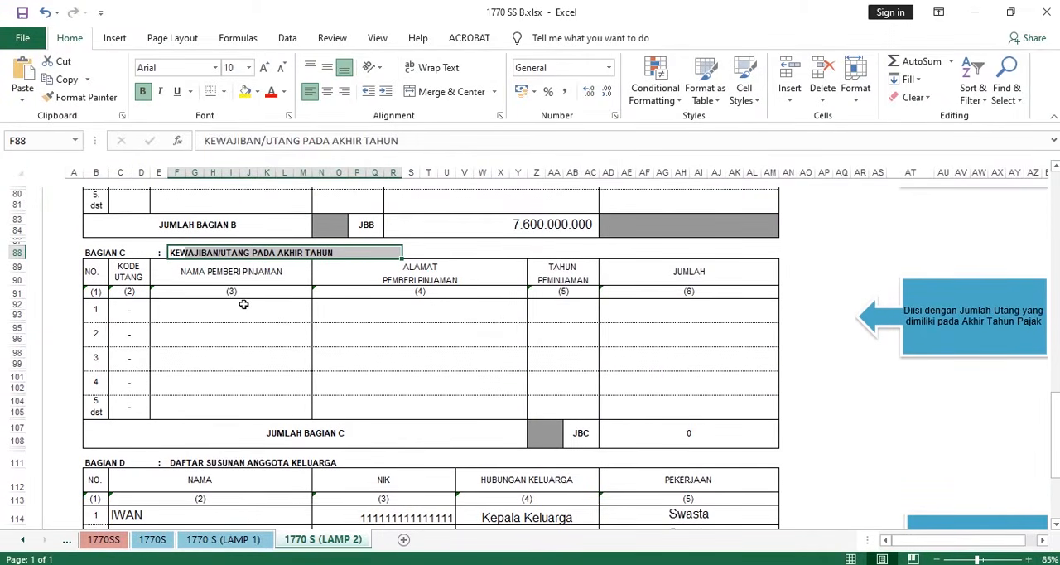
- Examine the BAGIAN C debt columns: KODE UTANG and its formula, lender name, lender address, loan year and JUMLAH, across the empty rows
click(216, 310)
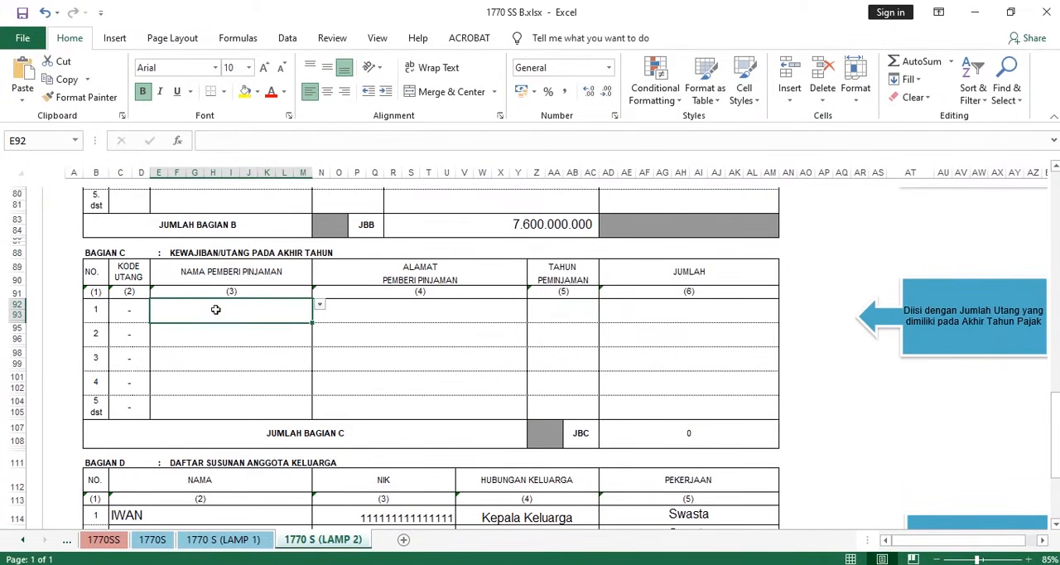
click(425, 314)
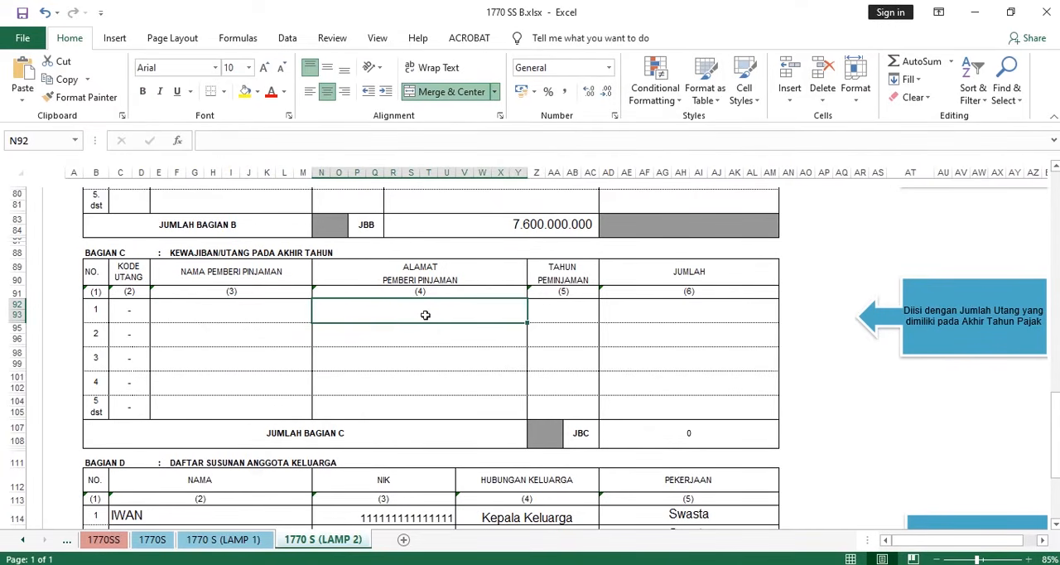
click(562, 311)
click(679, 308)
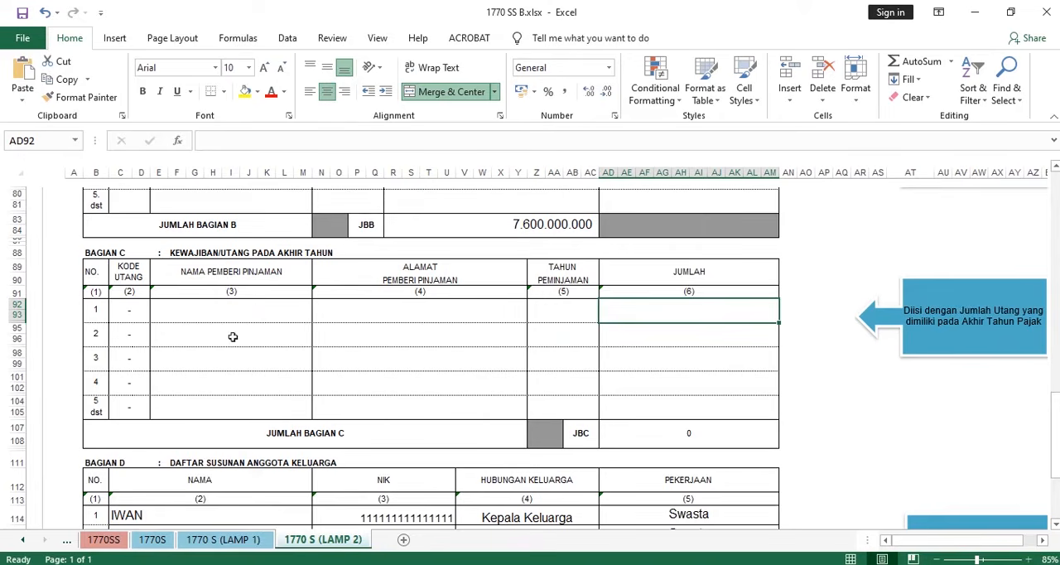
click(115, 310)
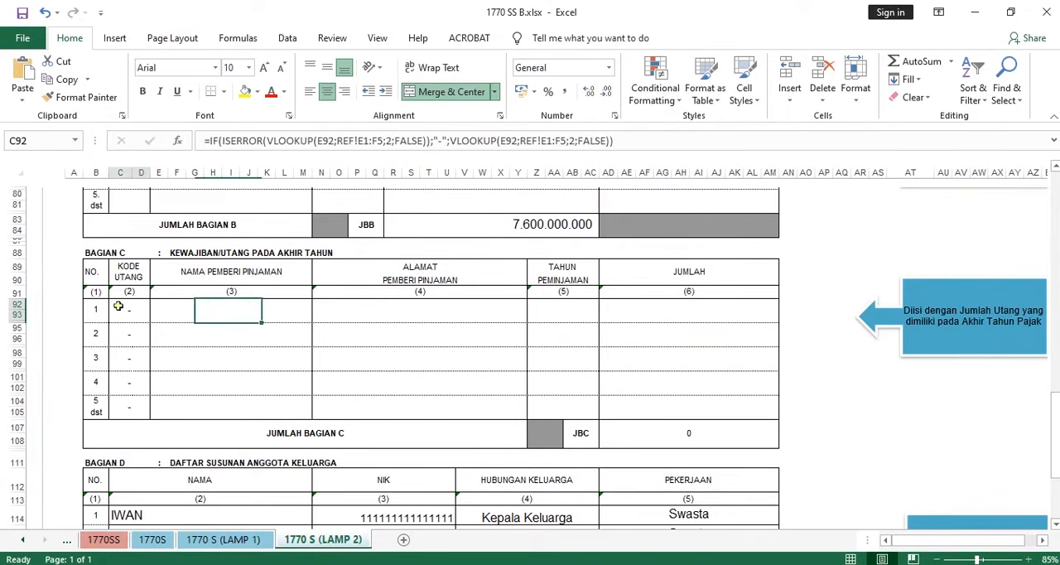
click(278, 319)
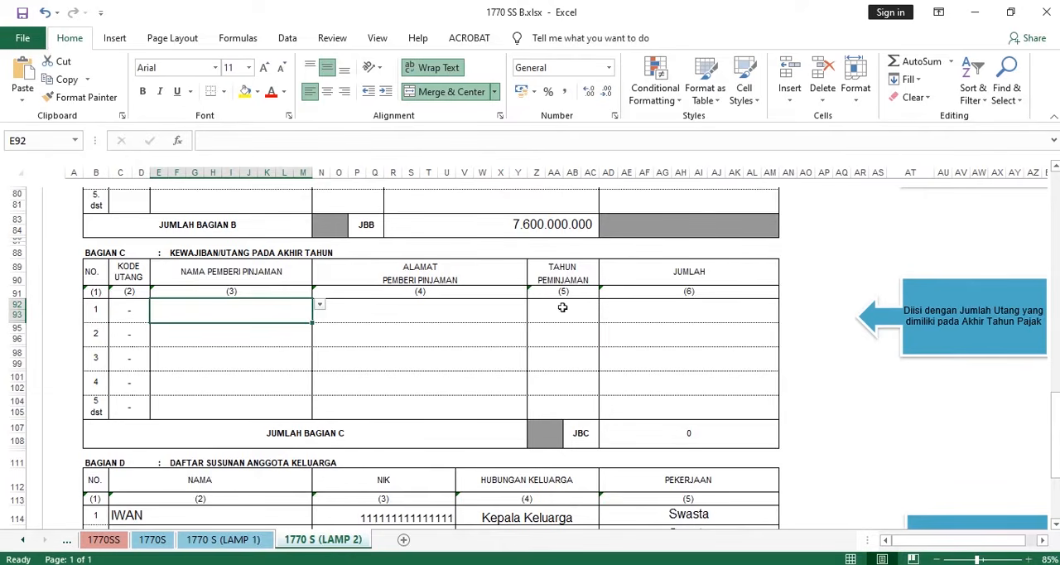
scroll(563, 305, down, 5)
scroll(563, 293, up, 5)
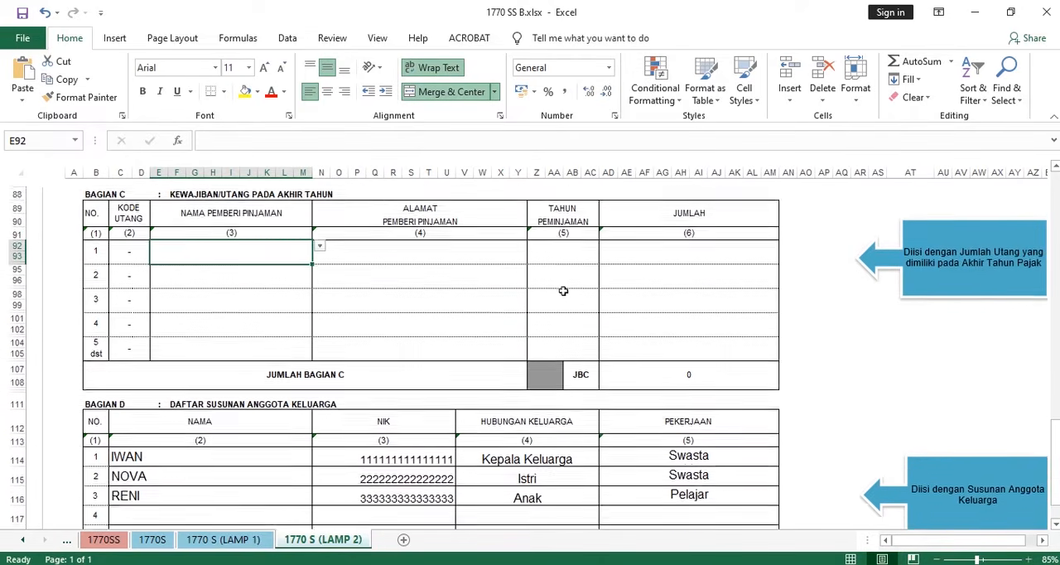
drag(227, 291, 670, 383)
- Examine the head of the family's row in BAGIAN D, covering NAMA, NIK, HUBUNGAN KELUARGA and PEKERJAAN
scroll(282, 293, down, 1)
scroll(282, 293, down, 3)
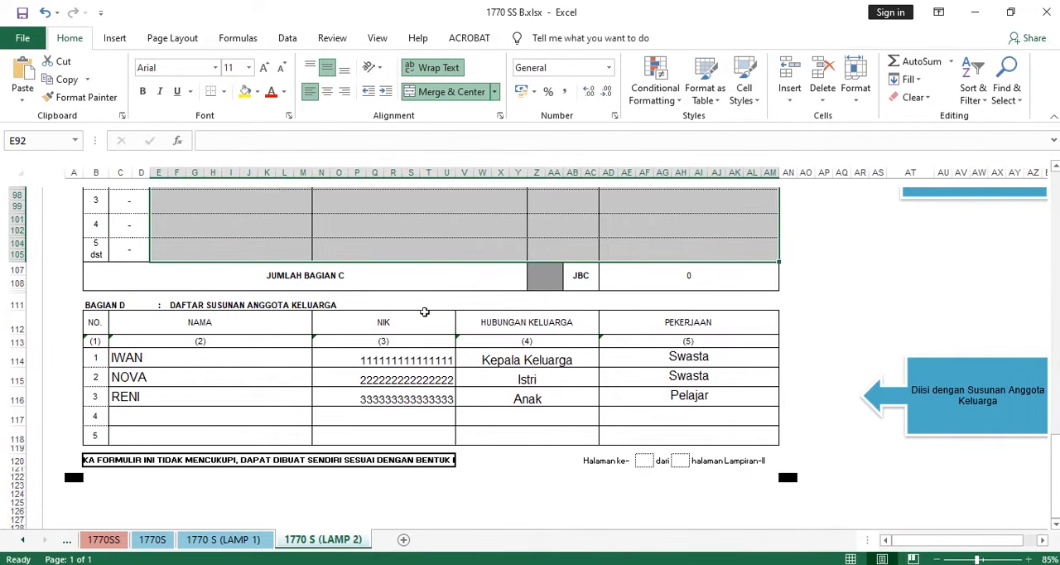
click(165, 360)
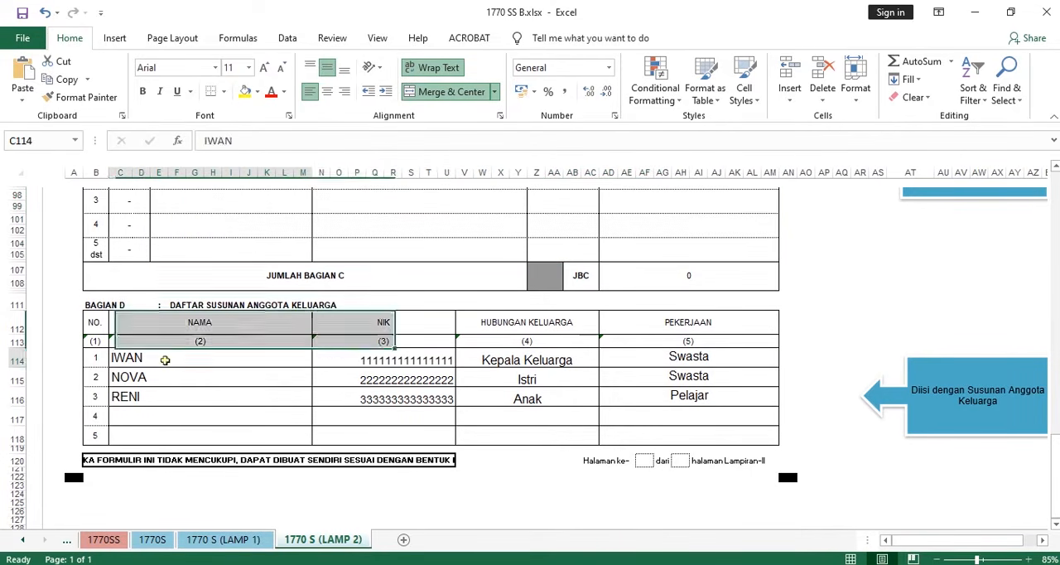
click(365, 361)
click(517, 361)
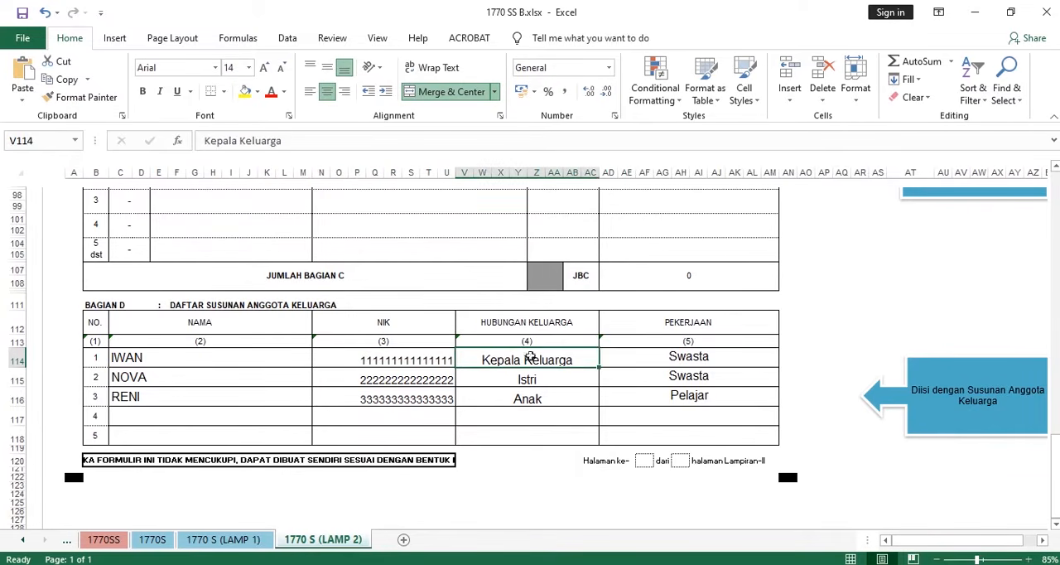
click(668, 359)
- Examine the NIK entries of all three family members listed in BAGIAN D
click(393, 359)
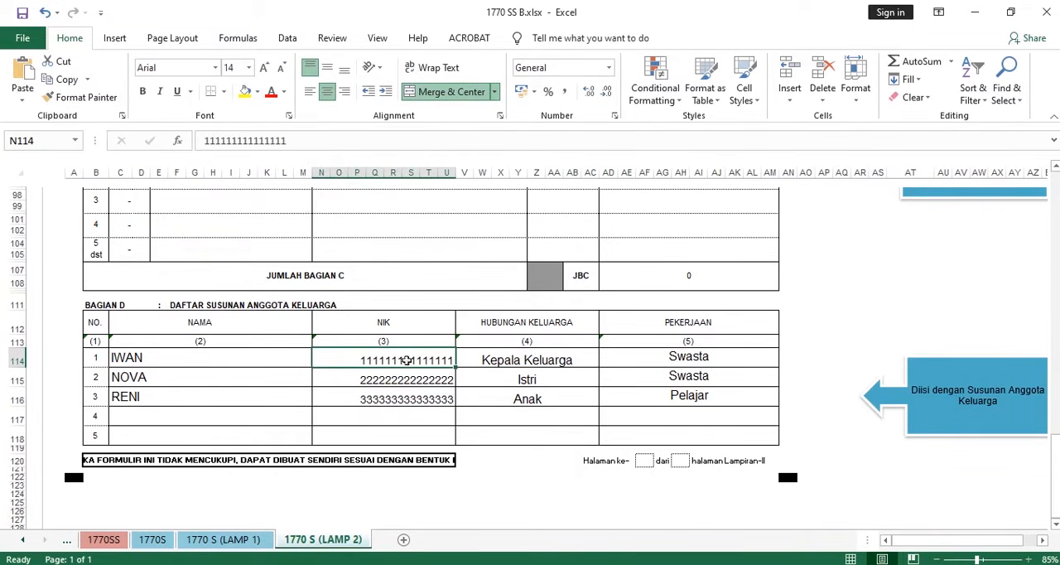
drag(385, 379, 417, 396)
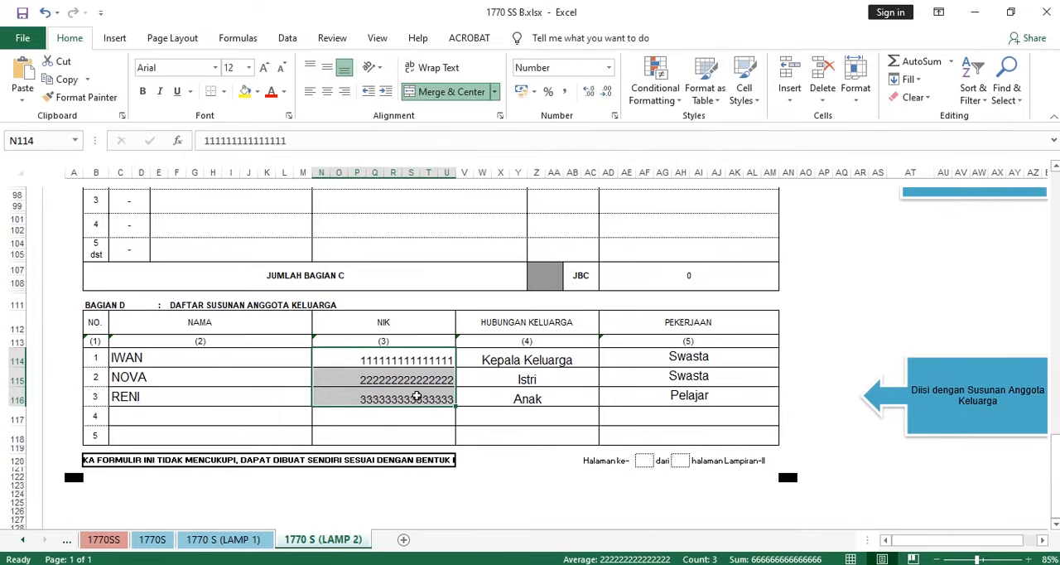
click(390, 361)
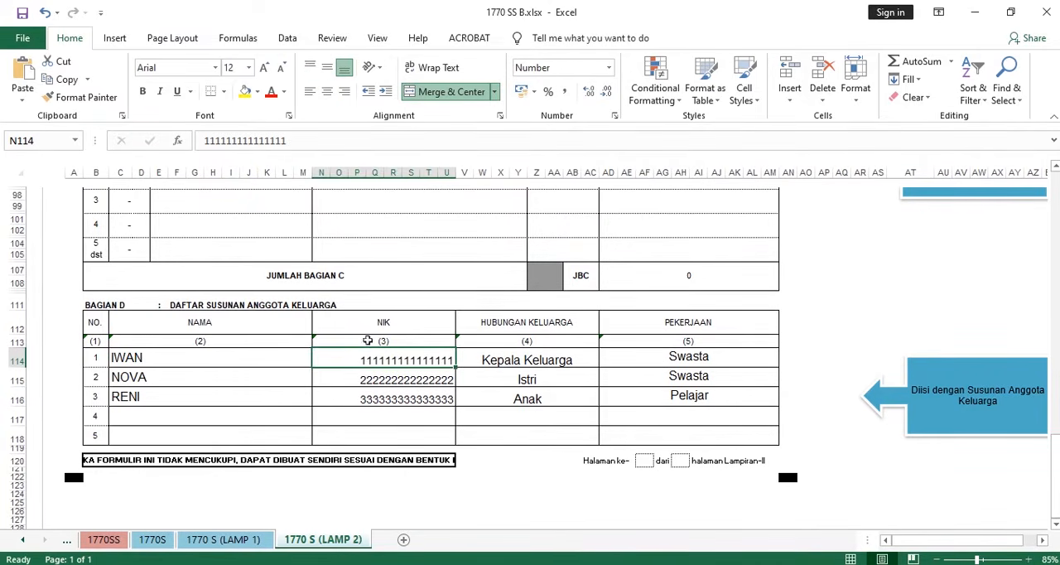
- Examine the wife's row in BAGIAN D, covering NAMA, NIK, HUBUNGAN KELUARGA and PEKERJAAN
click(175, 381)
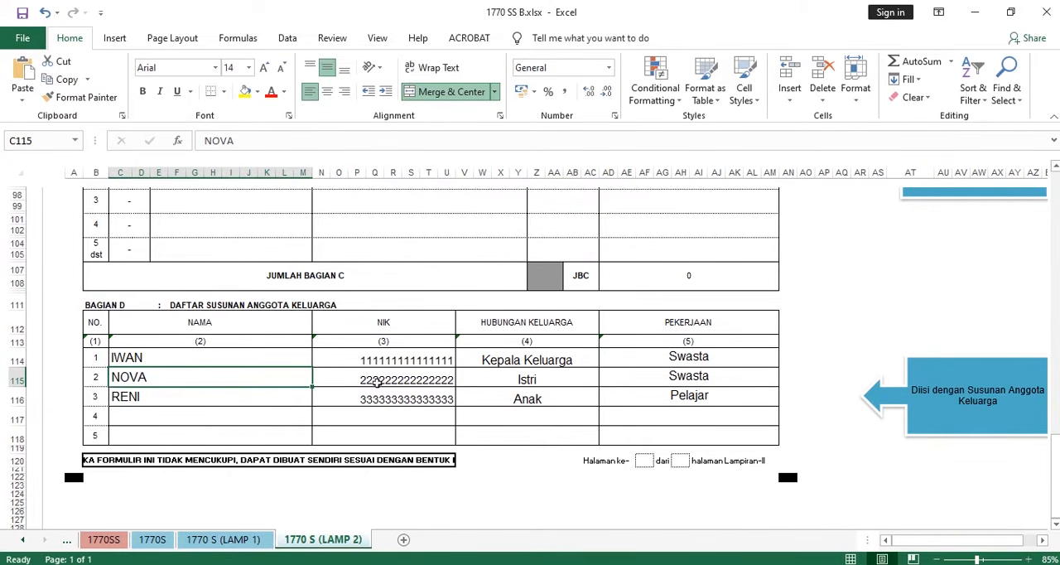
click(412, 379)
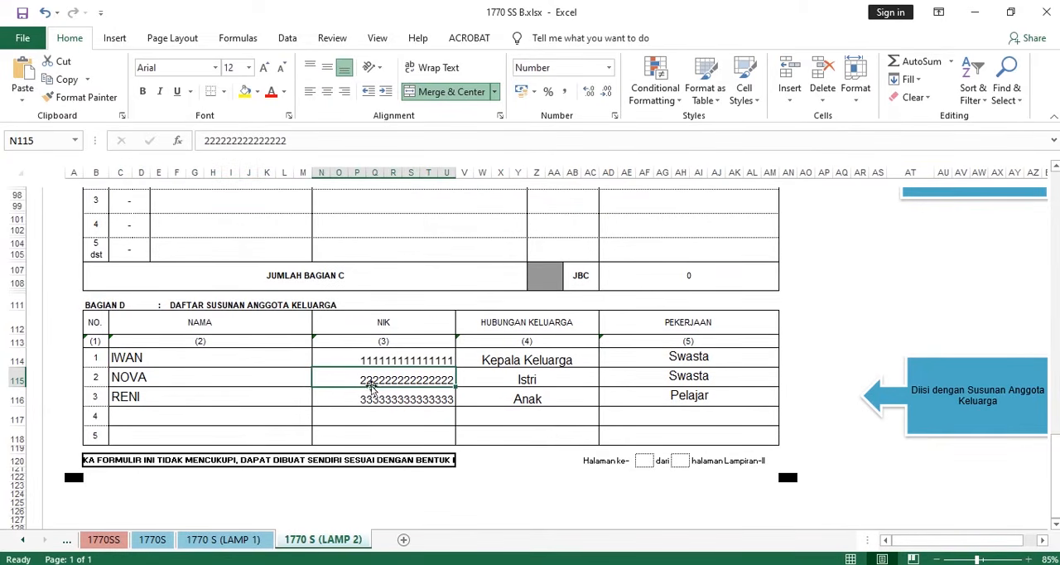
click(568, 383)
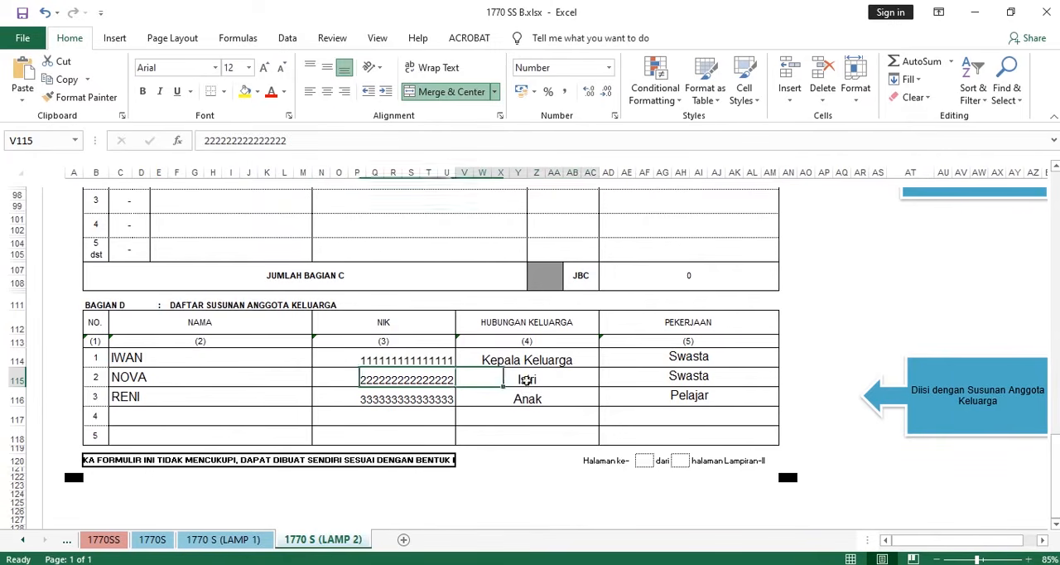
click(671, 378)
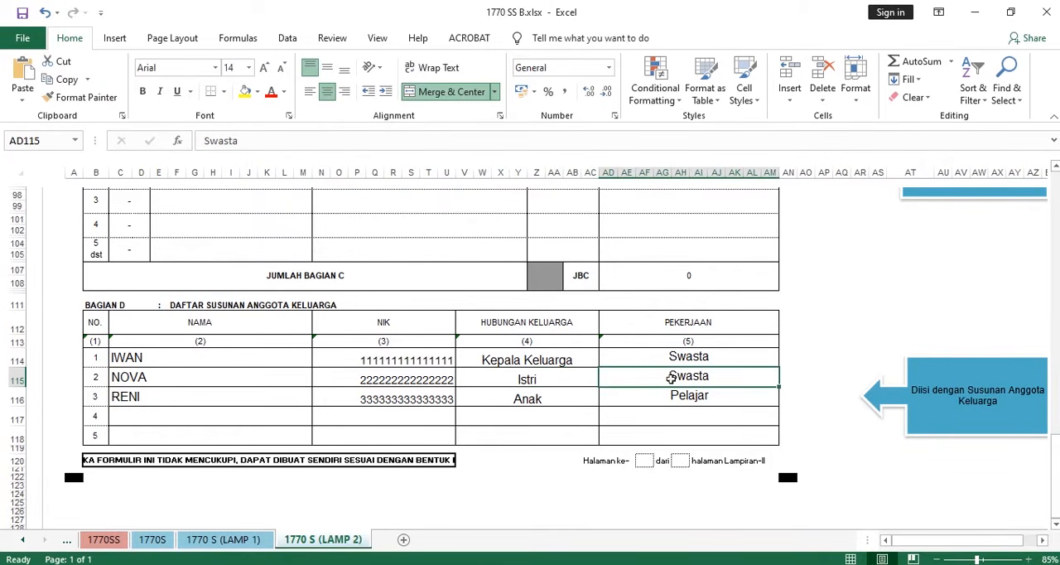
- Check the wife's occupation in the Word case document, then return to the Excel family list
click(479, 564)
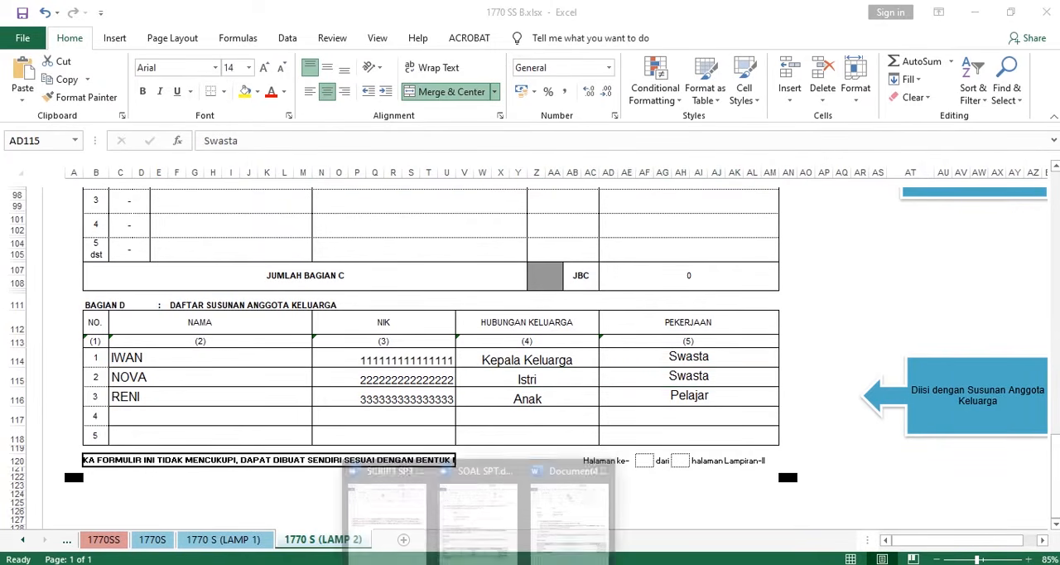
click(604, 508)
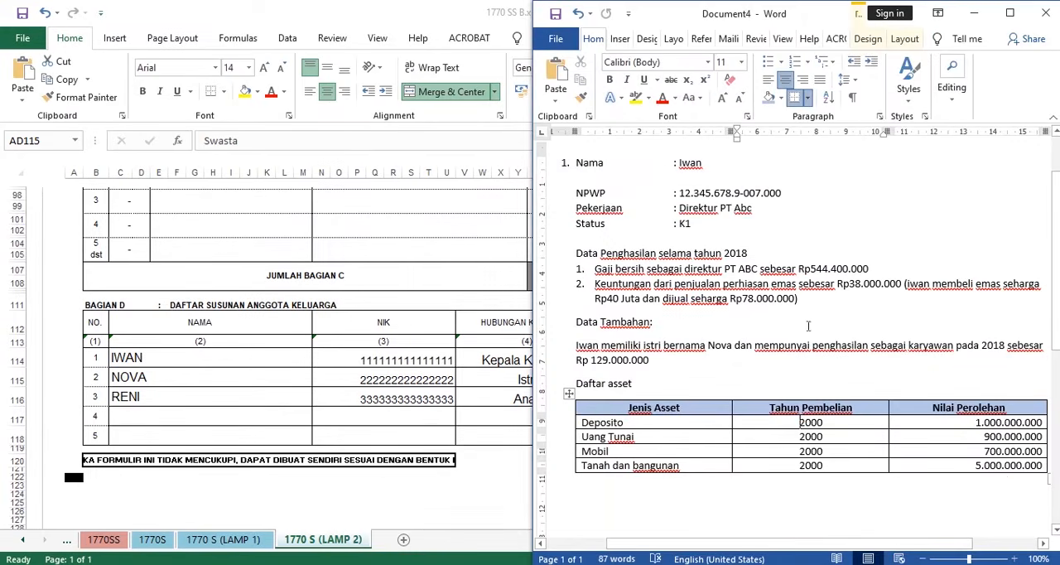
drag(910, 345, 956, 345)
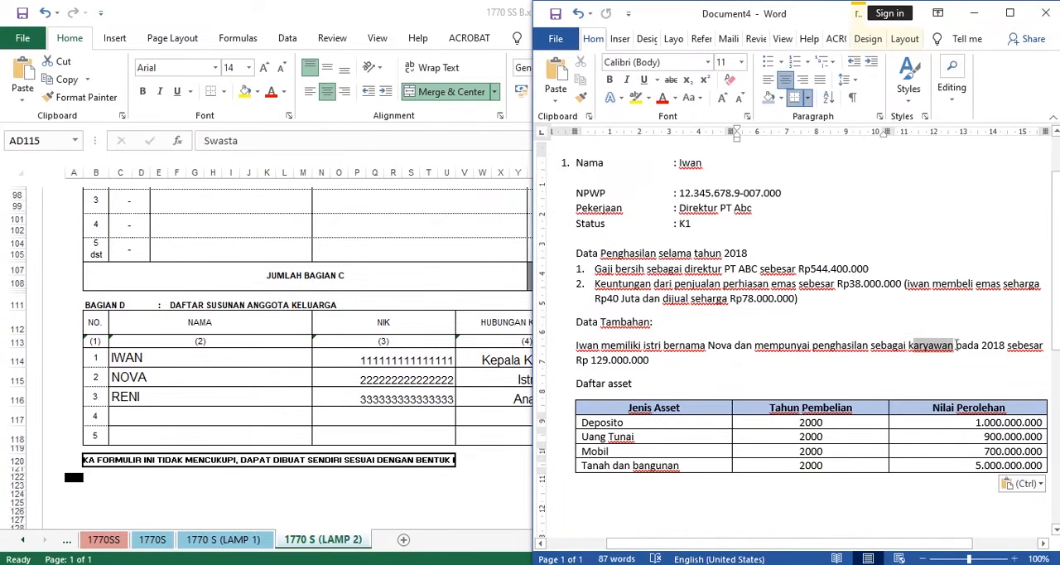
click(318, 378)
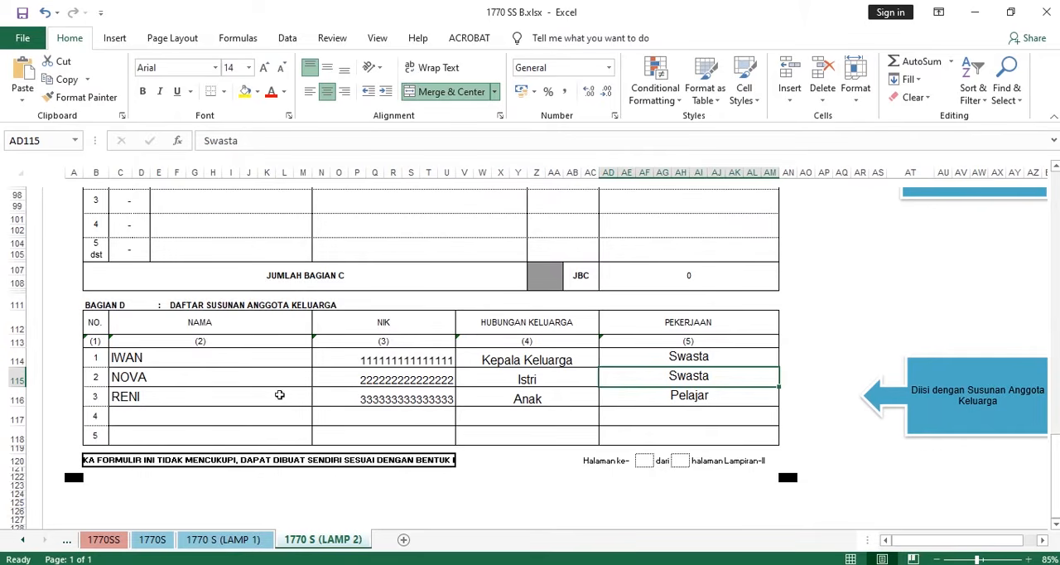
- Review the head of the family's row in BAGIAN D and consult the taxpayer data in the Word case document
drag(203, 361, 628, 354)
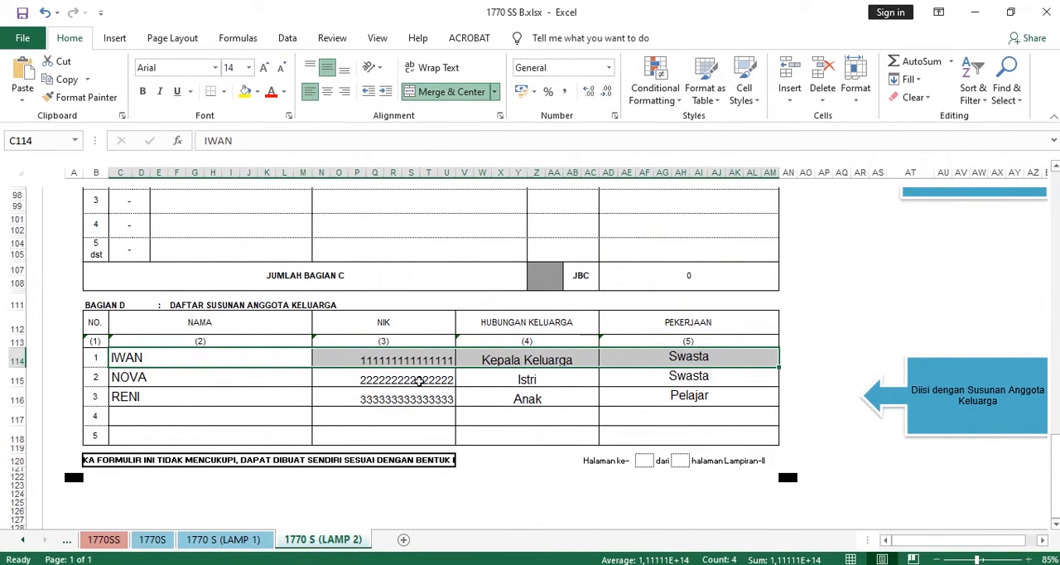
mouse_move(485, 553)
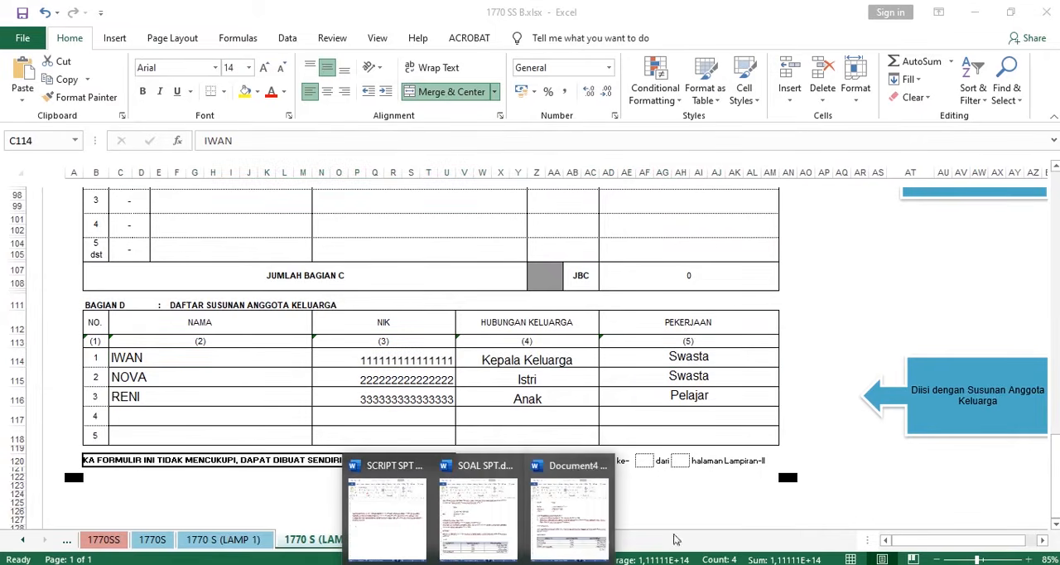
click(570, 488)
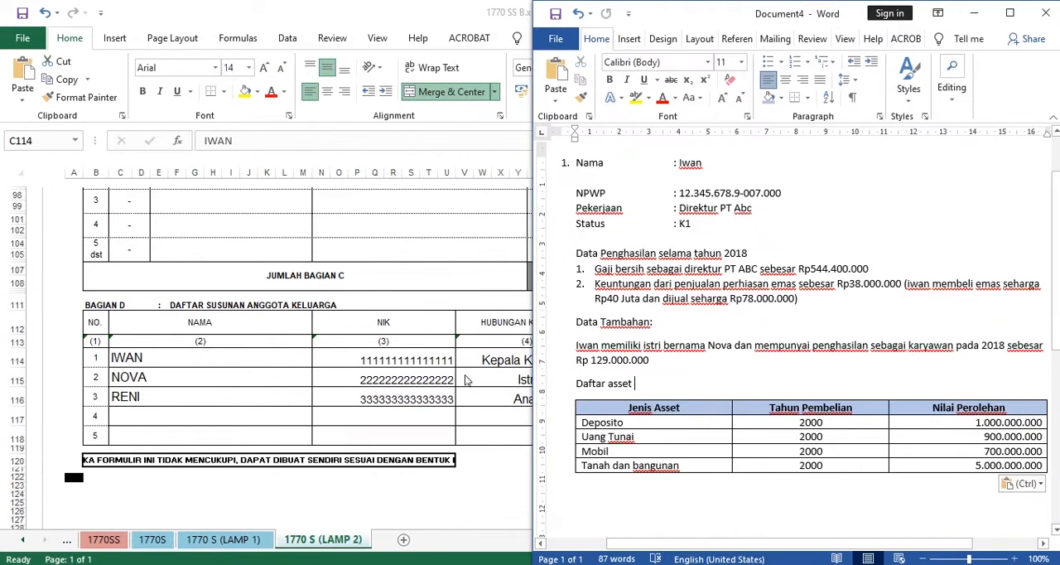
click(307, 365)
- Examine the child's row in BAGIAN D, covering NAMA, NIK, HUBUNGAN KELUARGA and PEKERJAAN
click(119, 399)
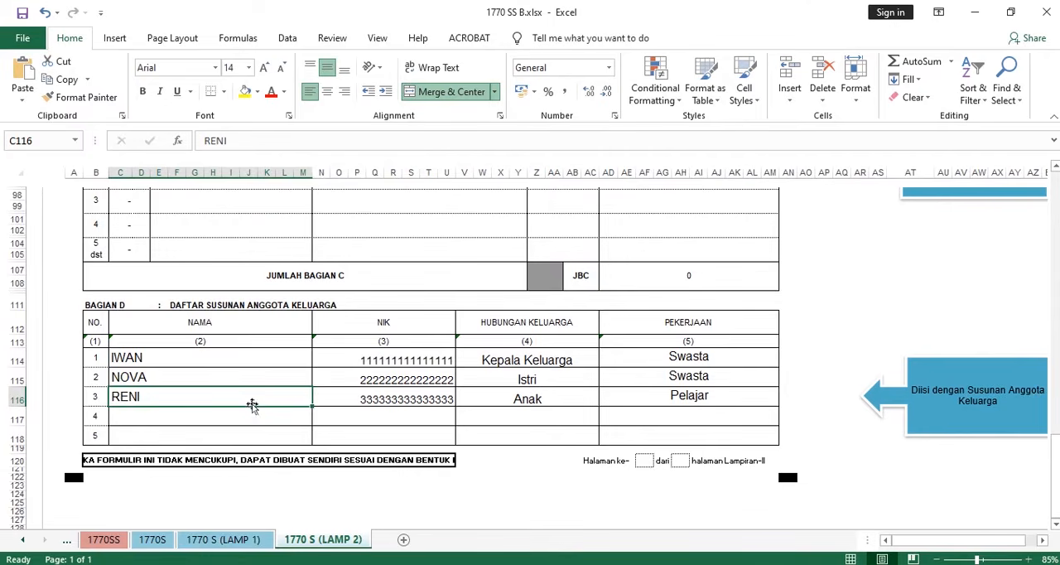
click(358, 398)
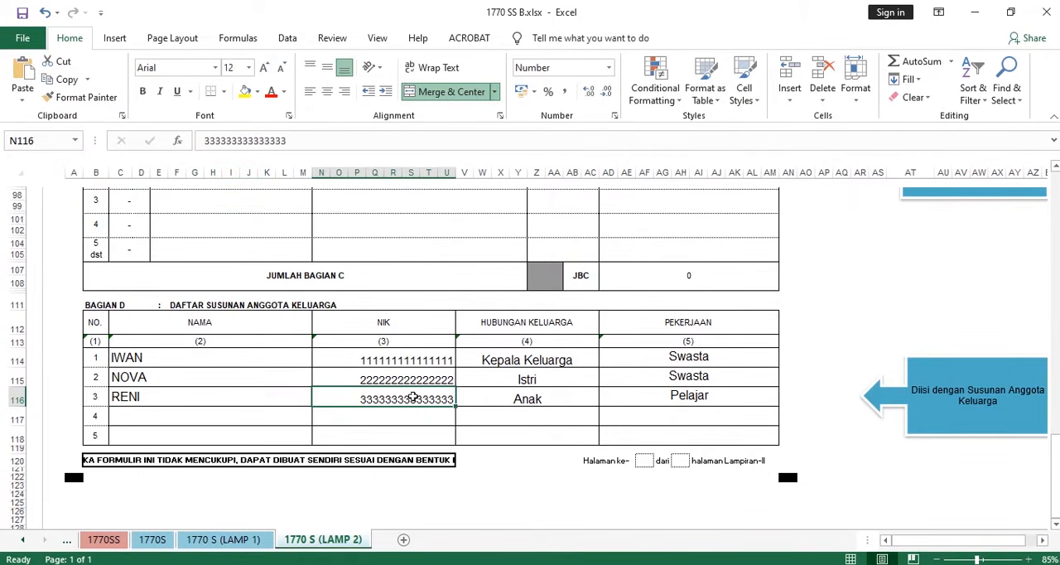
click(517, 398)
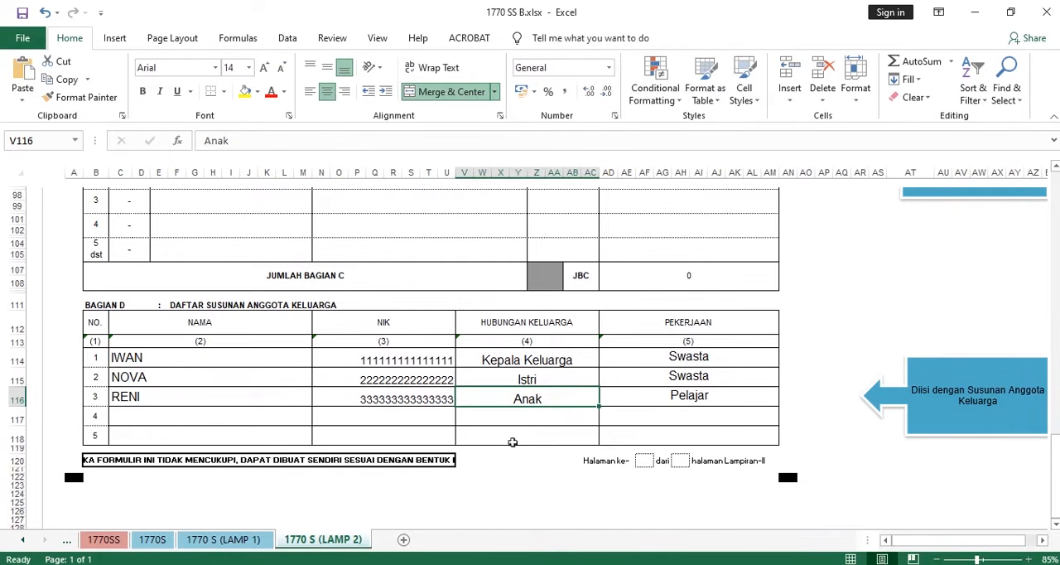
click(692, 396)
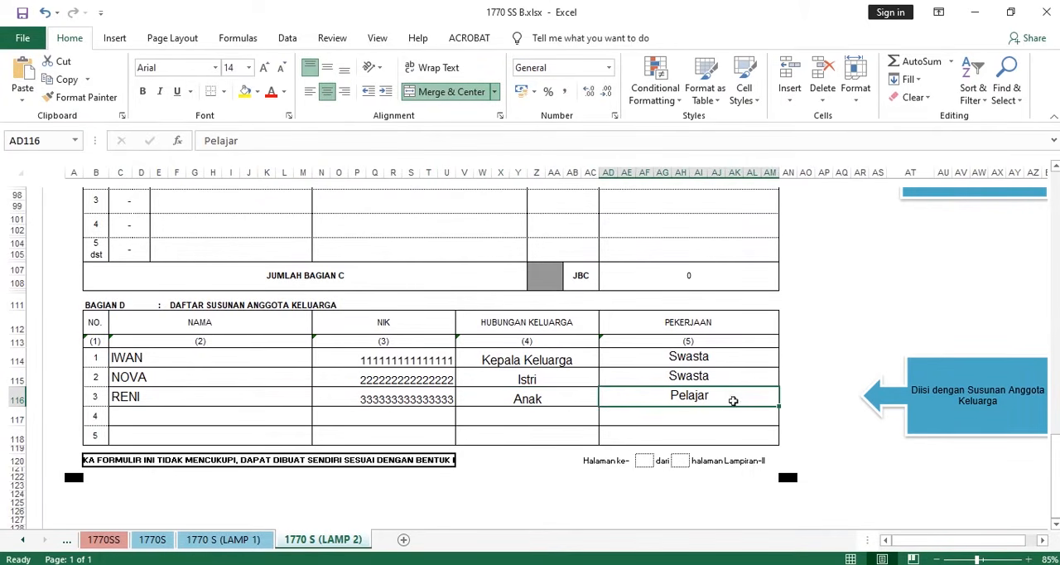
- Review the whole BAGIAN D family table and look back over the 1770 S (LAMP 2) sheet up to its form header
drag(124, 359, 701, 434)
scroll(649, 410, up, 16)
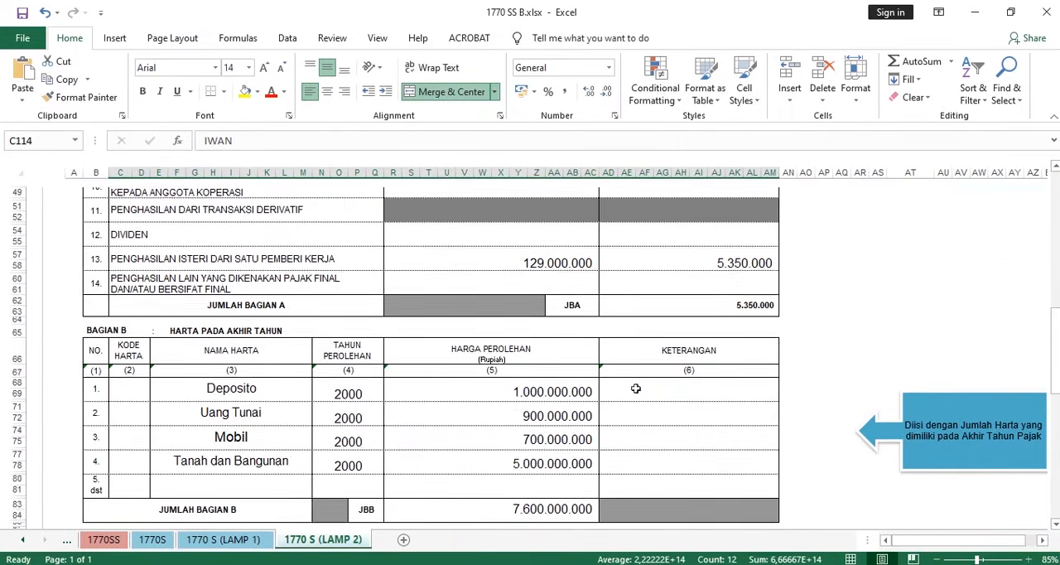
scroll(635, 388, up, 2)
scroll(637, 387, down, 15)
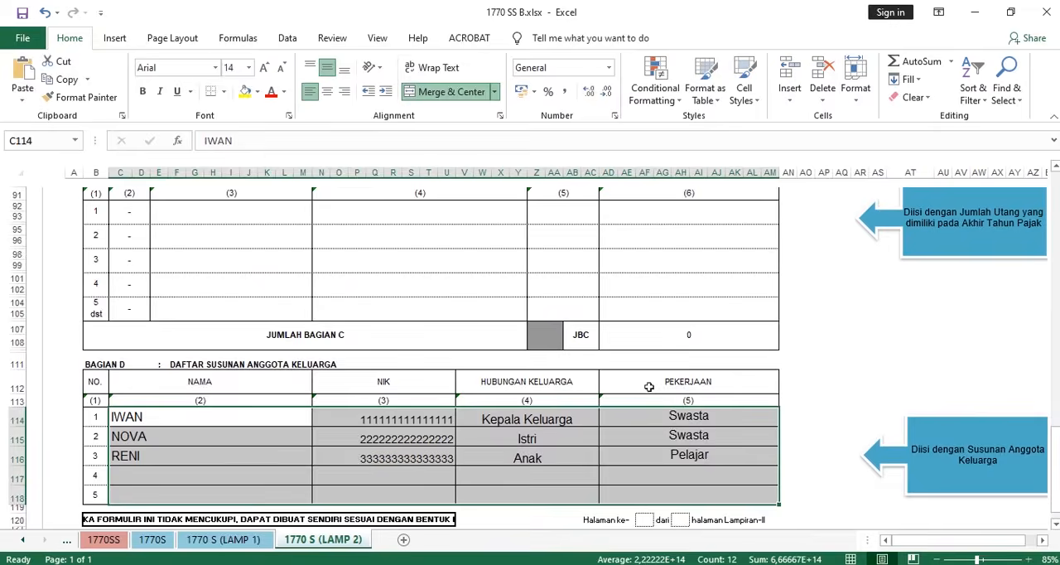
scroll(650, 387, down, 2)
scroll(652, 387, up, 20)
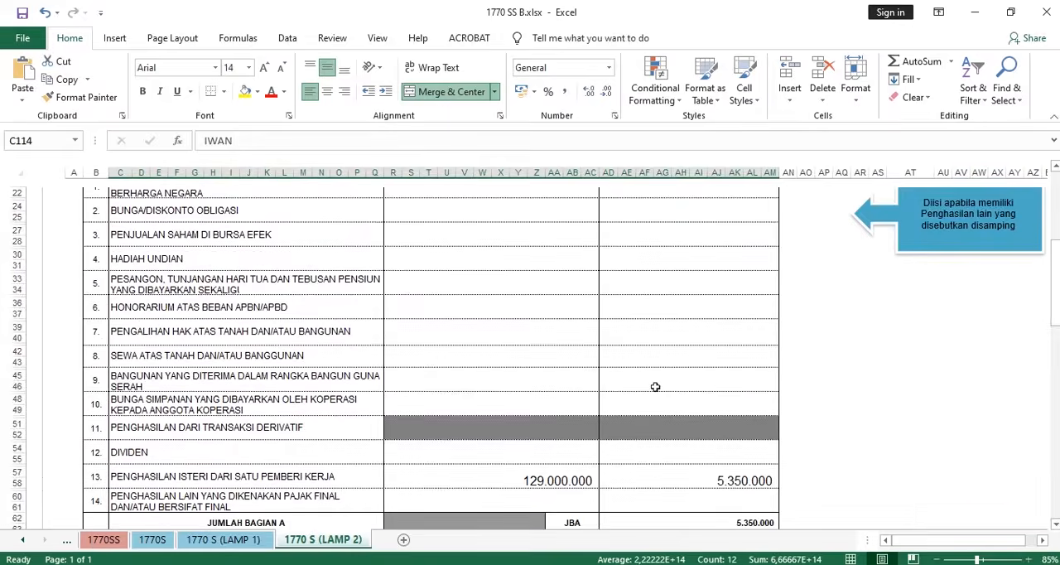
scroll(655, 387, up, 5)
scroll(397, 315, up, 3)
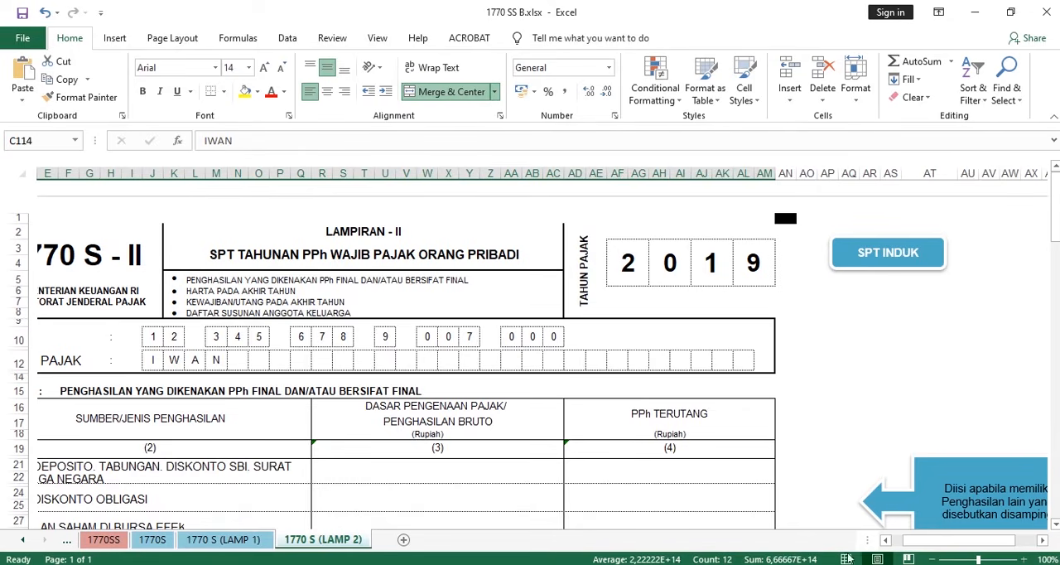
scroll(646, 433, left, 3)
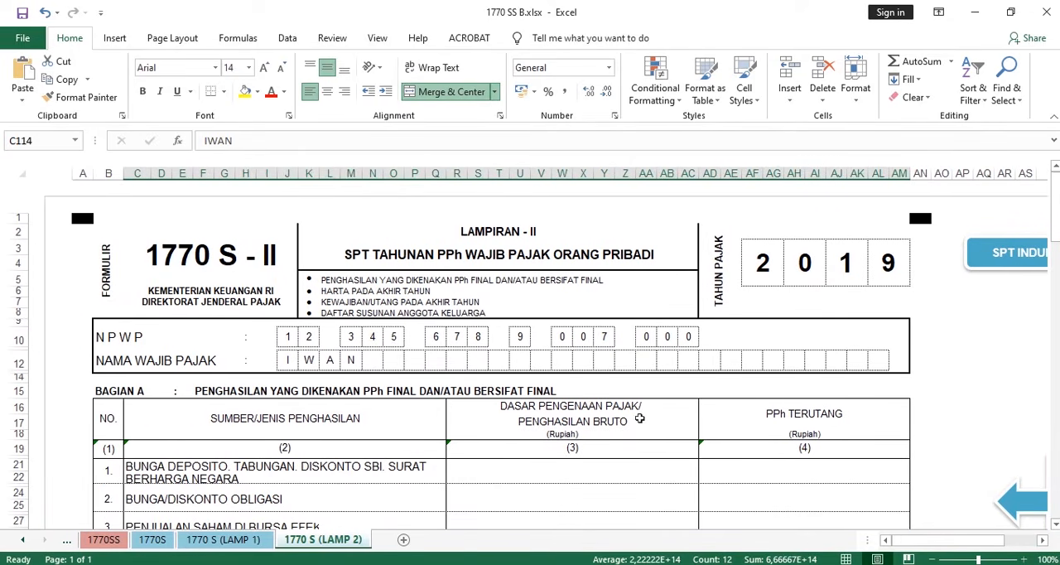
- Open the 1770 S (LAMP 1) sheet and examine its TAHUN PAJAK, NPWP and NAMA WAJIB PAJAK fields
click(264, 539)
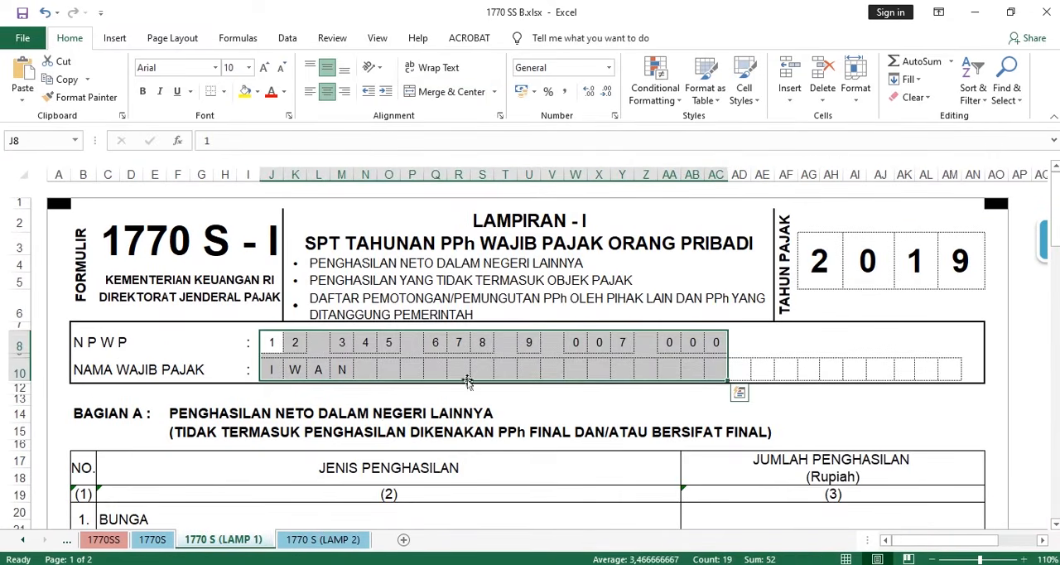
click(703, 353)
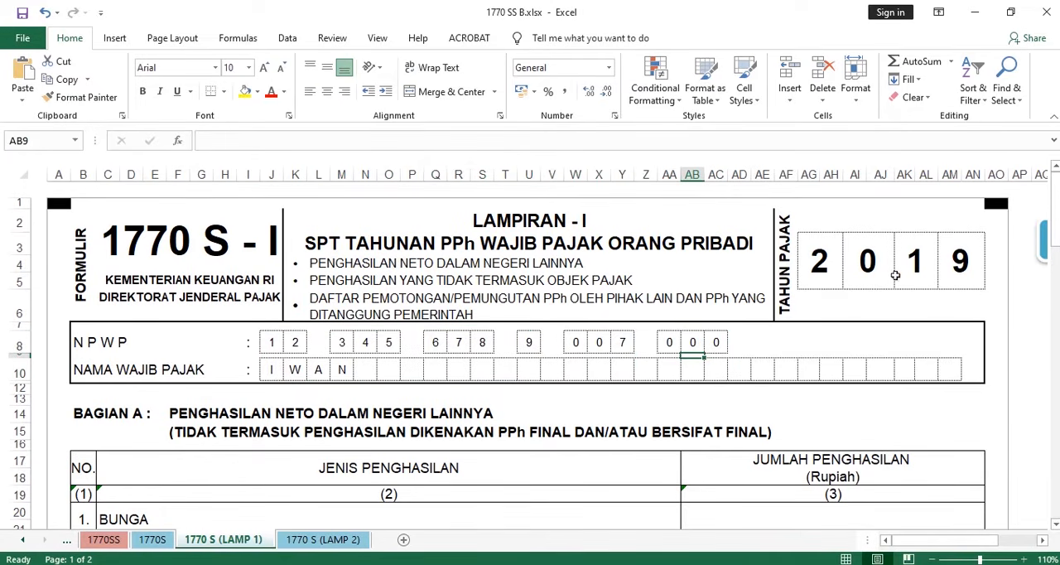
drag(915, 269, 954, 275)
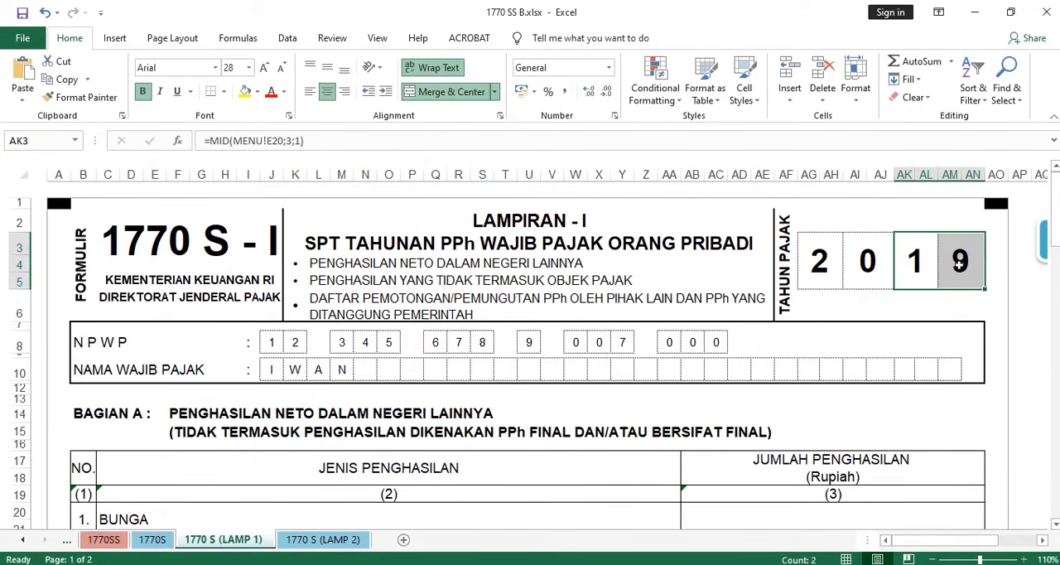
click(936, 304)
click(931, 270)
drag(271, 342, 659, 346)
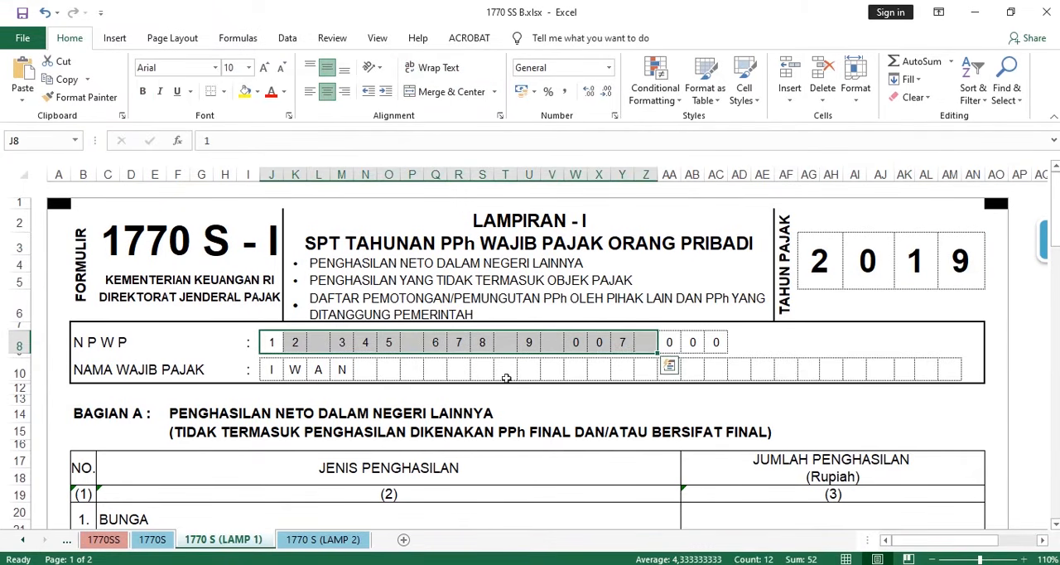
drag(270, 376, 591, 369)
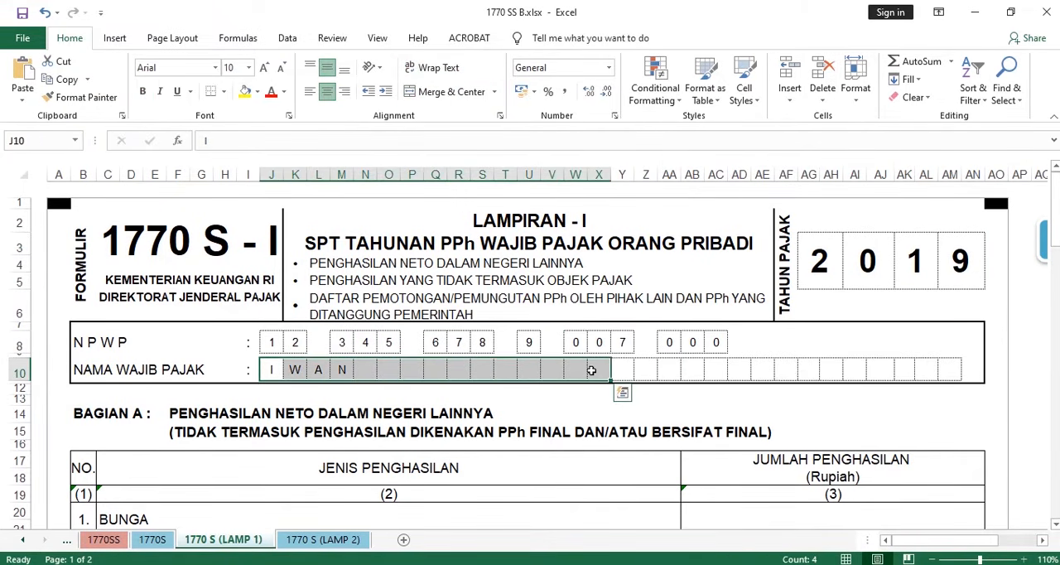
- Examine the BAGIAN A title, PENGHASILAN NETO DALAM NEGERI LAINNYA, its note excluding final-taxed income, and the income table below
scroll(591, 369, down, 2)
scroll(593, 356, down, 2)
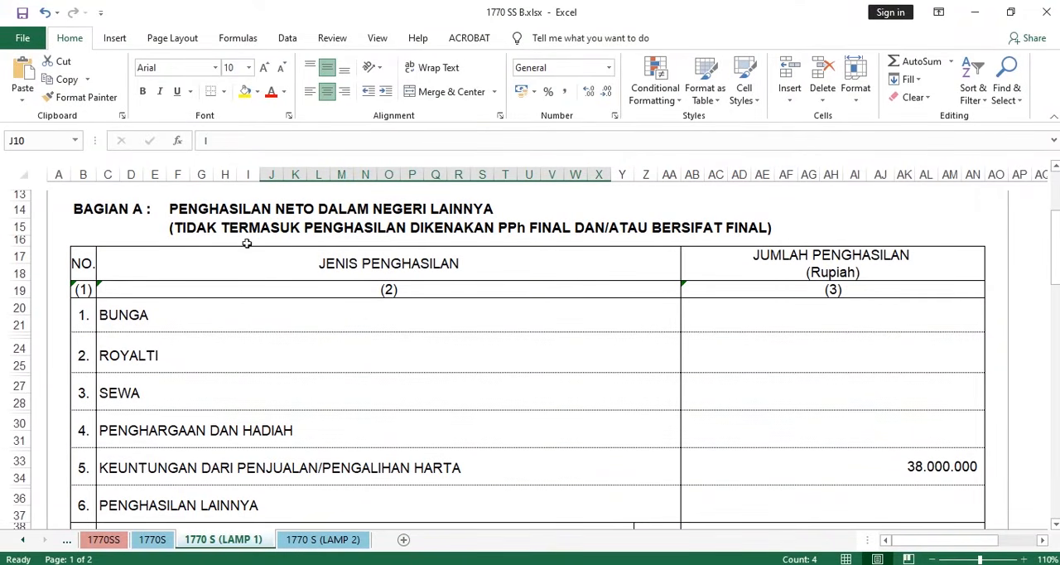
drag(176, 212, 473, 209)
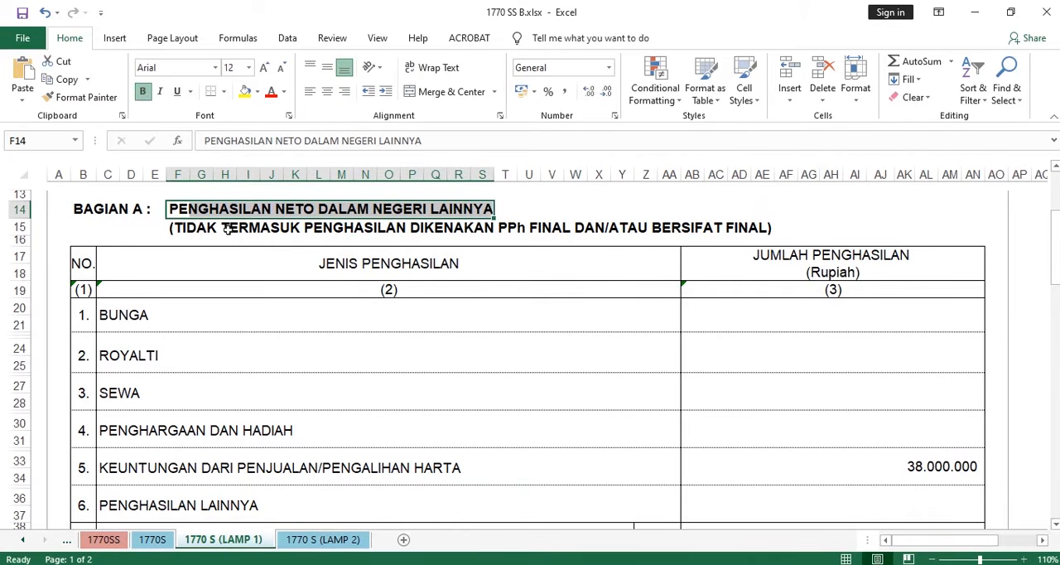
drag(225, 229, 684, 217)
scroll(505, 243, down, 2)
scroll(514, 259, up, 1)
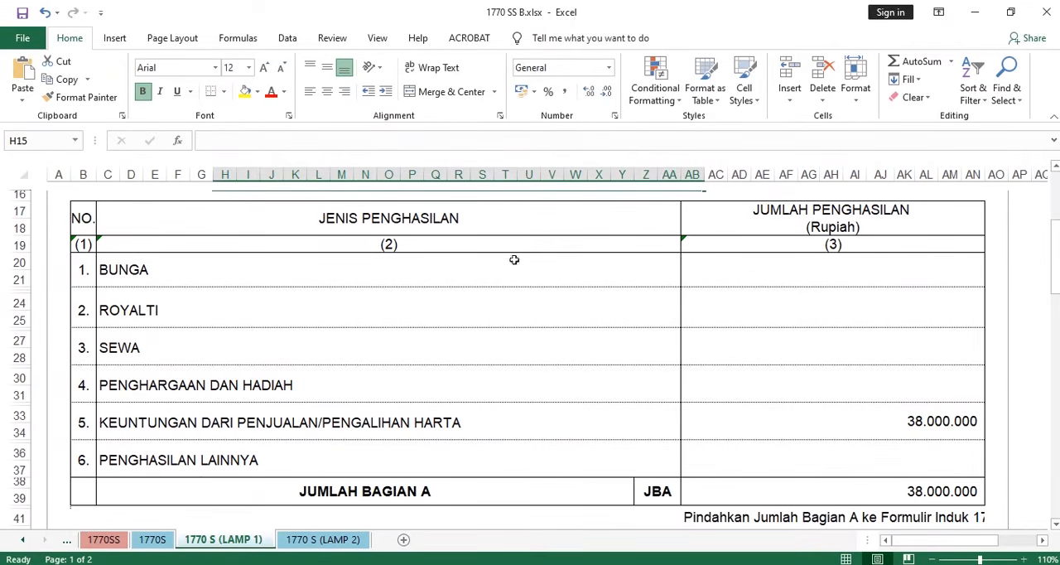
- Examine the BUNGA row of BAGIAN A, covering its JENIS PENGHASILAN and JUMLAH PENGHASILAN cells
click(154, 275)
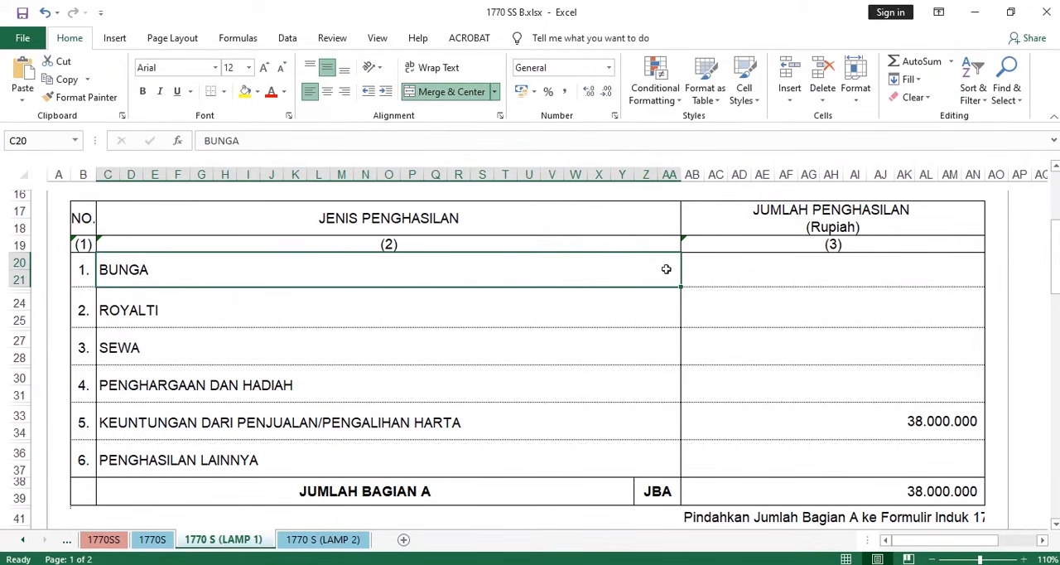
click(717, 269)
click(487, 274)
click(797, 268)
click(511, 269)
scroll(624, 268, up, 2)
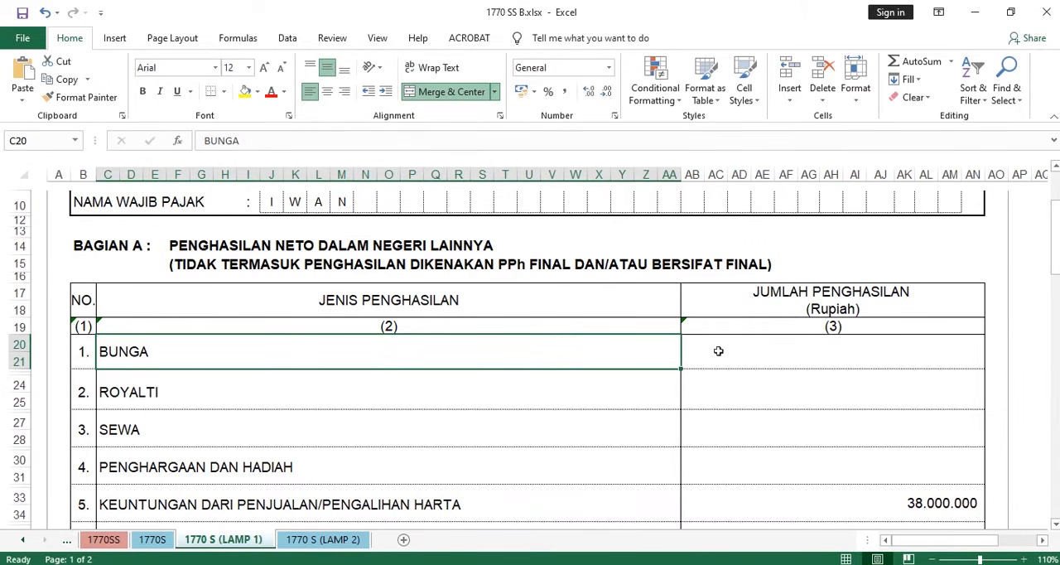
click(806, 347)
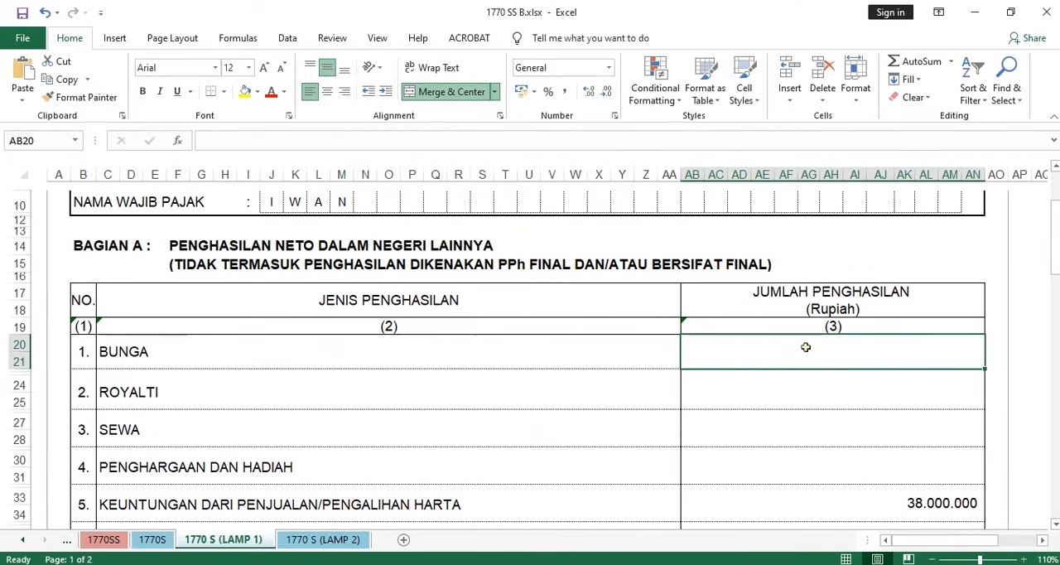
click(399, 352)
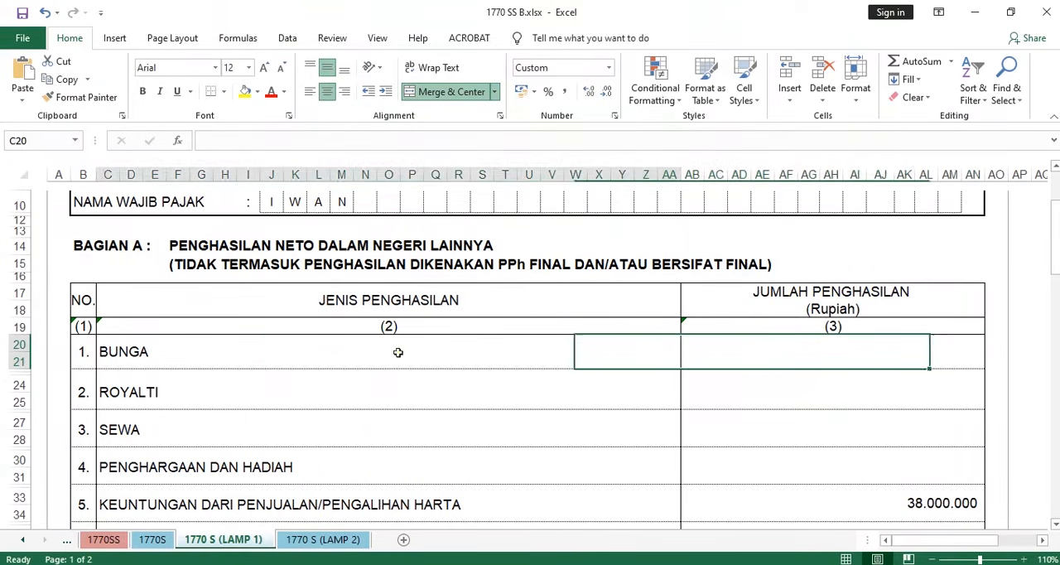
- Examine the BUNGA through PENGHARGAAN DAN HADIAH rows of BAGIAN A, including the ROYALTI amount cell
drag(398, 352, 786, 457)
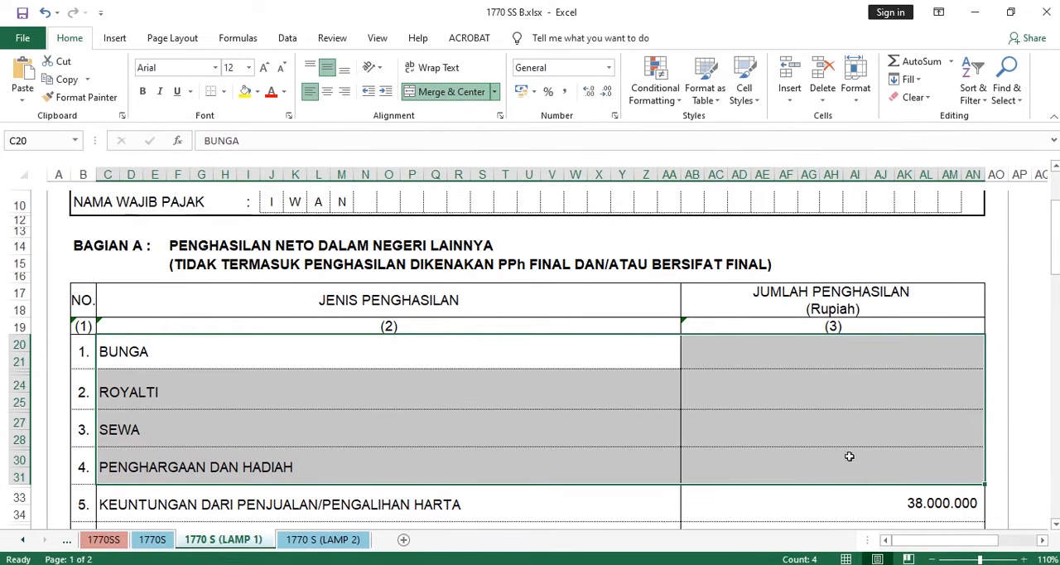
click(778, 387)
scroll(511, 402, down, 3)
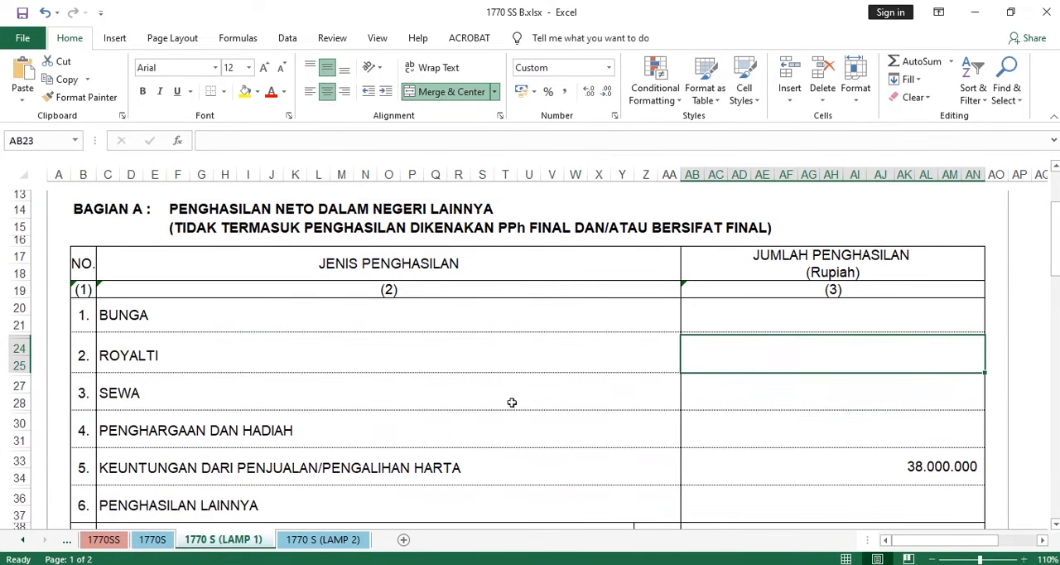
- Examine the SEWA row of BAGIAN A, covering its JENIS PENGHASILAN and JUMLAH PENGHASILAN cells
click(291, 300)
drag(292, 299, 722, 305)
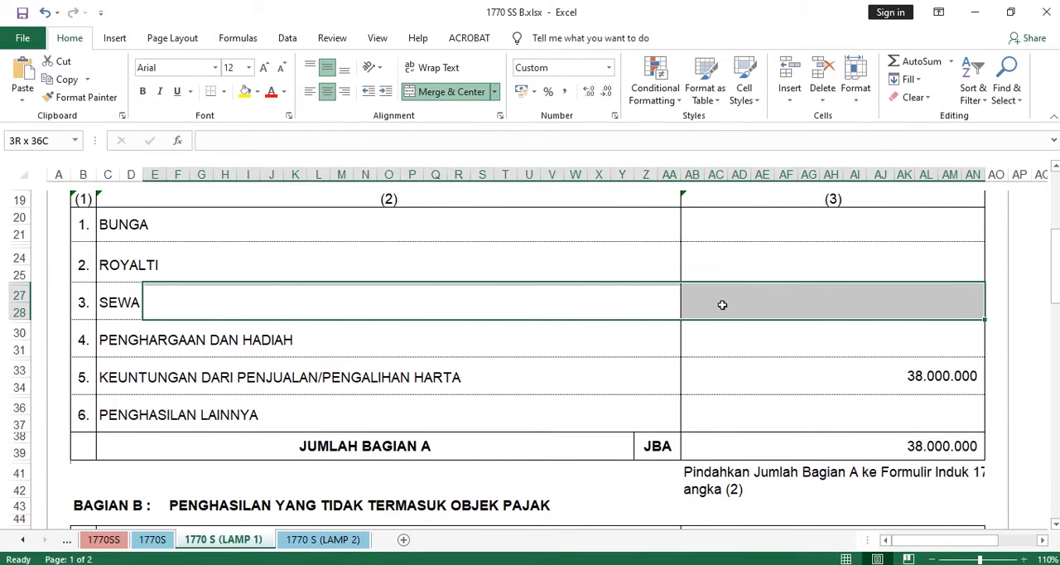
click(804, 303)
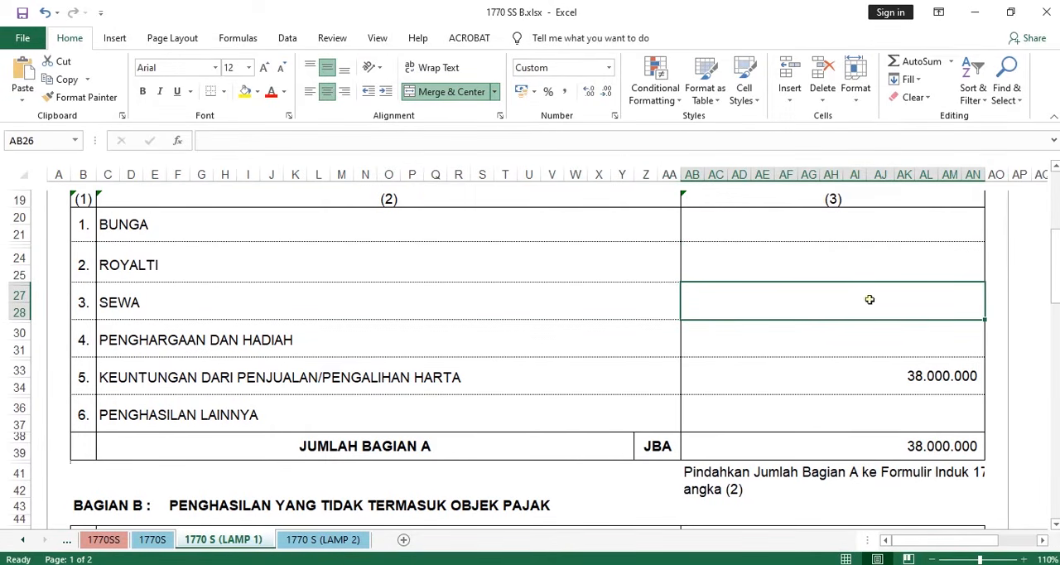
drag(869, 301, 104, 301)
click(834, 309)
scroll(757, 345, up, 2)
scroll(778, 365, down, 1)
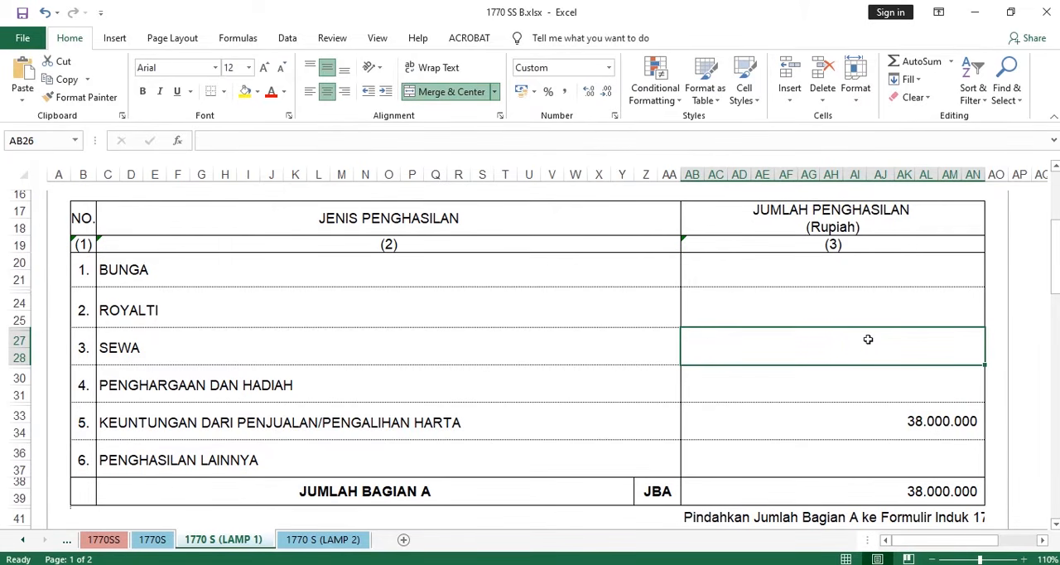
scroll(869, 336, up, 1)
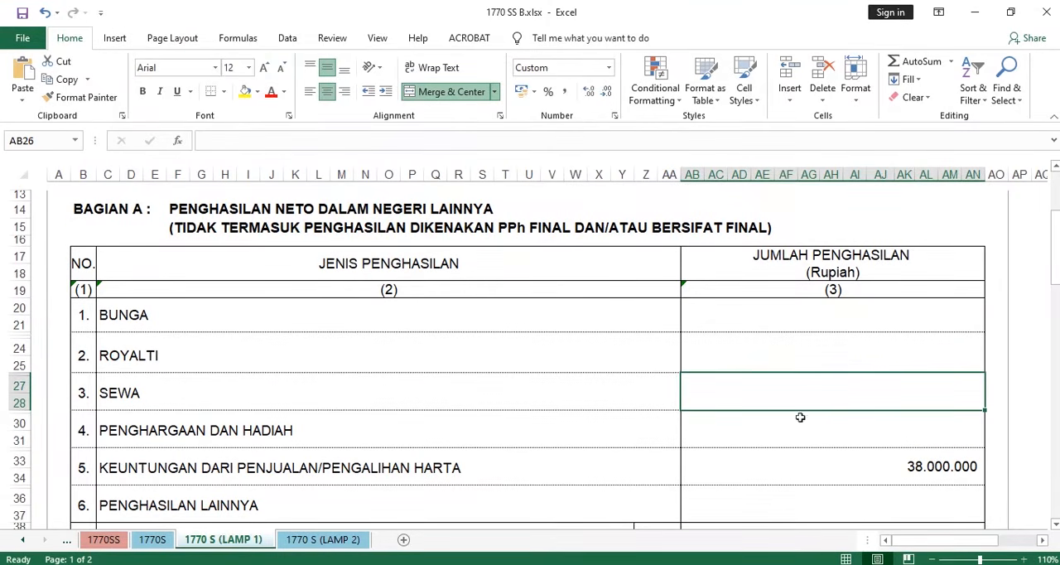
- Examine the PENGHARGAAN DAN HADIAH row of BAGIAN A and compare it with the SEWA row above
click(836, 429)
scroll(685, 420, down, 1)
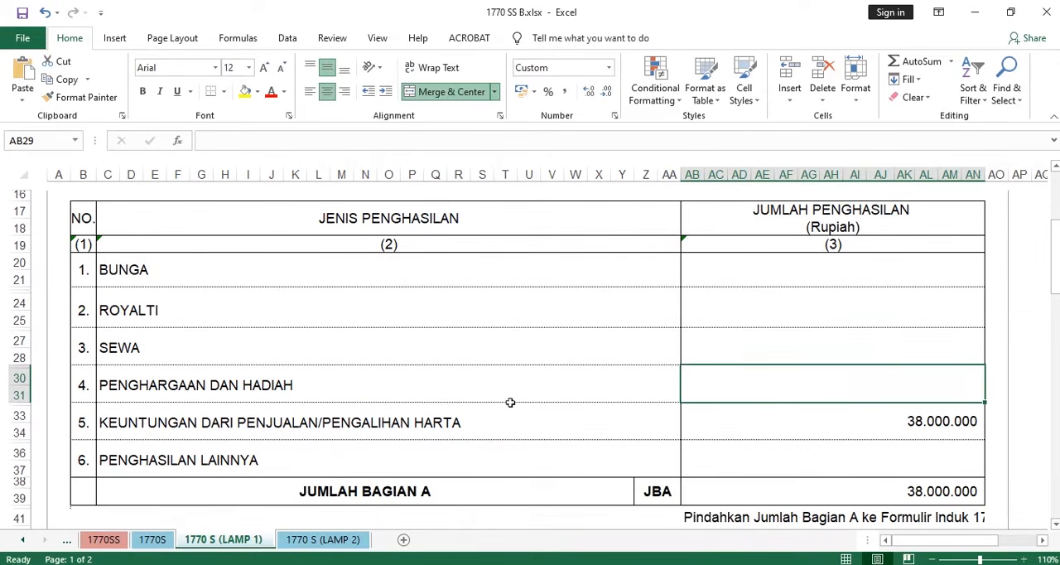
drag(355, 386, 819, 379)
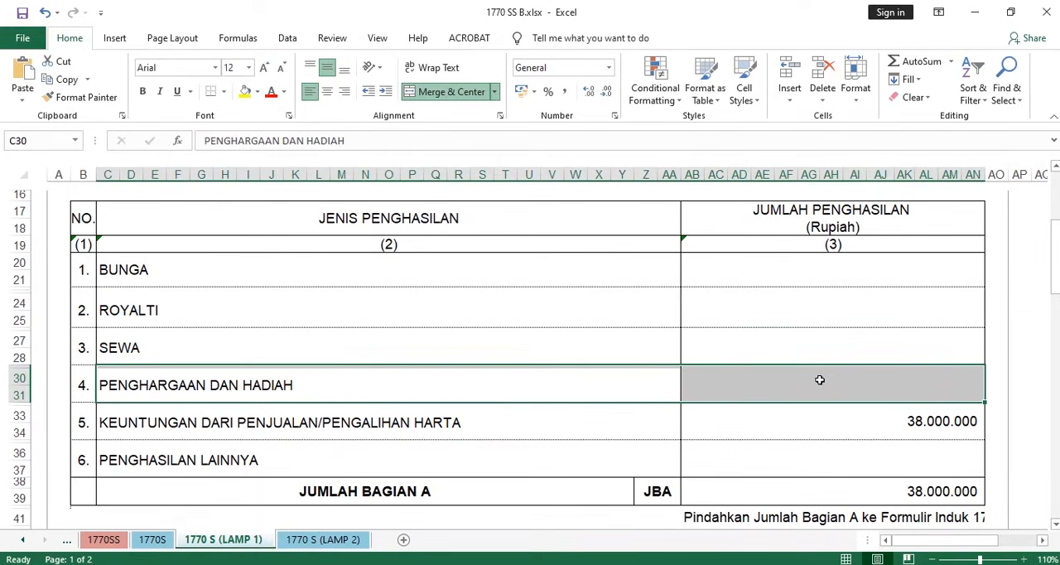
click(870, 379)
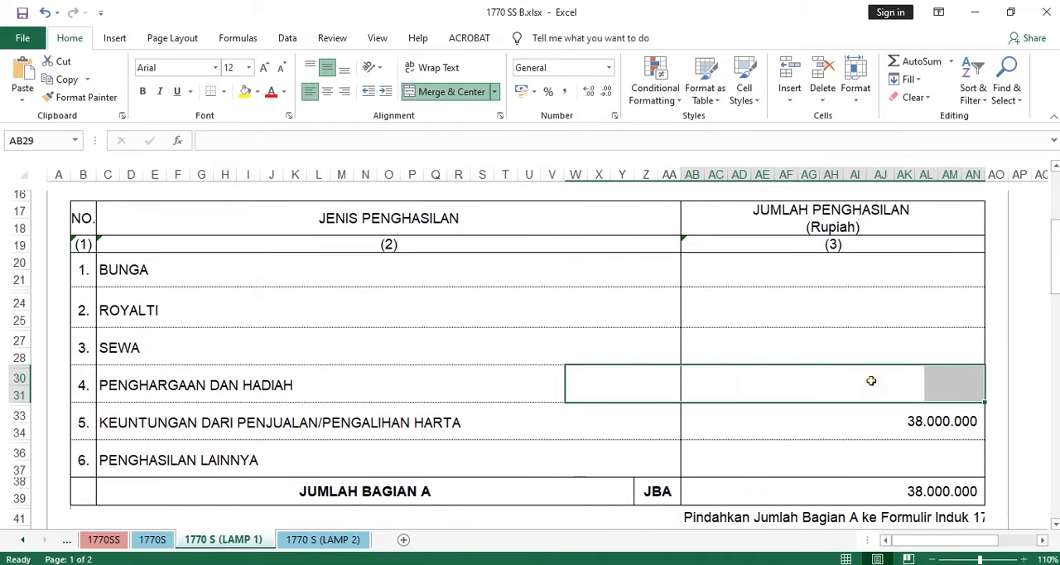
click(103, 387)
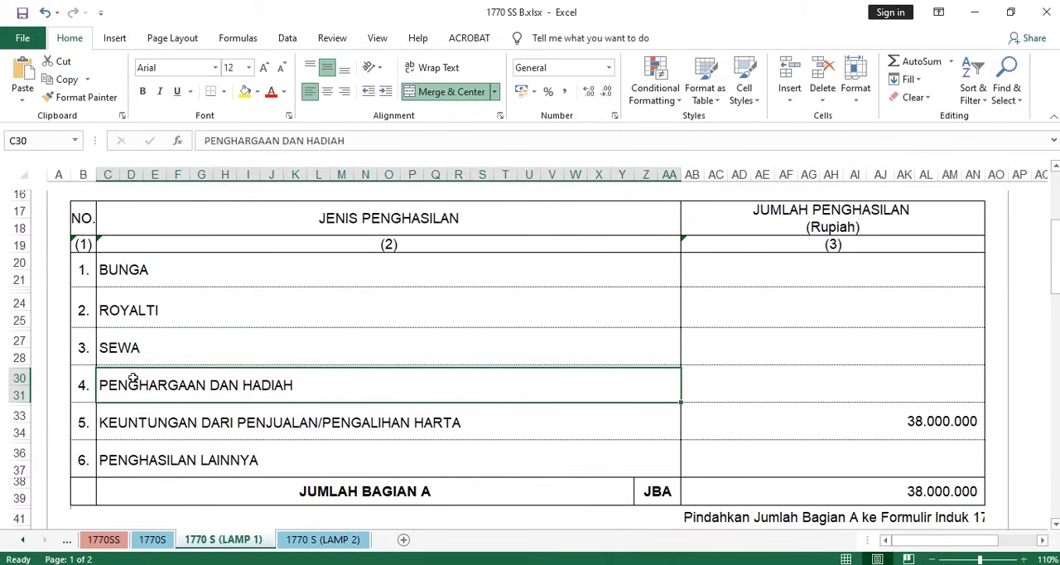
drag(166, 348, 833, 346)
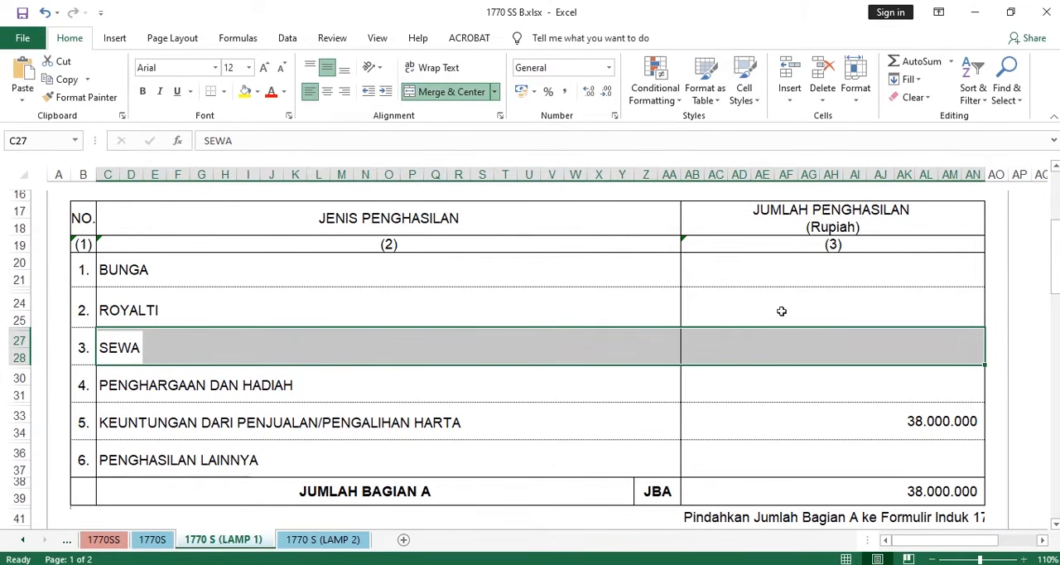
scroll(599, 326, down, 2)
drag(118, 290, 819, 295)
scroll(720, 306, up, 2)
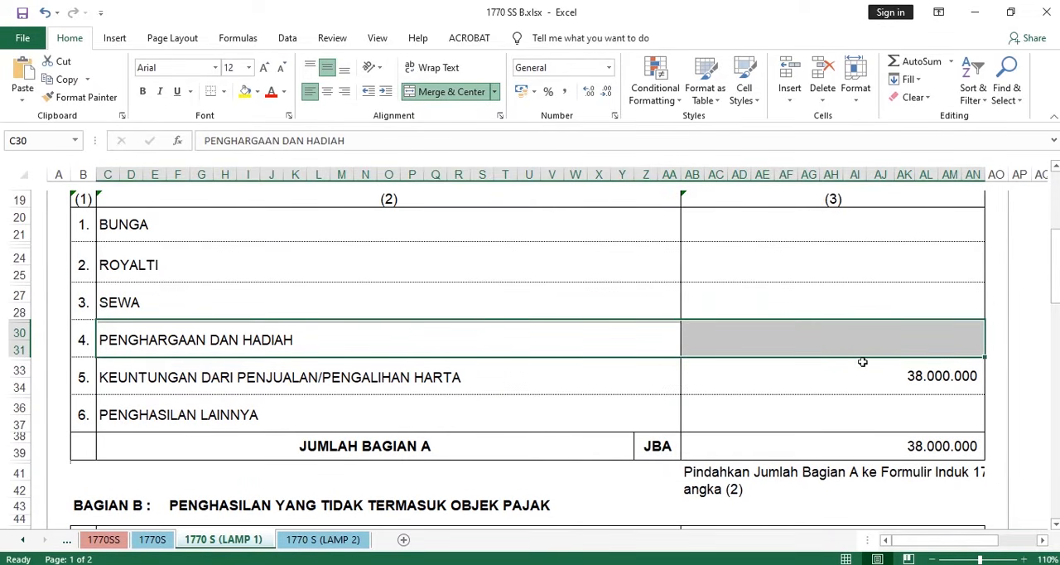
- Examine the KEUNTUNGAN DARI PENJUALAN/PENGALIHAN HARTA row of BAGIAN A and its amount cell
click(225, 376)
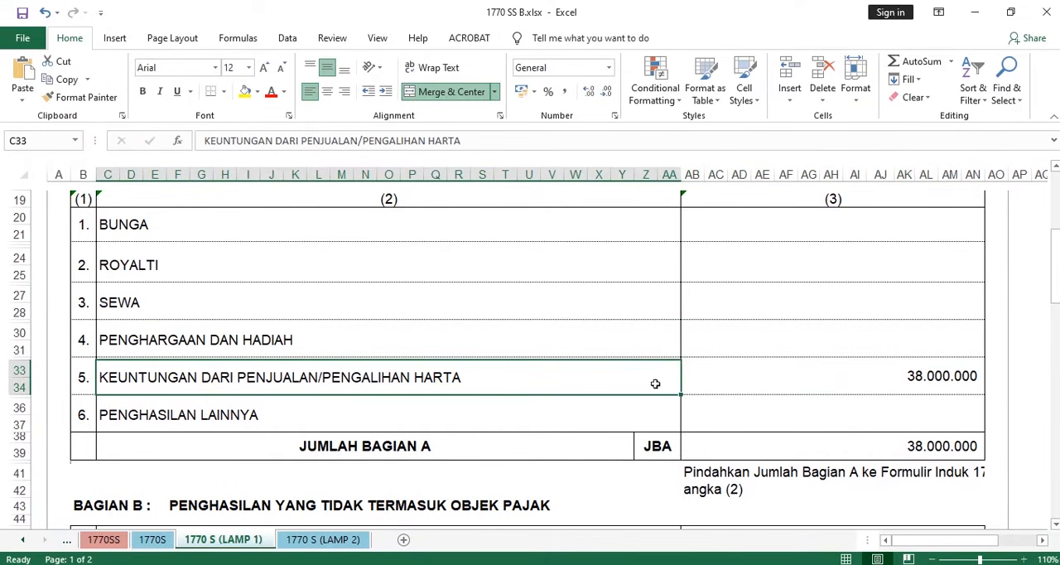
drag(655, 383, 779, 375)
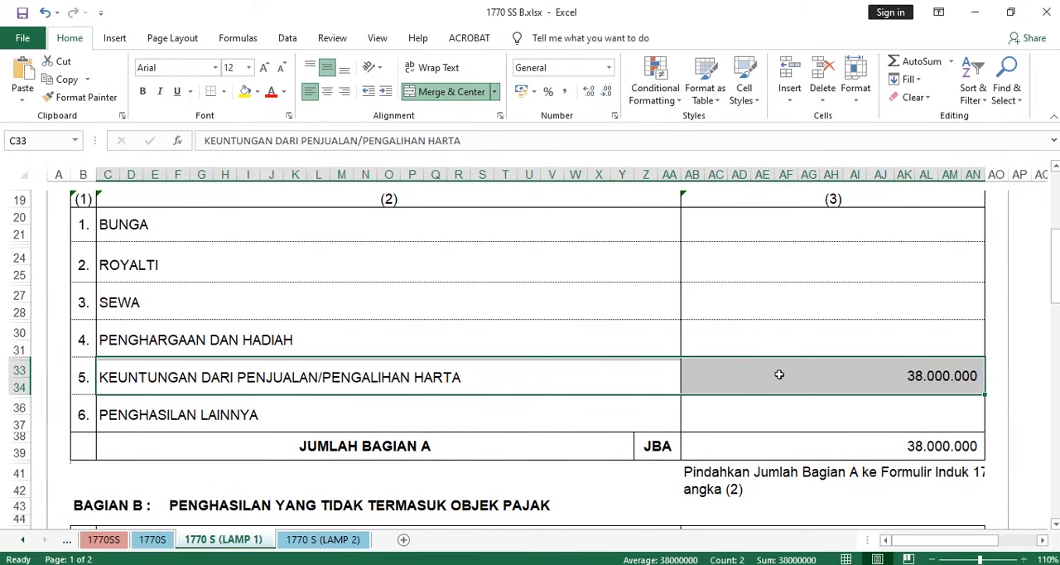
click(921, 387)
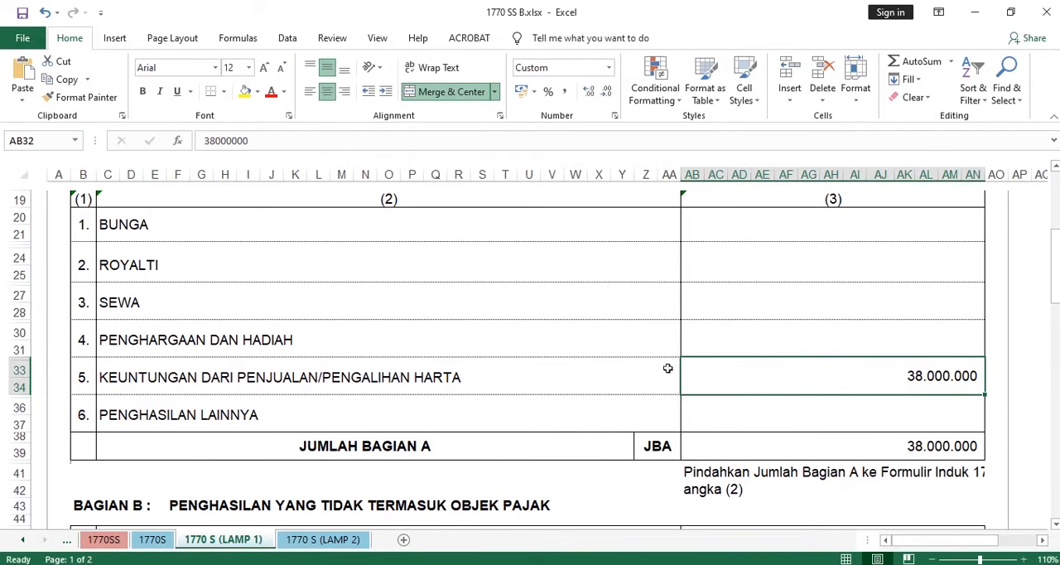
- Switch to the taxpayer case in the Word window Document4 and select the phrase on profit from selling gold jewellery
mouse_move(478, 562)
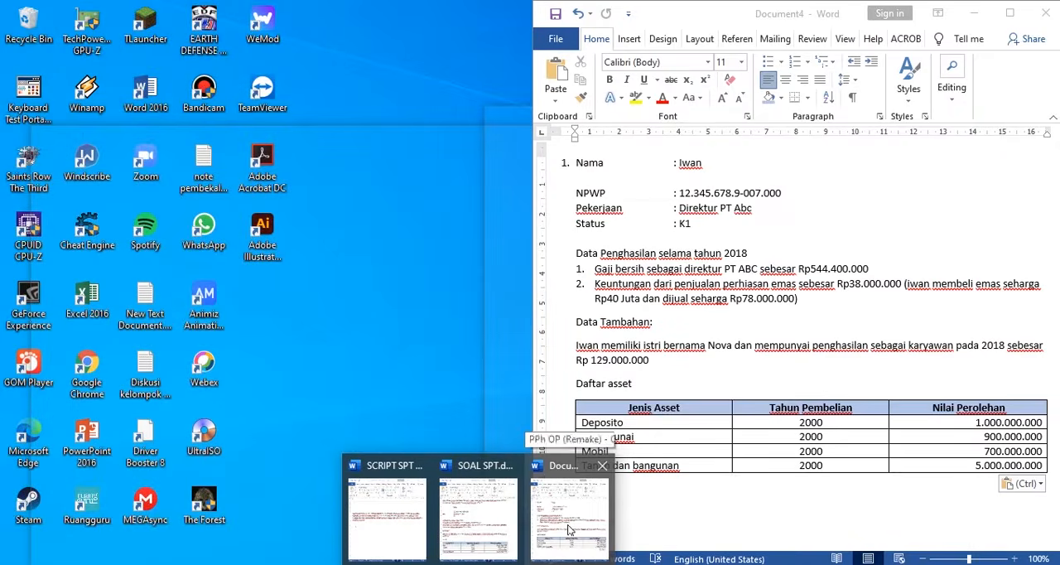
click(569, 517)
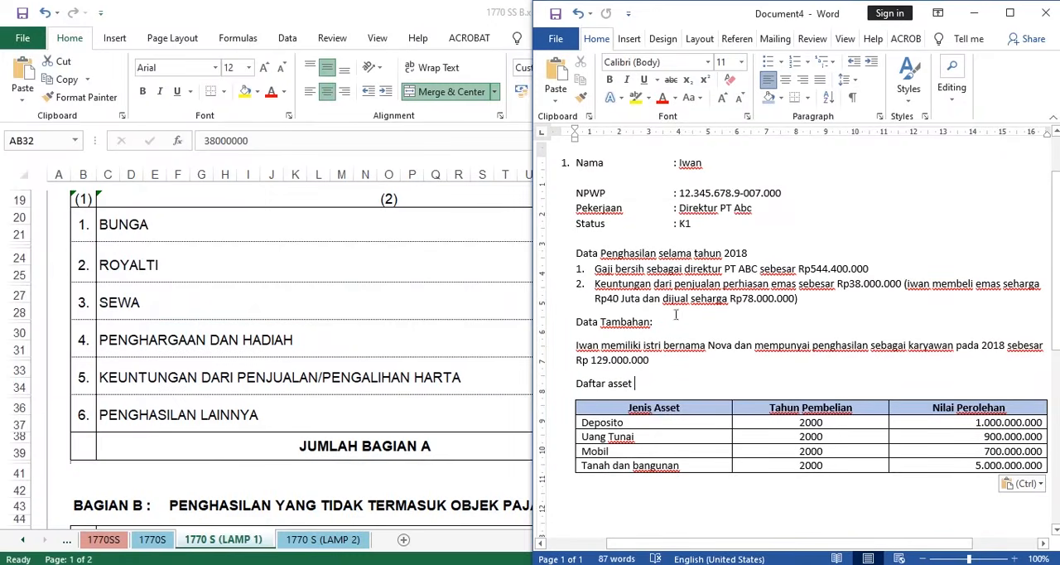
drag(594, 286, 902, 282)
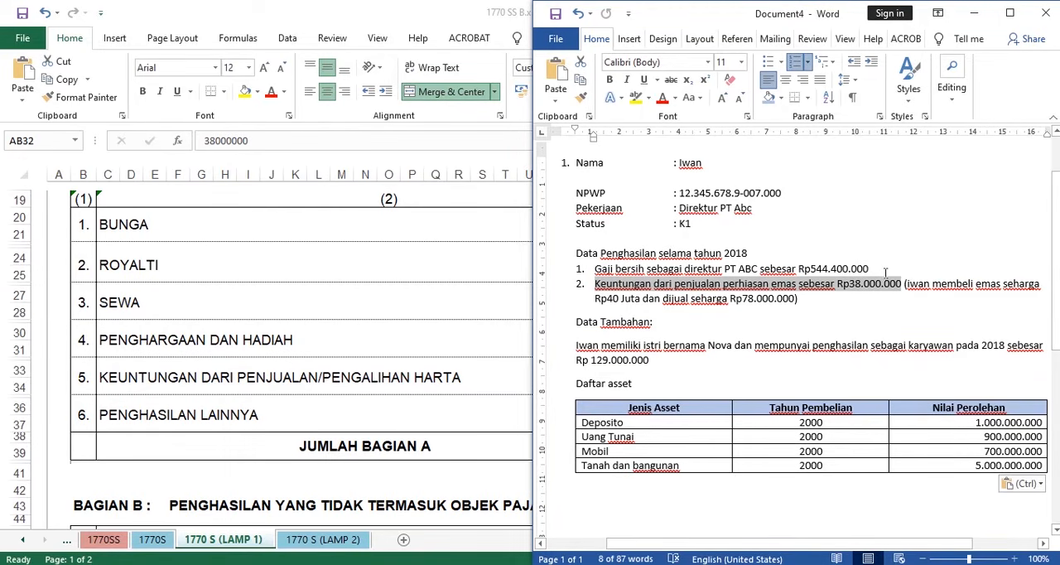
- Return to the Excel form and review the BAGIAN A table around the profit-from-asset-sale amount
key(alt+Tab)
scroll(726, 366, up, 3)
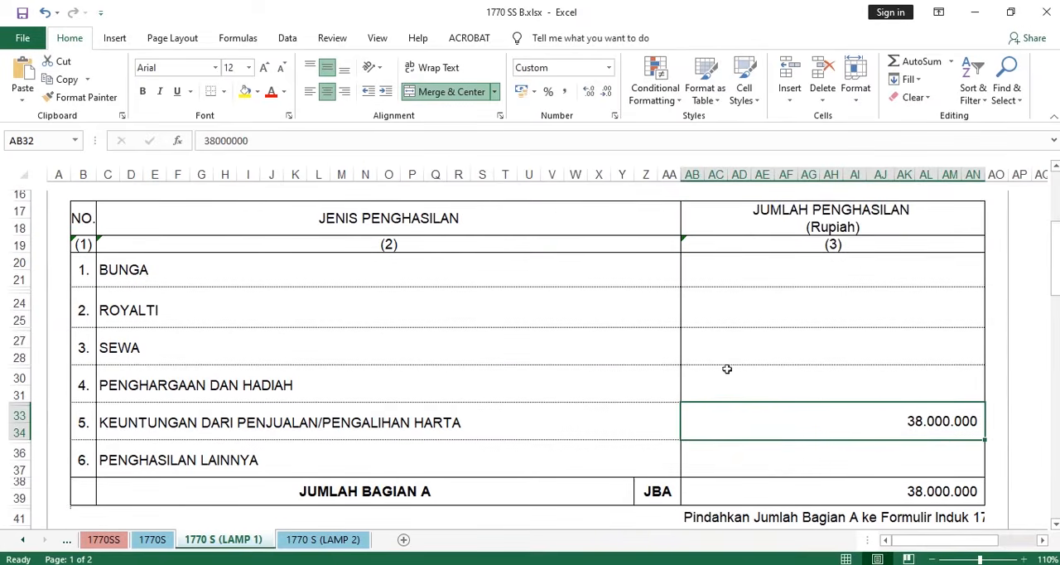
scroll(701, 390, down, 2)
scroll(714, 402, up, 1)
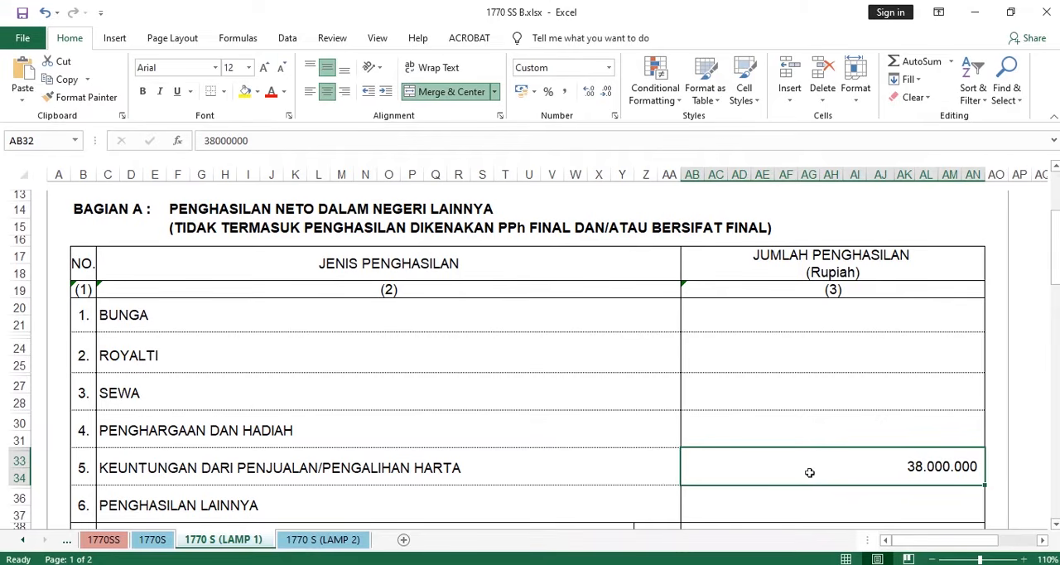
scroll(863, 414, down, 2)
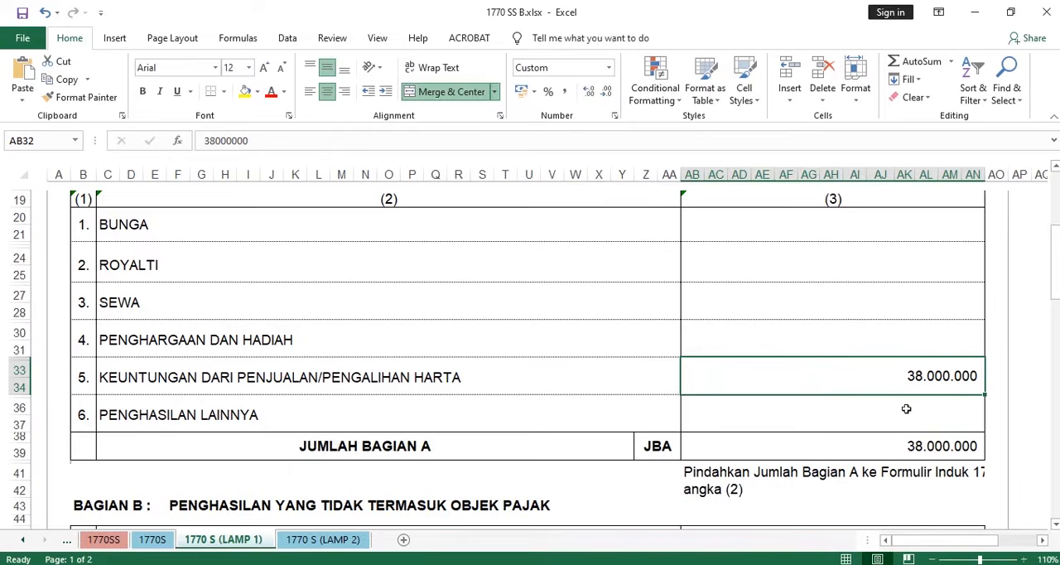
scroll(853, 356, down, 2)
scroll(828, 315, up, 3)
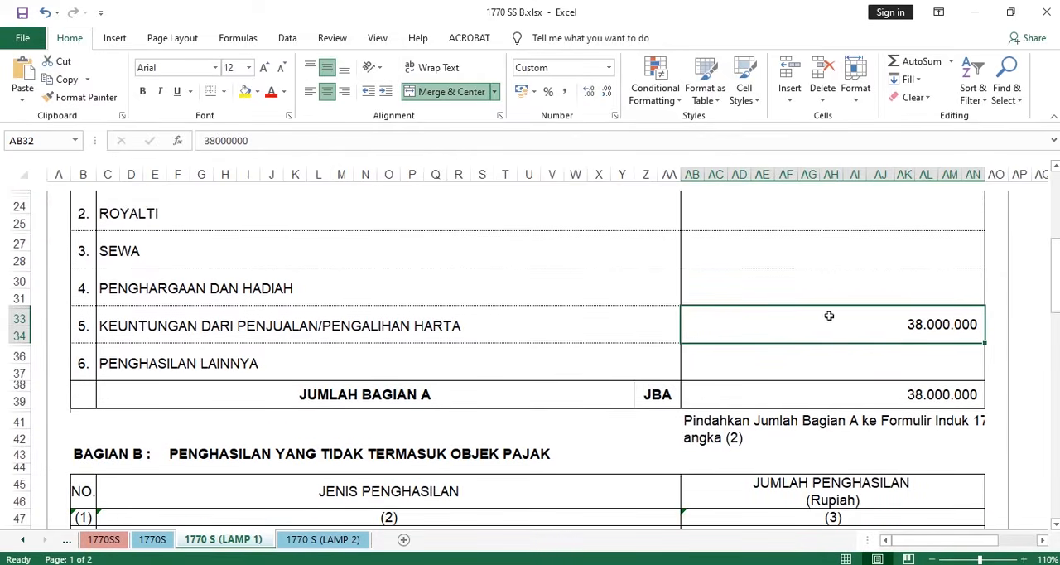
scroll(800, 361, down, 2)
- Examine the JUMLAH BAGIAN A total cell and the note below it about moving the amount to the Formulir Induk
click(914, 394)
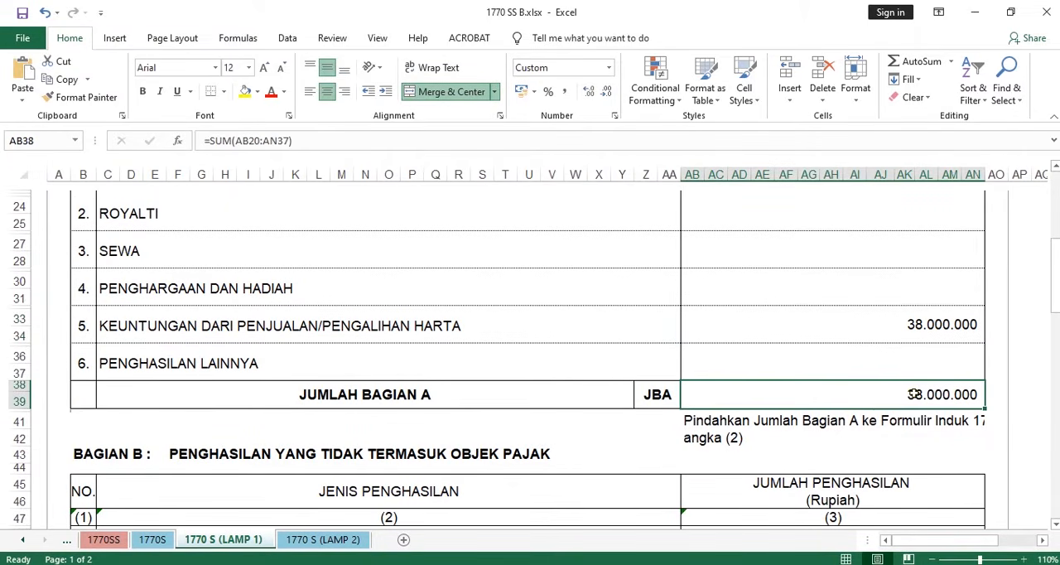
scroll(837, 365, down, 1)
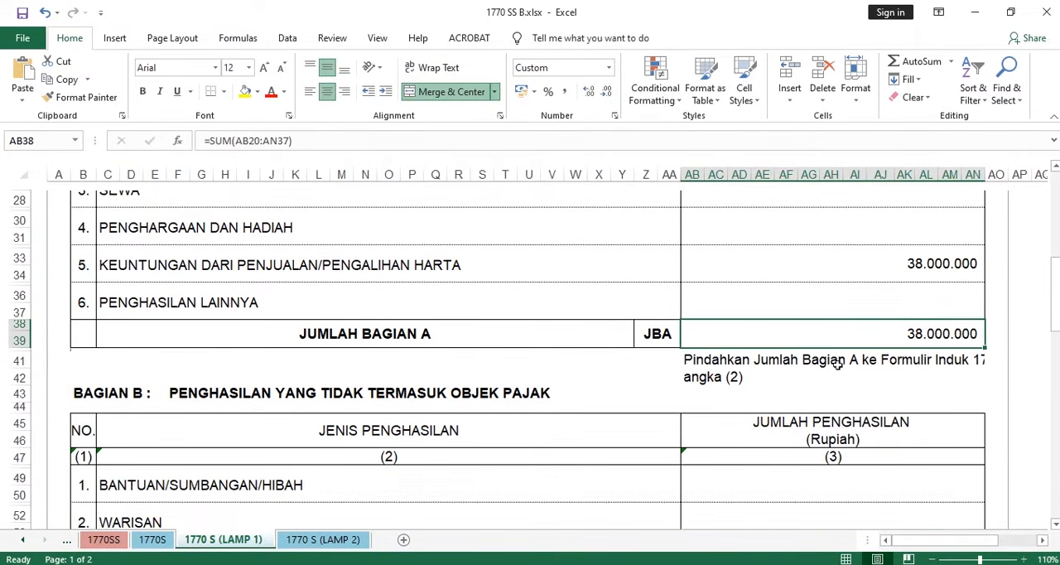
scroll(504, 381, down, 4)
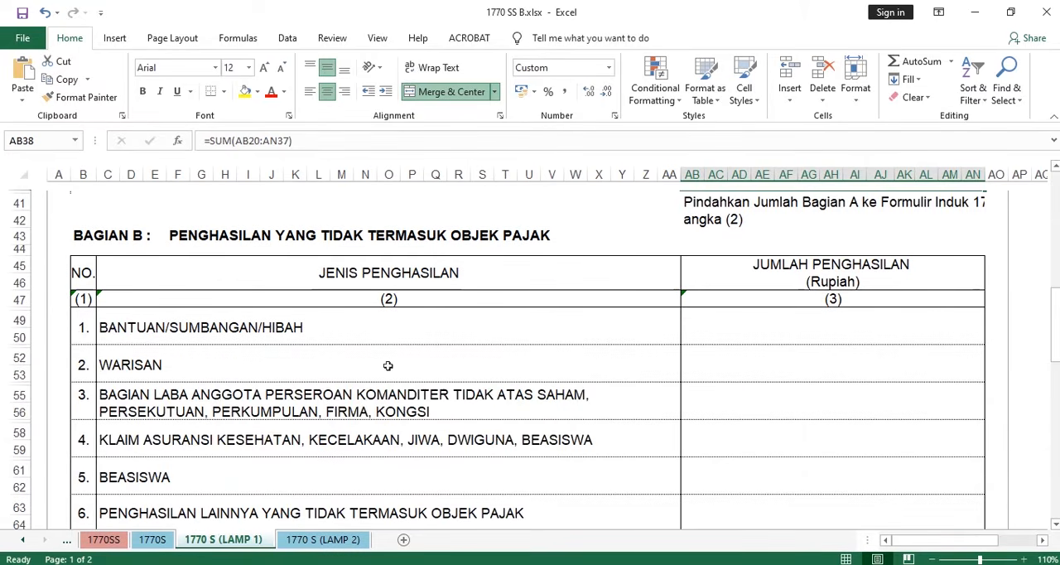
- Examine the BAGIAN B title, PENGHASILAN YANG TIDAK TERMASUK OBJEK PAJAK, and look over its income table
drag(192, 238, 531, 236)
scroll(531, 236, down, 4)
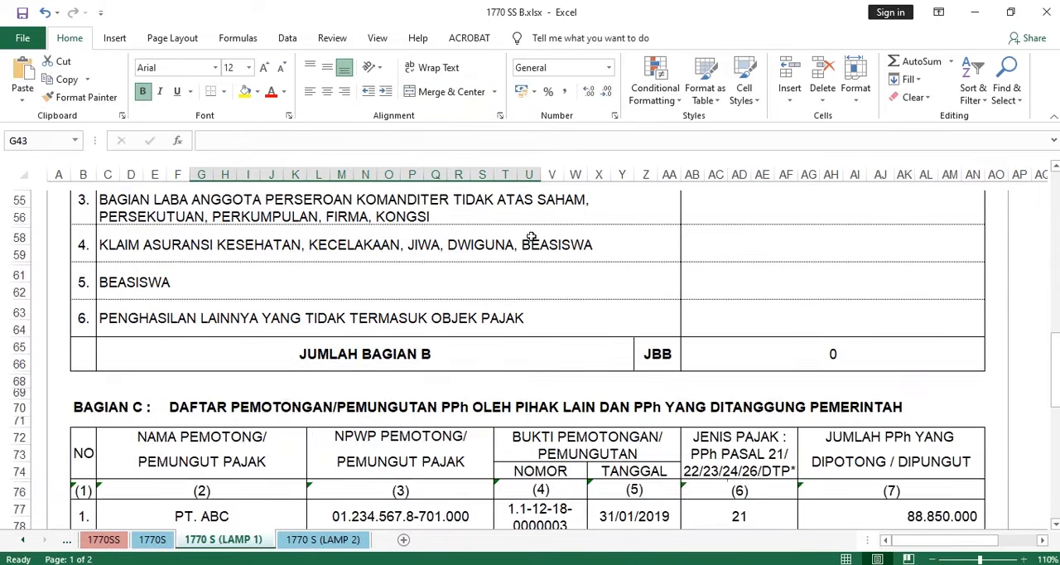
scroll(532, 235, up, 4)
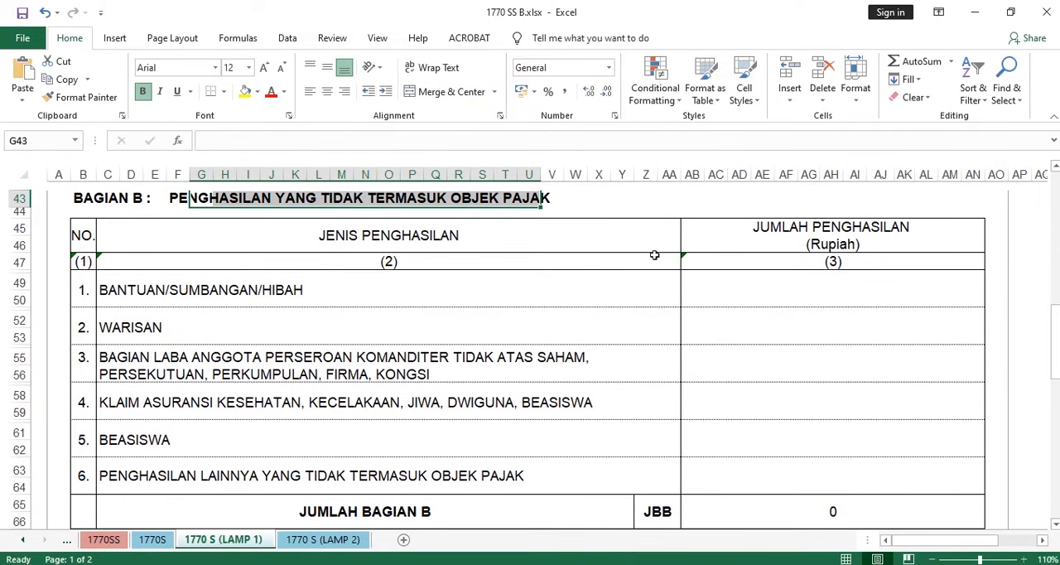
- Examine the first three BAGIAN B rows: BANTUAN/SUMBANGAN/HIBAH, WARISAN and BAGIAN LABA ANGGOTA PERSEROAN KOMANDITER
drag(227, 292, 758, 284)
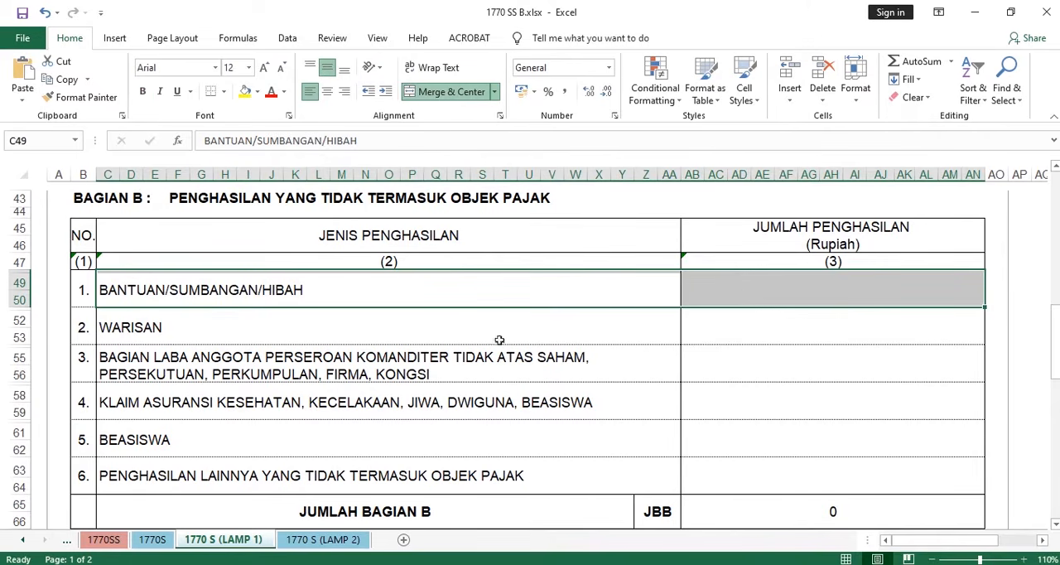
drag(181, 337, 748, 332)
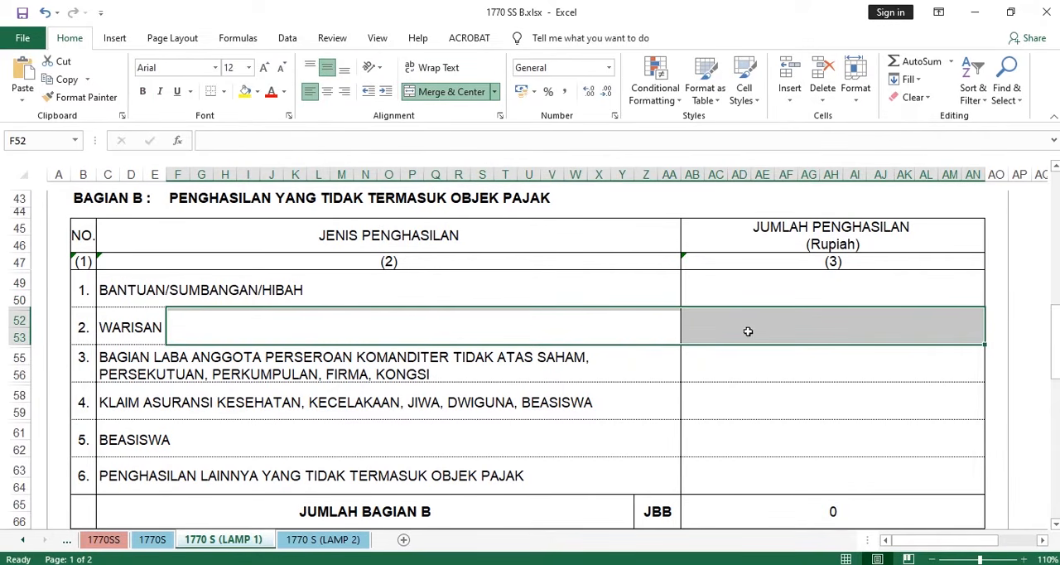
drag(154, 361, 585, 375)
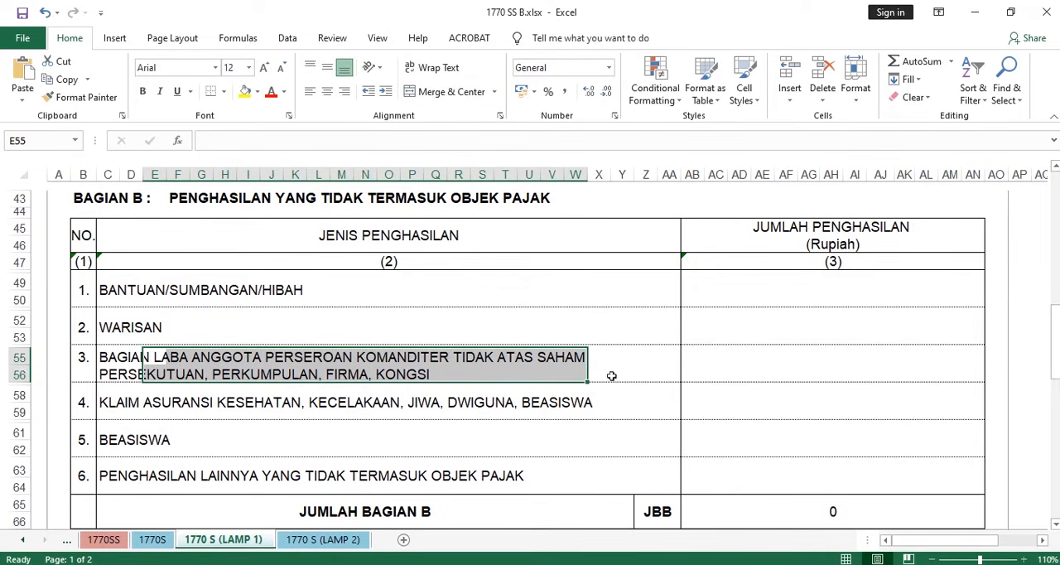
- Examine the BAGIAN B rows for insurance claims, BEASISWA and PENGHASILAN LAINNYA, down to the JUMLAH BAGIAN B total
click(106, 406)
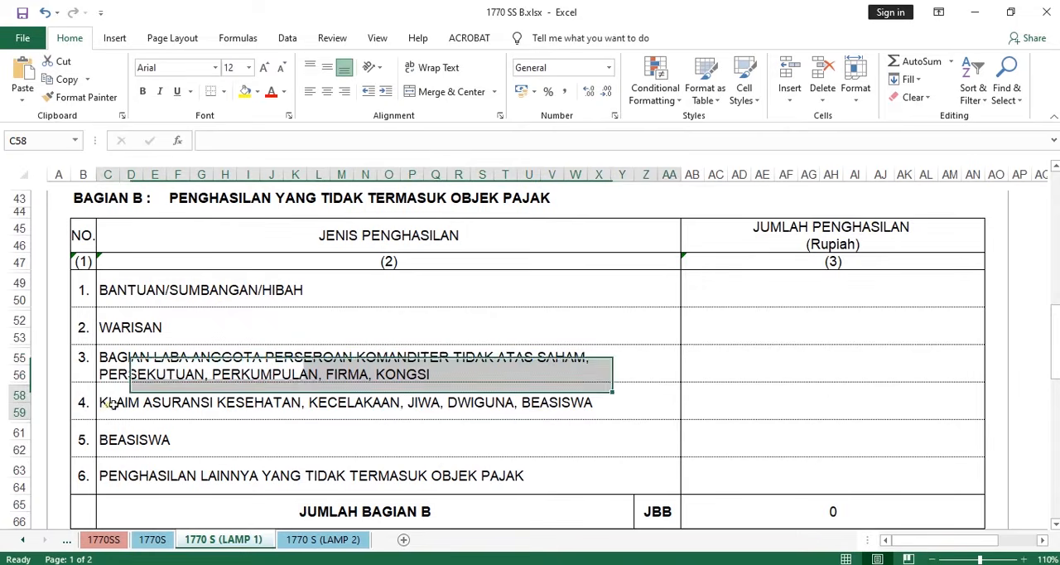
click(799, 402)
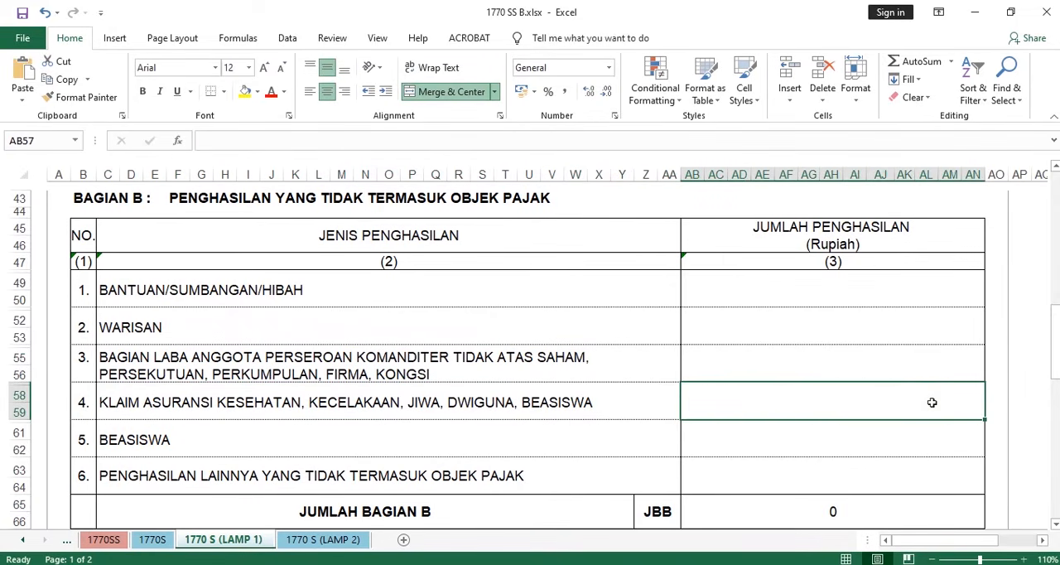
click(243, 445)
click(786, 451)
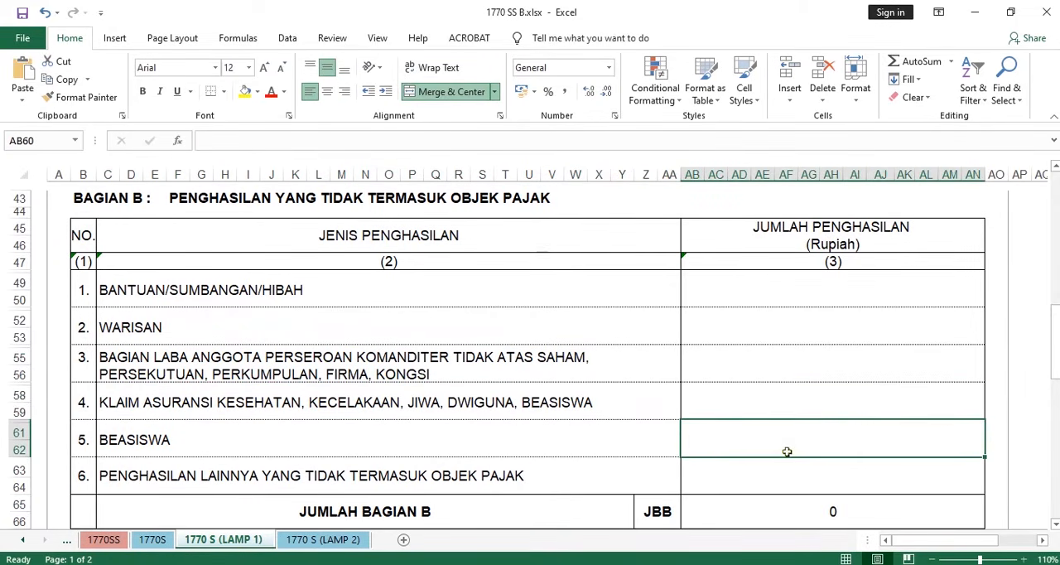
click(197, 478)
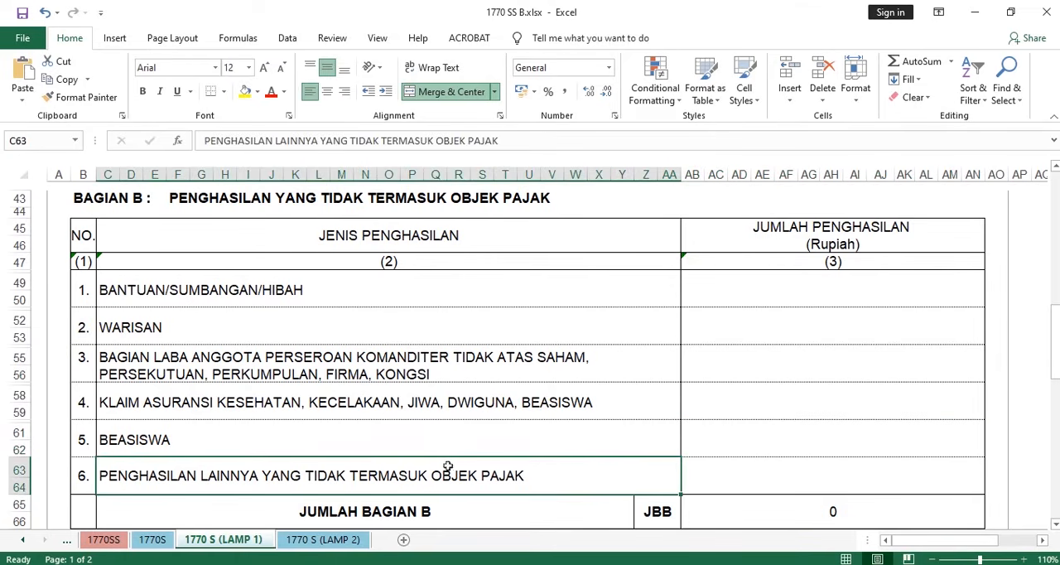
click(833, 469)
scroll(828, 373, down, 4)
scroll(612, 305, up, 1)
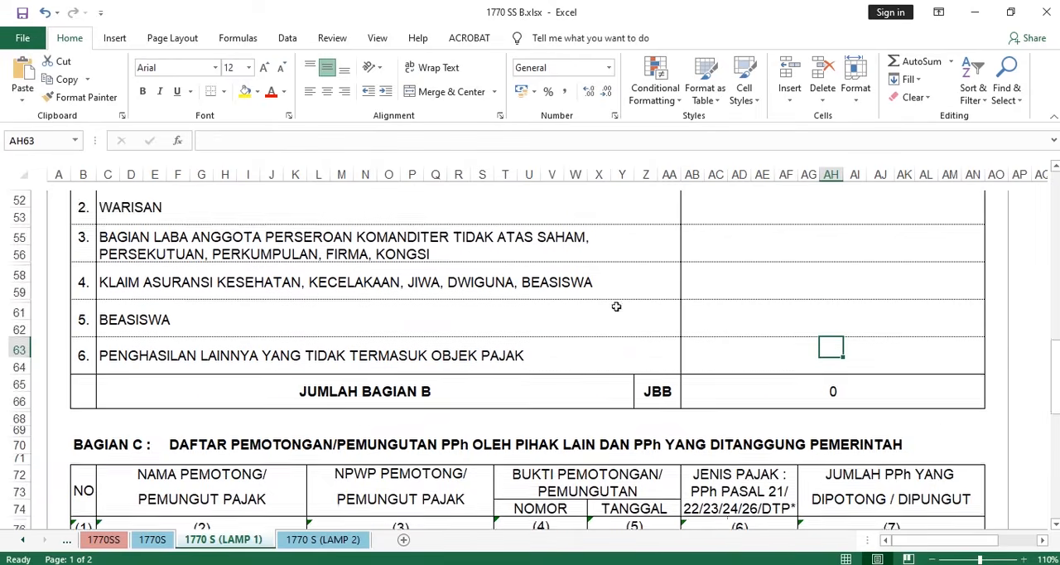
- Examine the BAGIAN C title, DAFTAR PEMOTONGAN/PEMUNGUTAN PPh OLEH PIHAK LAIN DAN PPh YANG DITANGGUNG PEMERINTAH, and look over its table
scroll(691, 329, up, 2)
scroll(722, 324, down, 1)
scroll(721, 325, down, 6)
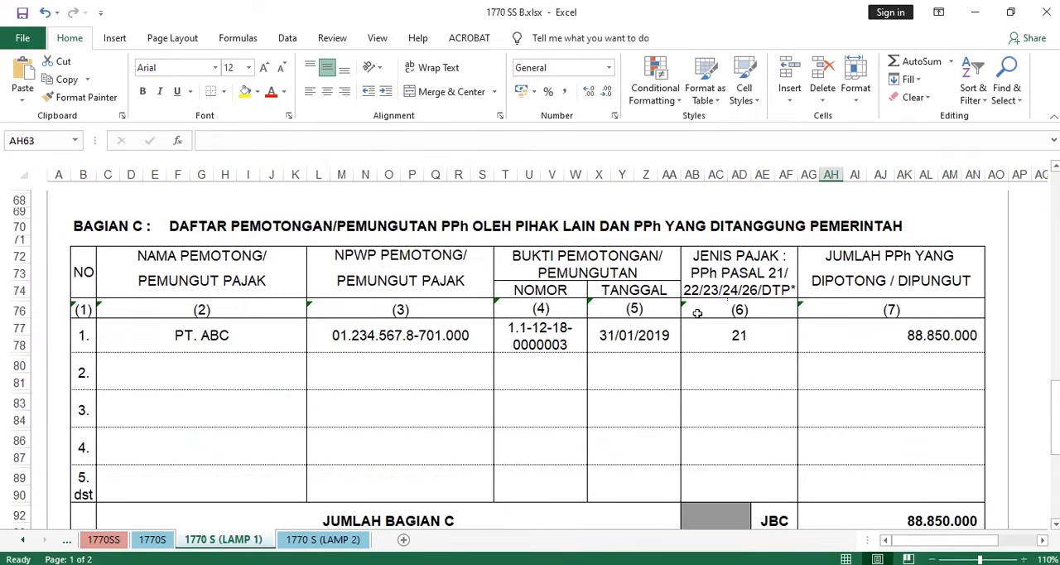
scroll(697, 312, down, 1)
scroll(700, 316, up, 1)
scroll(697, 319, down, 1)
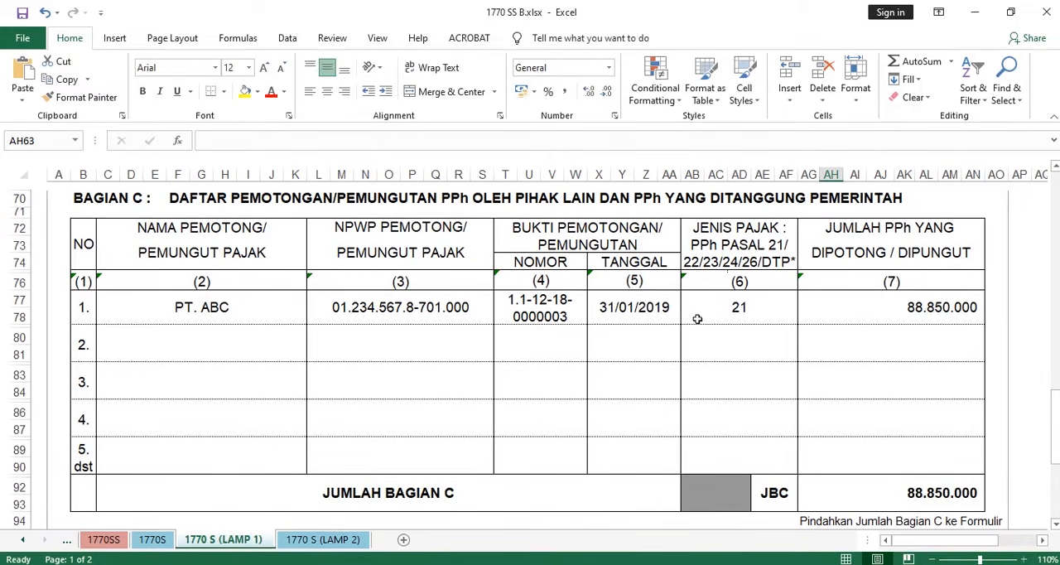
click(185, 207)
drag(186, 207, 888, 199)
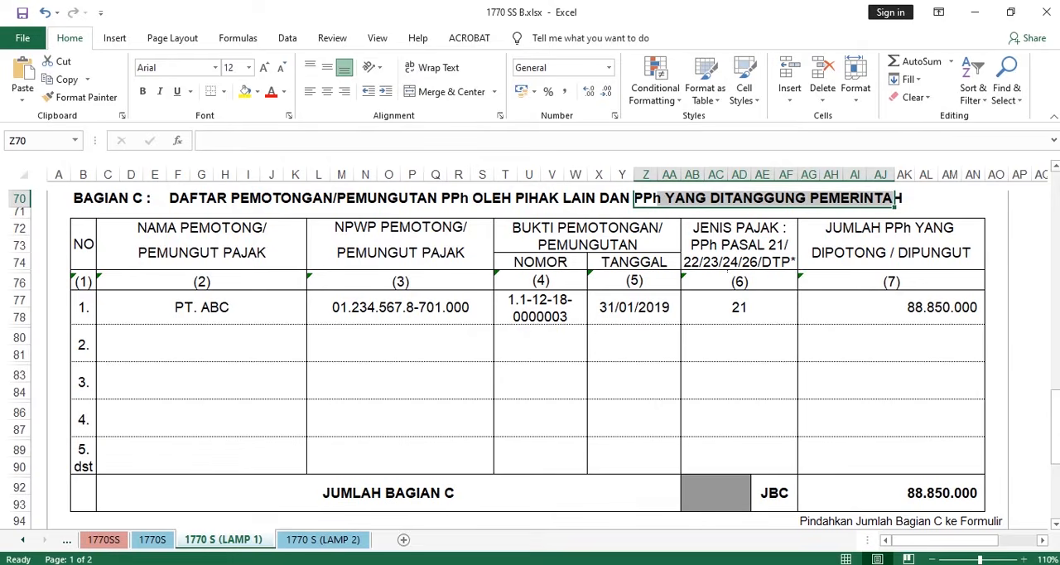
- Switch to Acrobat and look up the director's Formulir 1721-A1 withholding slip on page 82, then return to the workbook
key(alt+Tab)
scroll(525, 314, up, 7)
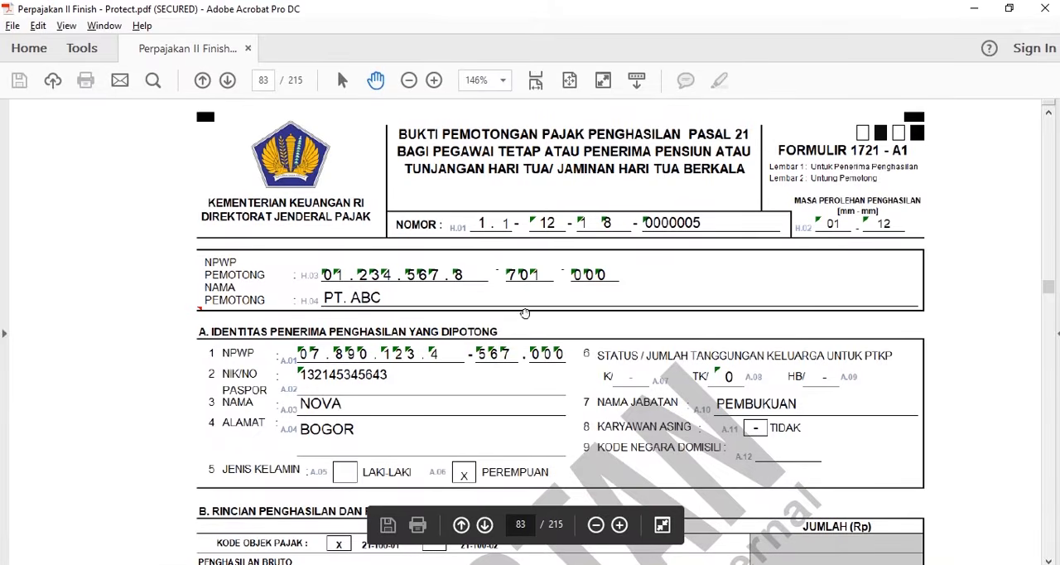
scroll(525, 310, up, 10)
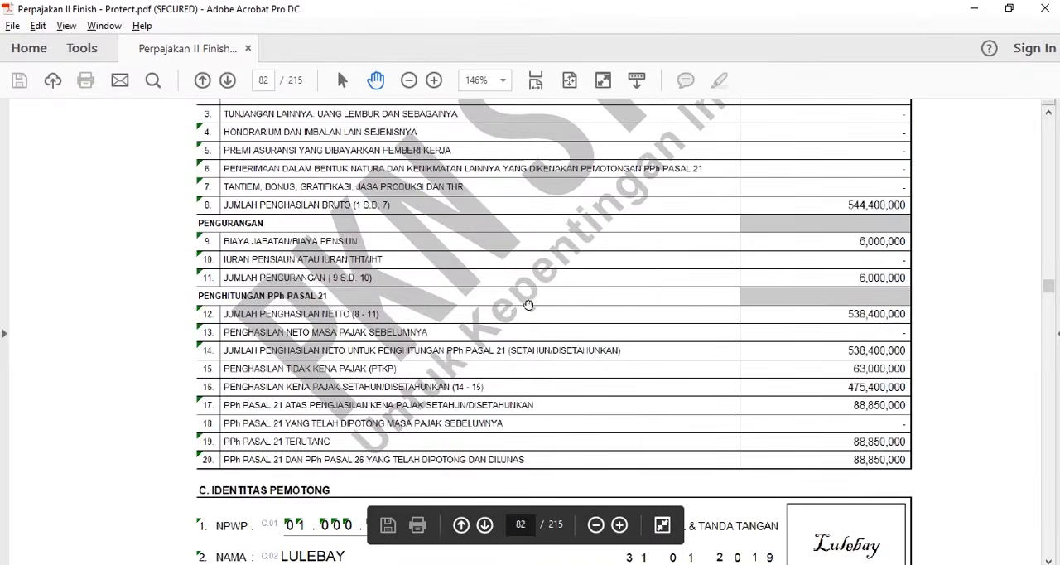
scroll(527, 305, up, 6)
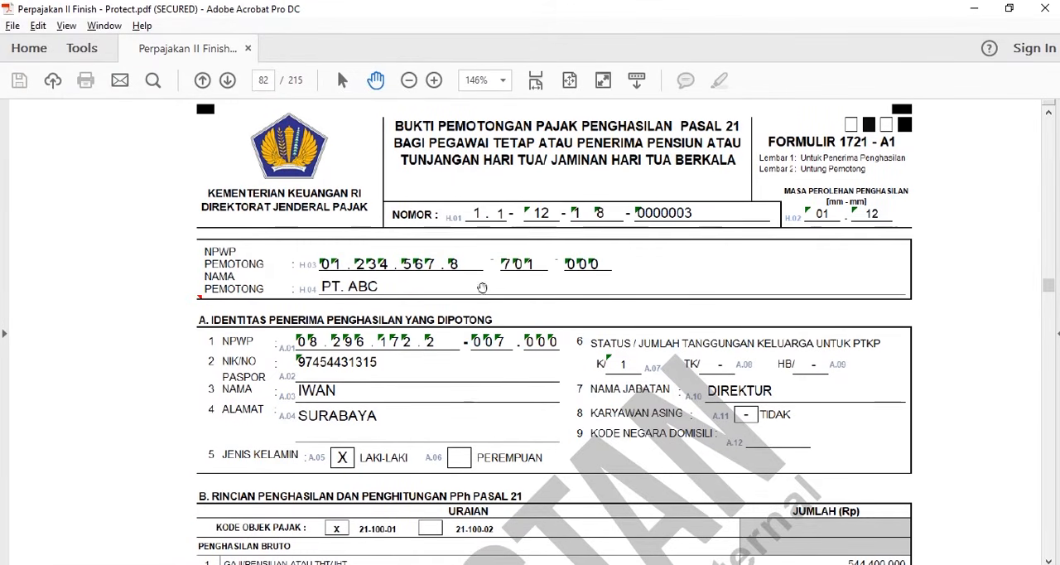
scroll(572, 285, down, 4)
scroll(560, 289, up, 5)
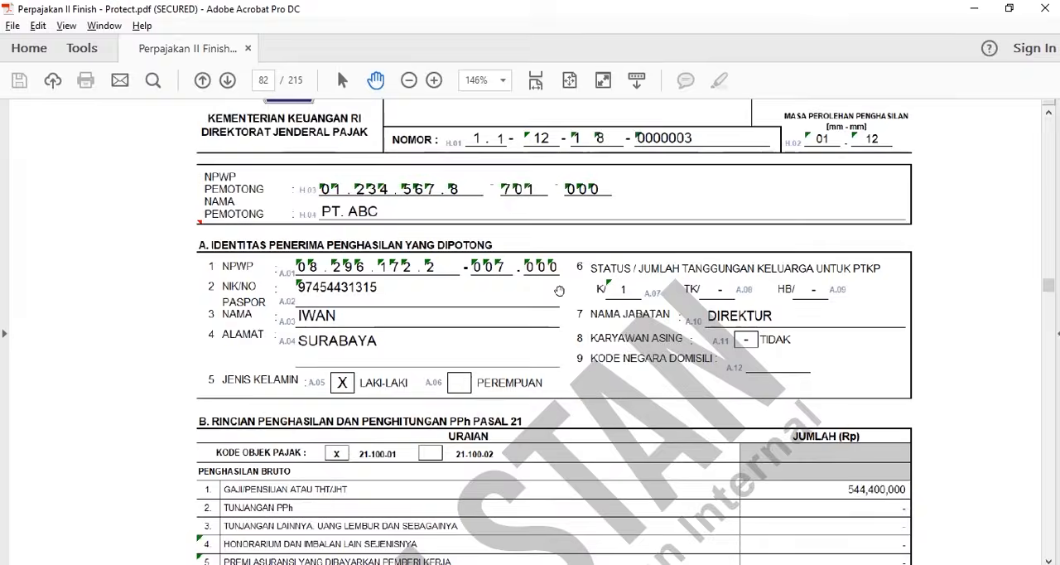
scroll(559, 290, up, 2)
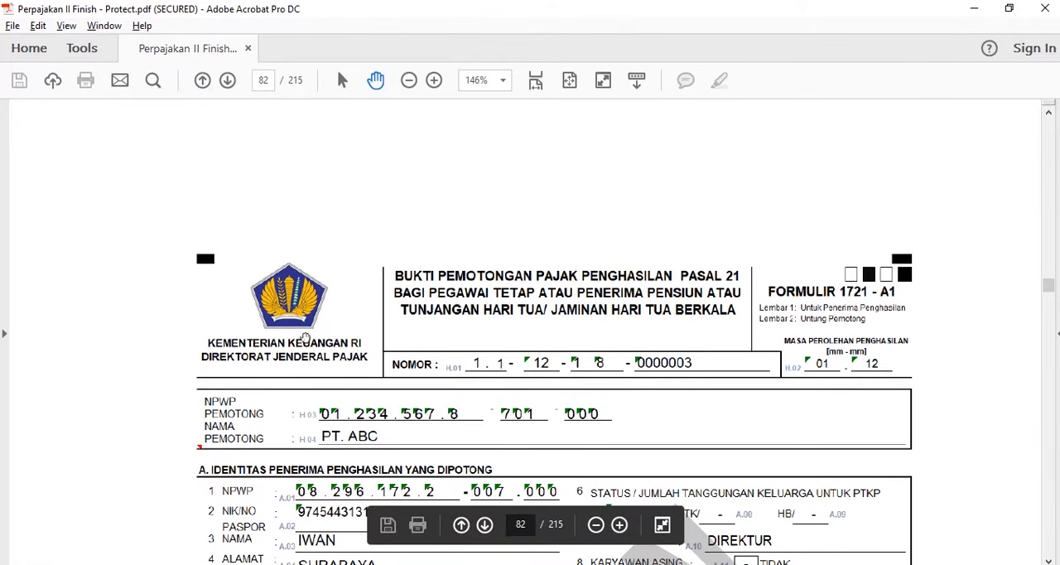
click(973, 8)
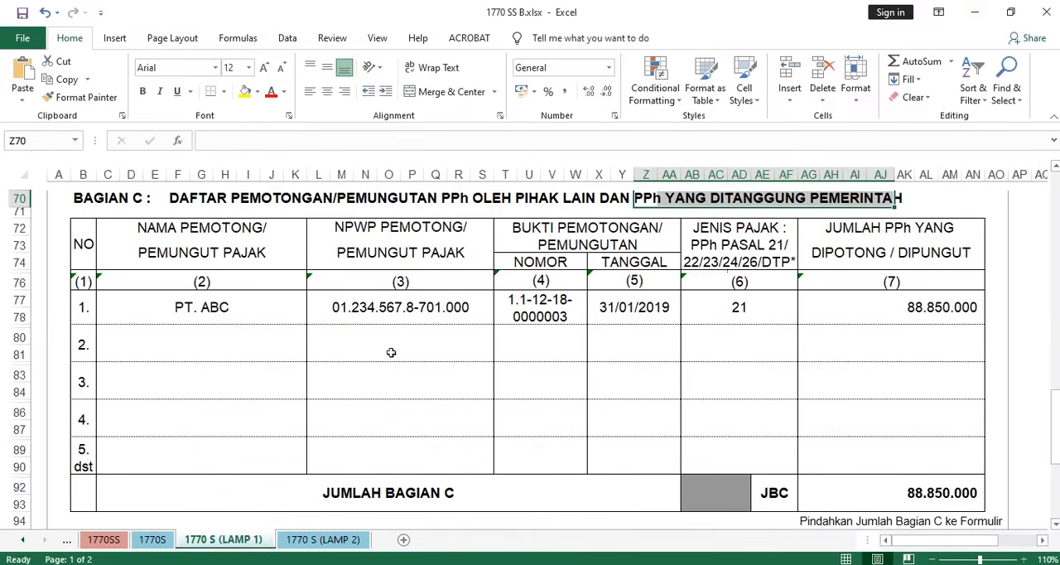
- Compare the withholder's name and NPWP in the first BAGIAN C row with the 1721-A1 slip in Acrobat
click(170, 312)
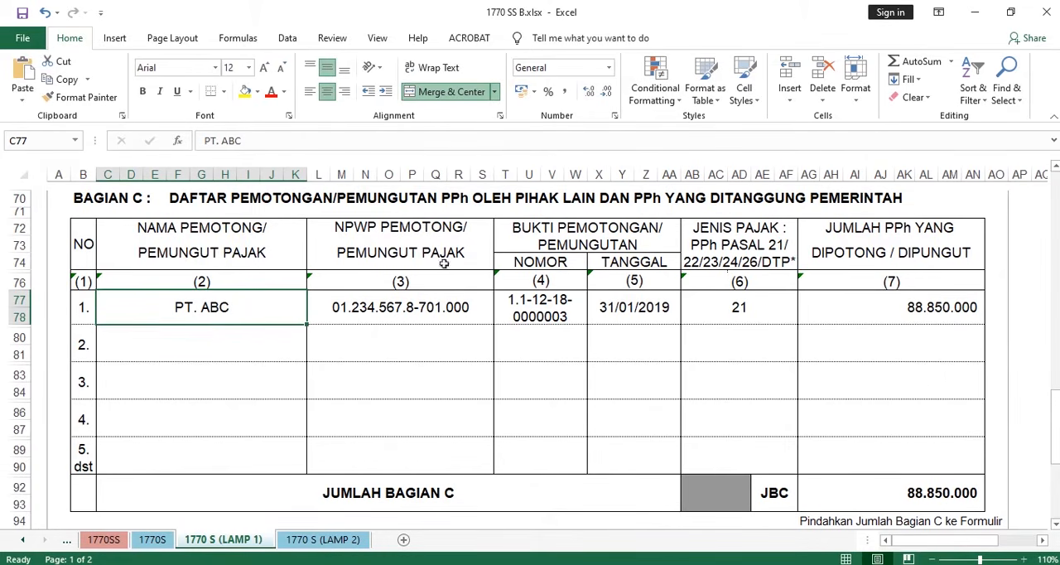
click(453, 307)
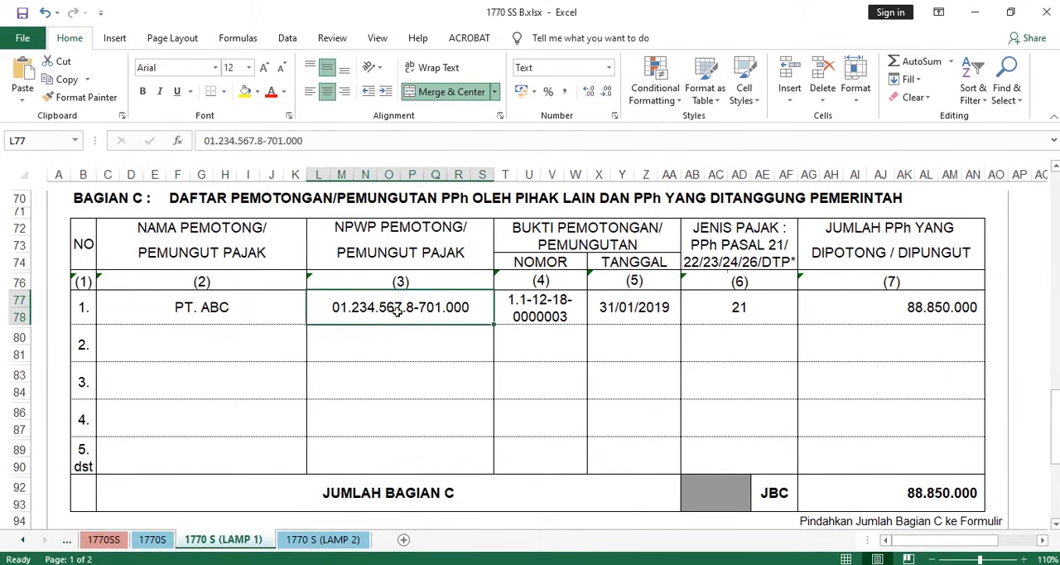
key(alt+Tab)
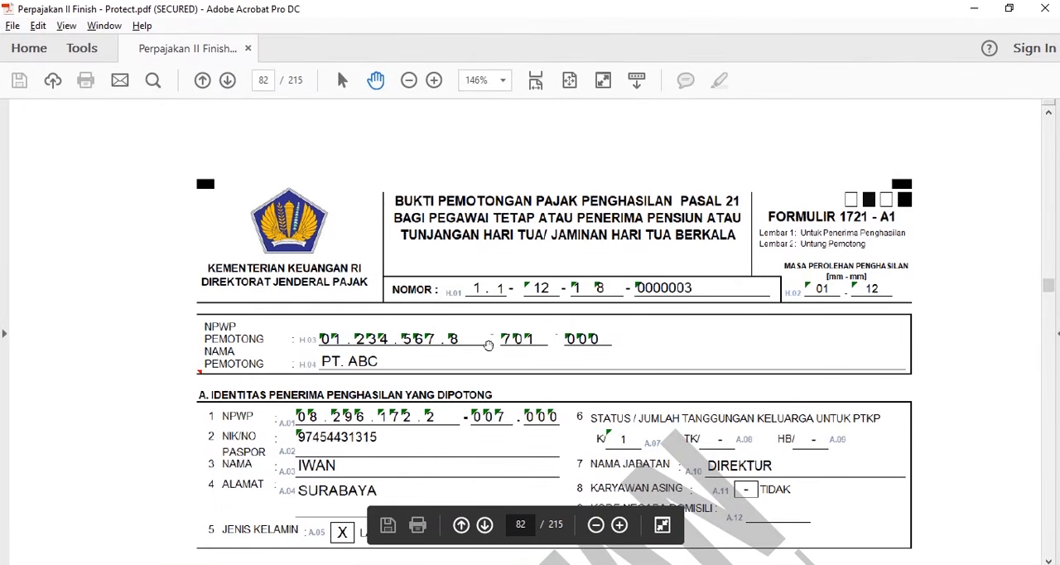
key(alt+Tab)
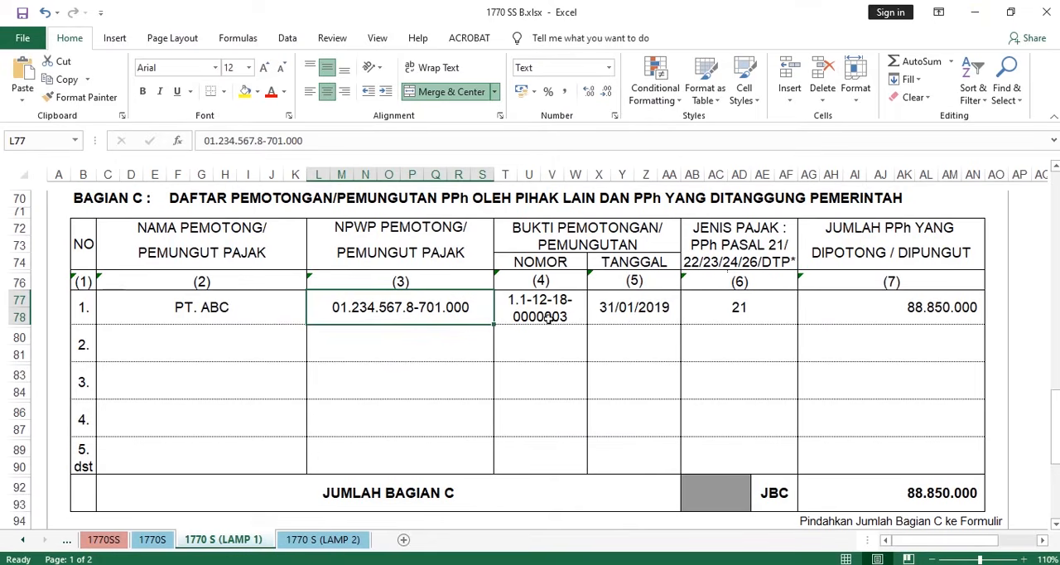
- Compare the BUKTI PEMOTONGAN NOMOR in the first BAGIAN C row with the slip number on the 1721-A1 in Acrobat
key(Right)
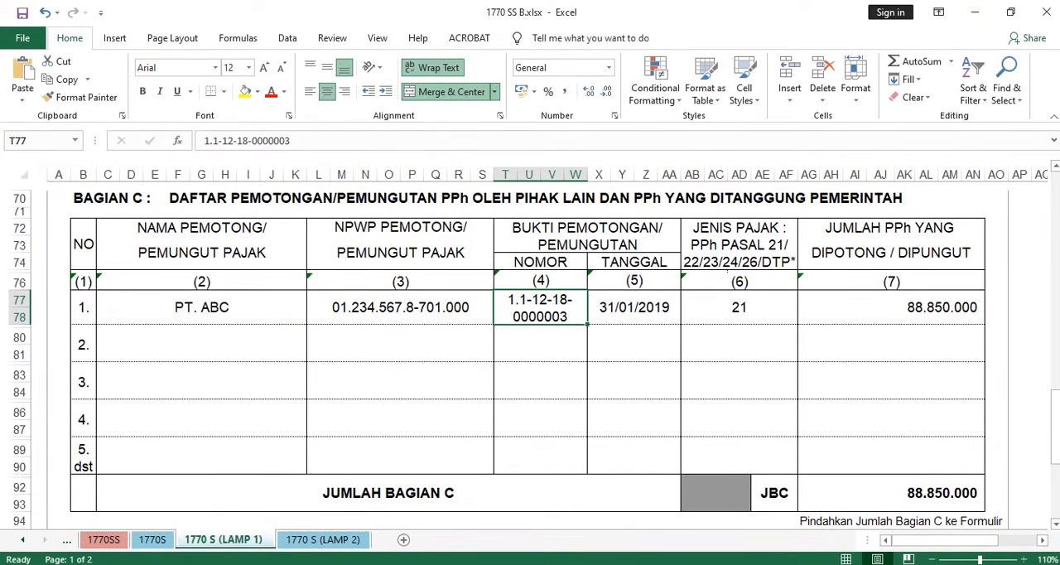
key(alt+Tab)
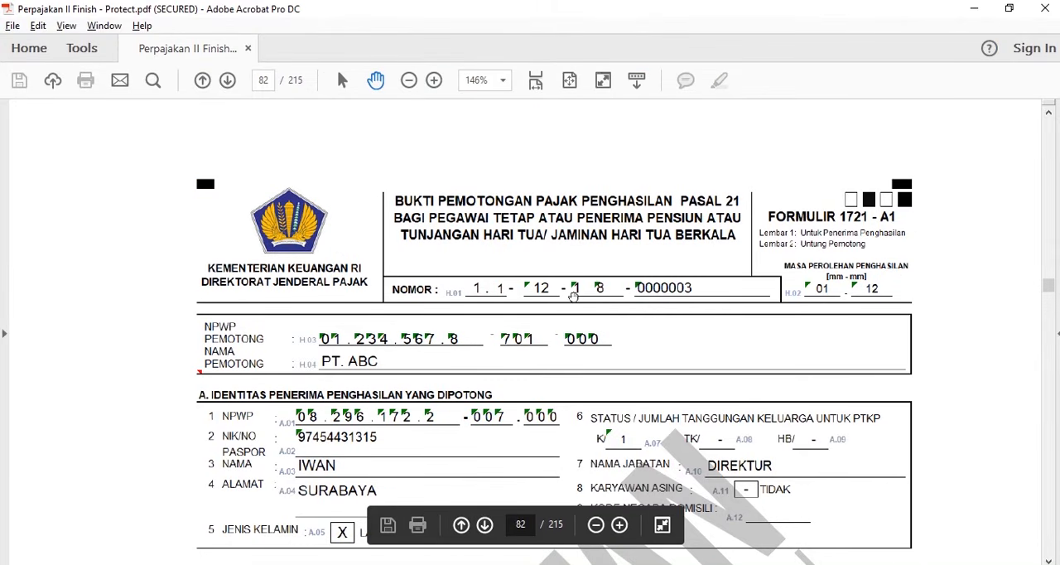
key(alt+Tab)
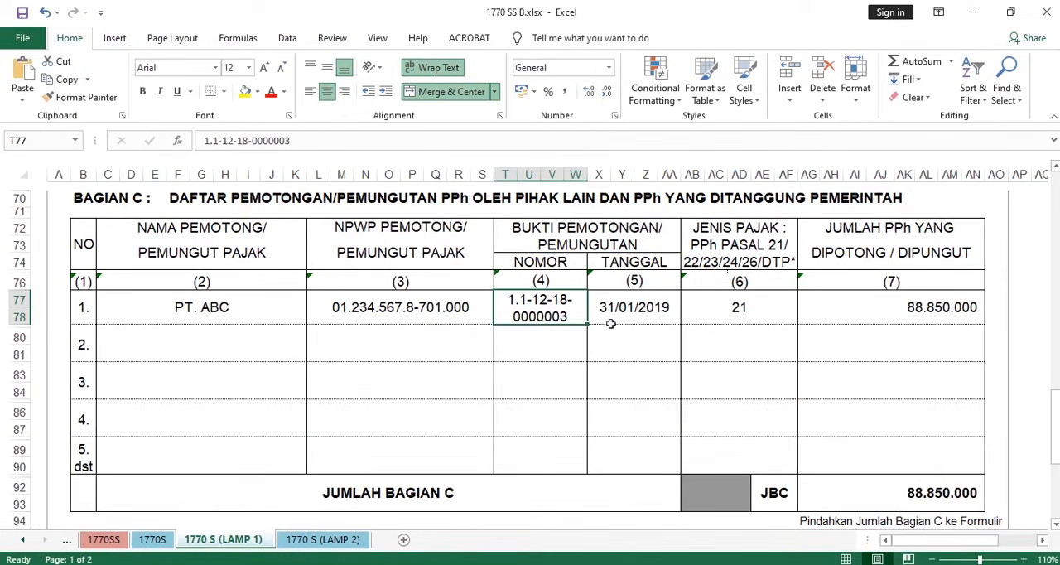
- Compare the TANGGAL in the first BAGIAN C row with the signing date under IDENTITAS PEMOTONG on the 1721-A1 in Acrobat
click(635, 308)
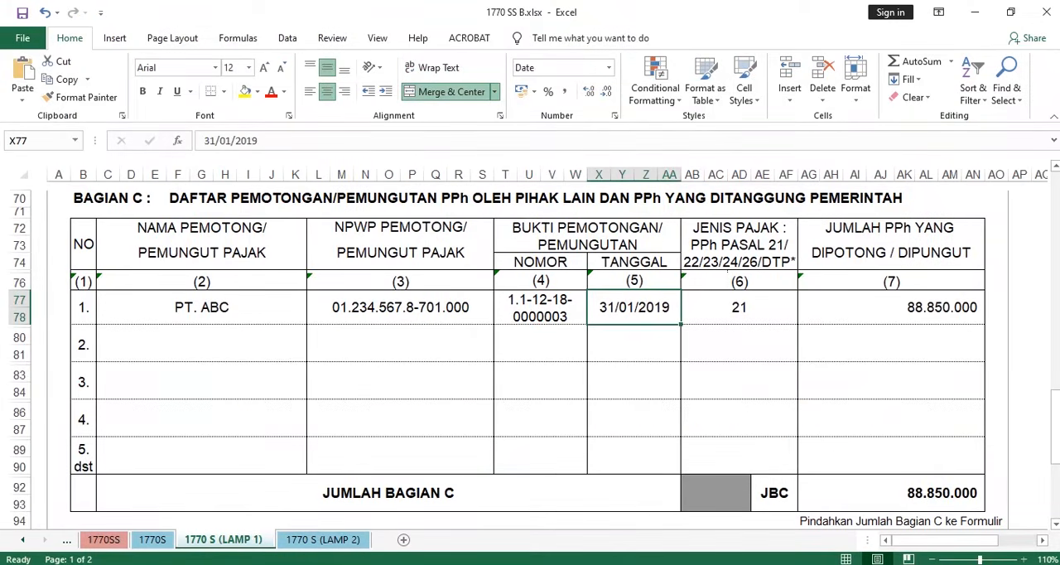
key(alt+Tab)
scroll(749, 495, down, 10)
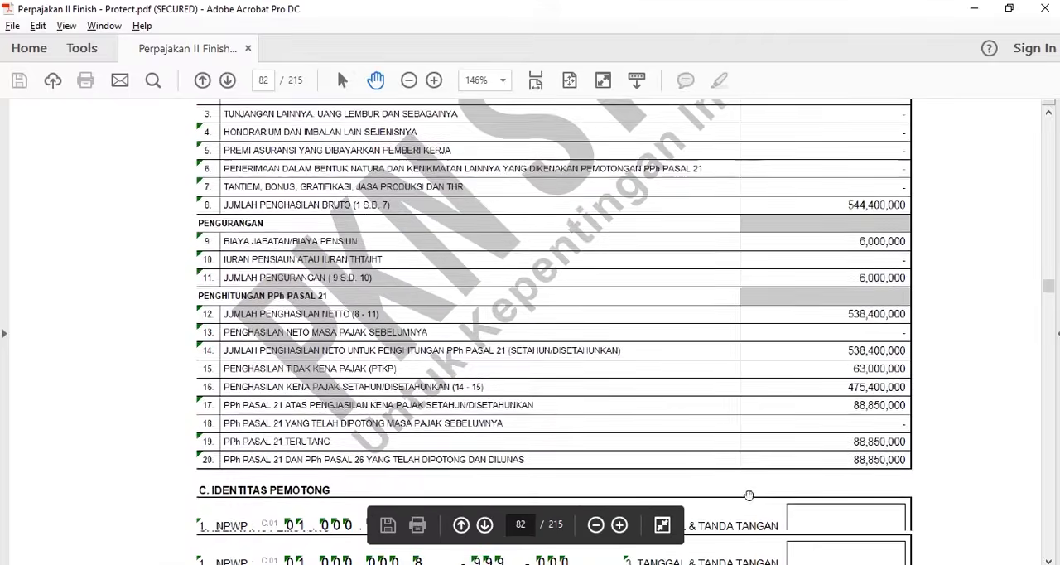
scroll(749, 496, down, 10)
scroll(741, 440, up, 6)
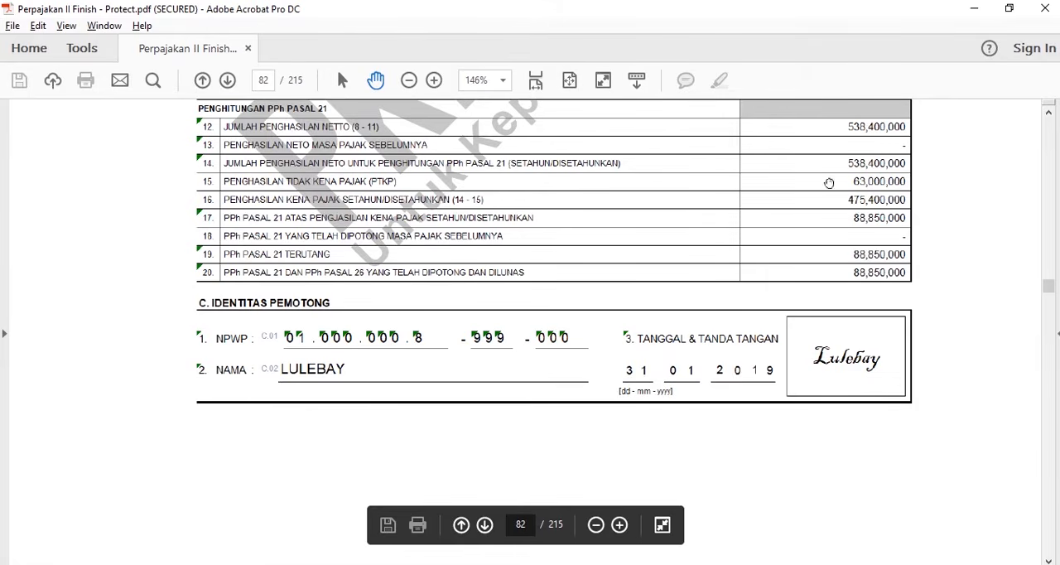
click(974, 8)
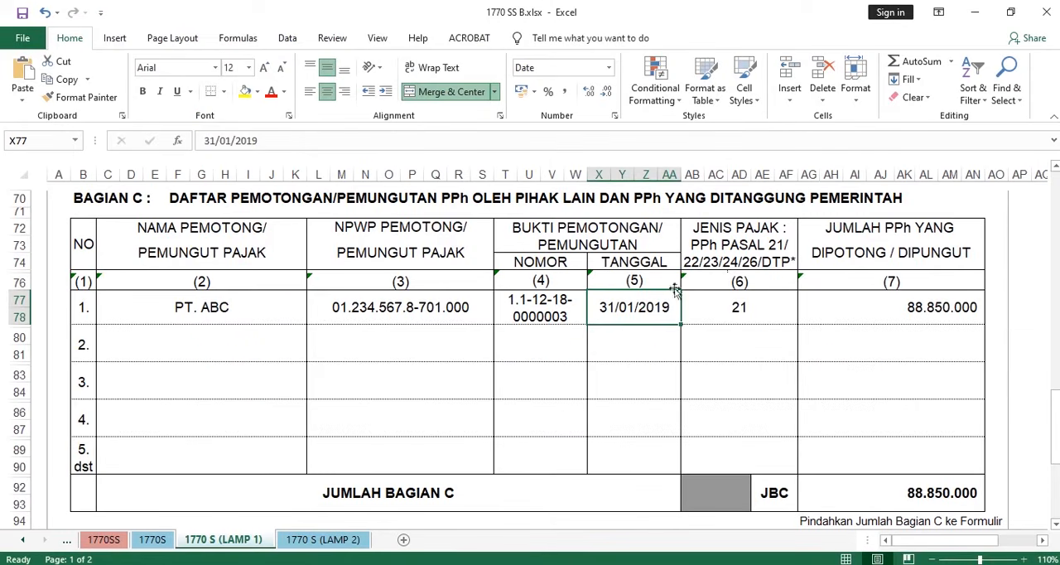
- Compare the JENIS PAJAK entry in the first BAGIAN C row with the PASAL named in the 1721-A1 title in Acrobat
click(734, 303)
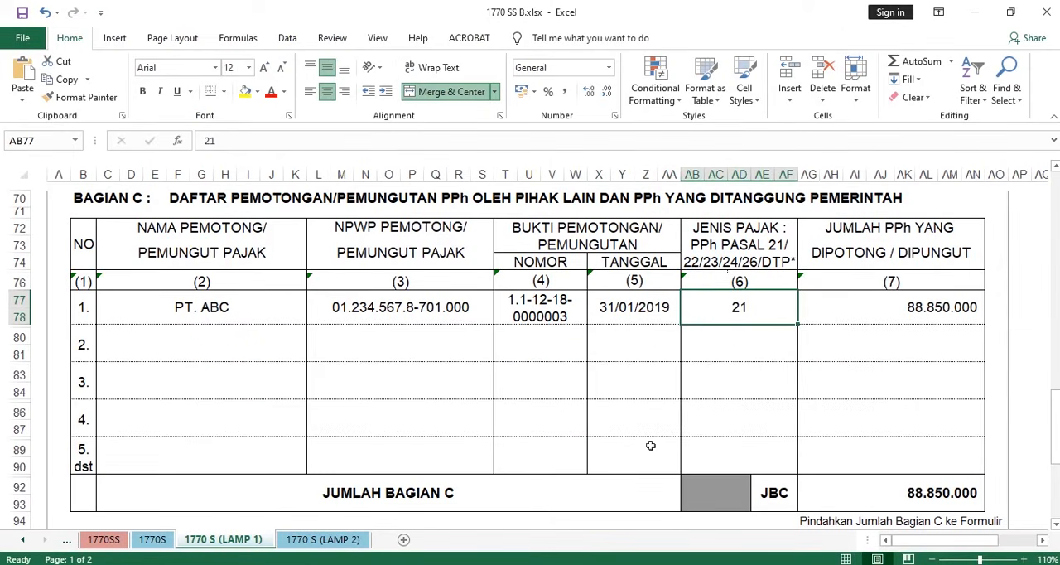
key(alt+Tab)
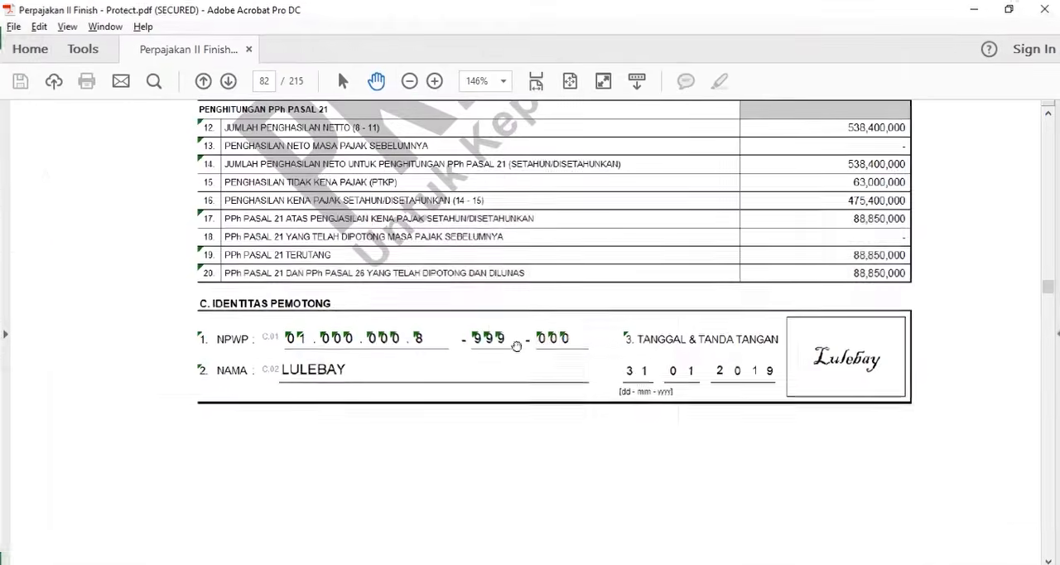
scroll(506, 322, up, 15)
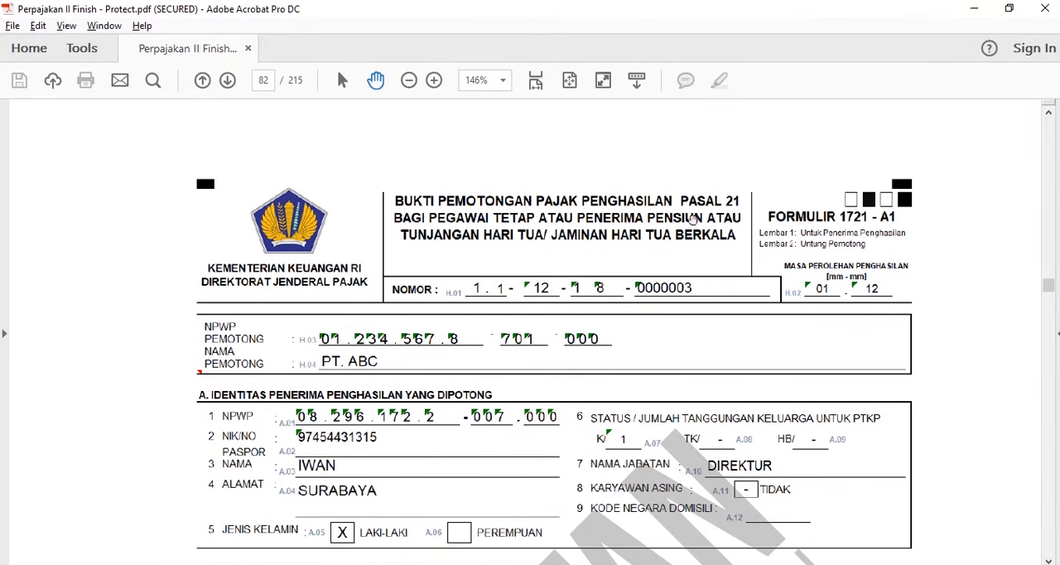
click(972, 14)
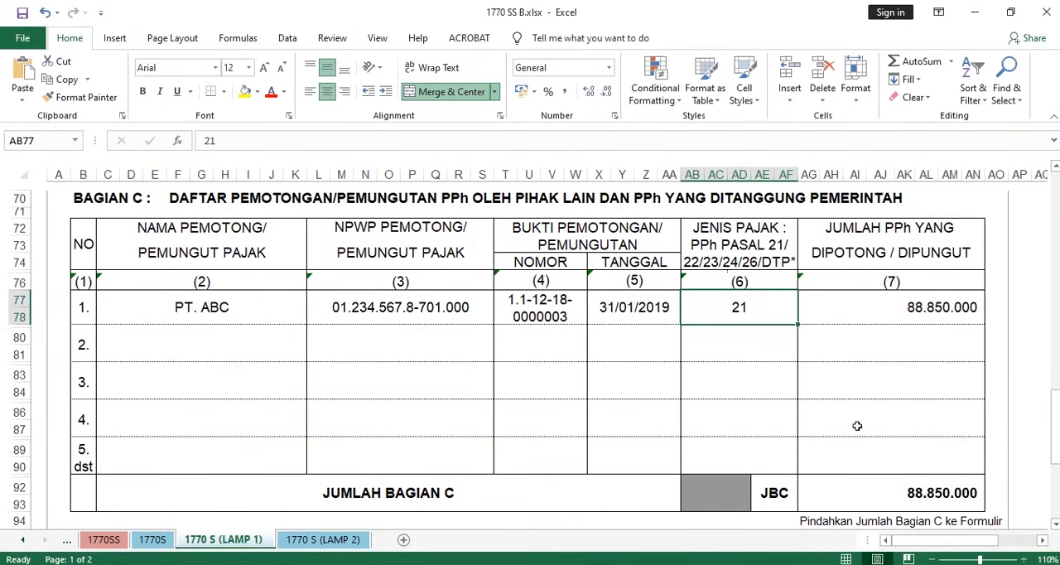
- Compare line 20 of the 1721-A1 slip in Acrobat with the JUMLAH PPh YANG DIPOTONG cell in the first BAGIAN C row
key(alt+Tab)
scroll(762, 301, down, 10)
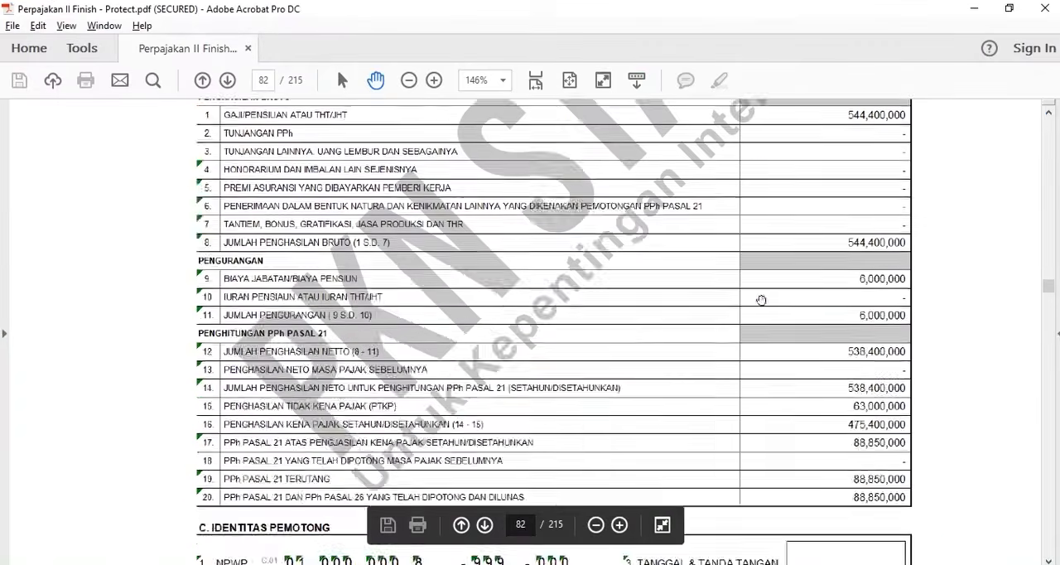
scroll(761, 300, up, 2)
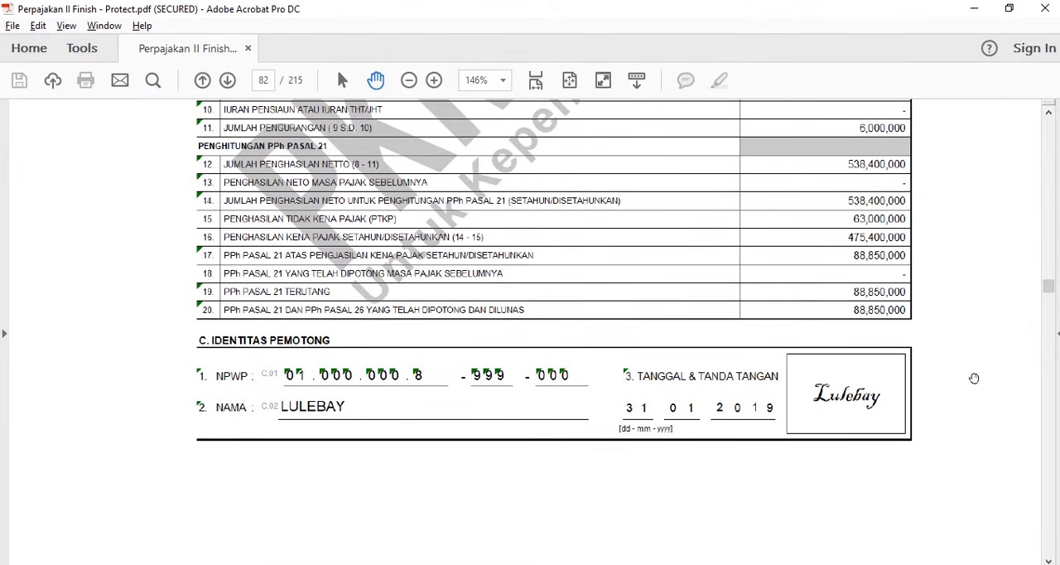
click(974, 9)
click(921, 306)
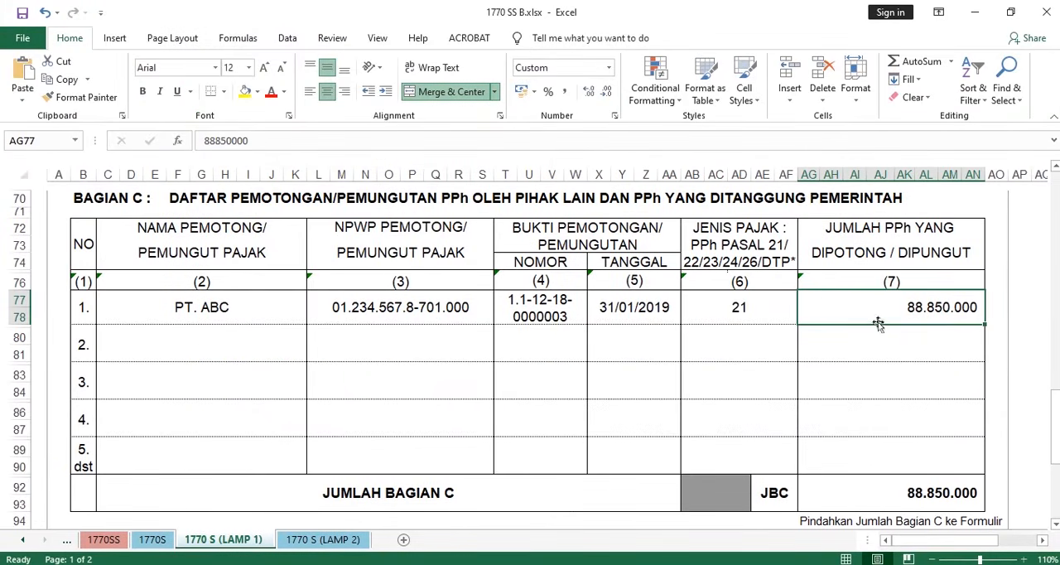
- Examine the JUMLAH BAGIAN C total cell and the note below it about moving the amount to the Formulir Induk
scroll(885, 325, down, 3)
click(900, 359)
scroll(745, 324, up, 3)
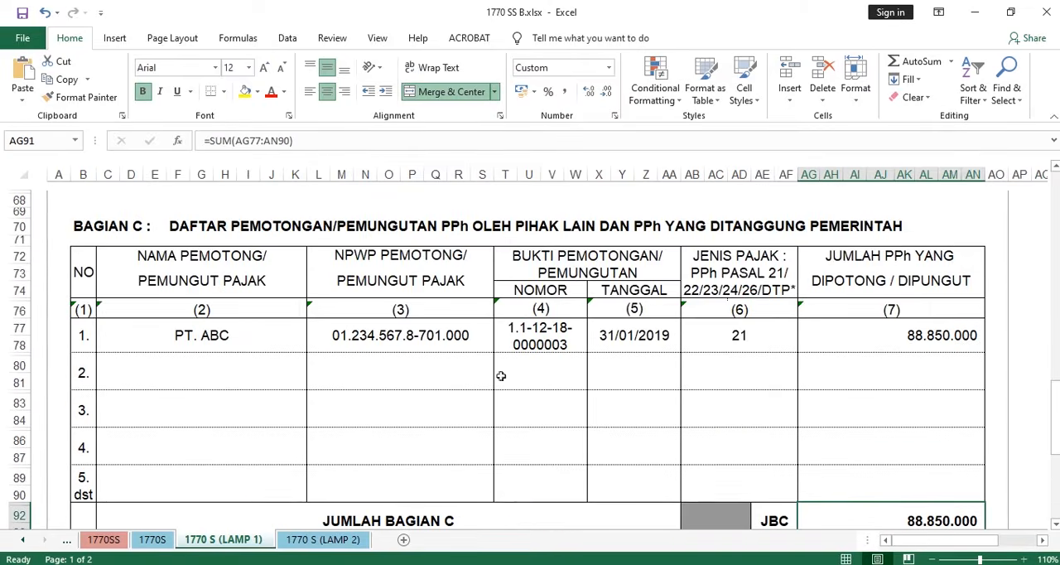
scroll(792, 346, down, 2)
scroll(793, 345, down, 1)
scroll(833, 330, up, 3)
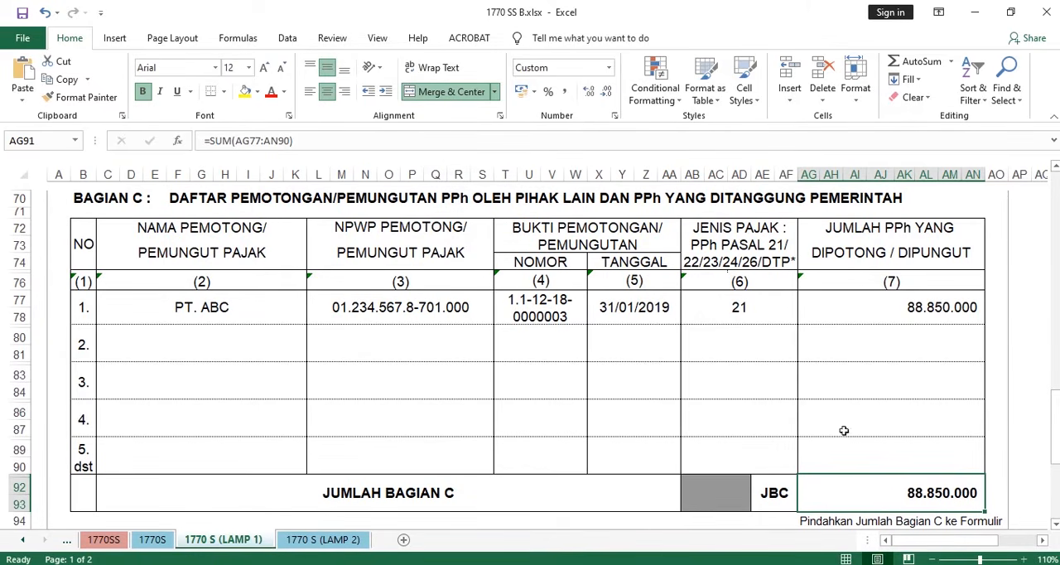
scroll(845, 431, down, 5)
scroll(797, 402, up, 2)
- Look back over BAGIAN B and A, then open the 1770S sheet and examine its header and taxpayer identity fields
scroll(755, 375, up, 10)
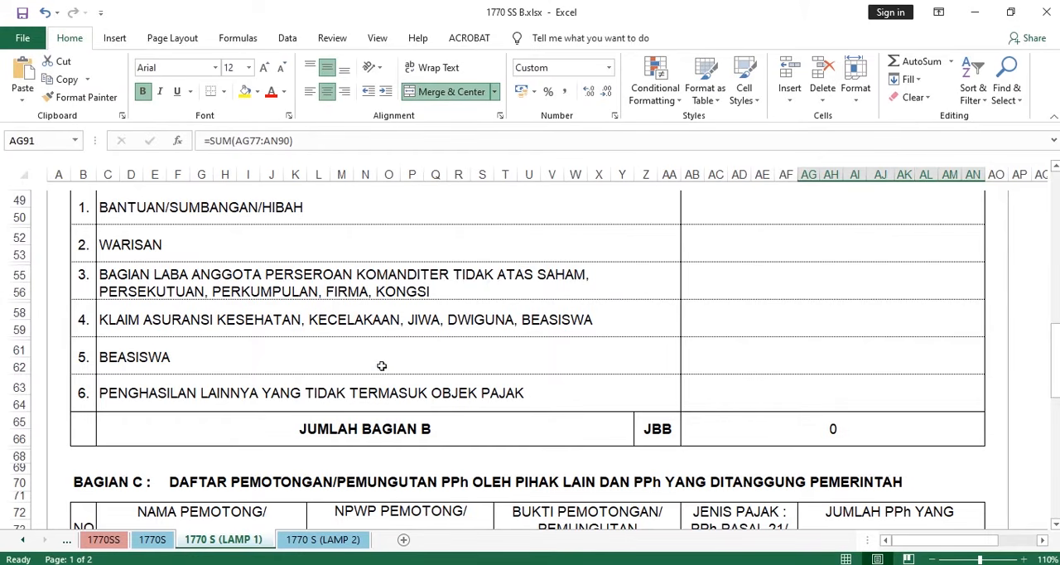
scroll(385, 363, up, 11)
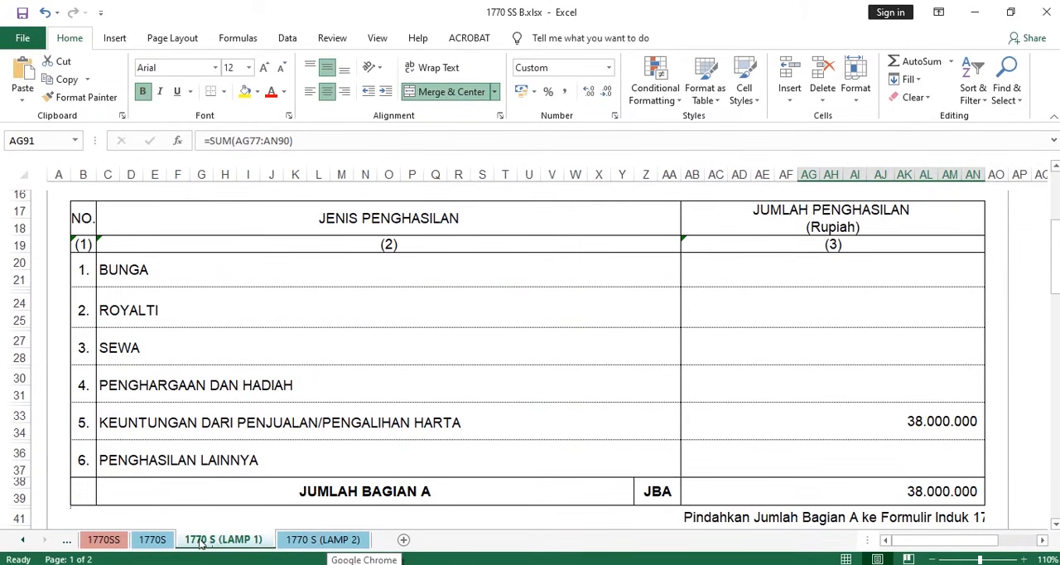
click(153, 539)
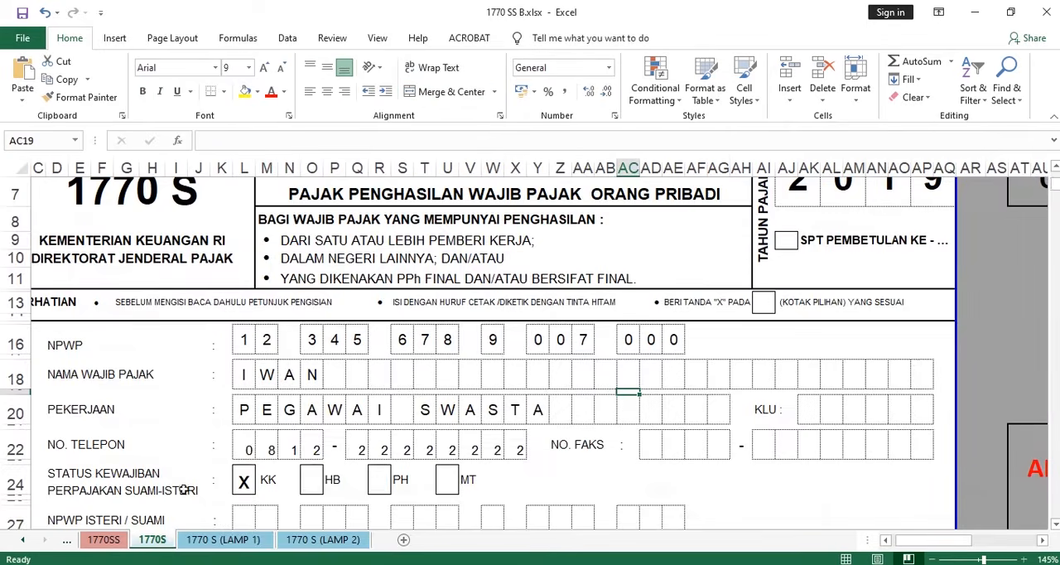
scroll(577, 372, up, 3)
scroll(582, 380, up, 2)
scroll(582, 380, up, 2)
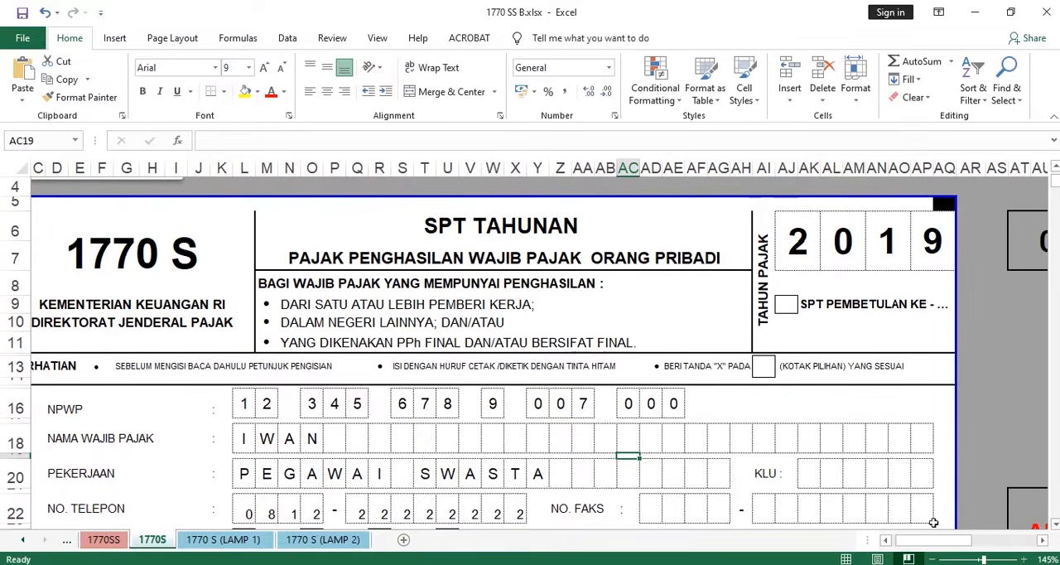
drag(934, 540, 926, 540)
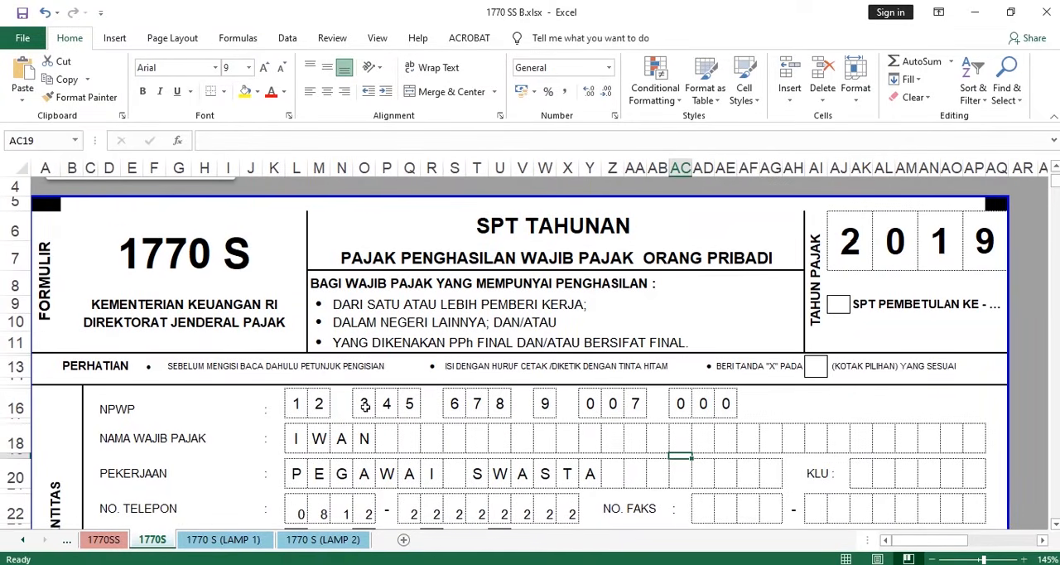
scroll(365, 405, up, 1)
scroll(331, 389, down, 1)
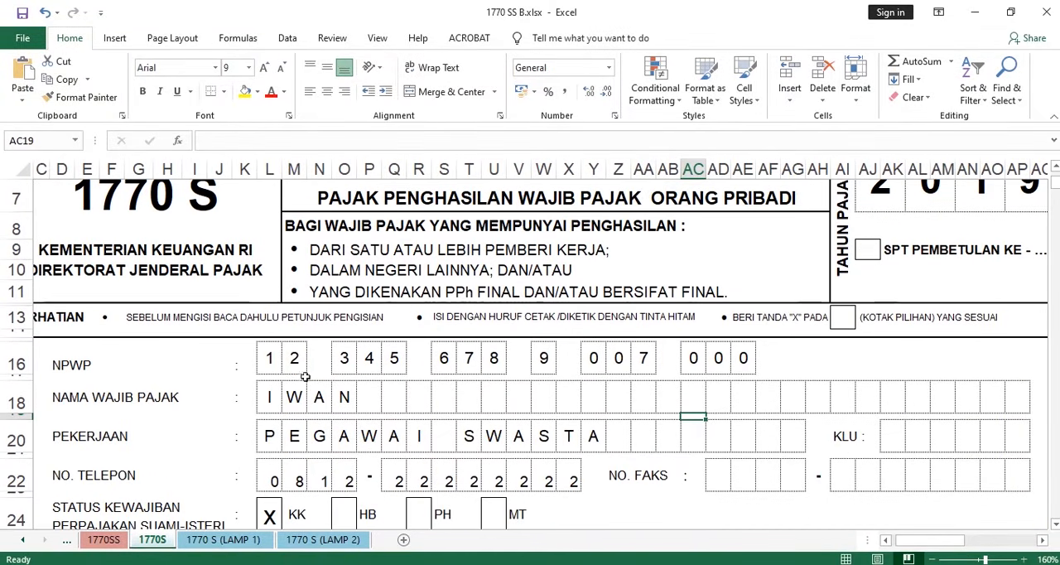
- Compare line 1 of section A on the 1770S sheet with line 14 of the 1721-A1 slip in Acrobat, returning to Excel
scroll(305, 376, down, 1)
scroll(305, 378, down, 5)
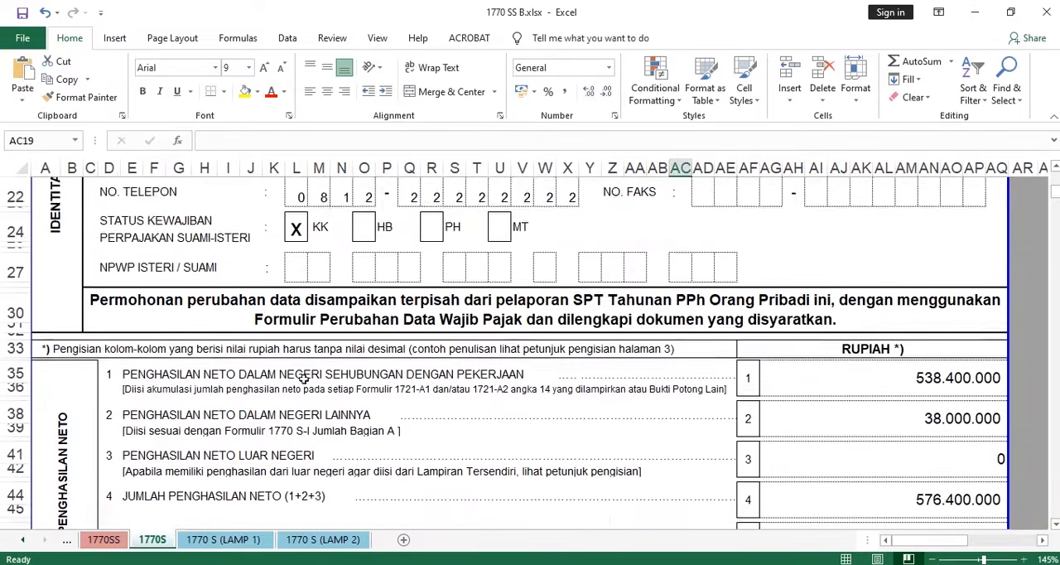
scroll(305, 377, up, 2)
scroll(304, 379, down, 5)
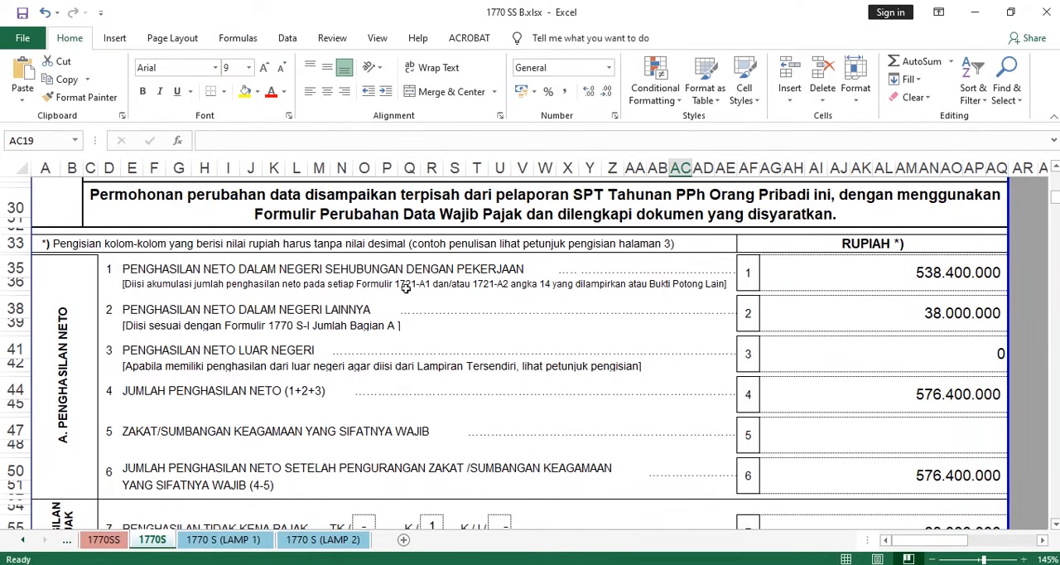
key(alt+Tab)
scroll(523, 305, up, 5)
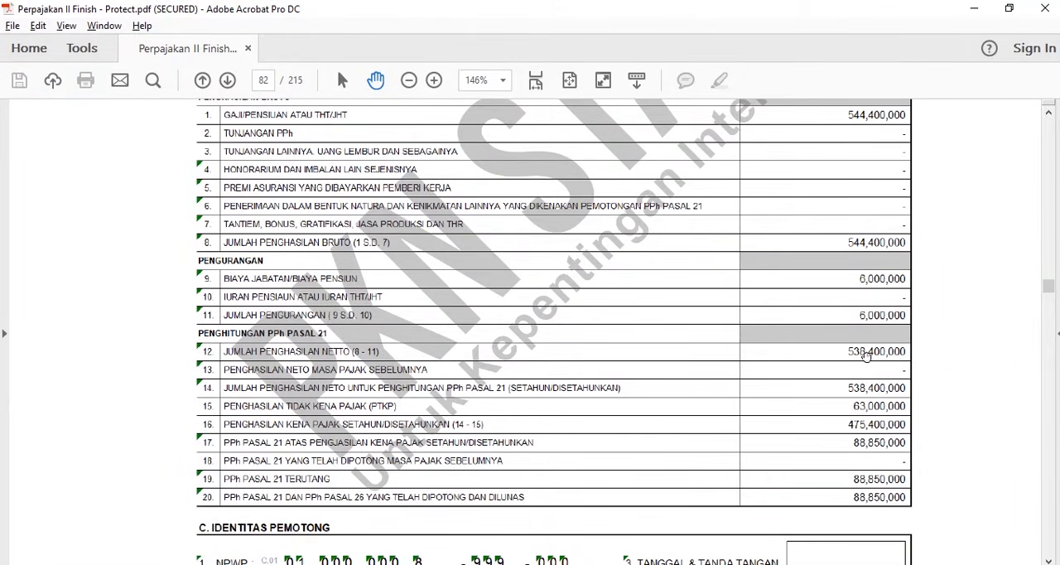
click(983, 10)
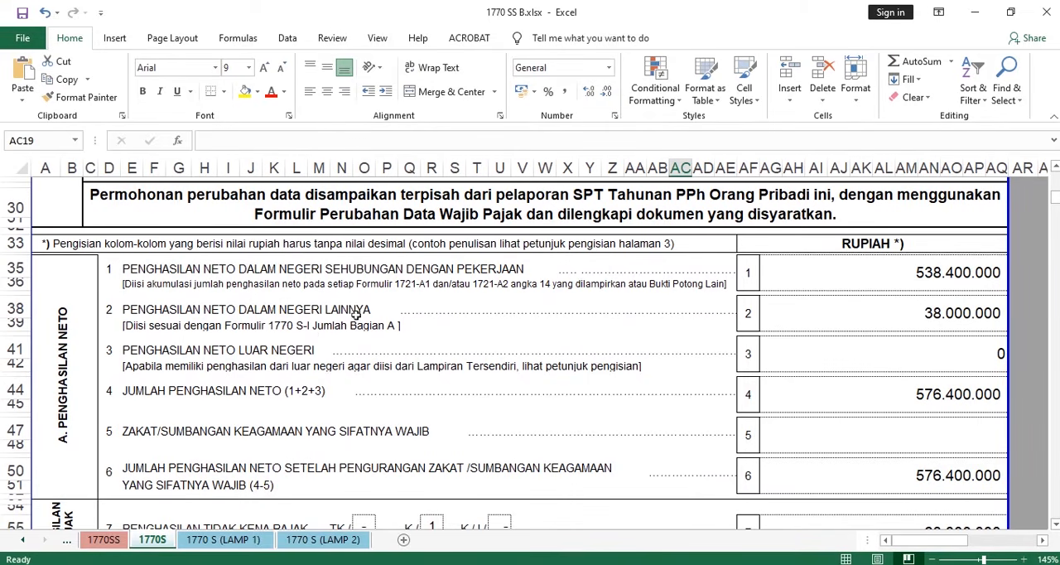
- Check the JUMLAH BAGIAN A total and its transfer note on the 1770 S (LAMP 1) sheet, then return to the 1770S sheet
click(228, 544)
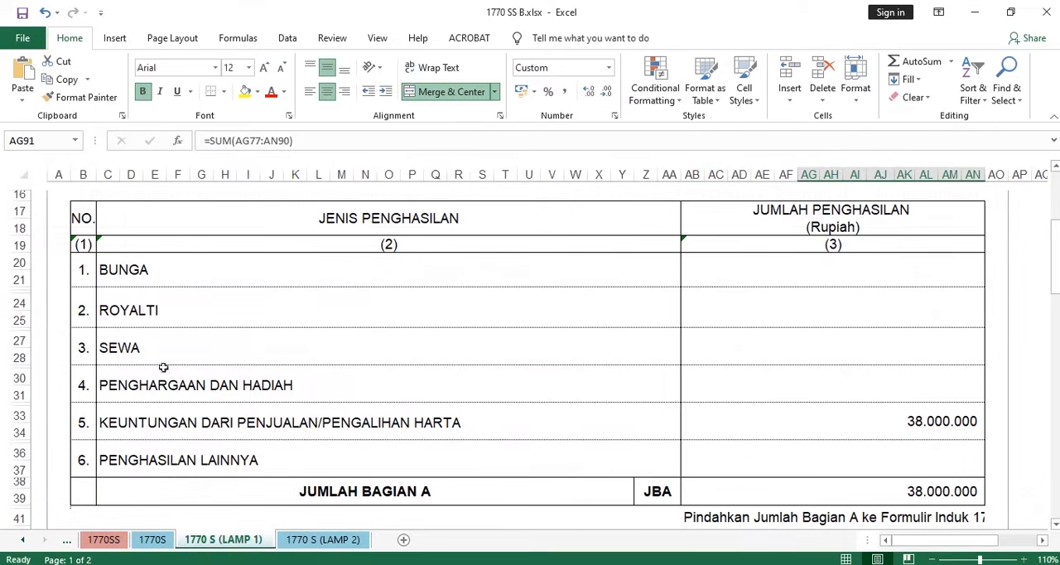
scroll(538, 317, down, 2)
click(438, 397)
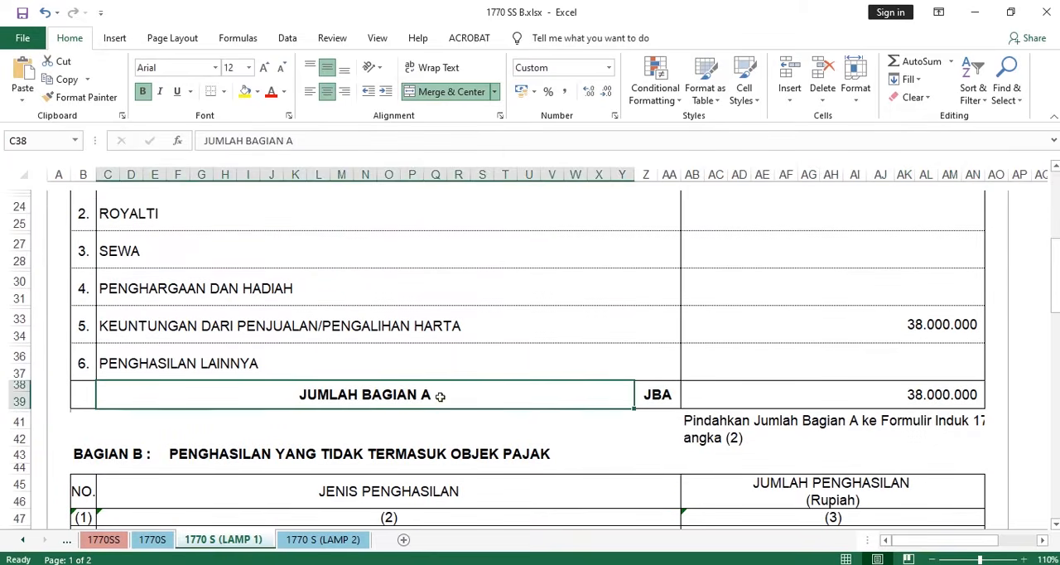
scroll(423, 389, up, 4)
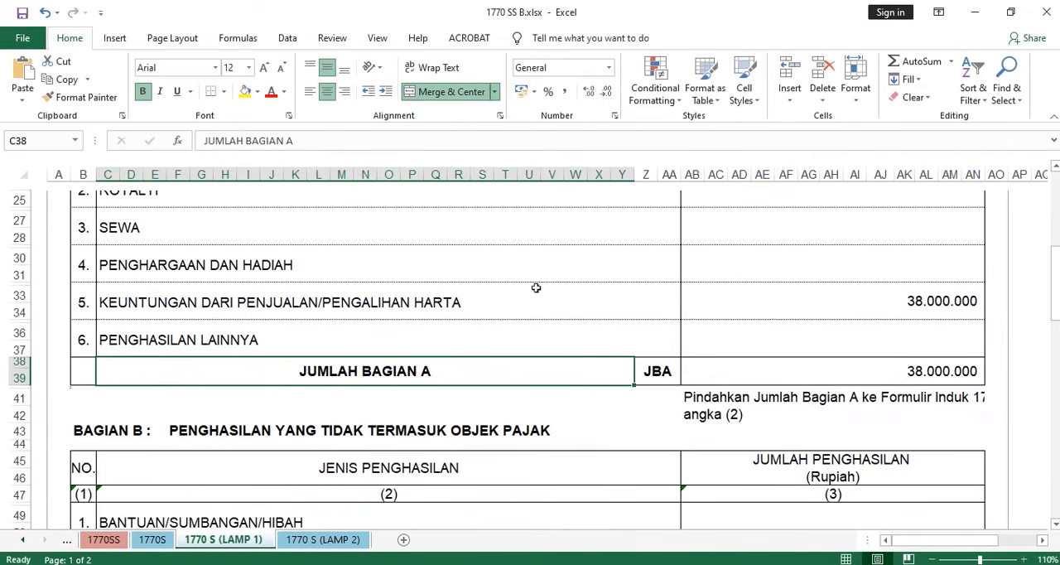
scroll(497, 286, down, 4)
scroll(534, 387, down, 1)
click(153, 539)
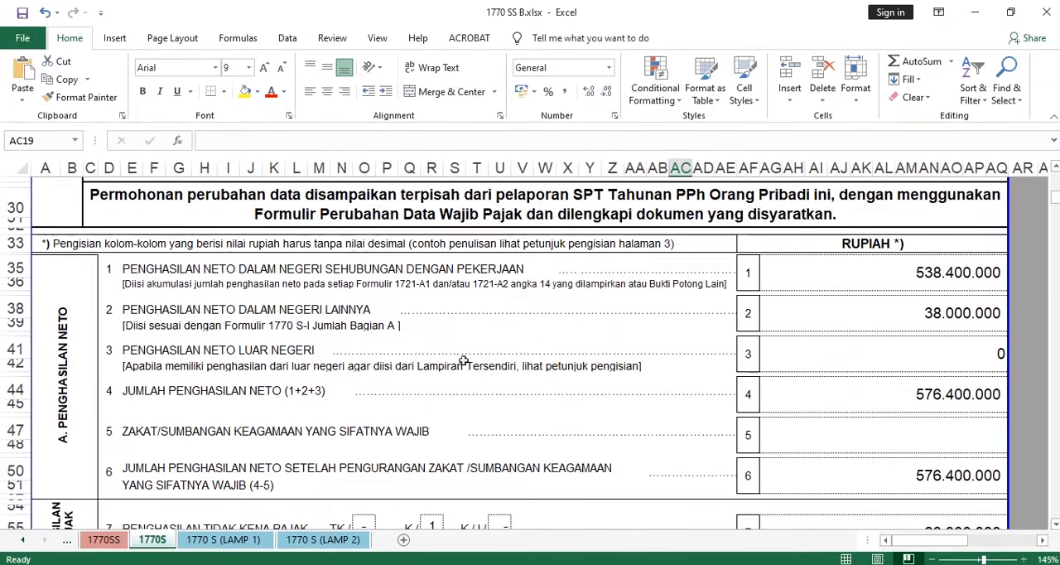
- Examine lines 2 to 6 of section A, covering other and foreign net income, the total, zakat and the net amount after zakat
scroll(825, 349, up, 1)
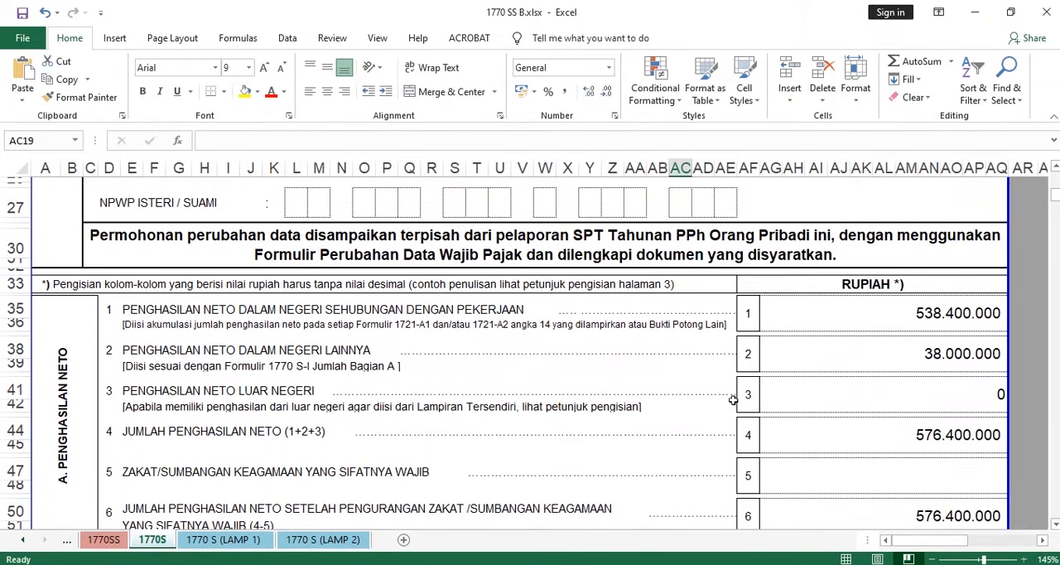
scroll(441, 342, down, 3)
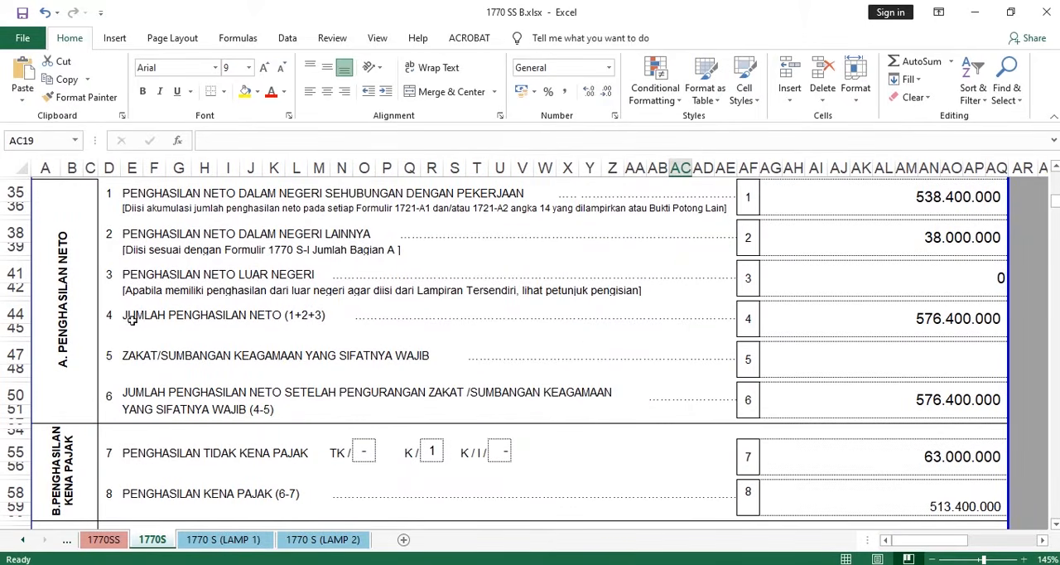
scroll(955, 237, up, 1)
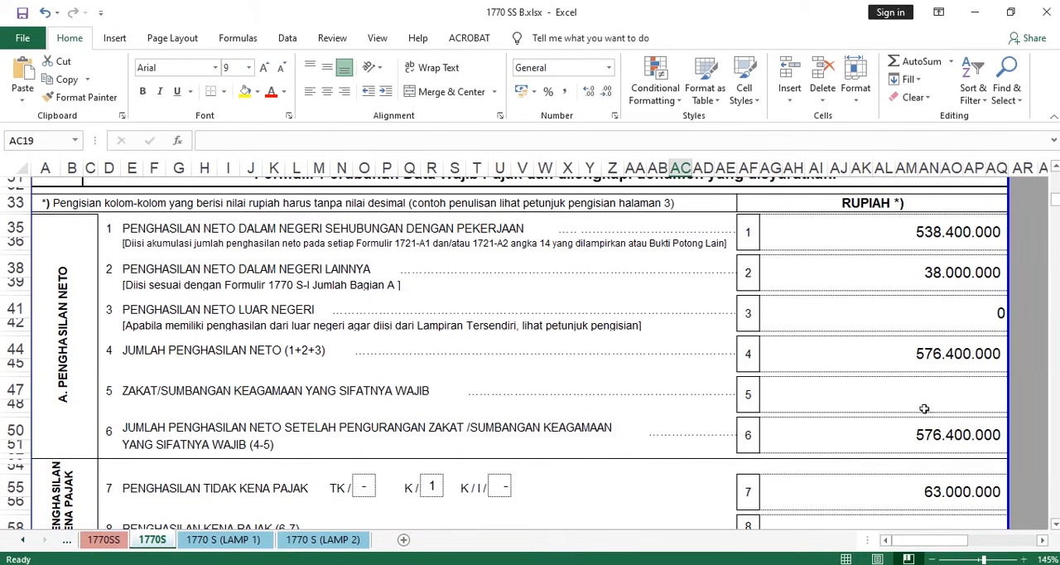
scroll(581, 378, down, 2)
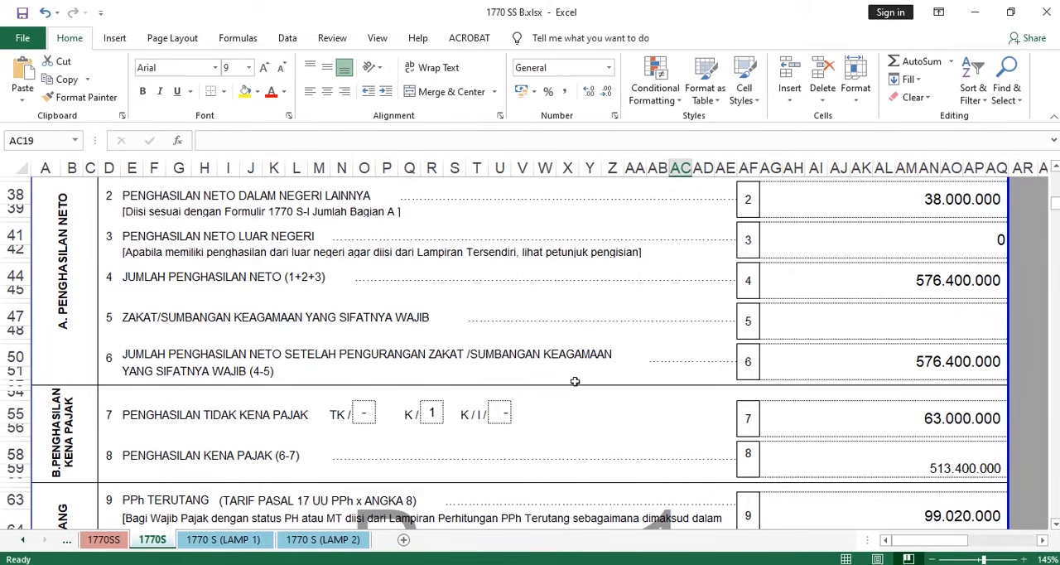
- Compare the taxpayer's Status in the Word case document with the K/ box and PENGHASILAN TIDAK KENA PAJAK amount on line 7 in Excel
scroll(563, 365, down, 4)
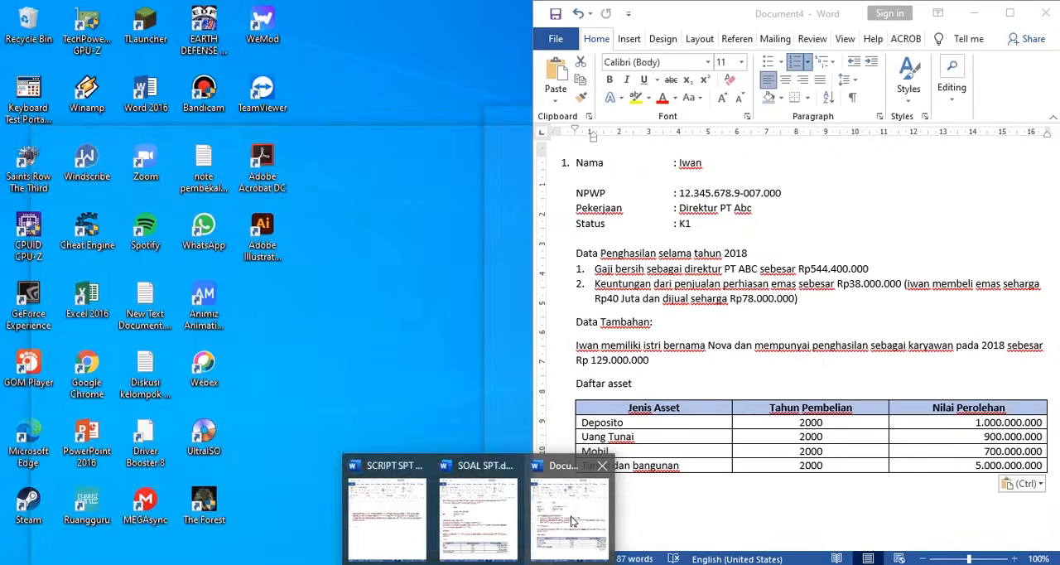
click(572, 517)
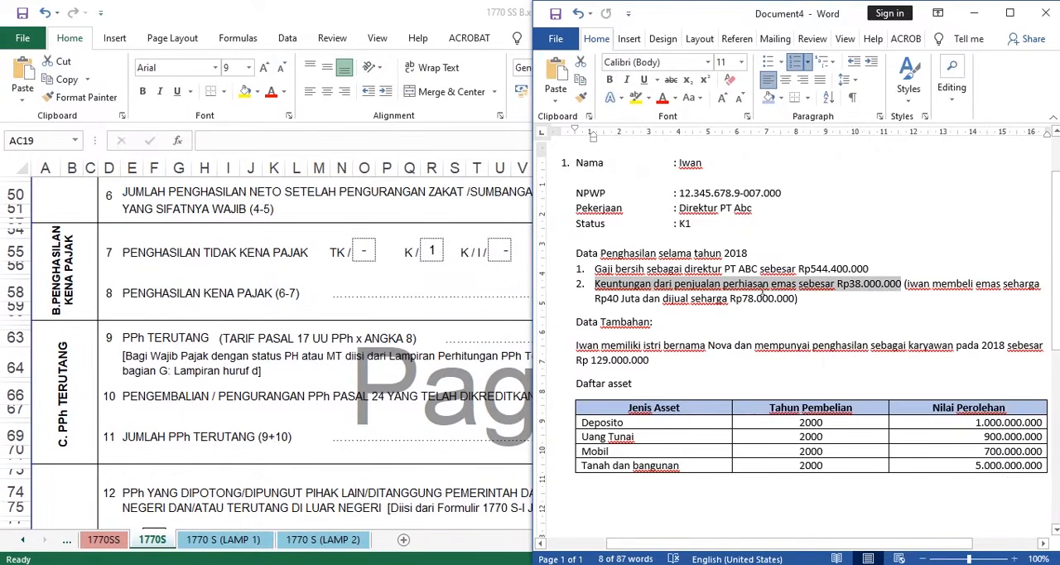
scroll(760, 290, up, 2)
click(688, 298)
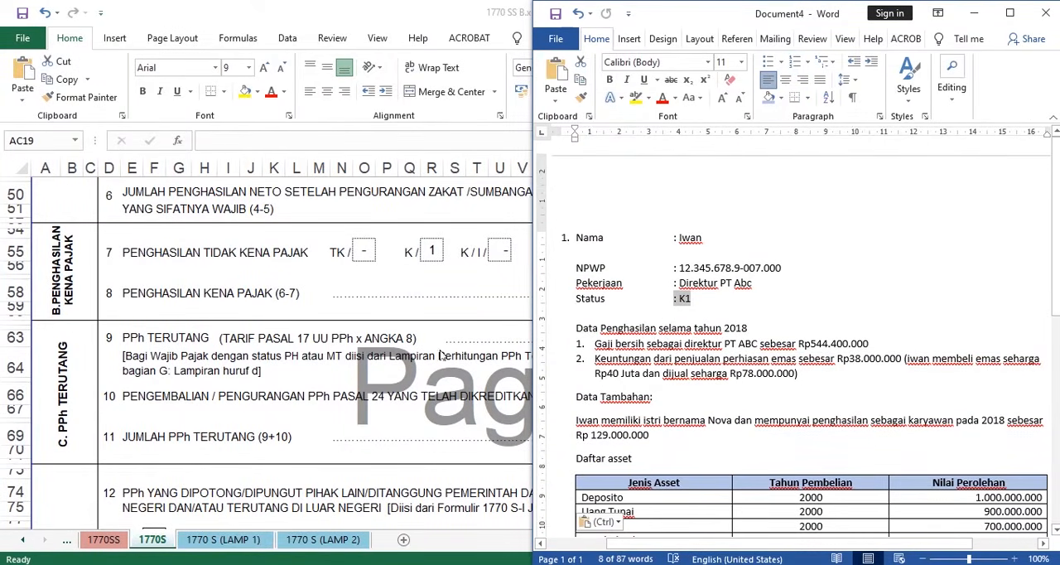
click(294, 248)
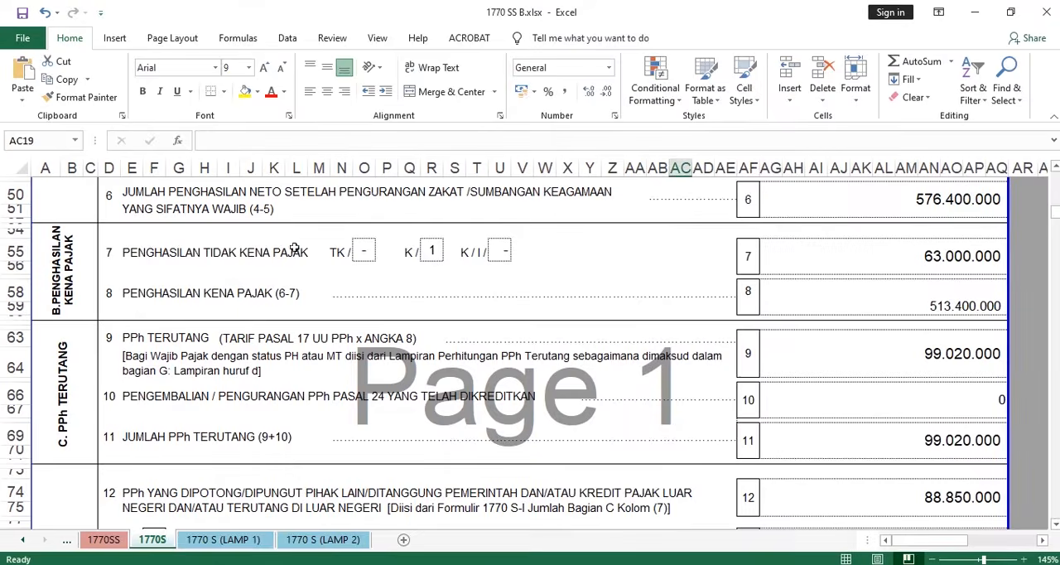
click(431, 252)
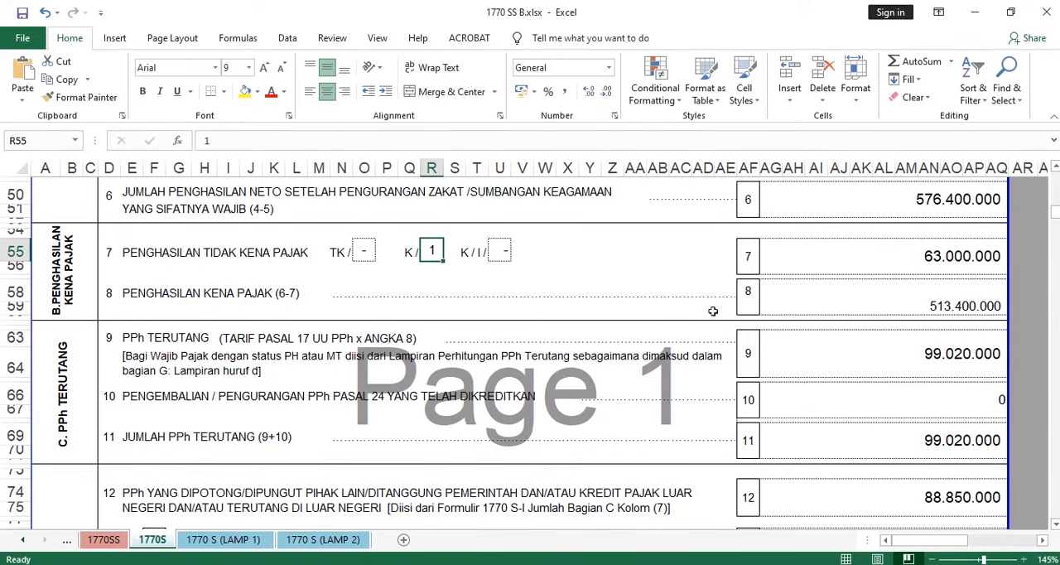
click(866, 260)
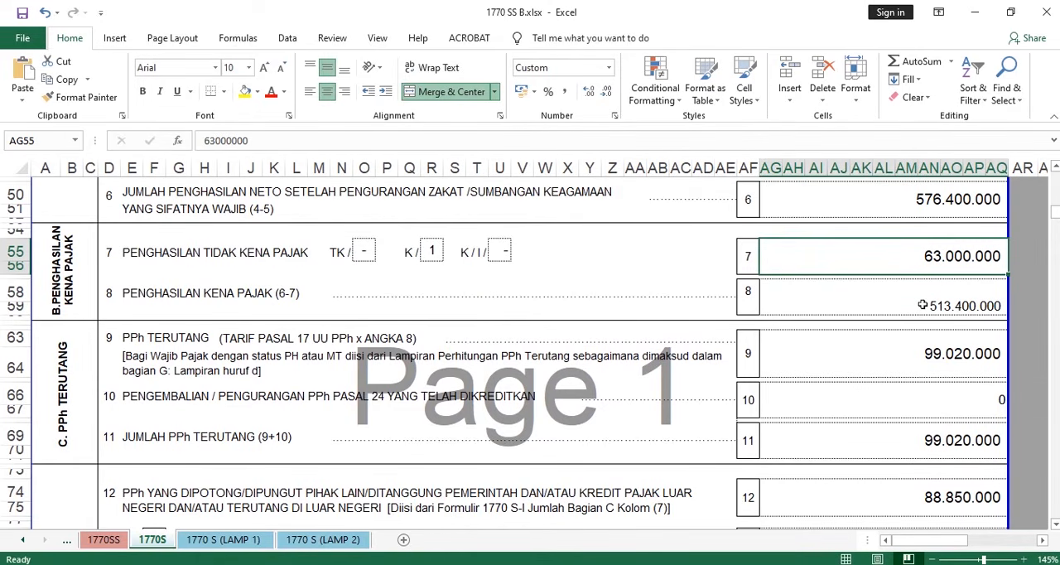
- Examine how PENGHASILAN KENA PAJAK on line 8 is derived from lines 6 and 7, including the formula in its amount cell
scroll(939, 300, up, 1)
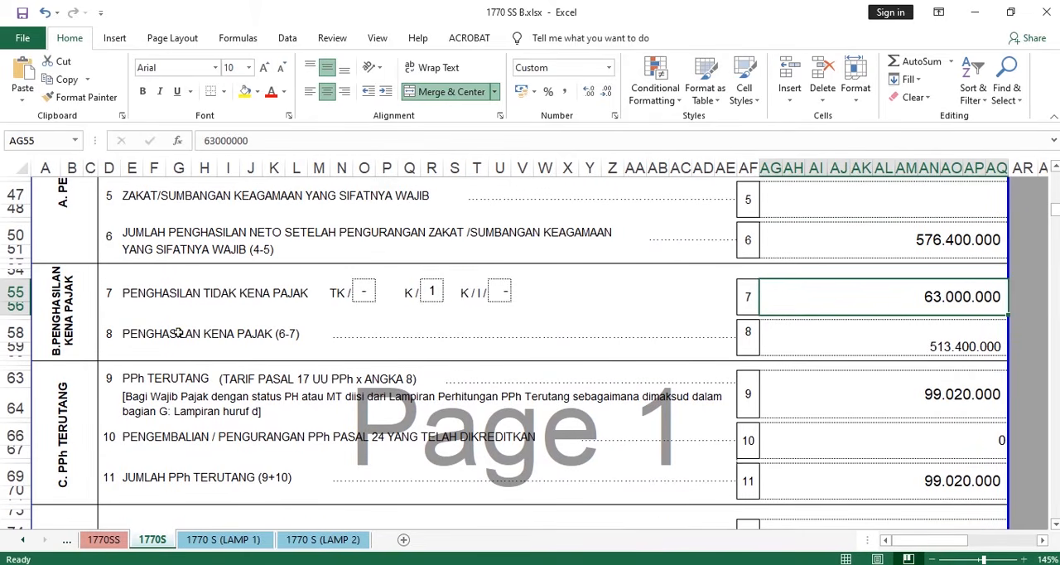
drag(178, 332, 355, 334)
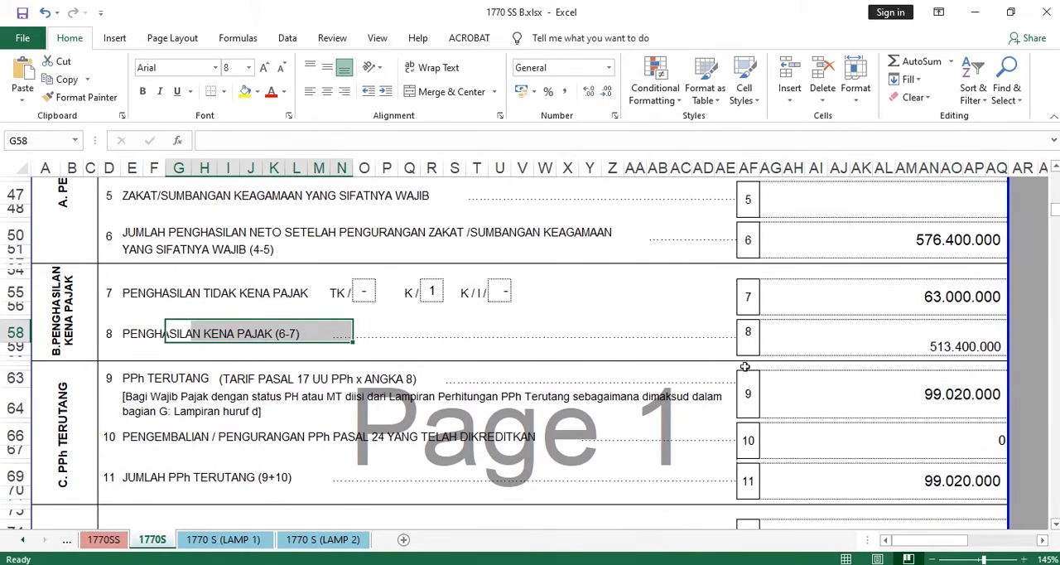
drag(243, 242, 881, 238)
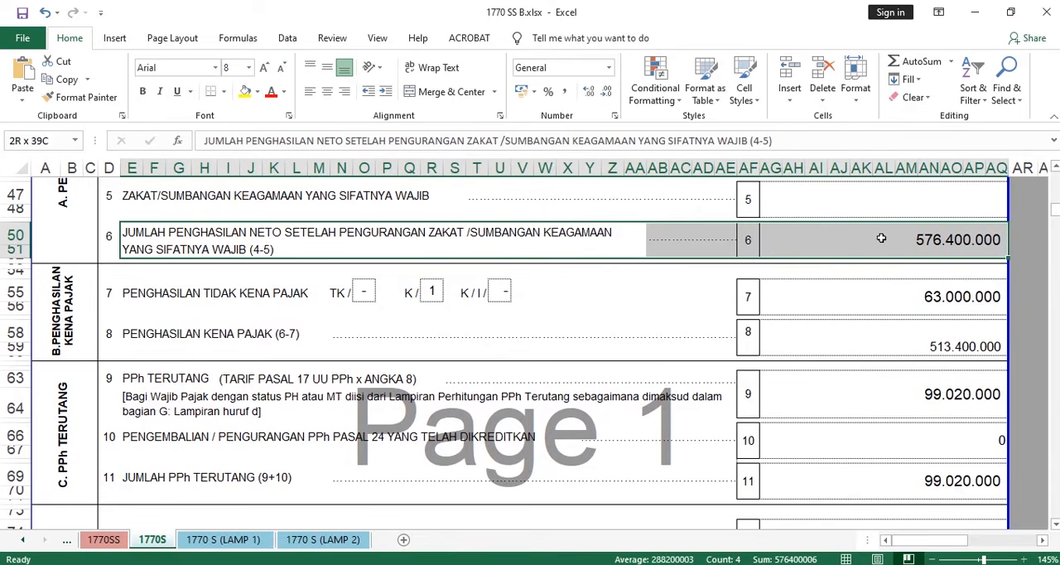
drag(154, 294, 466, 294)
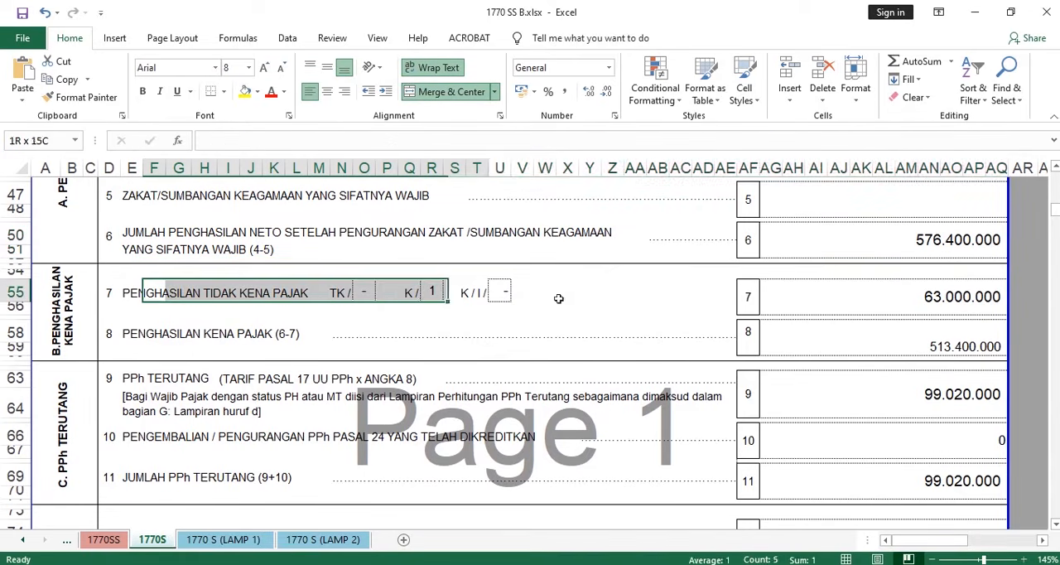
drag(558, 298, 931, 298)
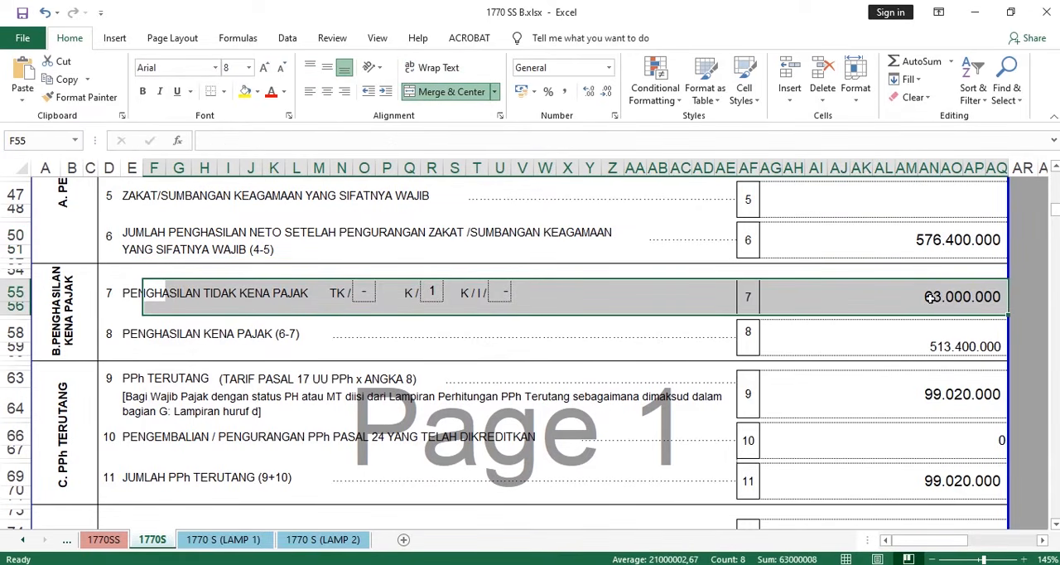
click(942, 346)
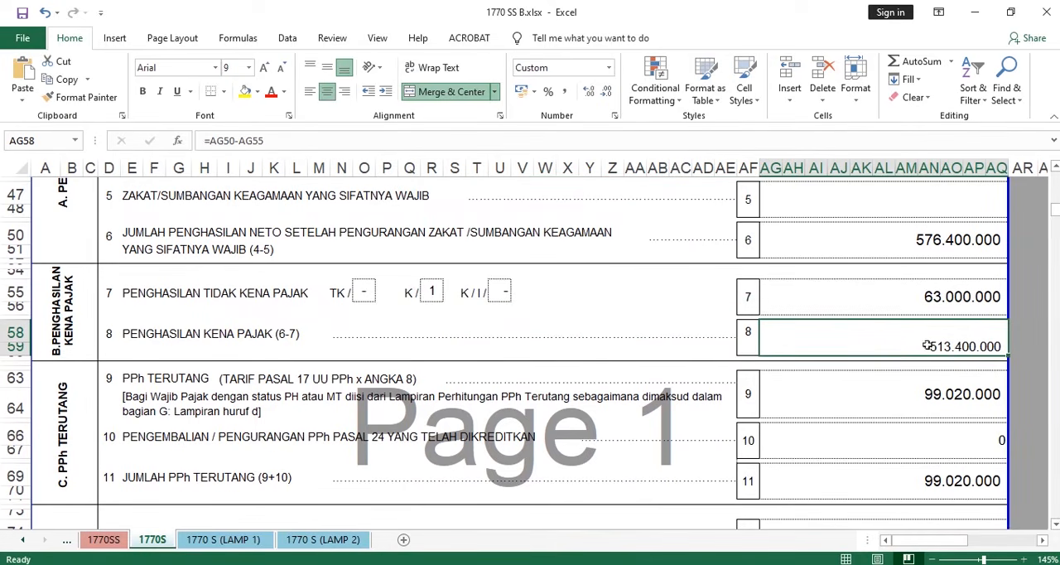
scroll(852, 329, down, 1)
scroll(518, 334, up, 2)
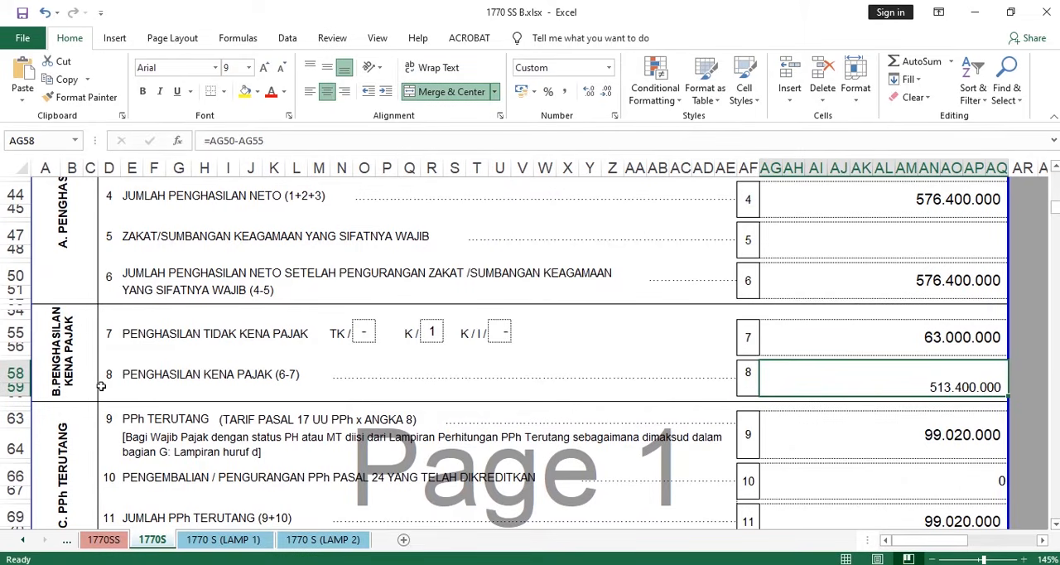
drag(101, 386, 864, 361)
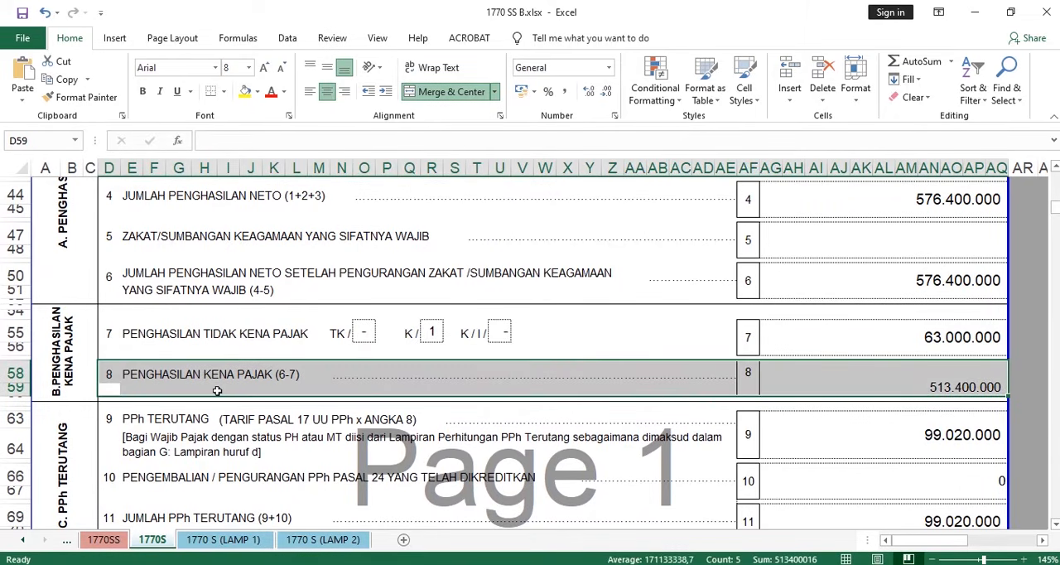
- Examine the PPh TERUTANG line 9 rule against line 8 and highlight the progressive-rate formula behind its amount
scroll(218, 391, down, 2)
scroll(249, 370, down, 1)
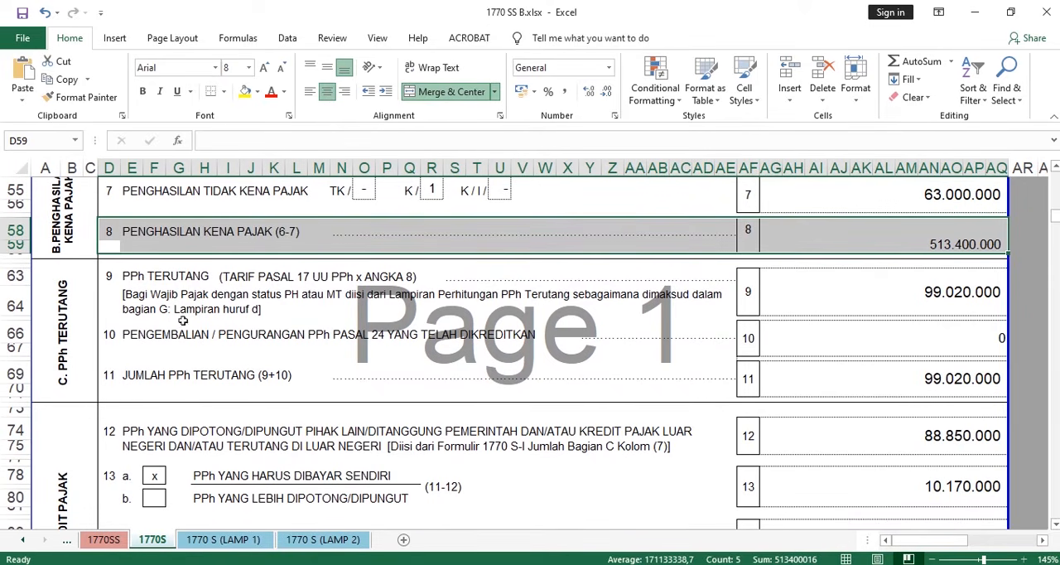
drag(126, 274, 419, 277)
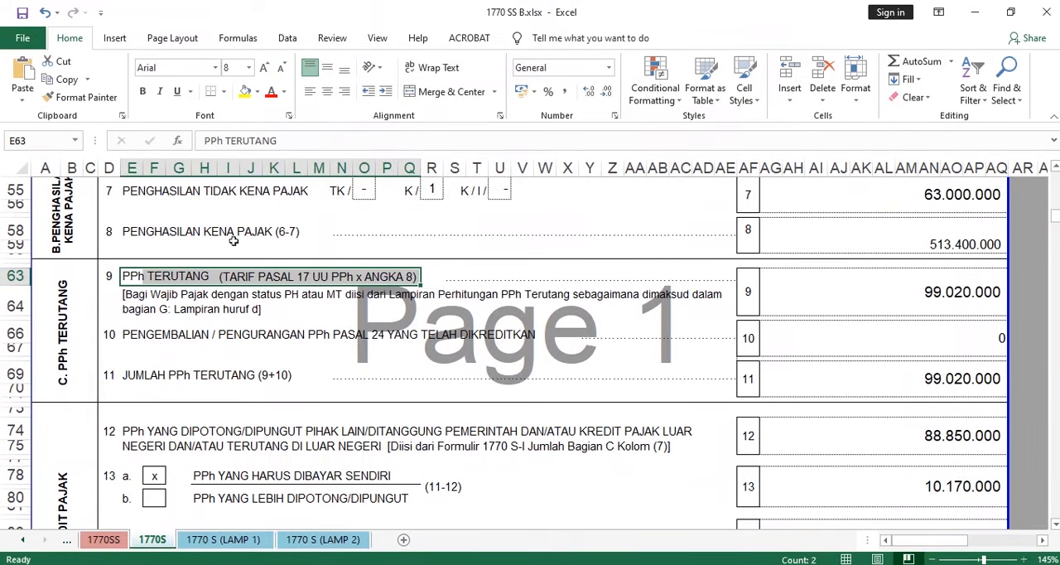
drag(234, 241, 957, 231)
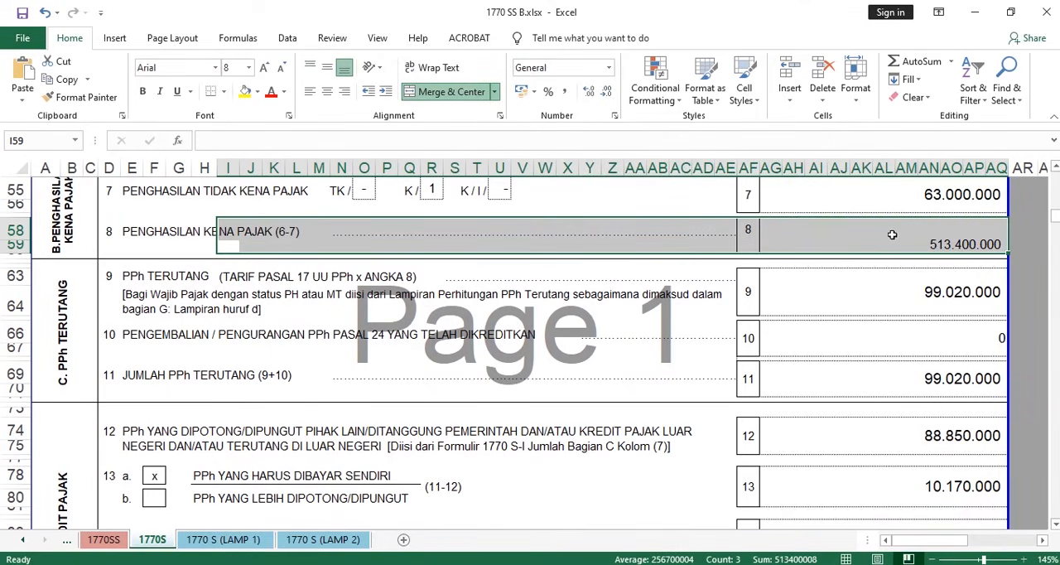
click(925, 298)
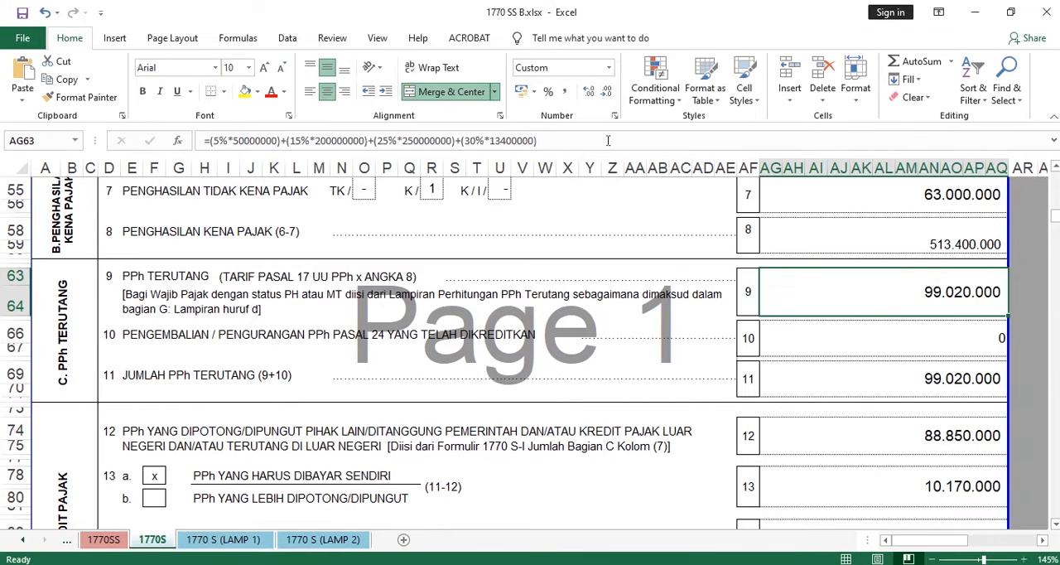
drag(608, 141, 200, 141)
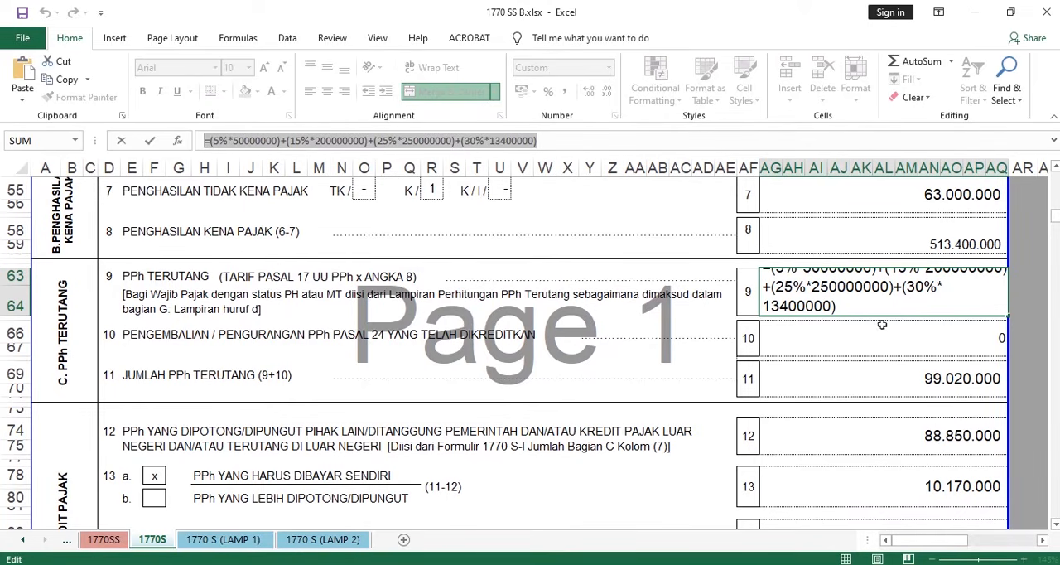
text(=)
click(924, 381)
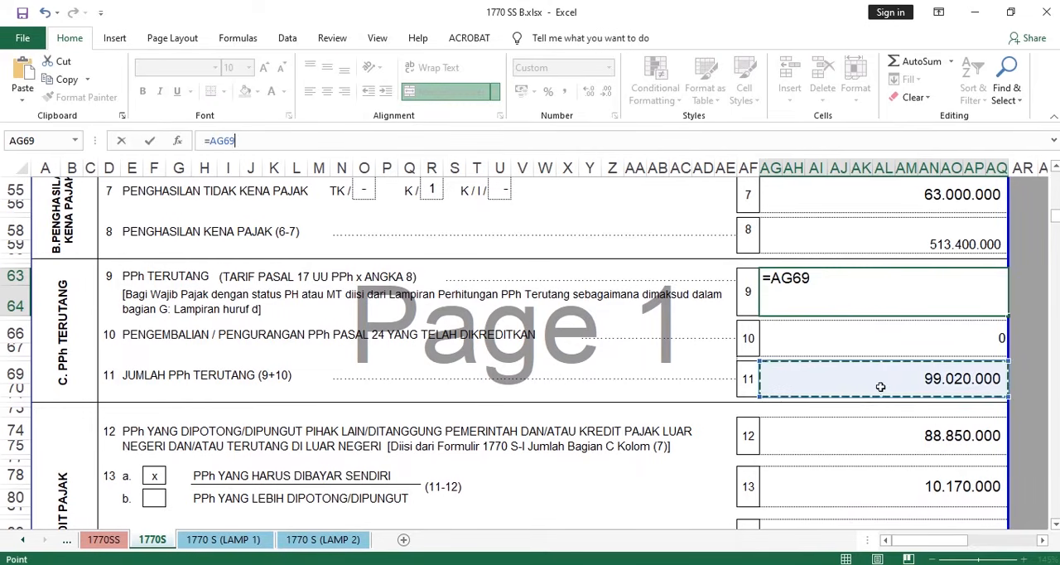
key(Escape)
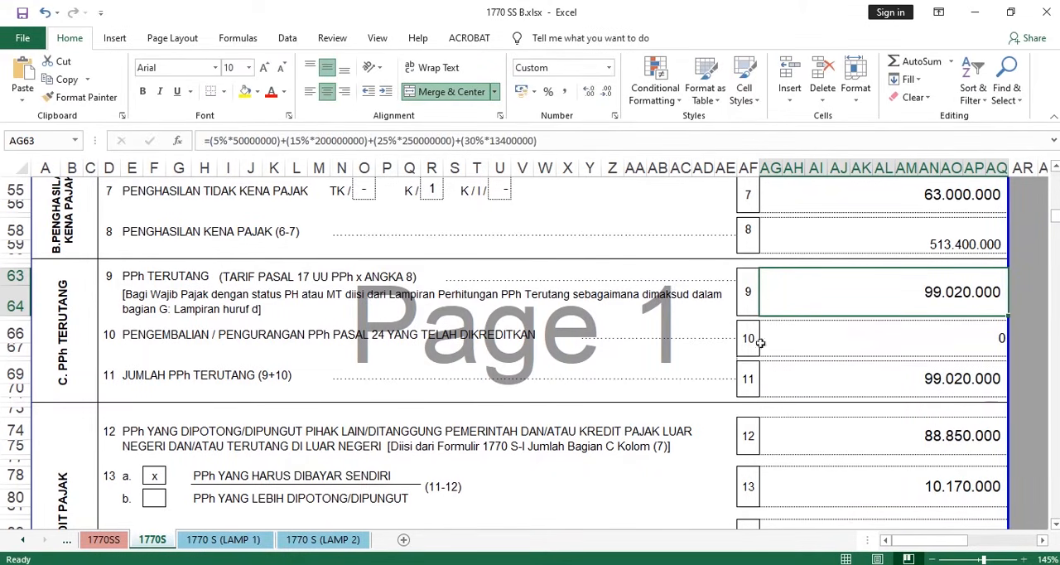
- Examine line 10 on returned or reduced credited PPh Pasal 24 and check it against the Word case document before returning to Excel
scroll(723, 312, down, 1)
scroll(722, 312, down, 1)
scroll(787, 313, up, 1)
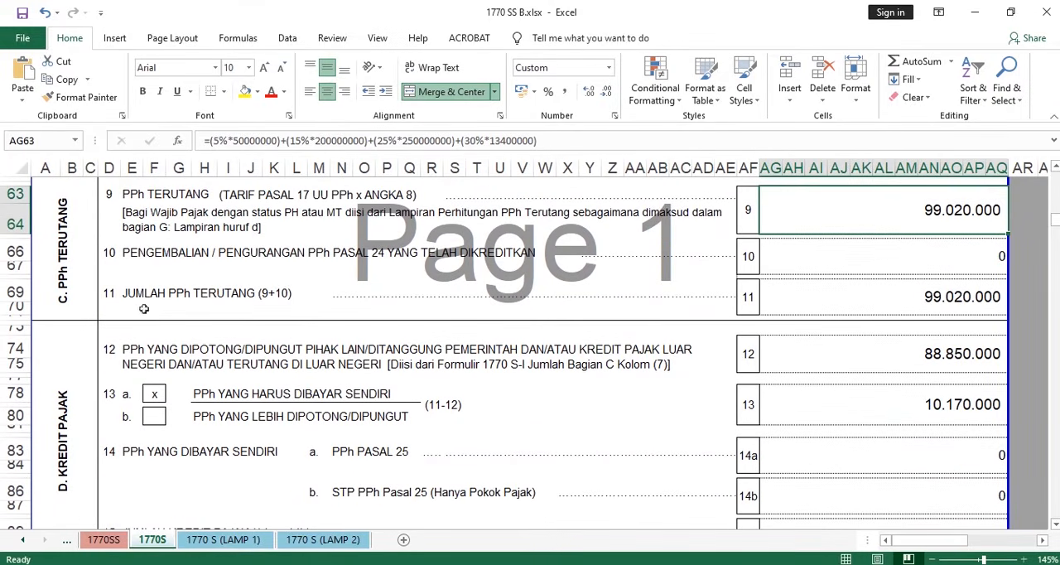
drag(142, 256, 555, 258)
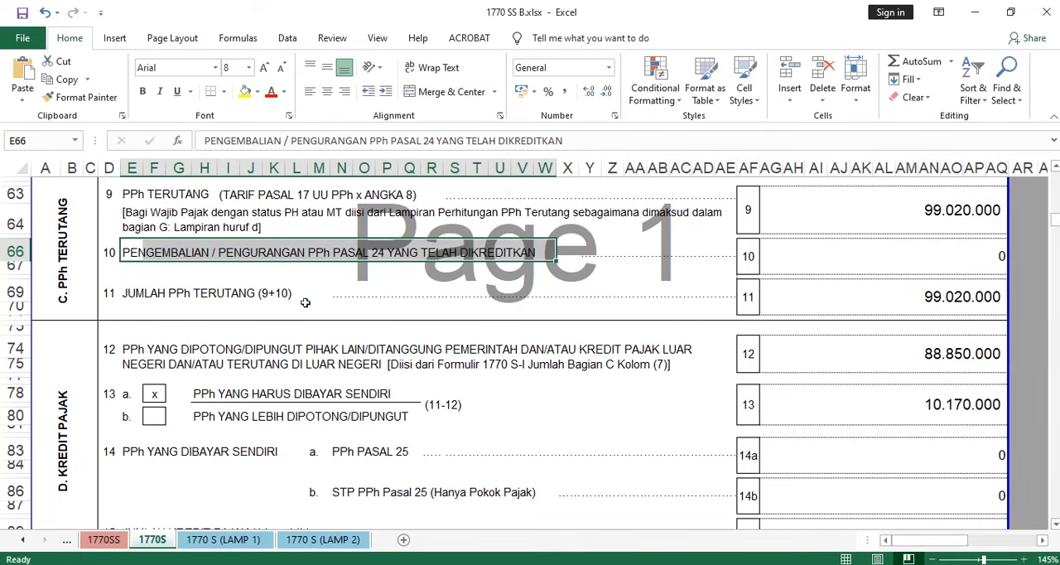
mouse_move(516, 563)
mouse_move(637, 564)
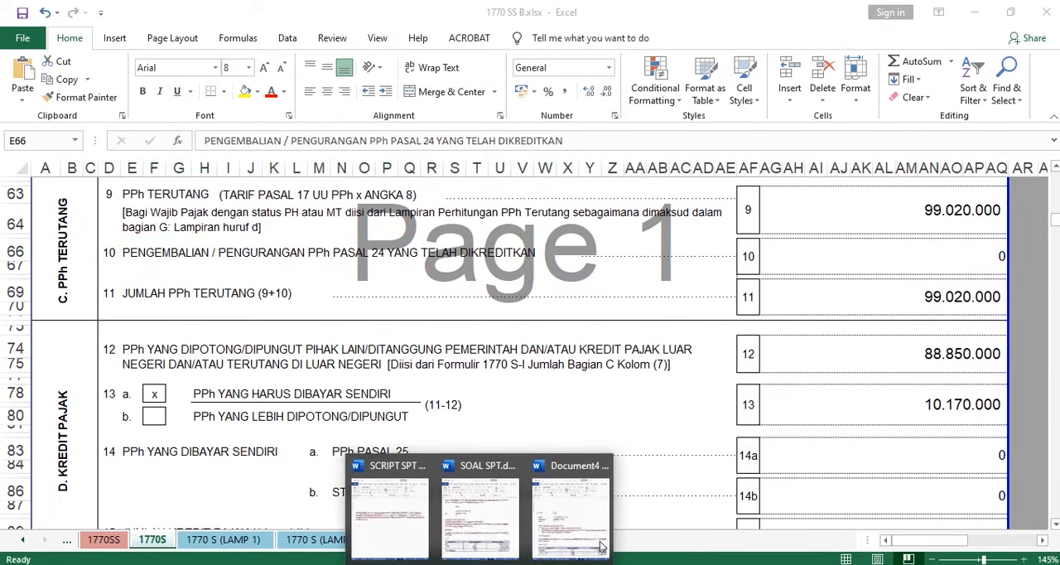
click(637, 497)
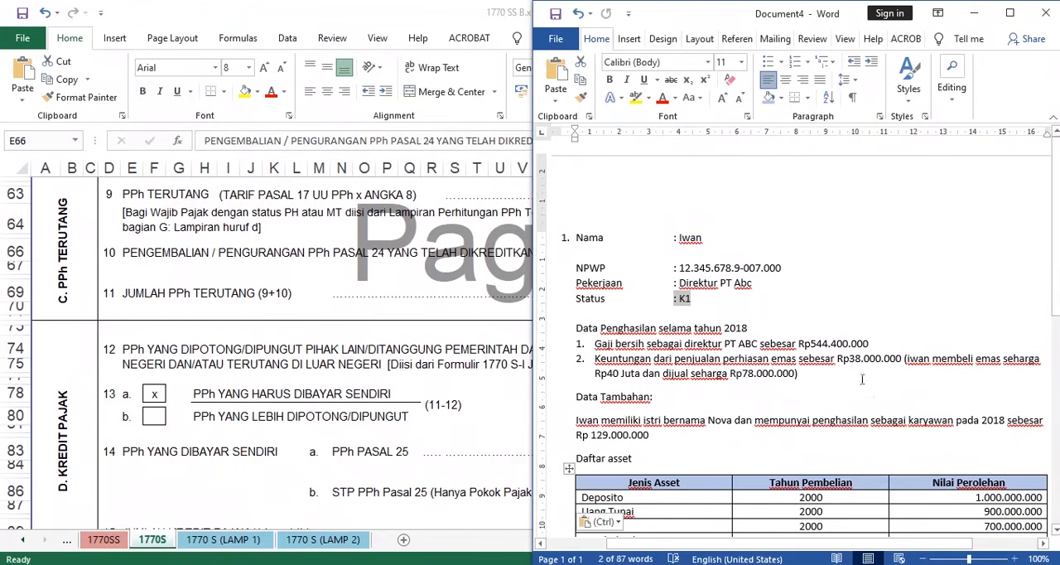
click(343, 254)
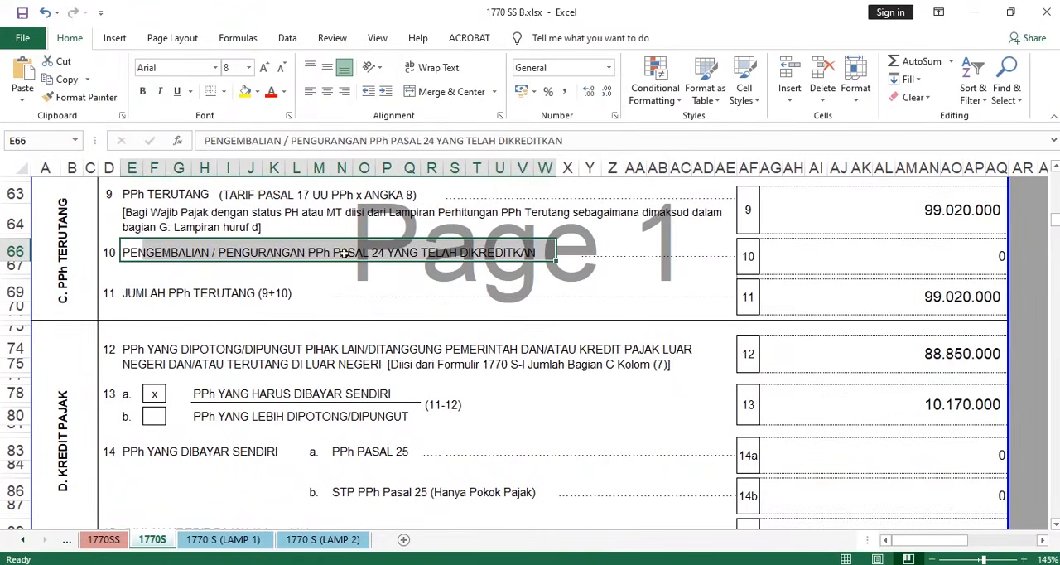
- Examine how JUMLAH PPh TERUTANG on line 11 is derived from lines 9 and 10, including the formula in its amount cell
drag(127, 294, 309, 301)
scroll(384, 317, up, 1)
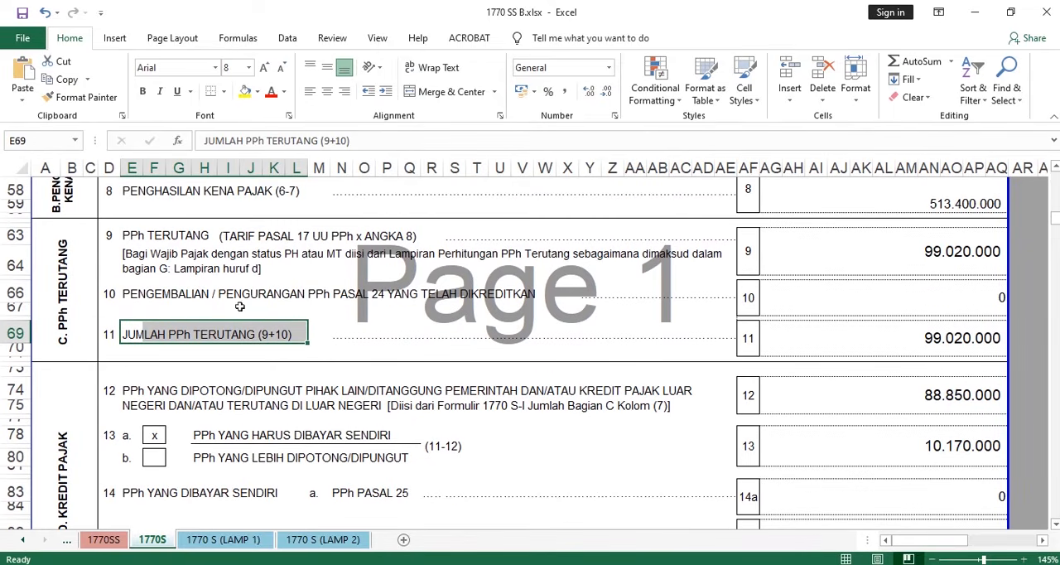
click(114, 236)
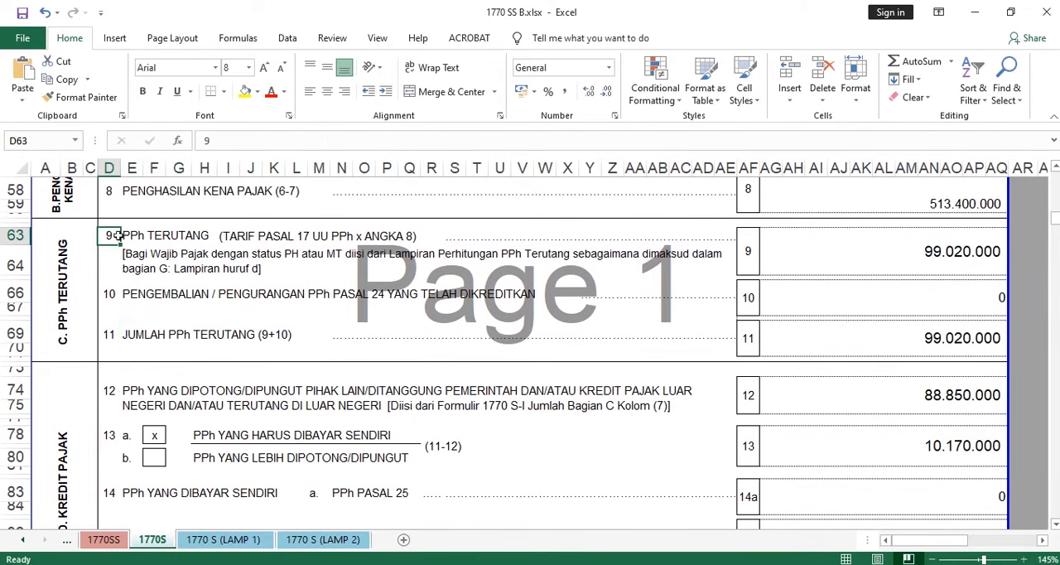
click(109, 292)
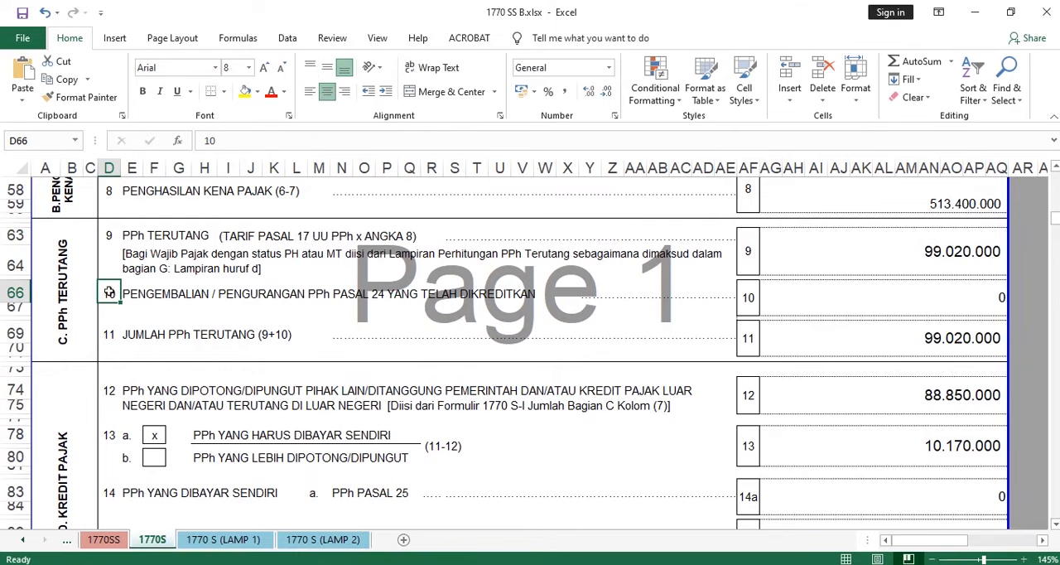
click(997, 297)
click(793, 352)
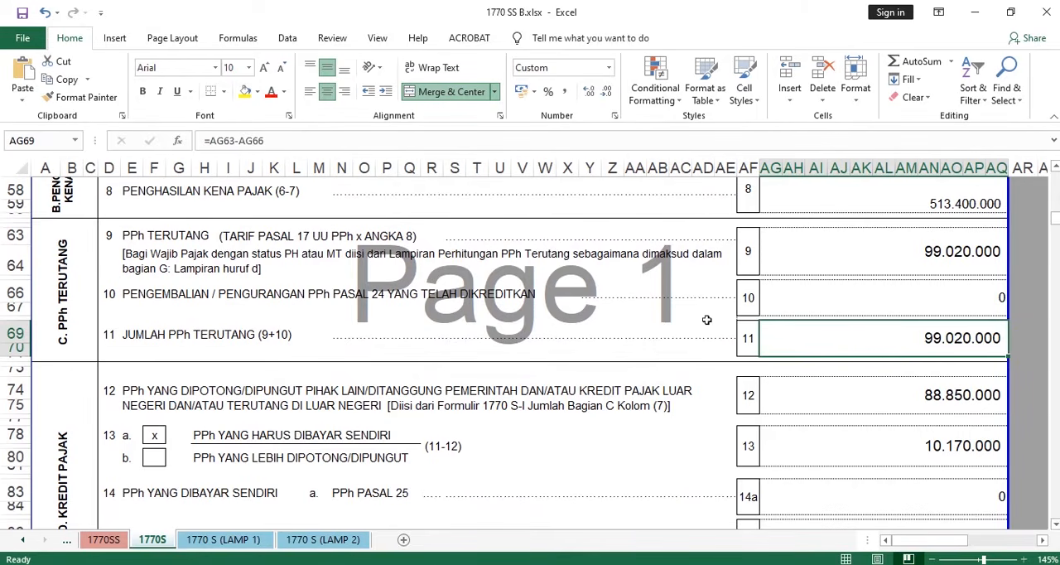
- Compare the withheld tax on line 12 of section D. KREDIT PAJAK with item 20 of the withholding slip in the Acrobat PDF
scroll(559, 230, down, 2)
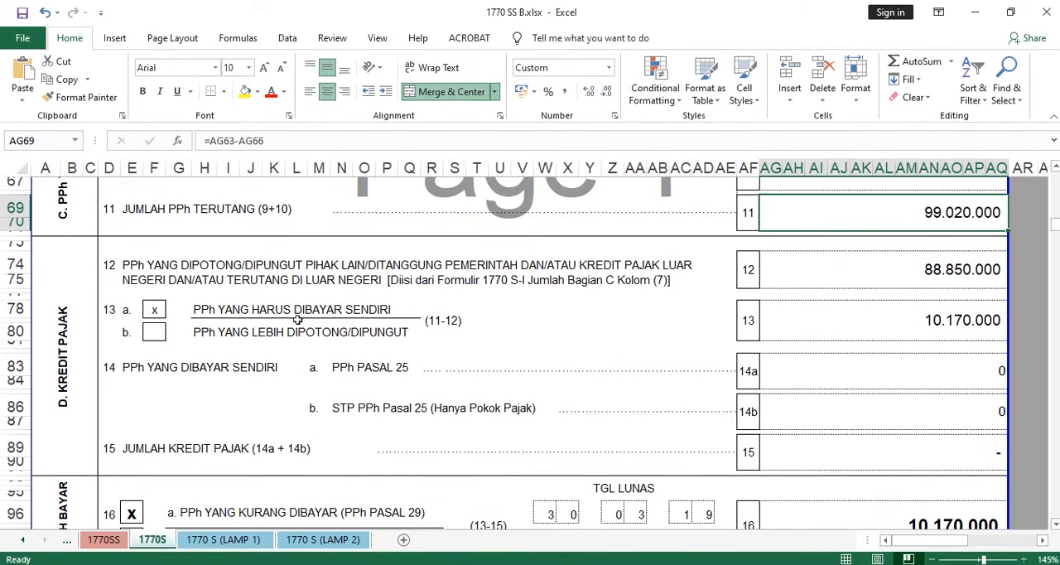
click(49, 400)
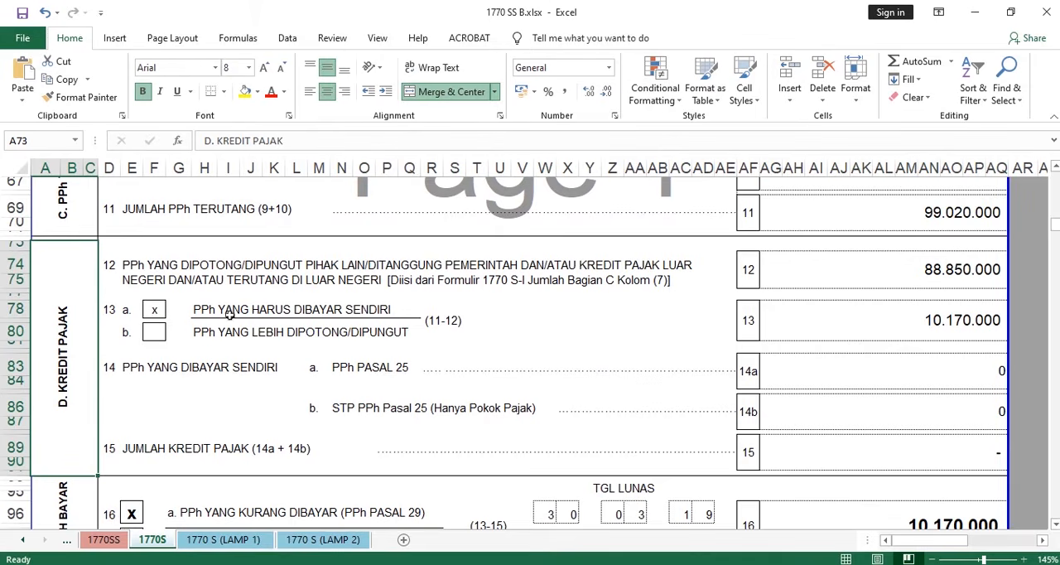
click(131, 265)
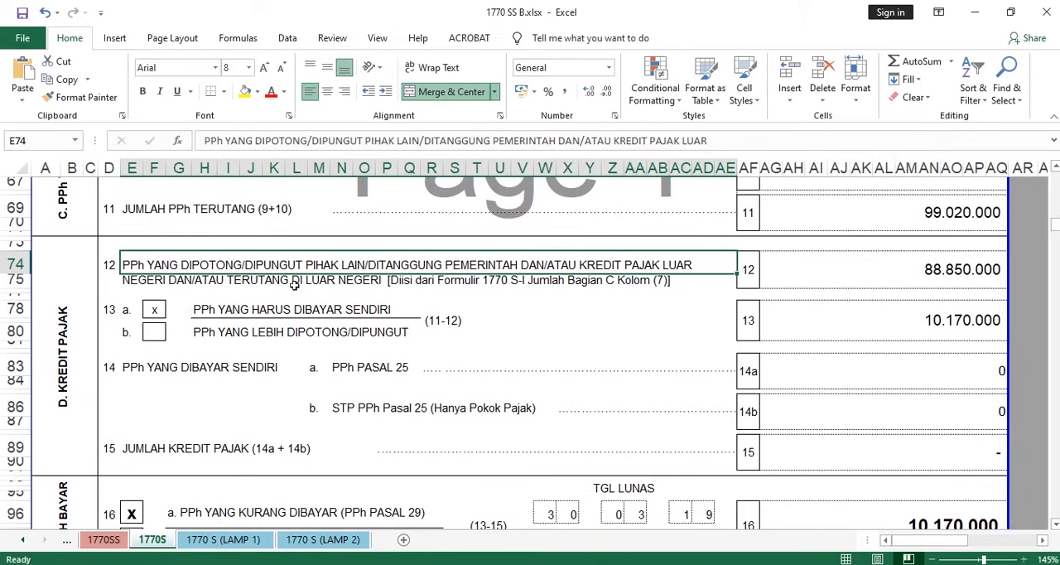
drag(136, 283, 1032, 290)
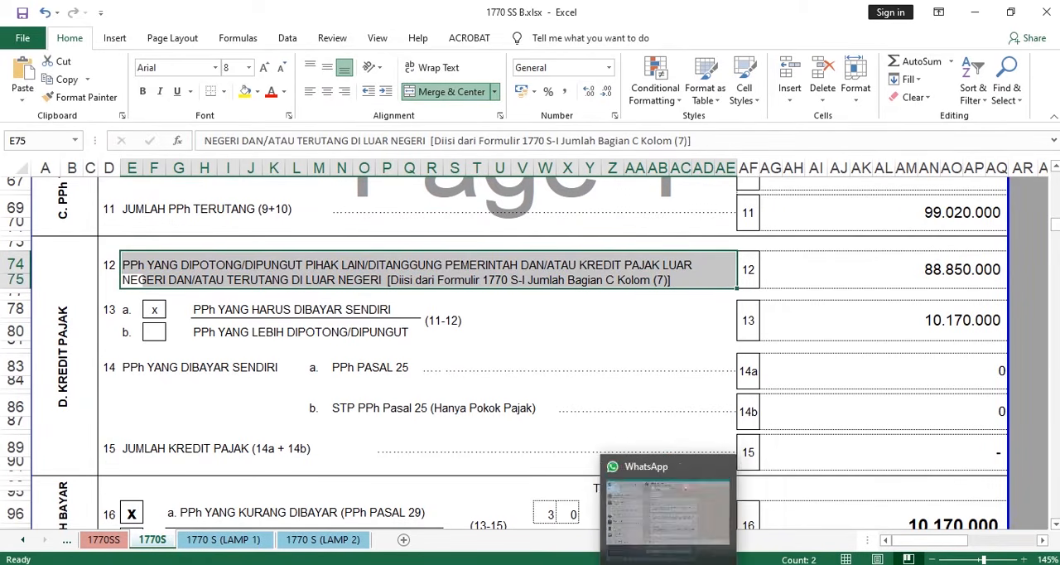
click(650, 563)
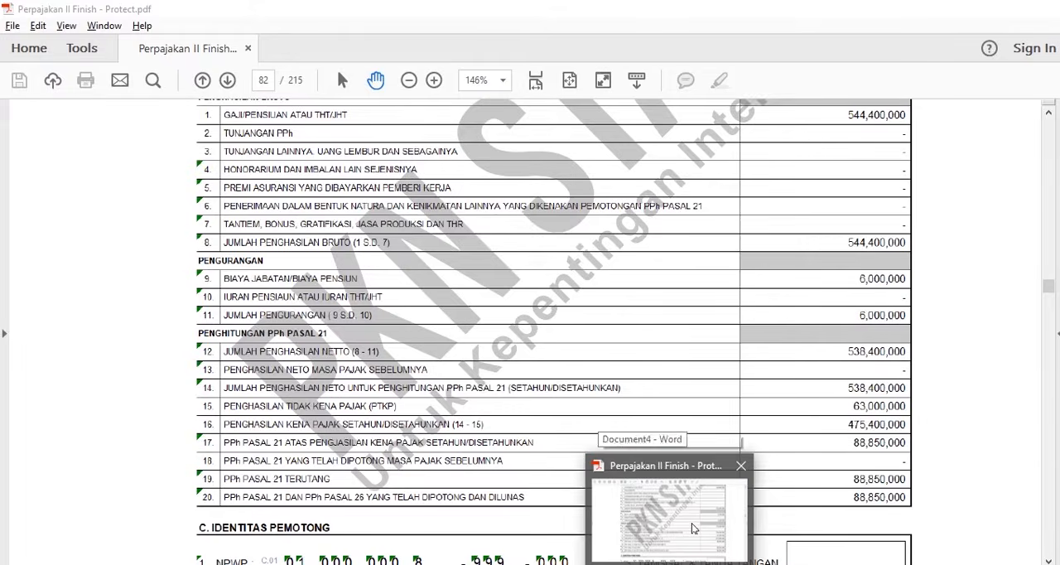
scroll(865, 497, down, 3)
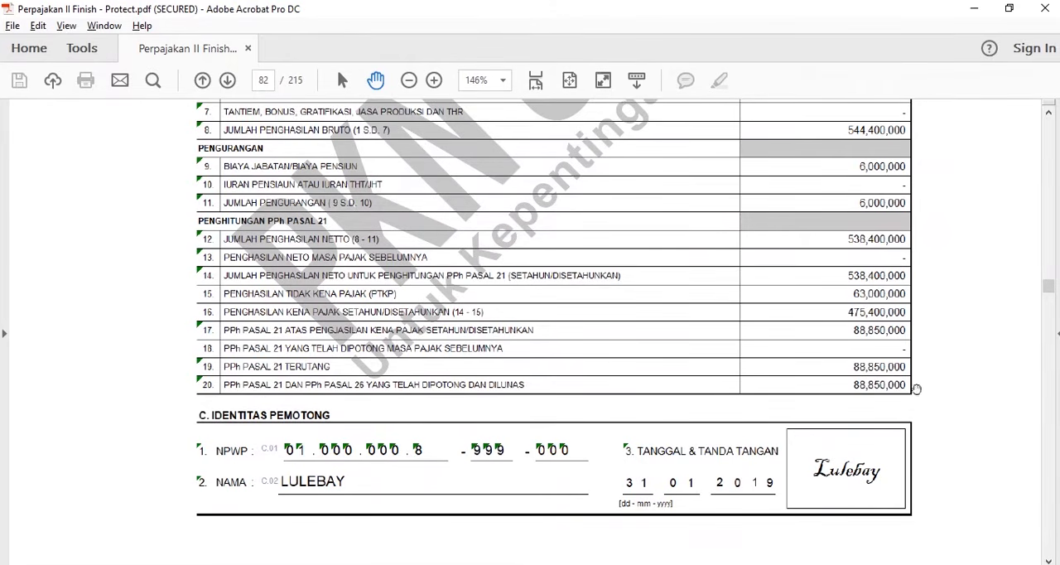
click(975, 9)
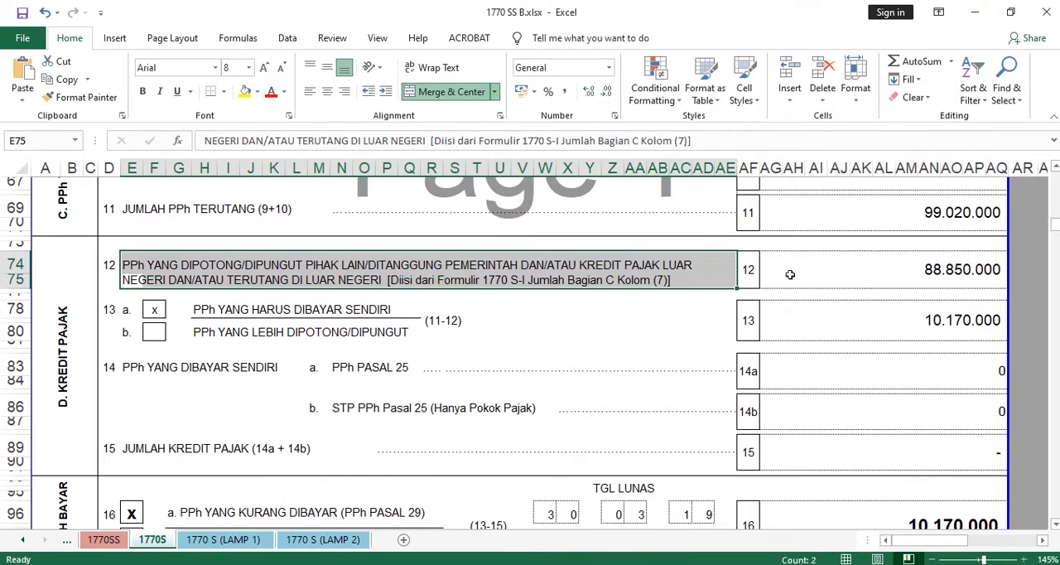
scroll(954, 358, up, 3)
scroll(954, 359, up, 1)
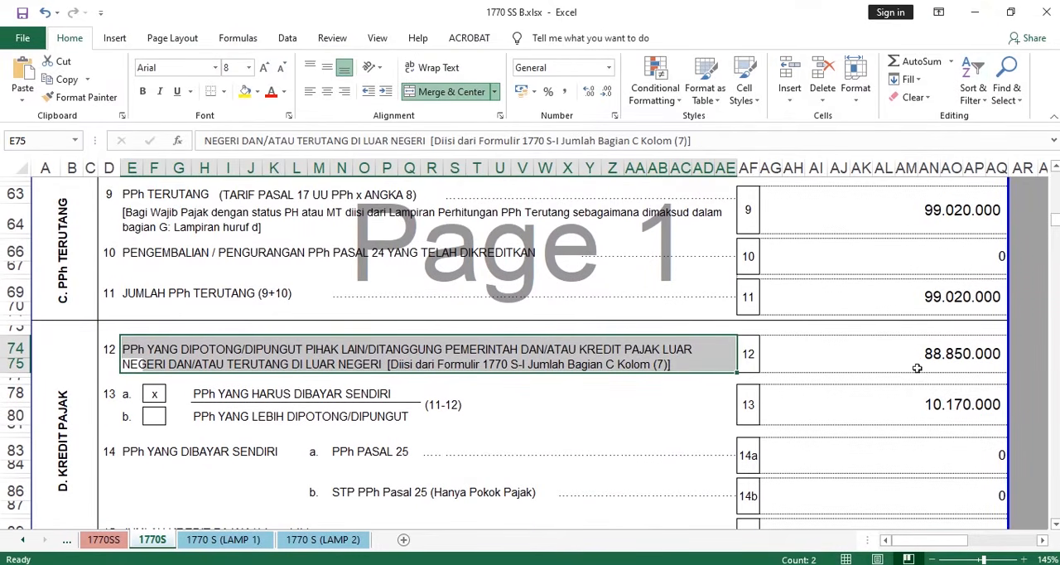
click(959, 348)
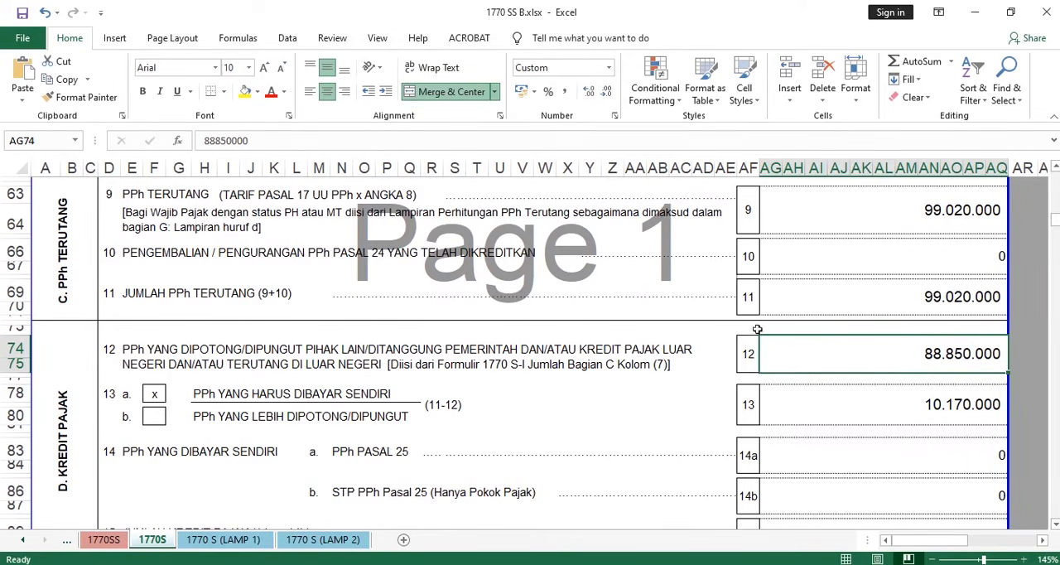
- Examine how the line 13 amount is derived by subtracting line 12 from line 11, including its formula
click(109, 398)
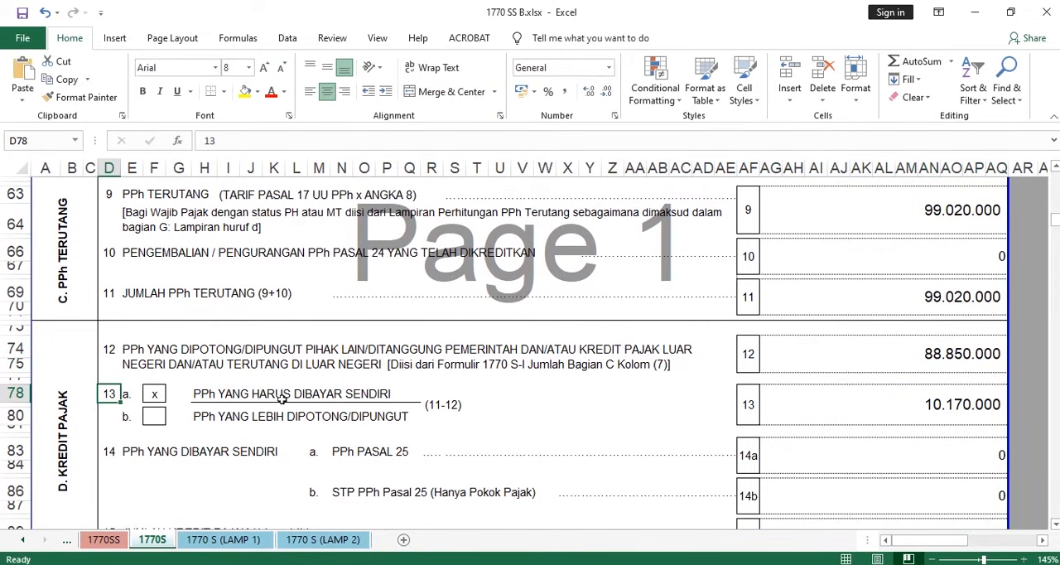
click(868, 402)
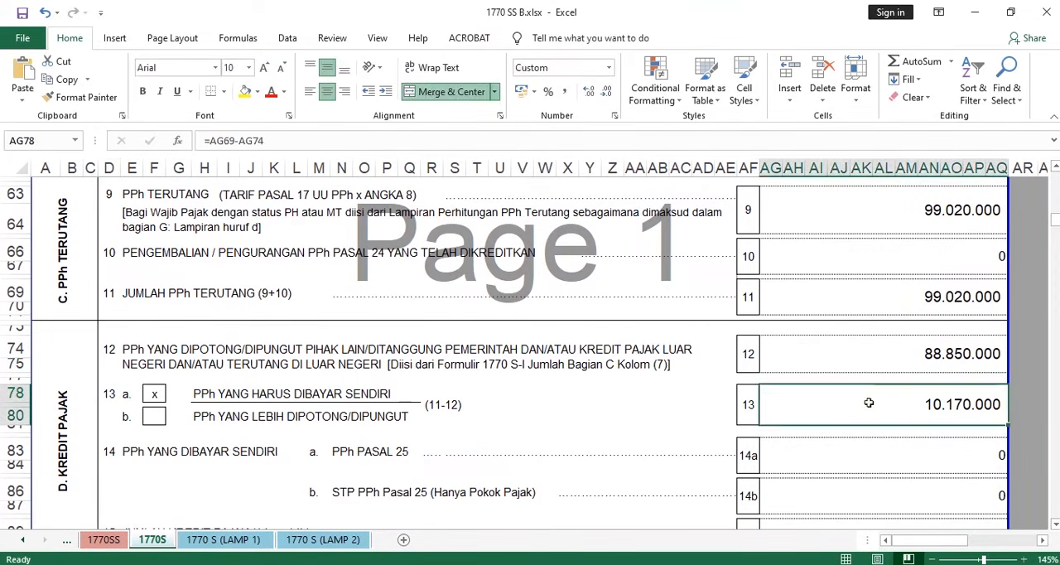
drag(156, 300, 1006, 299)
drag(136, 358, 886, 364)
click(946, 359)
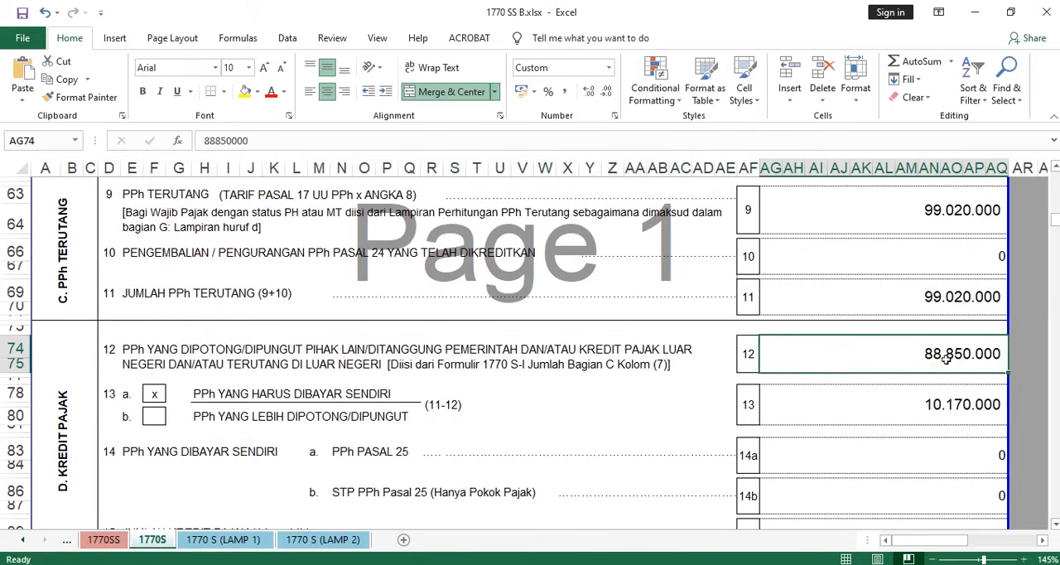
drag(869, 299, 750, 304)
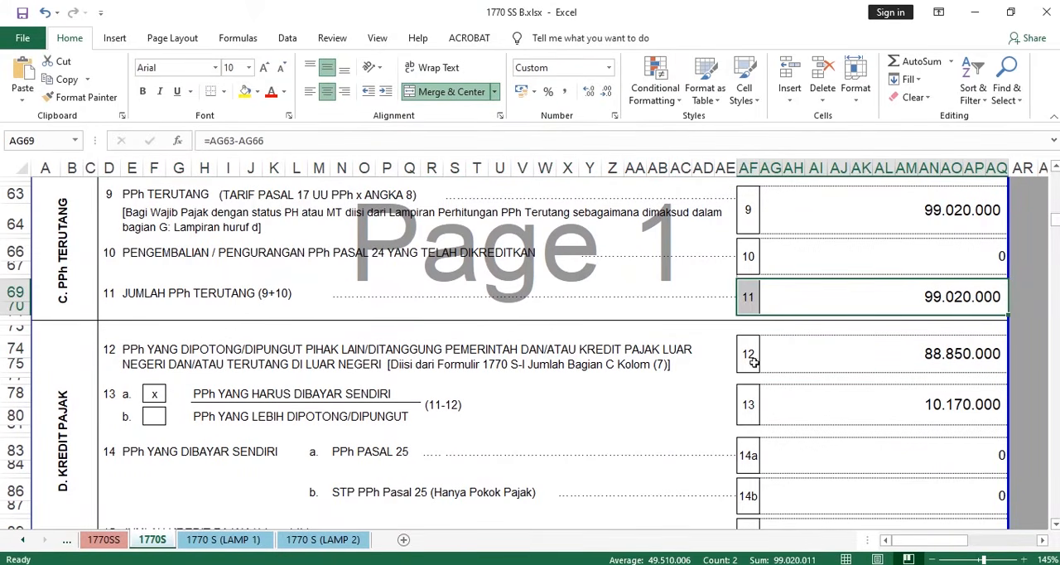
drag(747, 353, 904, 363)
drag(873, 403, 906, 403)
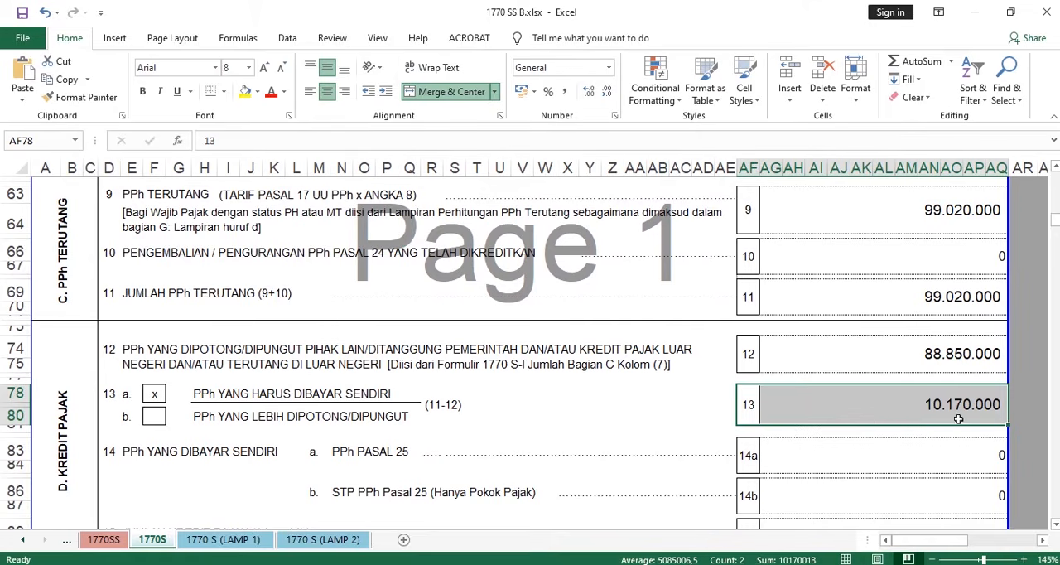
- Make the x in box 13a, PPh YANG HARUS DIBAYAR SENDIRI, bold
click(154, 401)
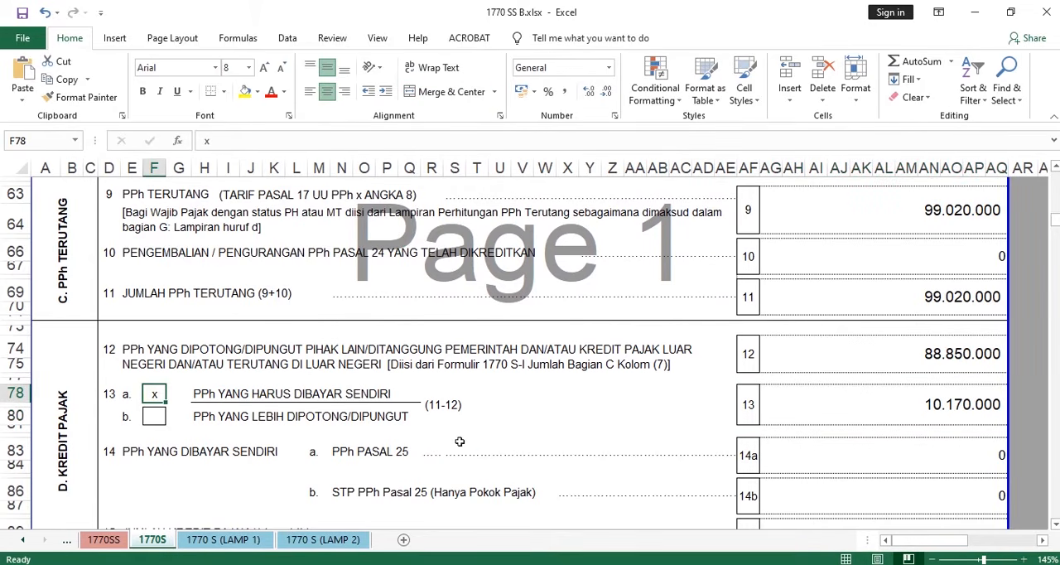
key(ctrl+b)
click(807, 401)
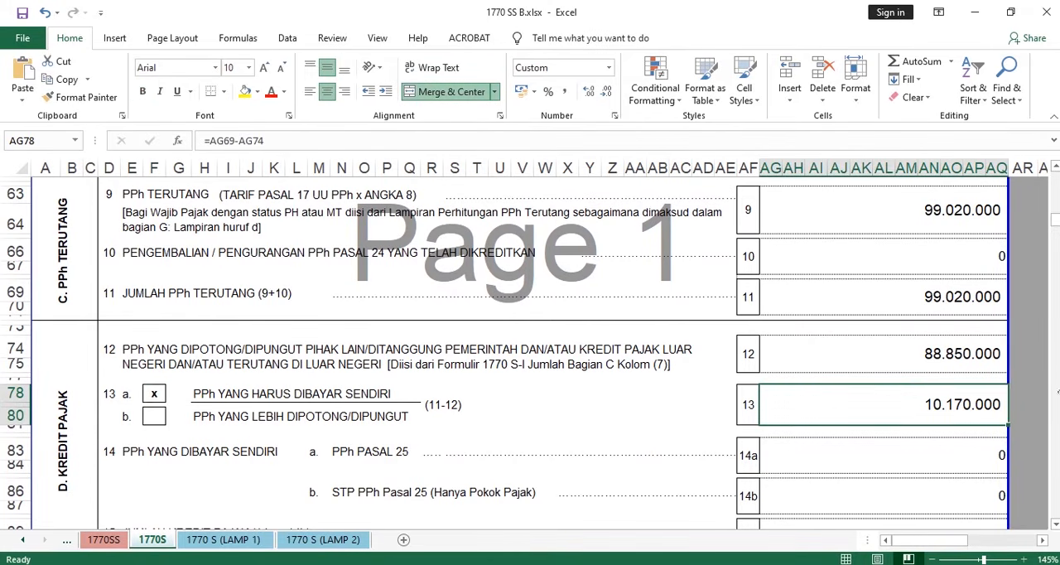
- Examine line 14 on self-paid tax, covering PPh PASAL 25 in 14a, STP PPh Pasal 25 in 14b and their amounts
scroll(883, 347, down, 3)
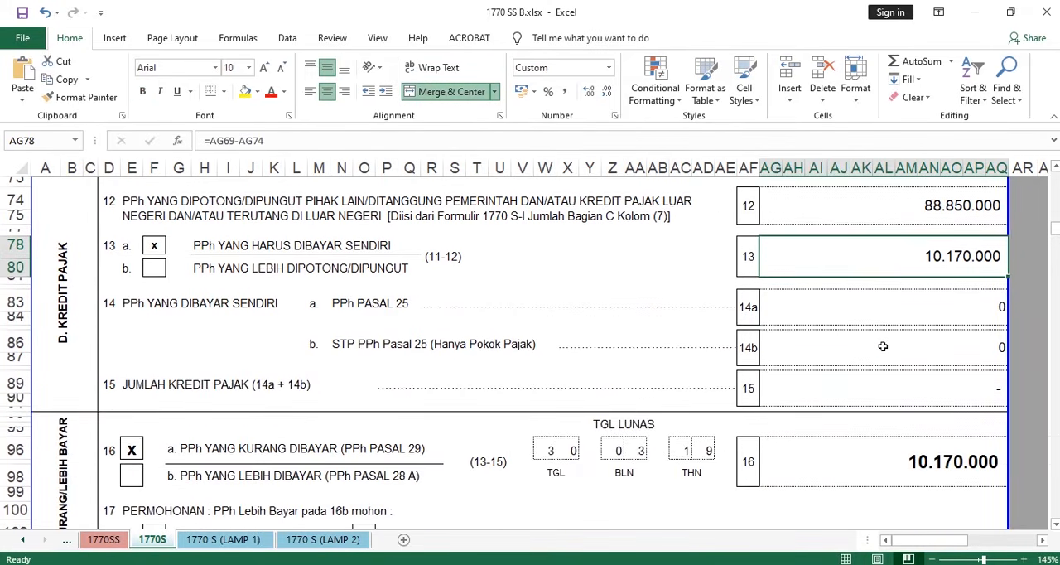
scroll(718, 312, up, 1)
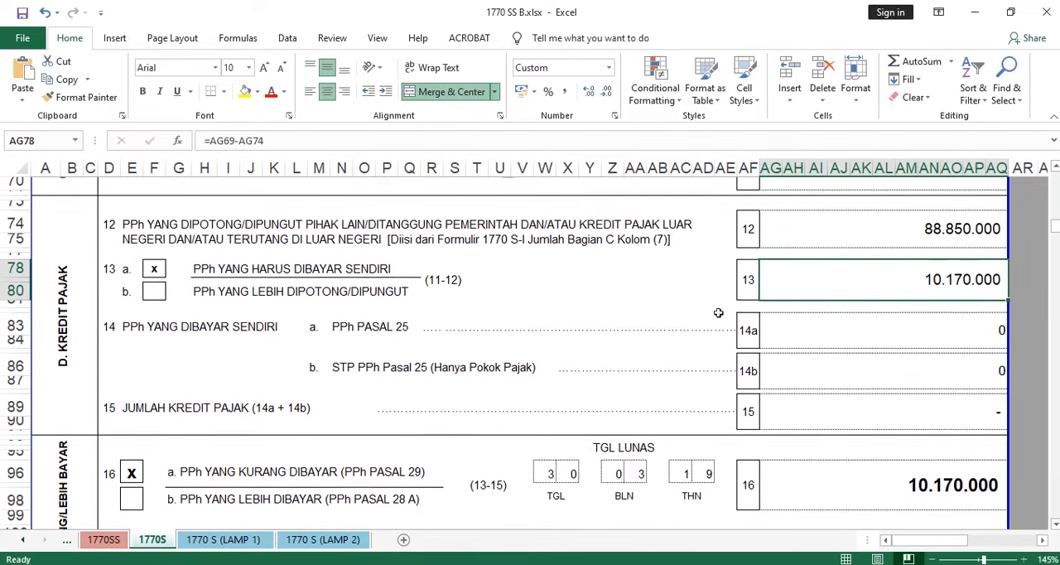
drag(339, 331, 964, 373)
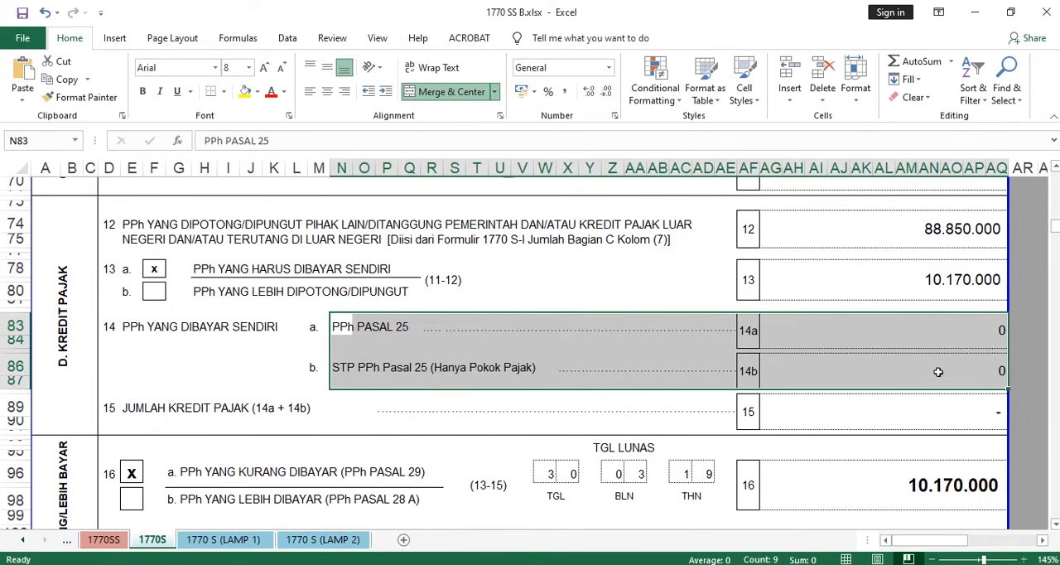
drag(346, 366, 528, 367)
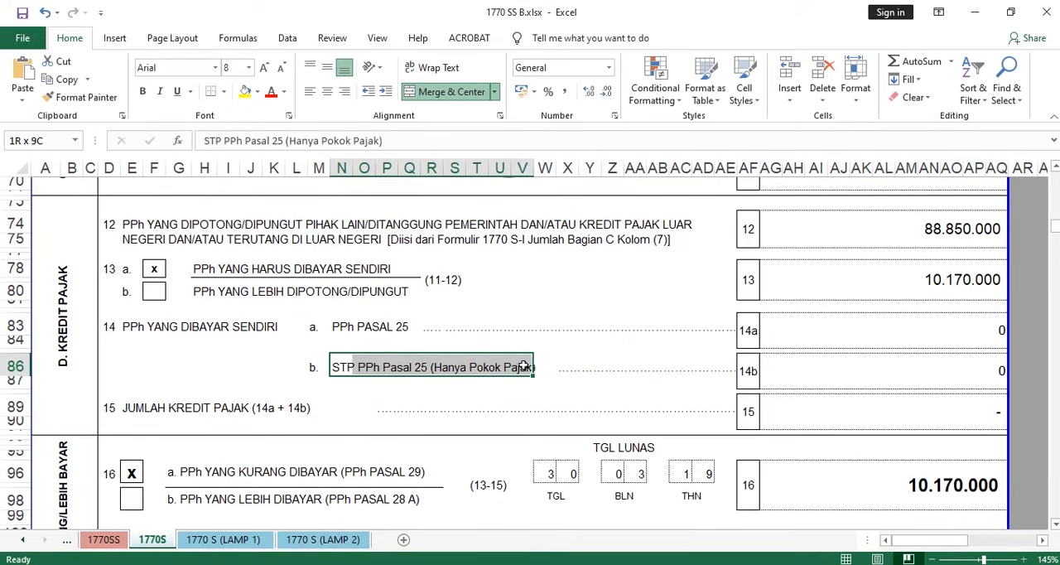
drag(907, 335, 918, 375)
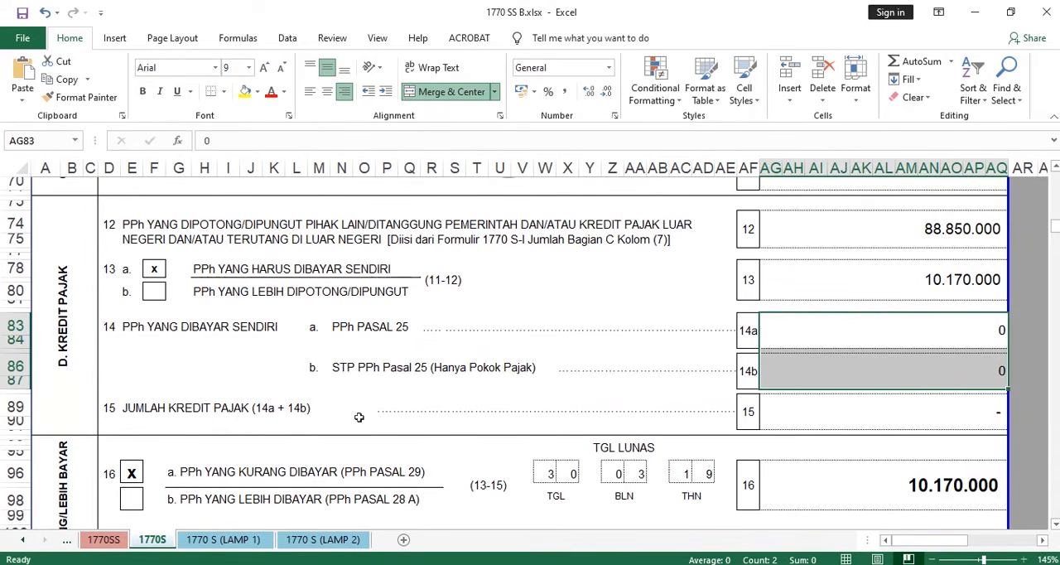
- Examine how JUMLAH KREDIT PAJAK on line 15 is the sum of lines 14a and 14b
drag(337, 412, 686, 392)
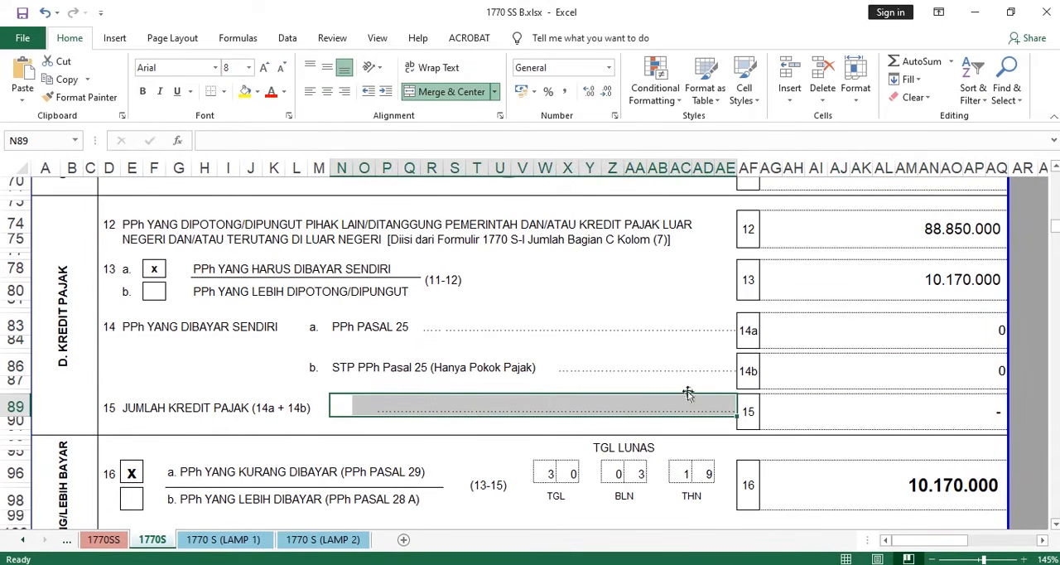
drag(741, 330, 831, 348)
drag(741, 378, 909, 368)
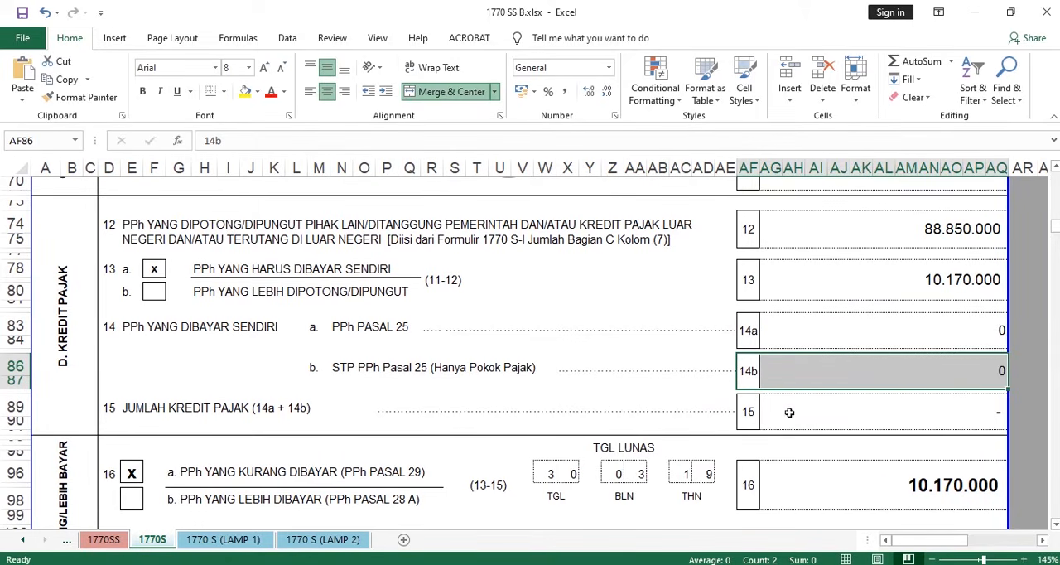
drag(746, 414, 885, 412)
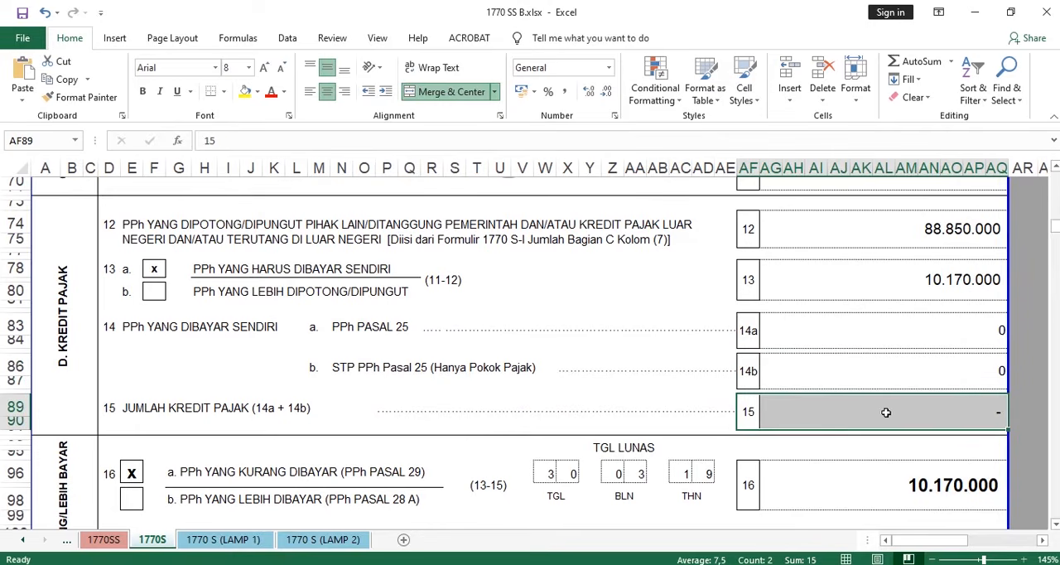
- Examine section E alongside the line 13 and line 15 amounts in section D that feed line 16
scroll(492, 383, down, 1)
scroll(492, 382, down, 1)
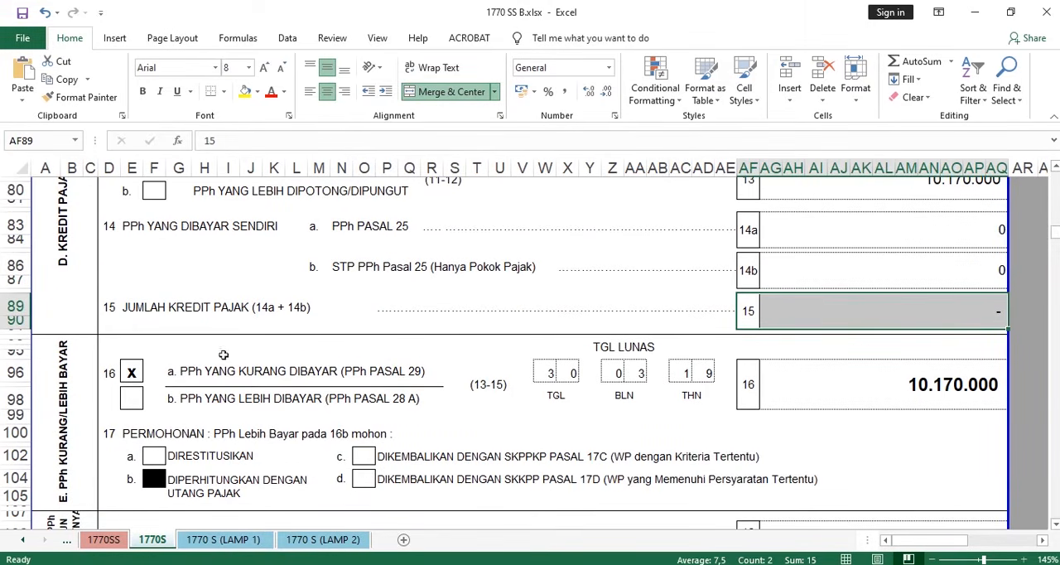
scroll(223, 354, down, 2)
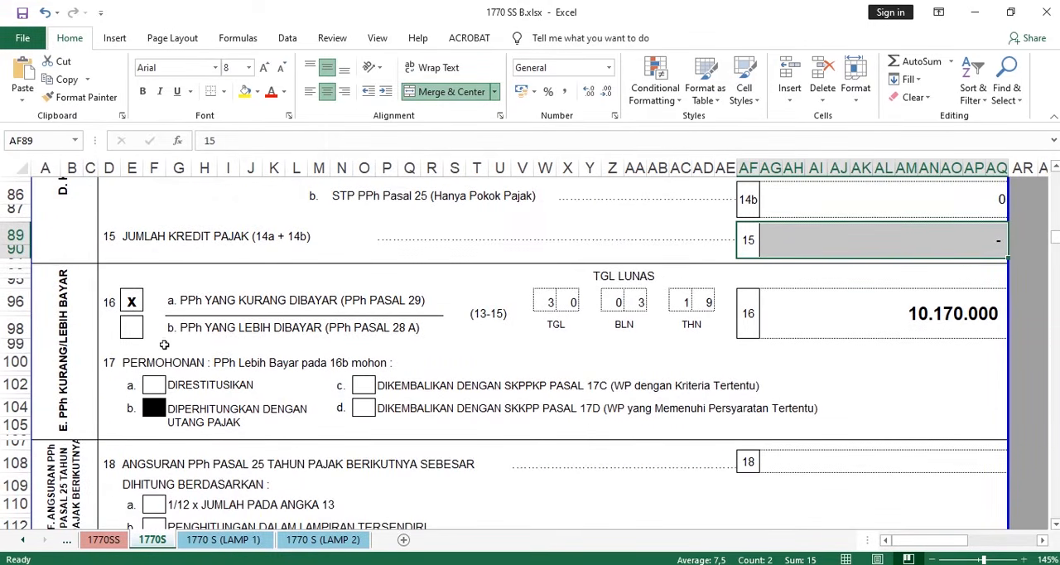
scroll(164, 345, down, 1)
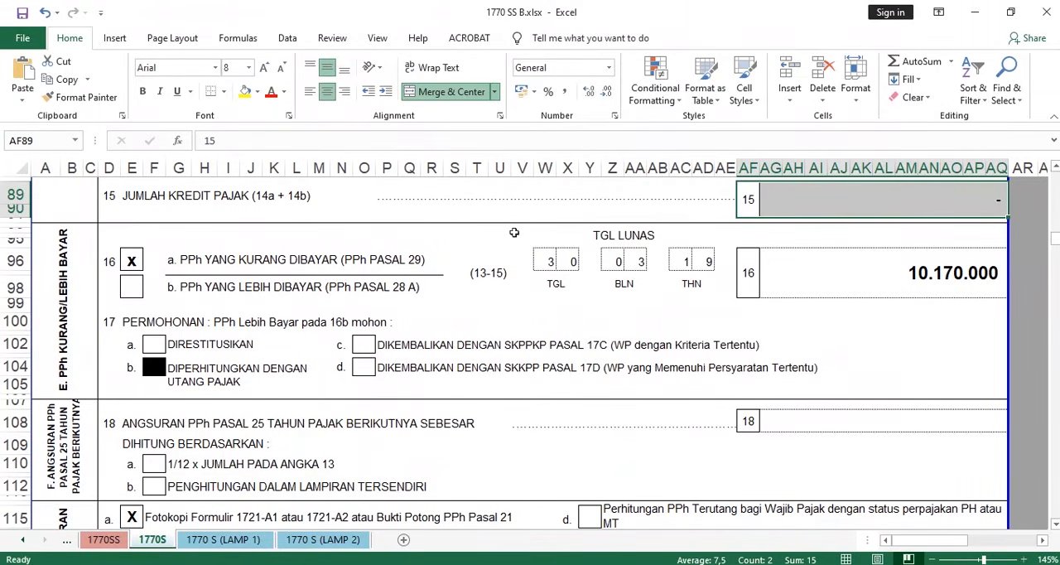
scroll(654, 225, up, 3)
click(883, 292)
scroll(814, 284, up, 2)
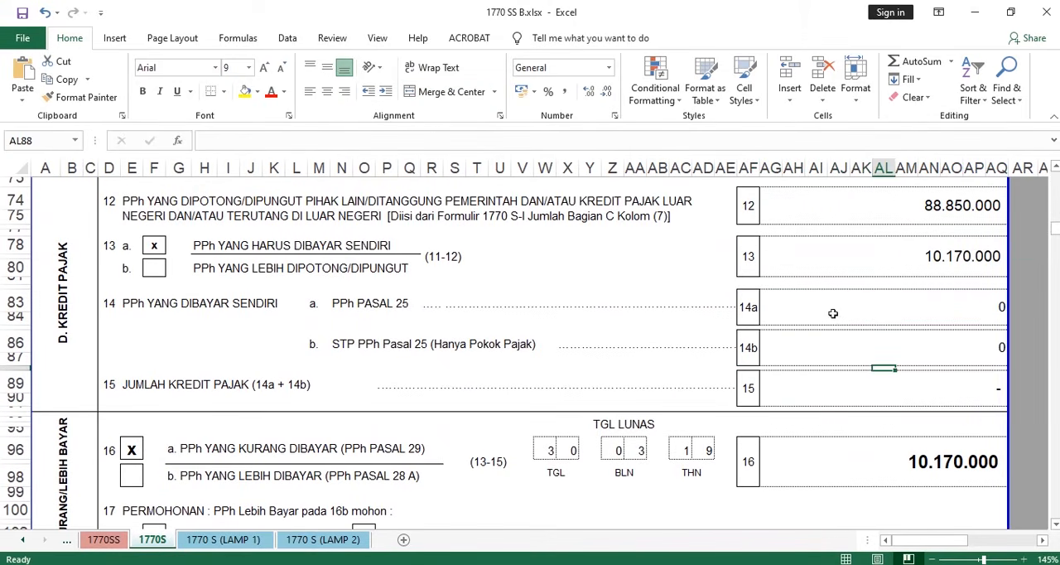
click(311, 251)
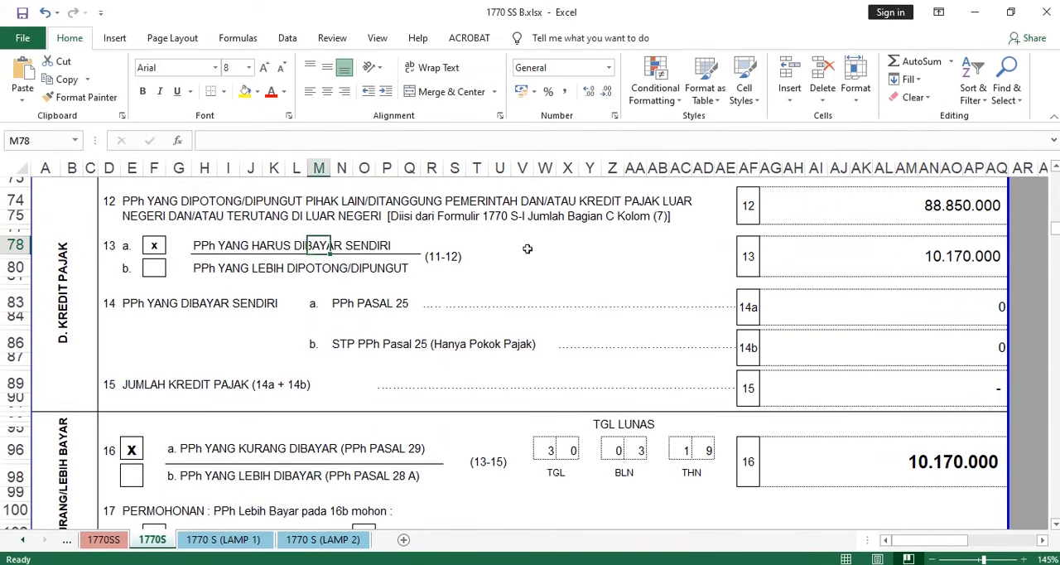
click(949, 250)
mouse_move(927, 270)
mouse_down()
mouse_move(732, 260)
mouse_move(920, 282)
mouse_up()
scroll(828, 249, down, 3)
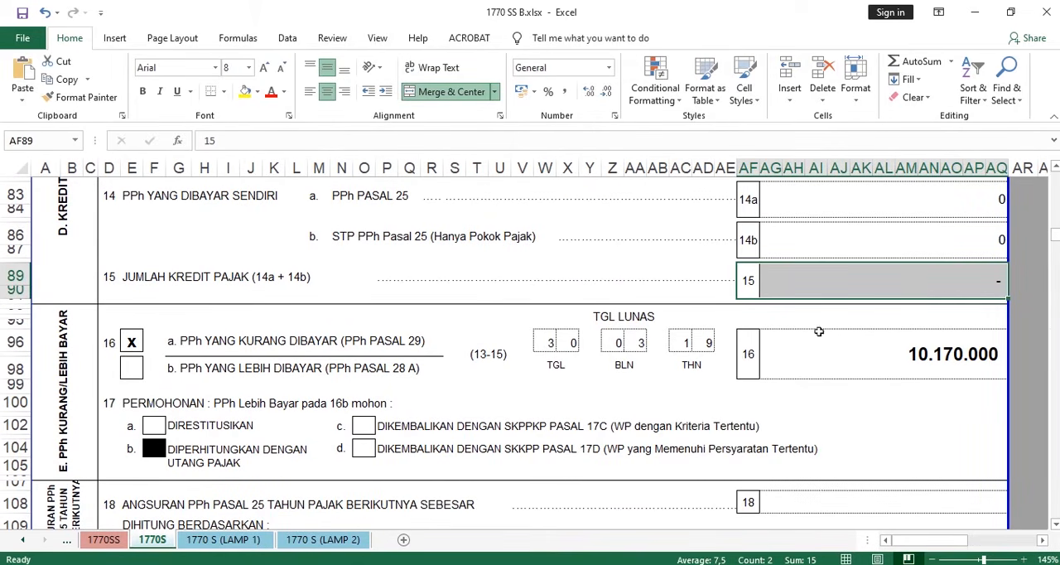
- Examine how the line 16 amount follows from subtracting line 15 from line 13
scroll(826, 349, up, 1)
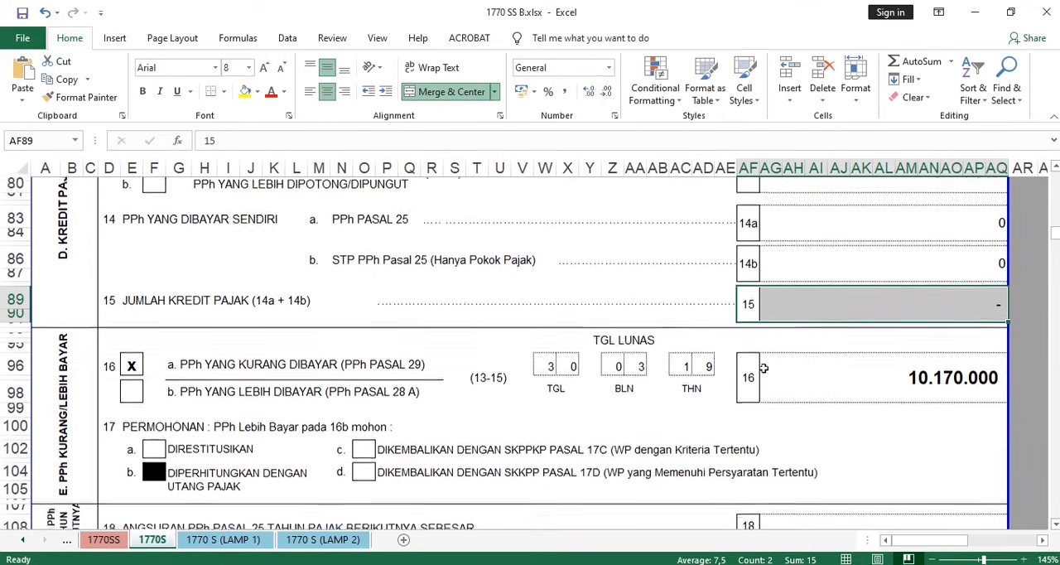
drag(755, 377, 918, 378)
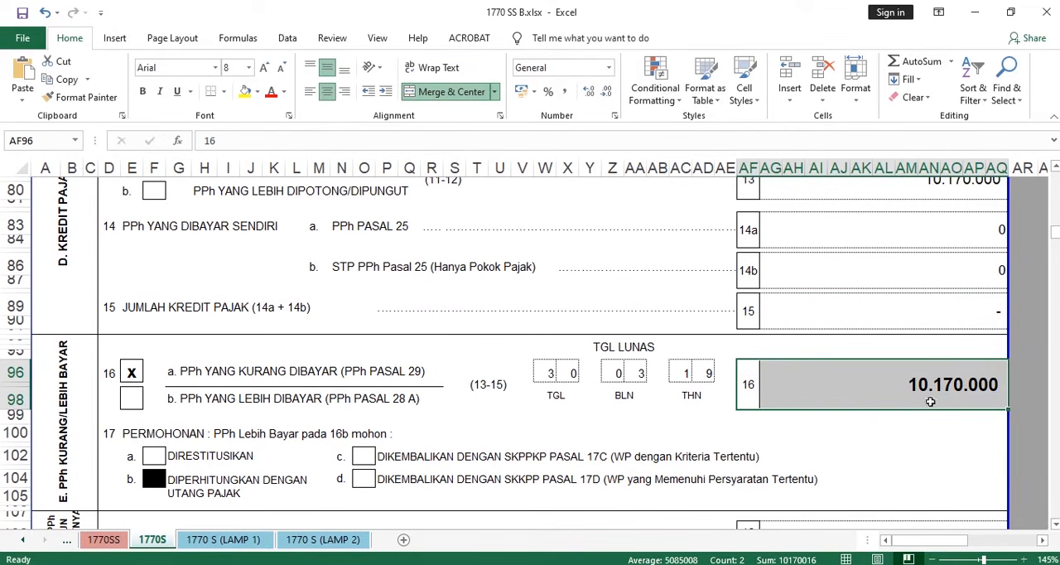
scroll(826, 303, up, 1)
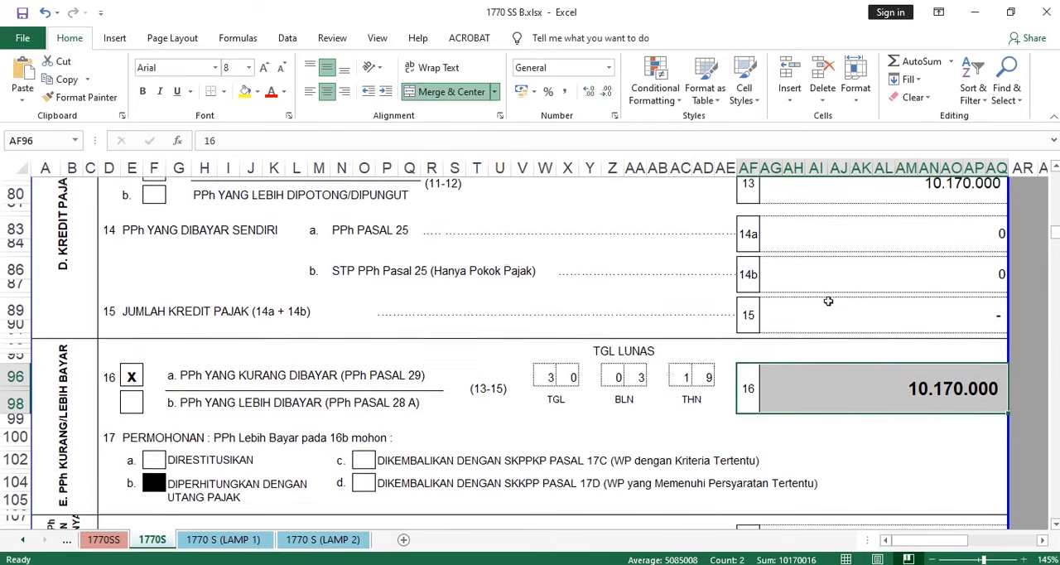
drag(868, 260, 707, 350)
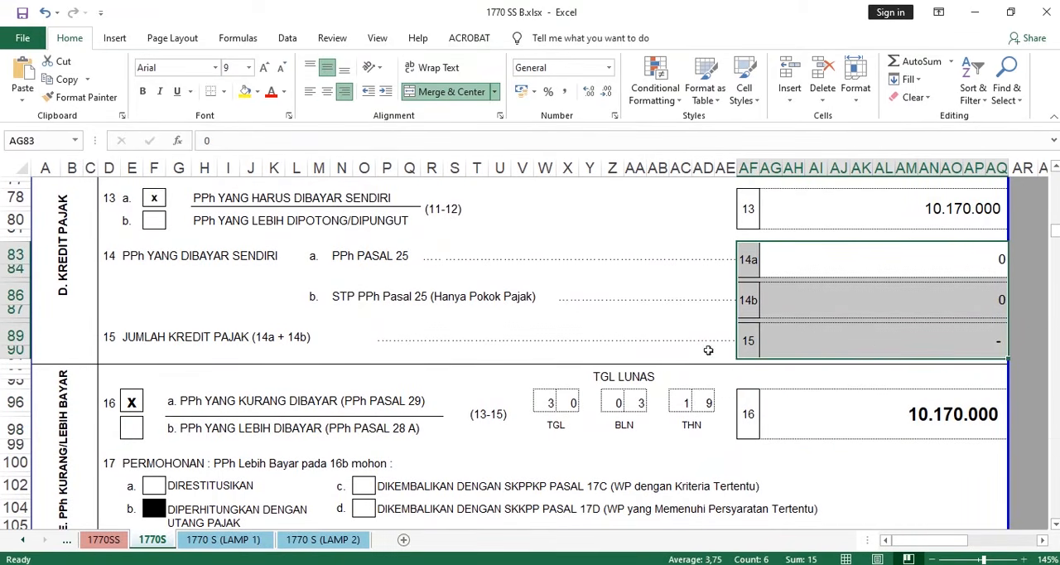
scroll(888, 279, up, 1)
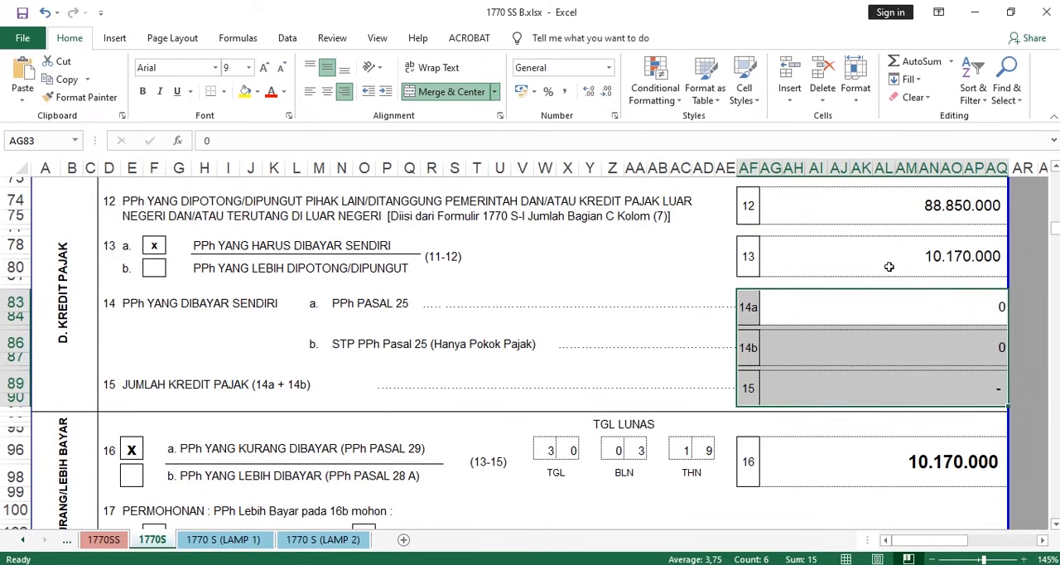
scroll(890, 266, down, 1)
scroll(890, 267, up, 1)
click(916, 254)
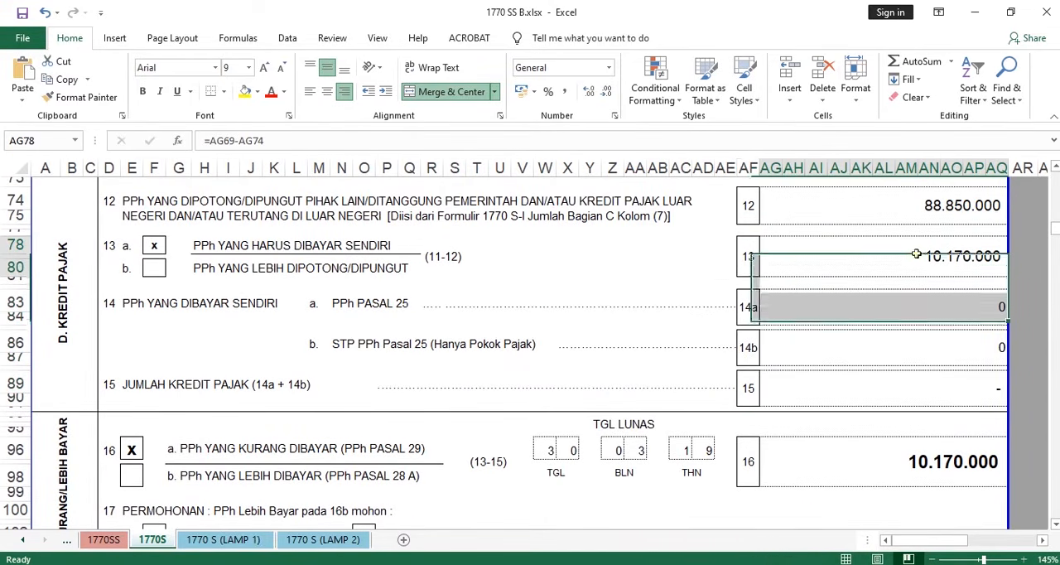
drag(782, 256, 741, 257)
scroll(789, 249, down, 3)
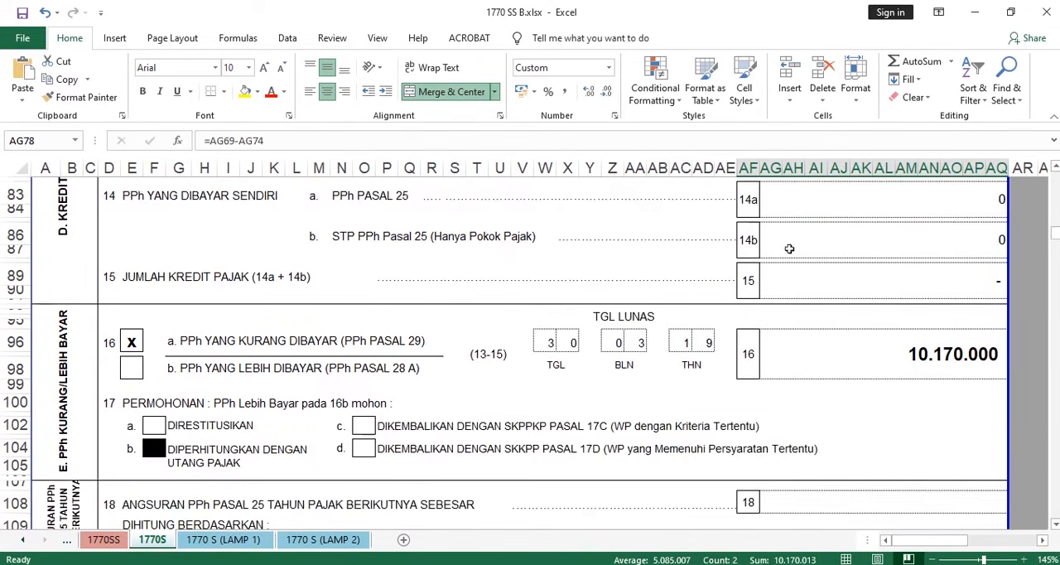
drag(753, 358, 772, 337)
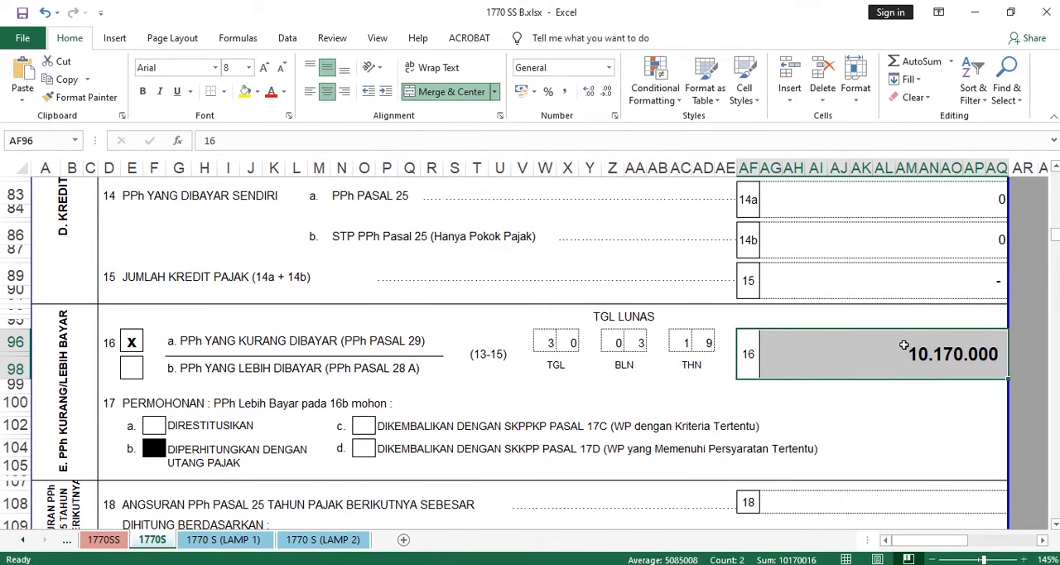
- Compare options 16a, PPh YANG KURANG DIBAYAR, and 16b, PPh YANG LEBIH DIBAYAR, and check the line 16 formula and TGL LUNAS date
drag(198, 341, 424, 341)
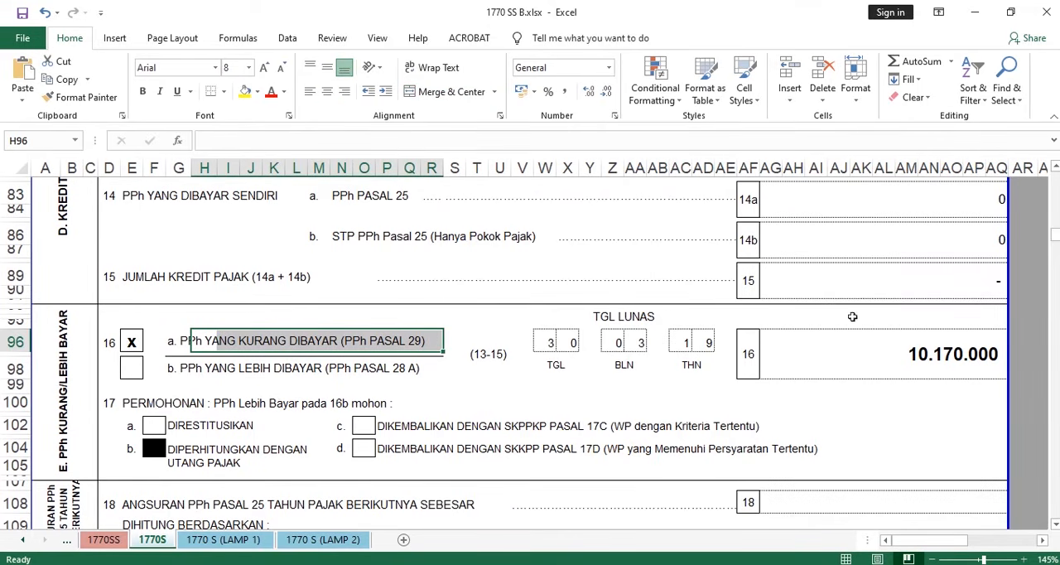
click(870, 358)
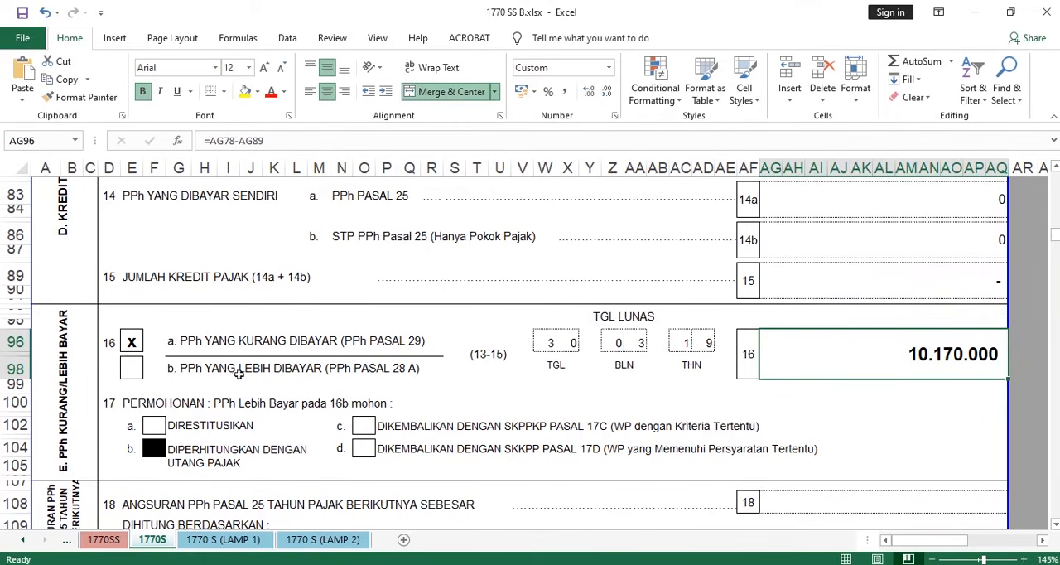
drag(414, 370, 201, 373)
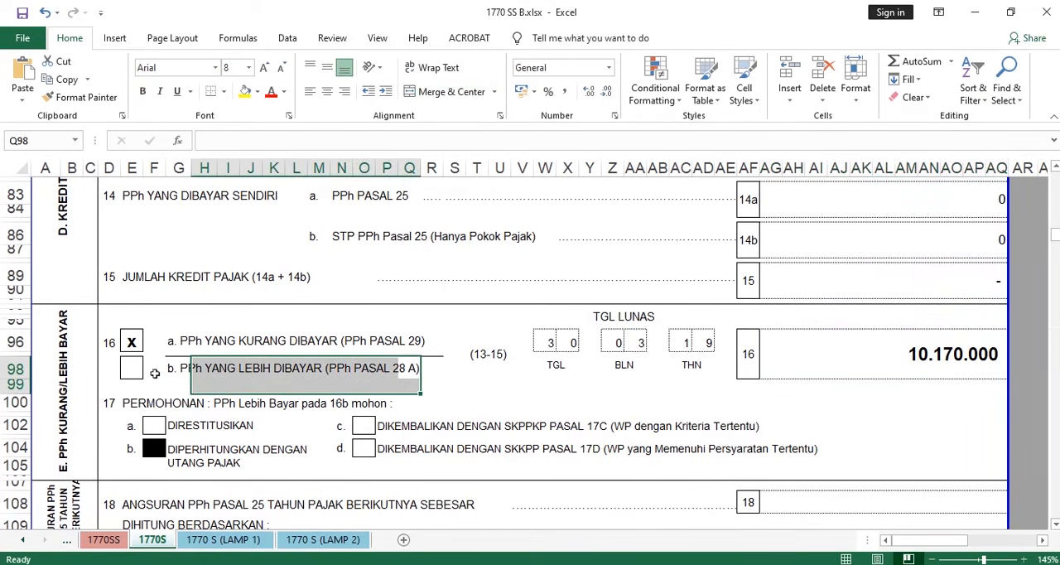
click(137, 371)
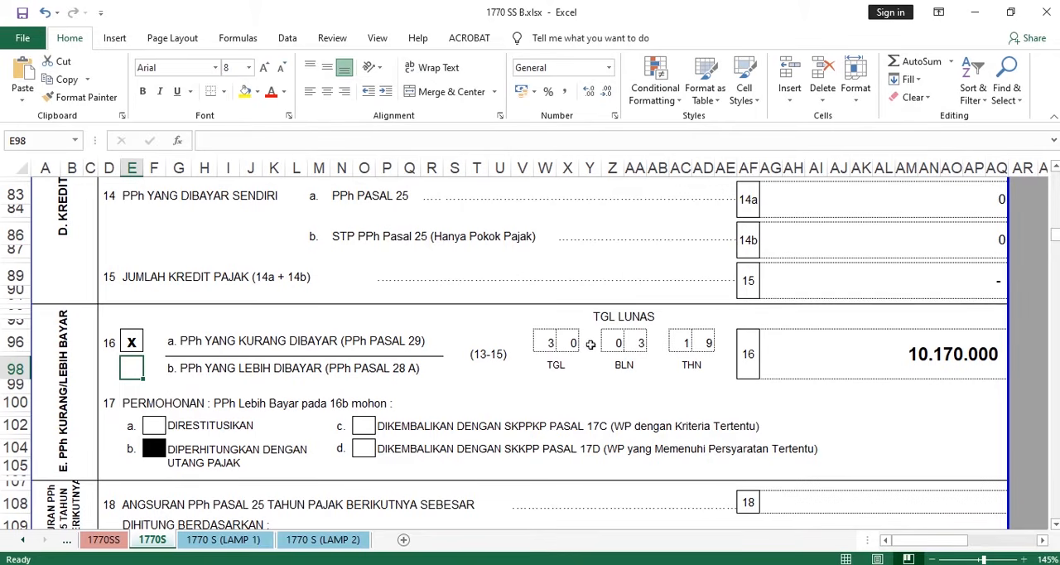
drag(622, 347, 641, 345)
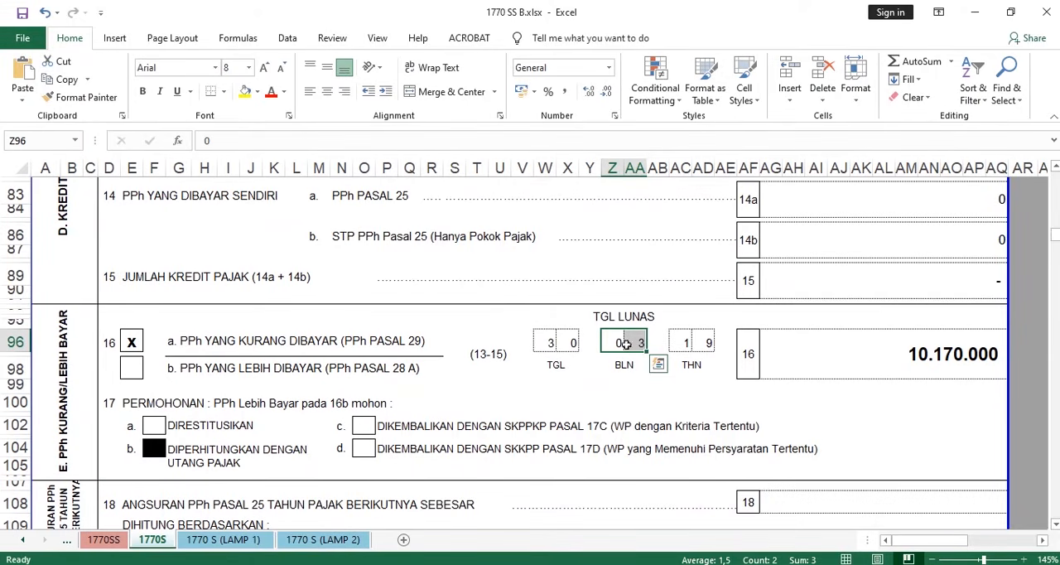
- Examine line 18 on next year's PPh Pasal 25 instalment and attachment a, the Formulir 1721-A1 photocopy, in section G
scroll(600, 303, down, 1)
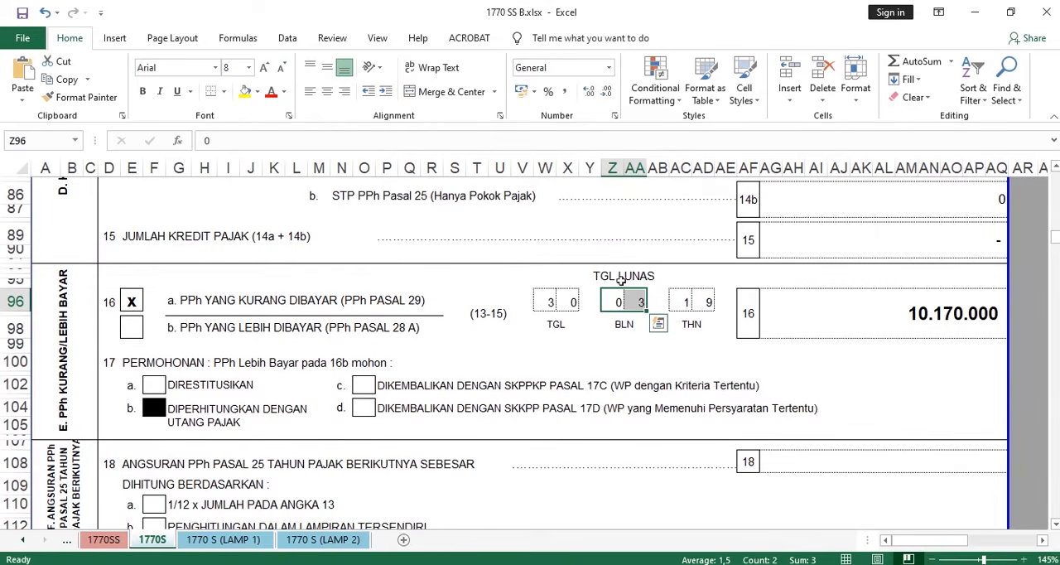
scroll(621, 280, down, 6)
scroll(578, 273, up, 4)
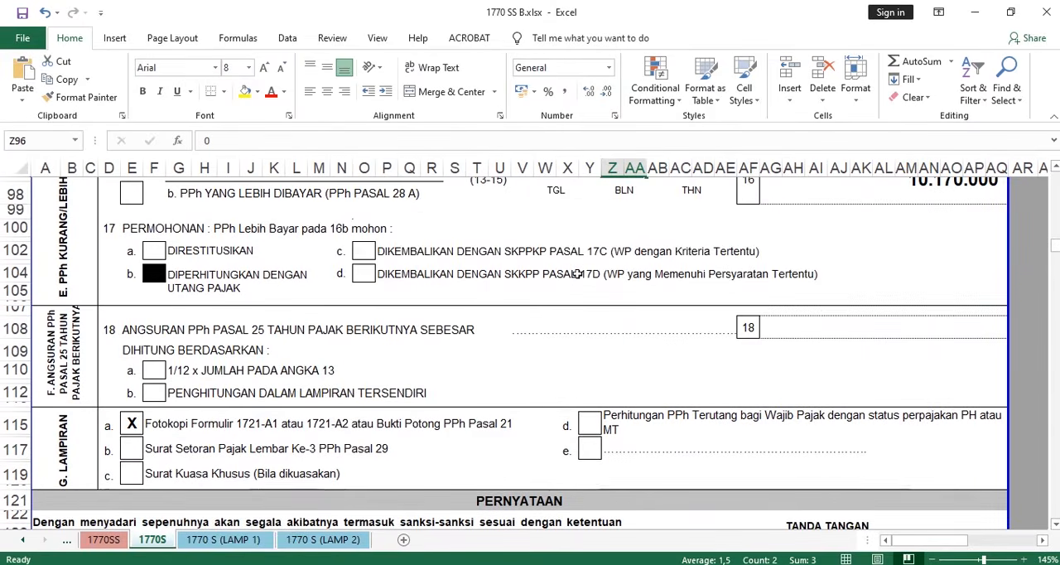
scroll(577, 273, up, 1)
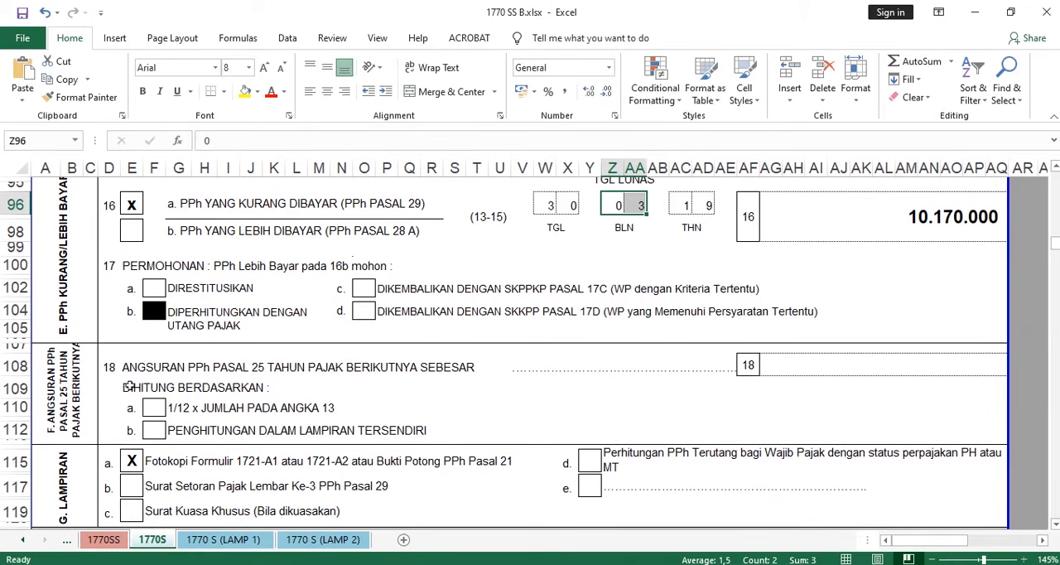
drag(149, 381, 452, 401)
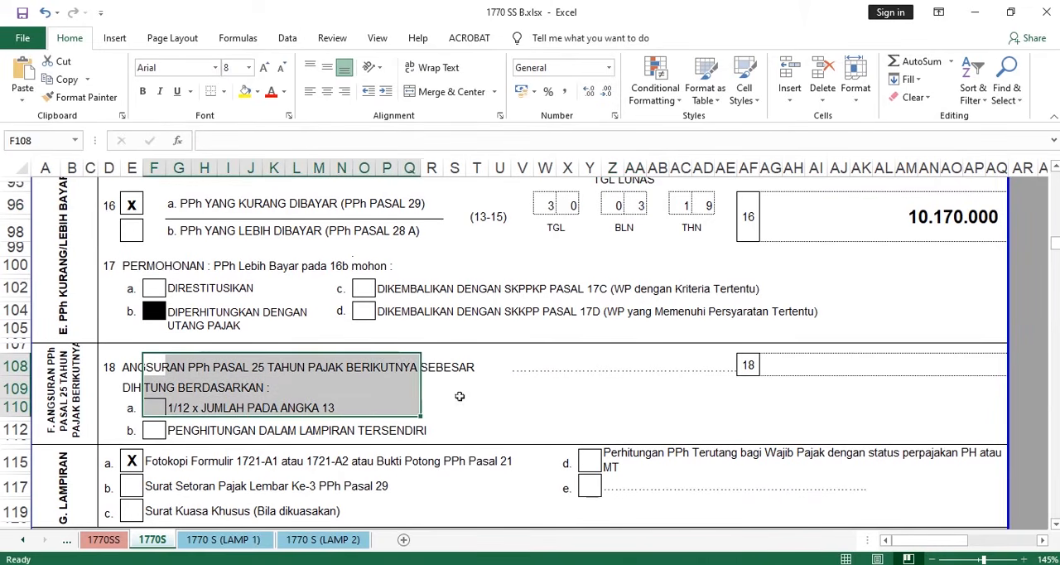
click(489, 393)
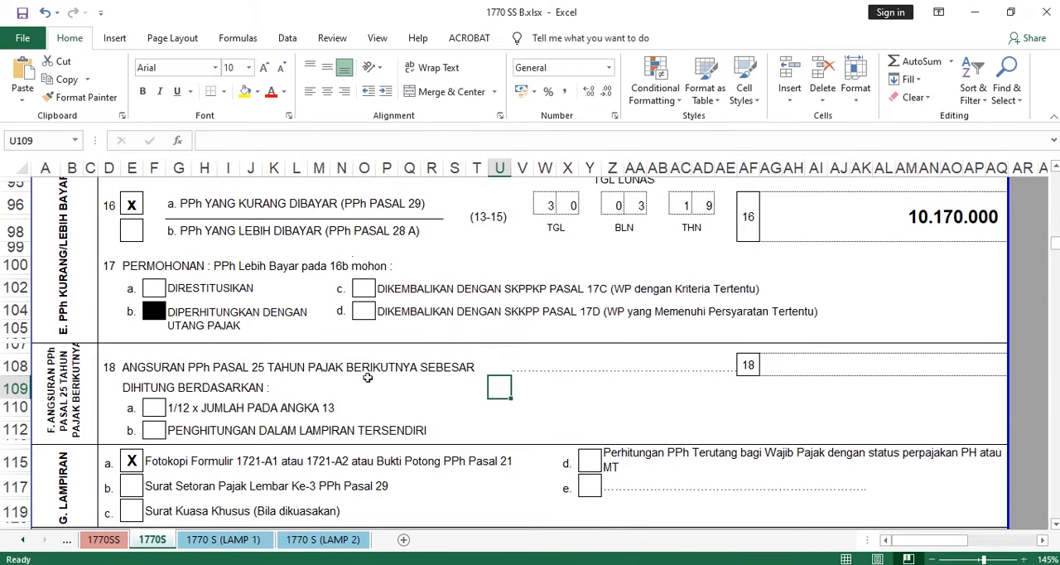
scroll(368, 377, down, 1)
scroll(369, 377, down, 1)
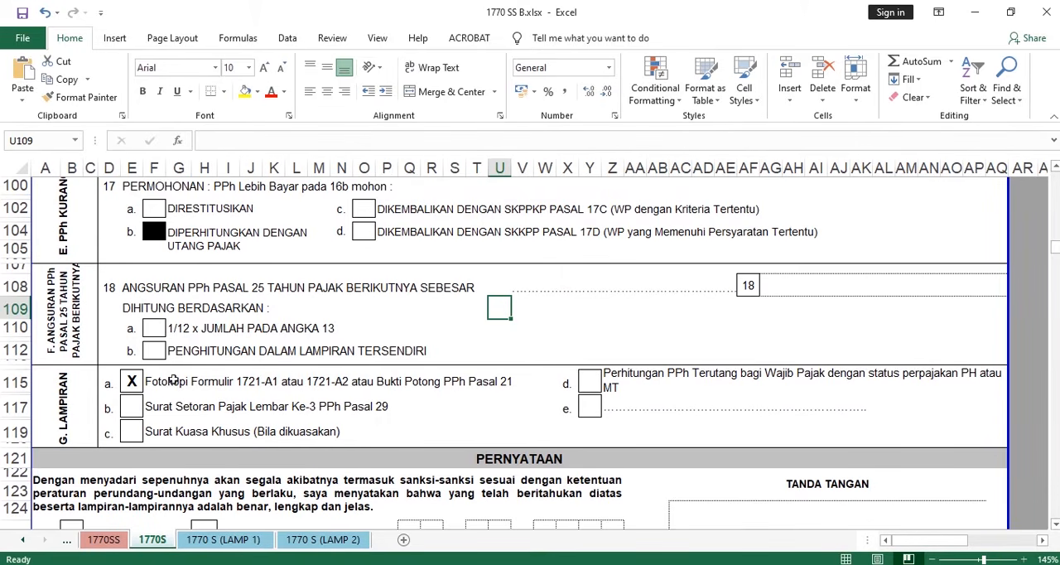
drag(130, 381, 525, 381)
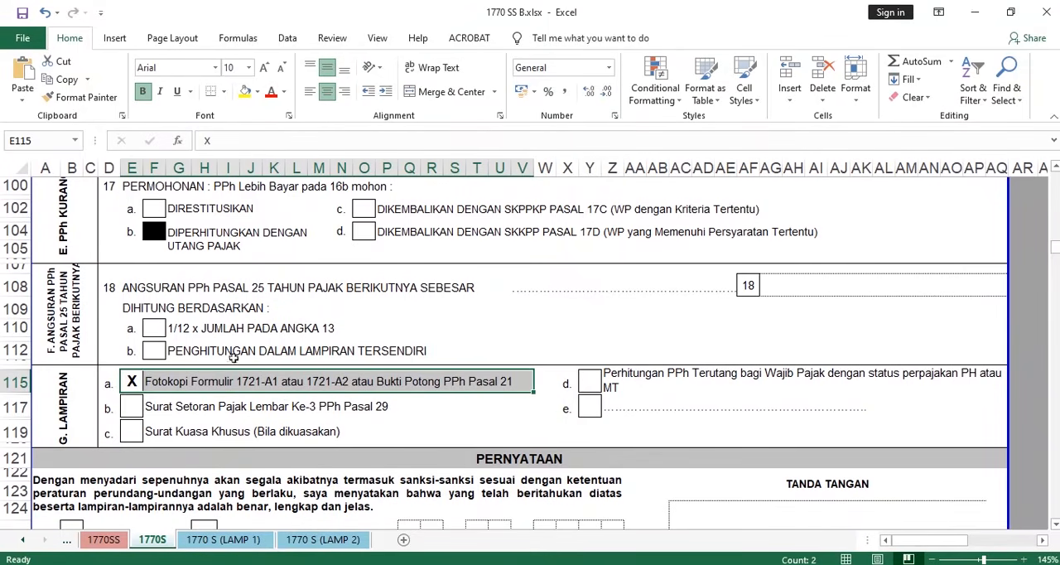
click(128, 387)
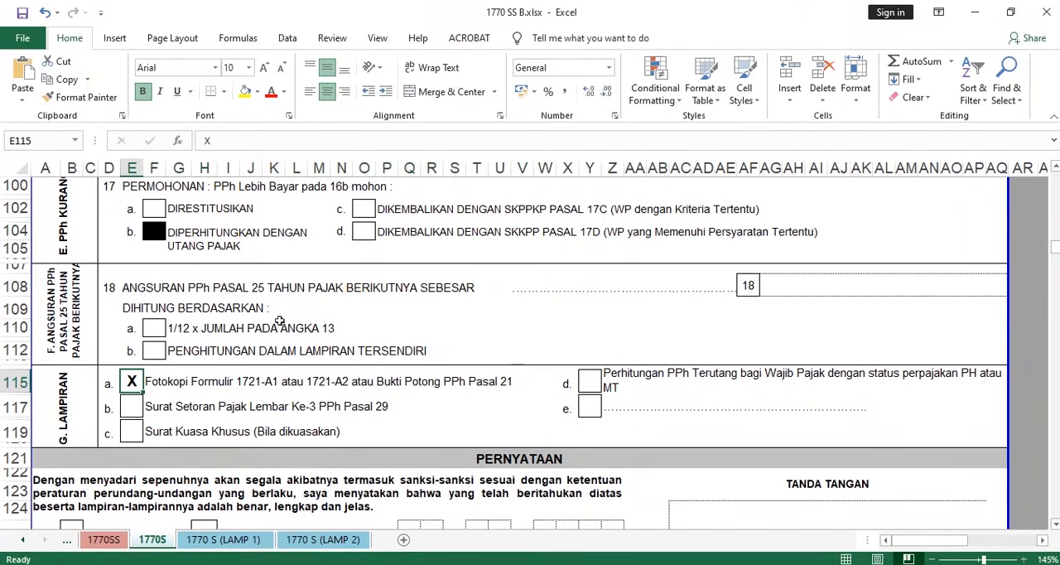
- Mark attachment b, Surat Setoran Pajak Lembar Ke-3 PPh Pasal 29, with a bold, centred X
scroll(284, 303, down, 1)
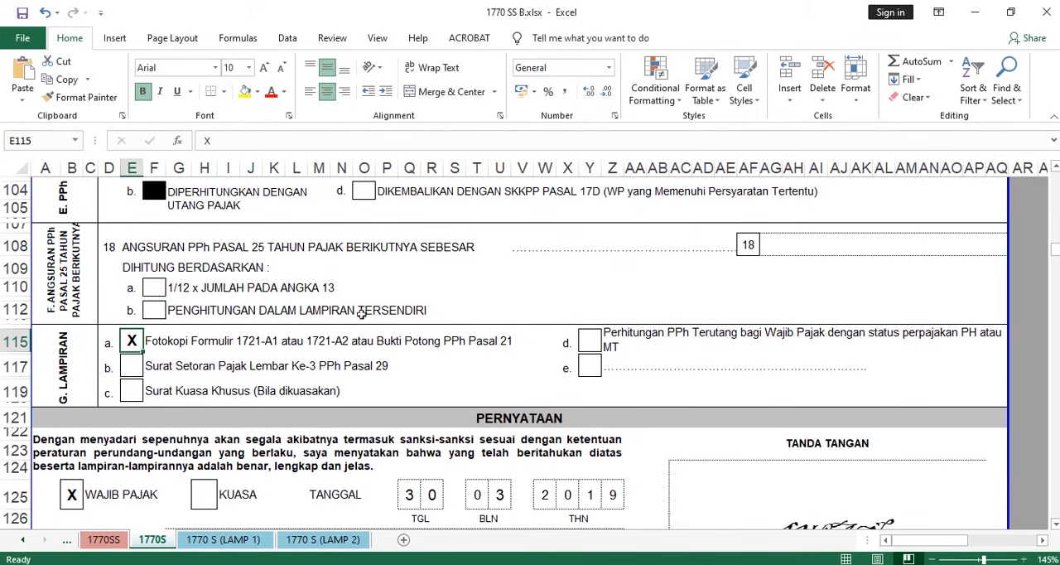
key(Down)
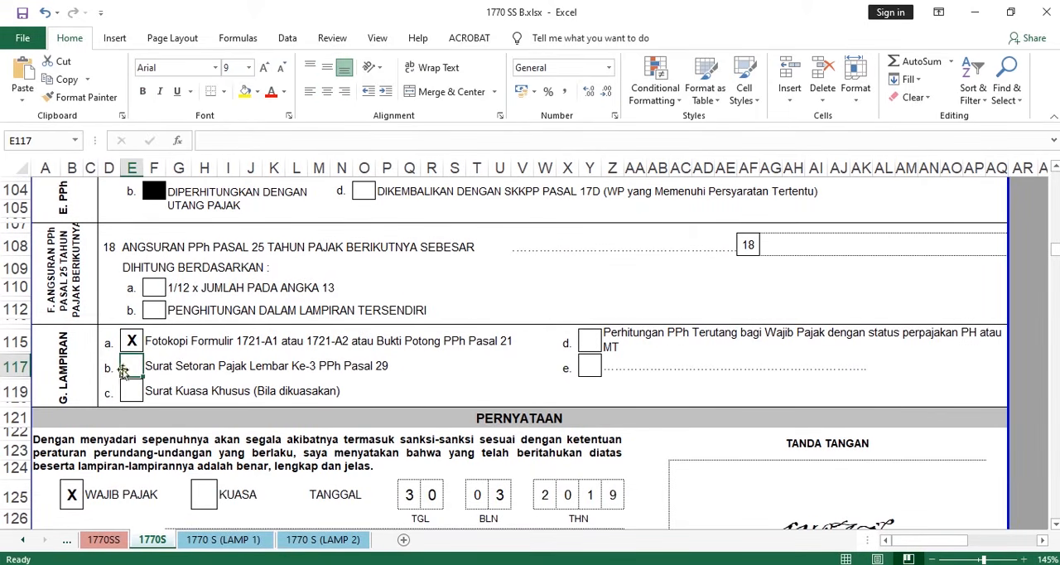
text(X)
click(199, 367)
click(132, 366)
click(143, 91)
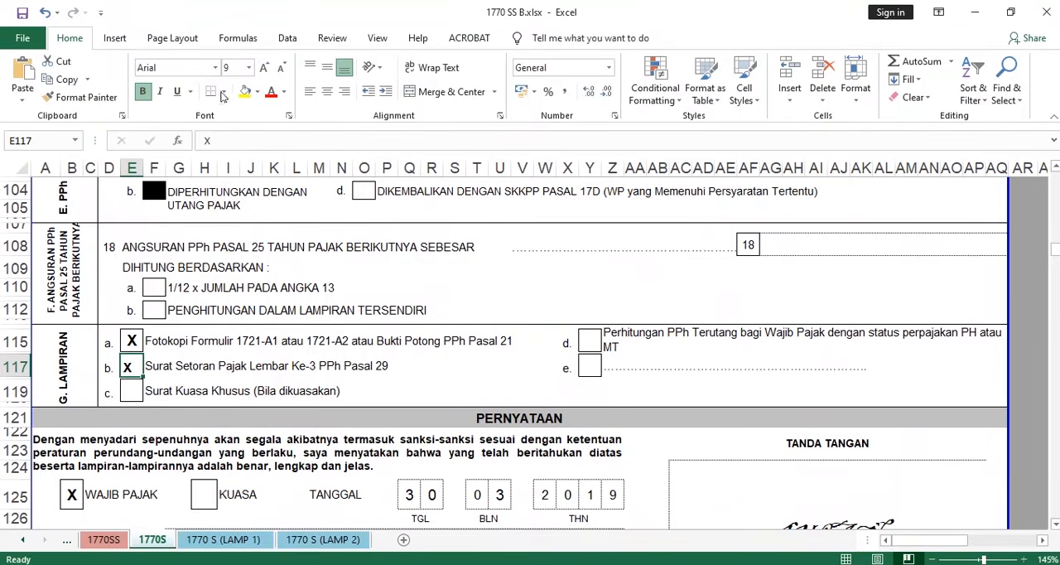
click(327, 91)
click(263, 372)
- Mark attachment c, Surat Kuasa Khusus (Bila dikuasakan), with a centred X
click(139, 393)
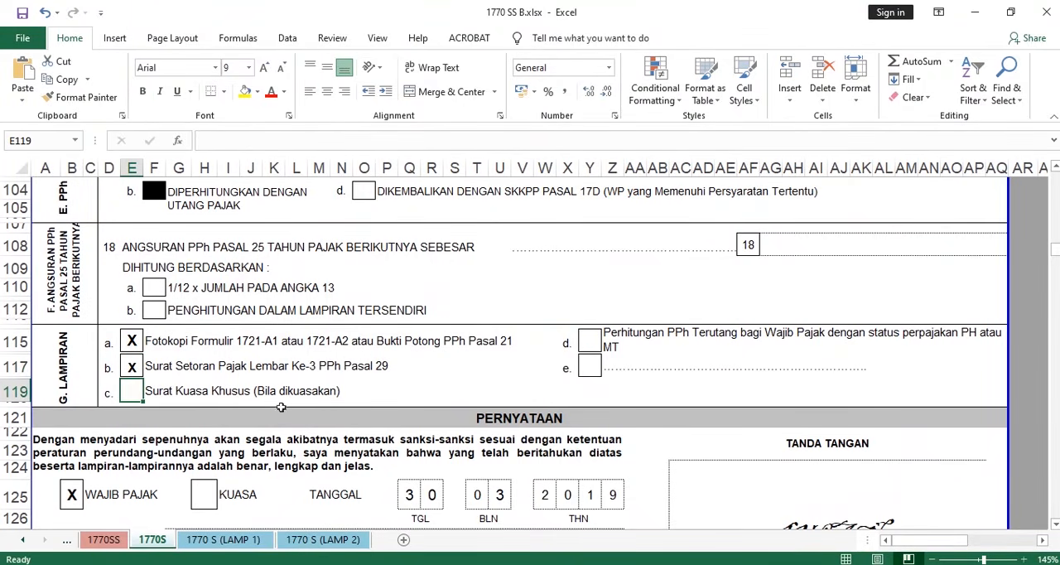
drag(357, 389, 133, 393)
click(126, 391)
drag(131, 389, 356, 390)
click(134, 389)
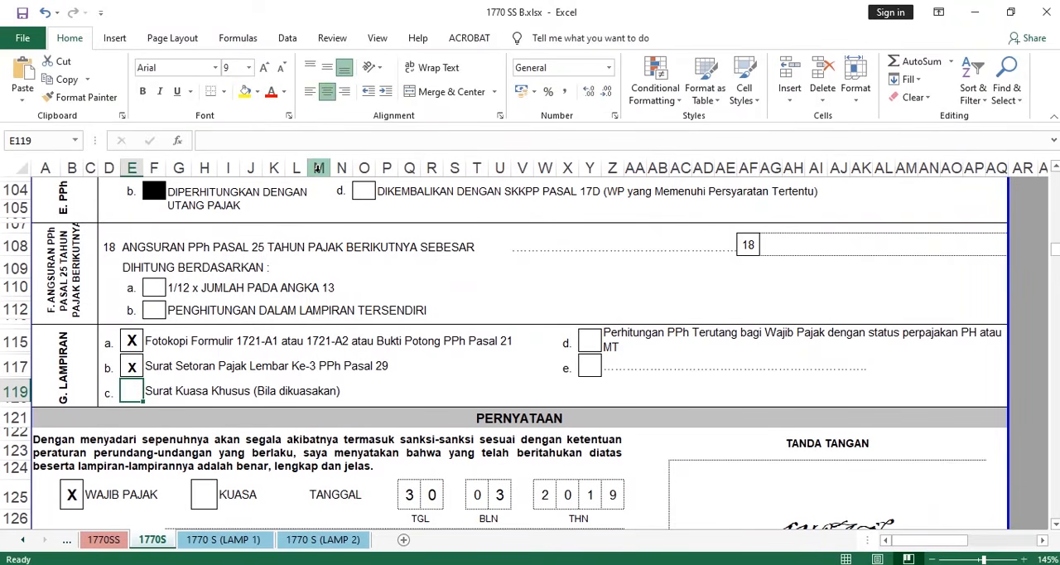
text(C)
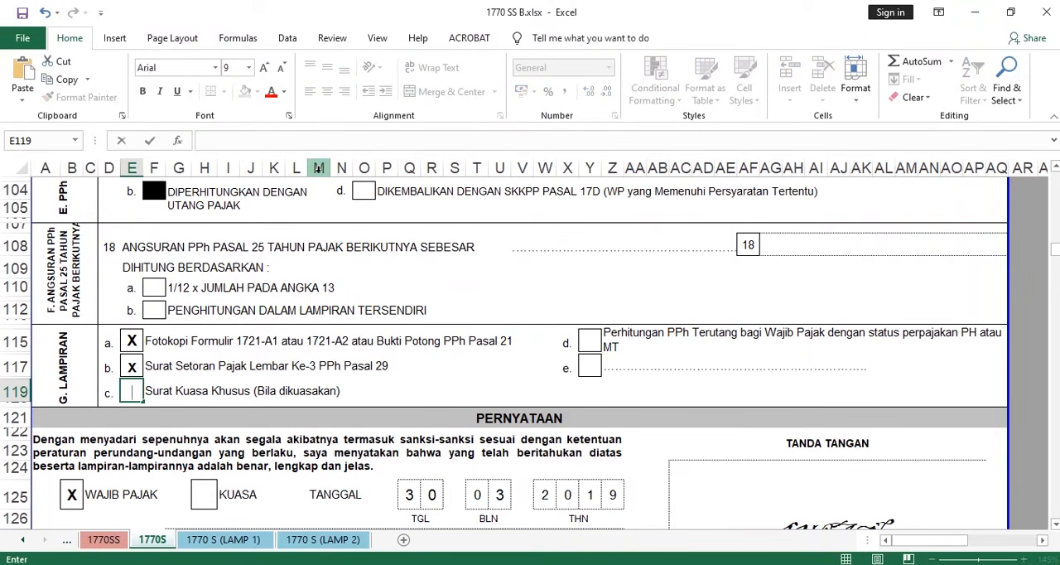
text(X)
click(203, 379)
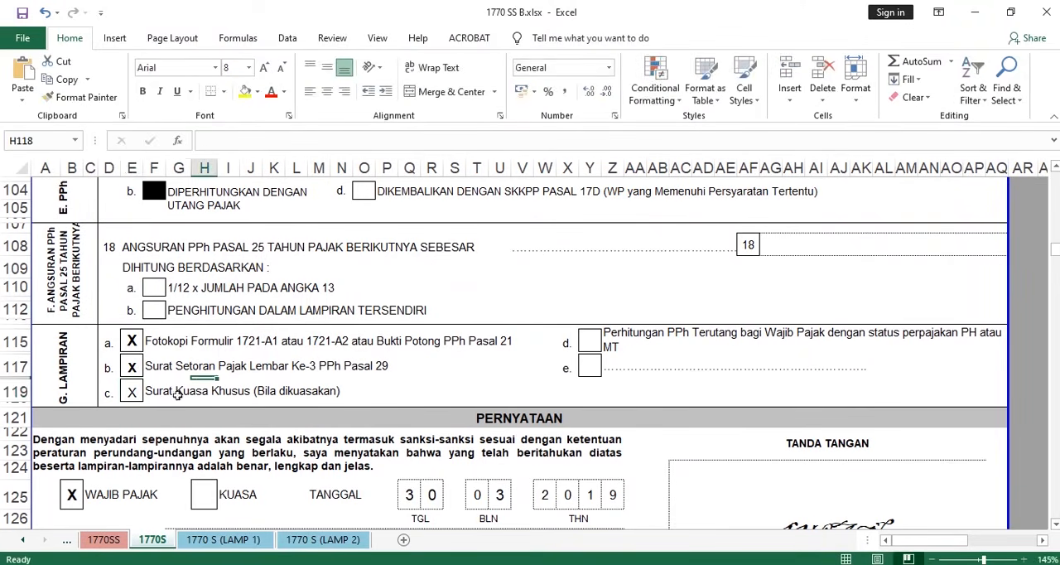
click(147, 396)
click(138, 393)
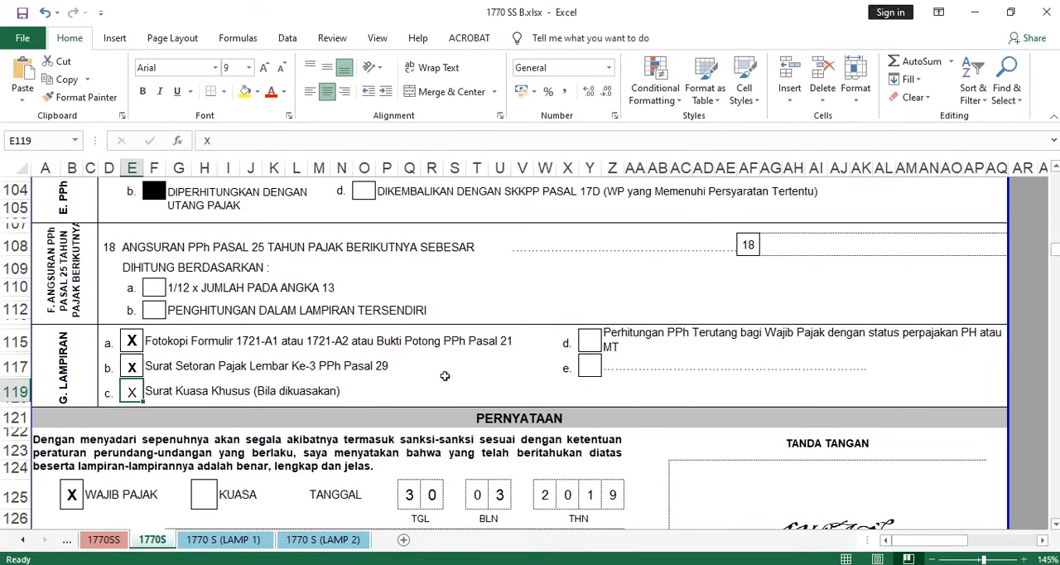
- Clear the X from attachment c, Surat Kuasa Khusus, and check attachment d on PPh Terutang for PH or MT status
key(Delete)
click(319, 398)
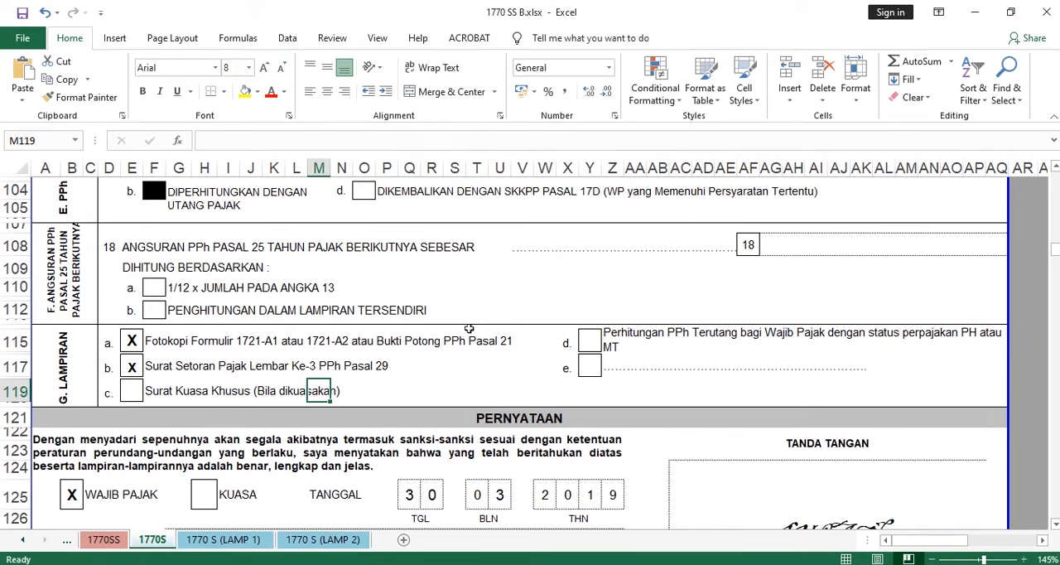
drag(590, 343, 846, 336)
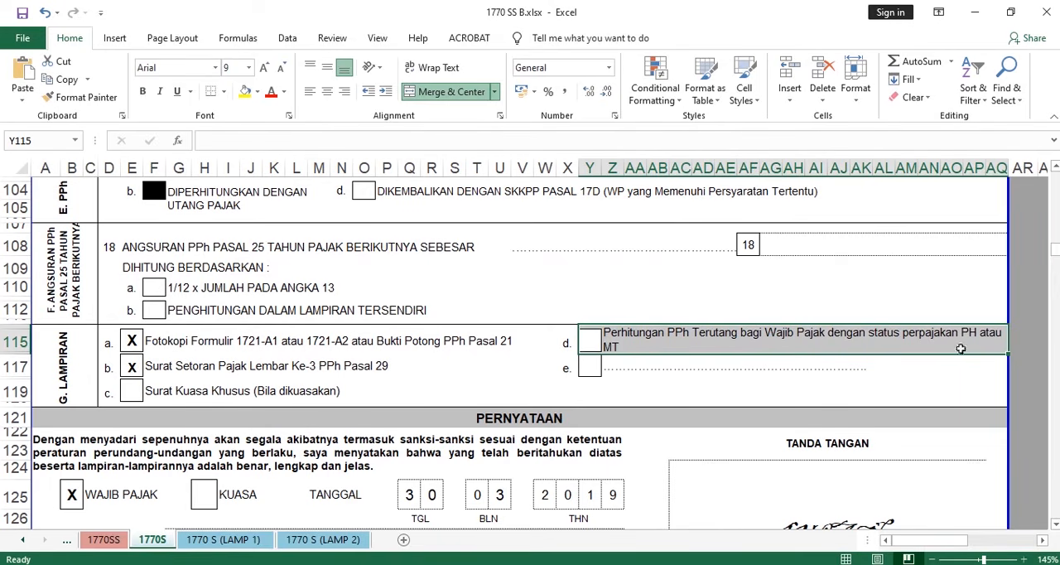
click(633, 337)
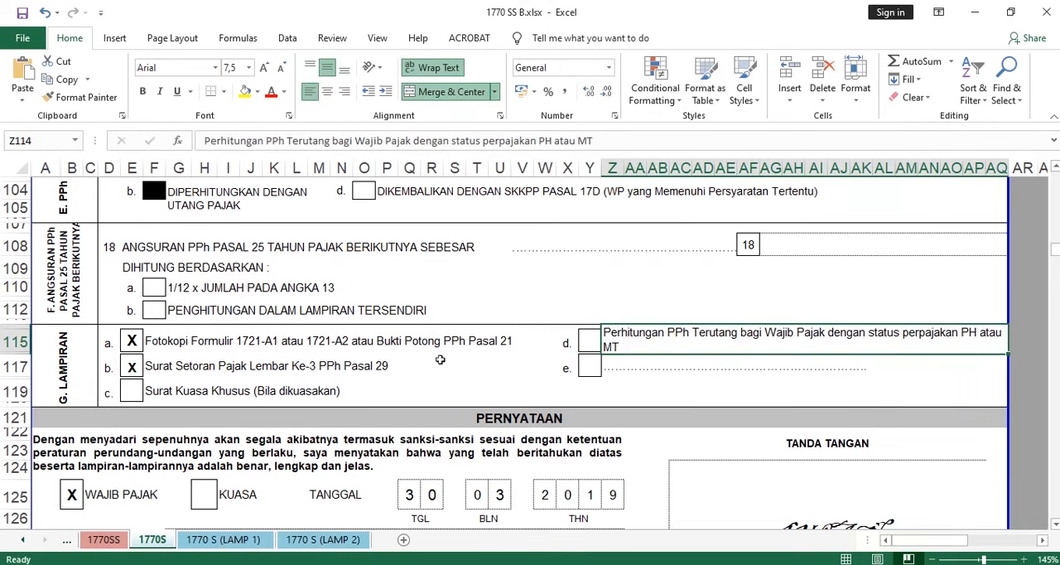
- Review the PERNYATAAN section, covering the WAJIB PAJAK mark, the NAMA LENGKAP, NPWP and TANGGAL fields
scroll(632, 336, down, 2)
scroll(605, 327, up, 1)
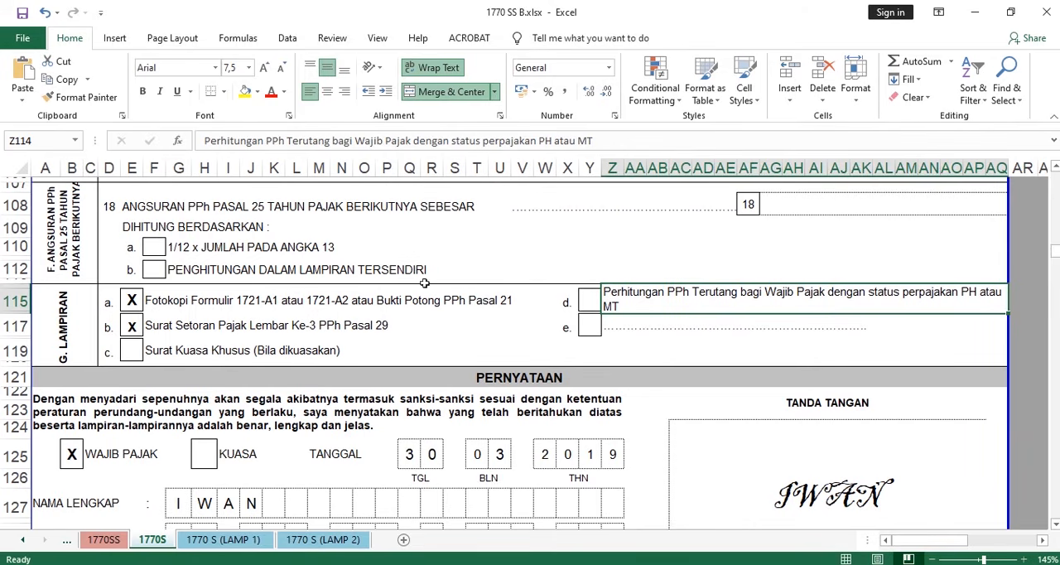
scroll(424, 283, down, 3)
scroll(184, 313, down, 1)
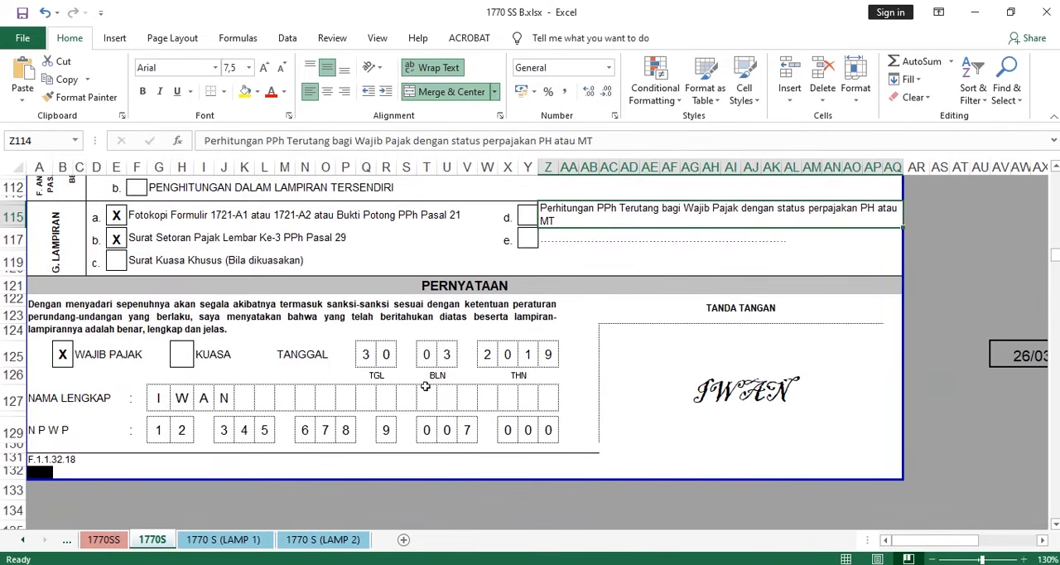
drag(912, 543, 912, 543)
click(62, 356)
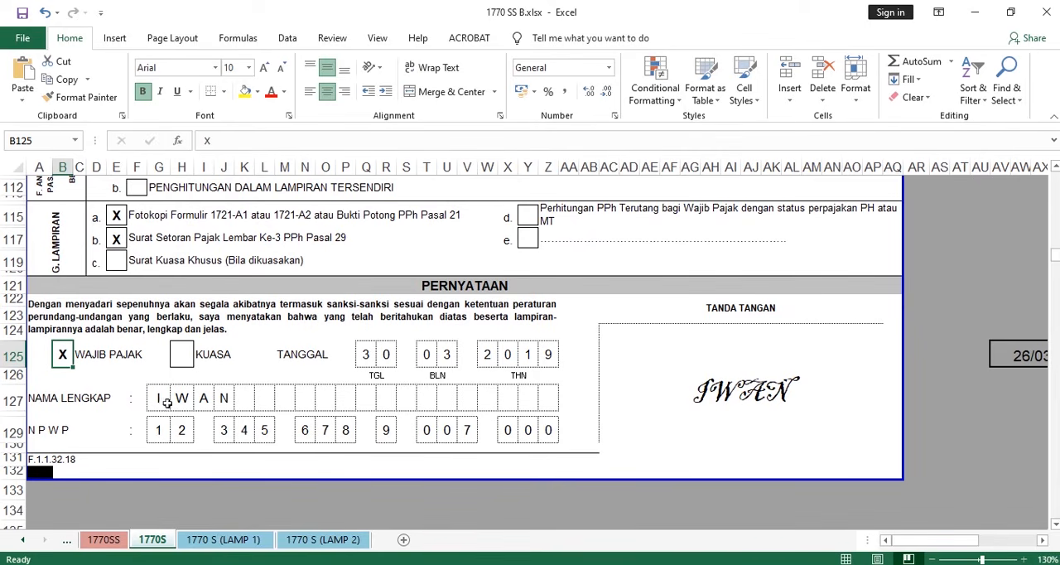
drag(154, 398, 225, 399)
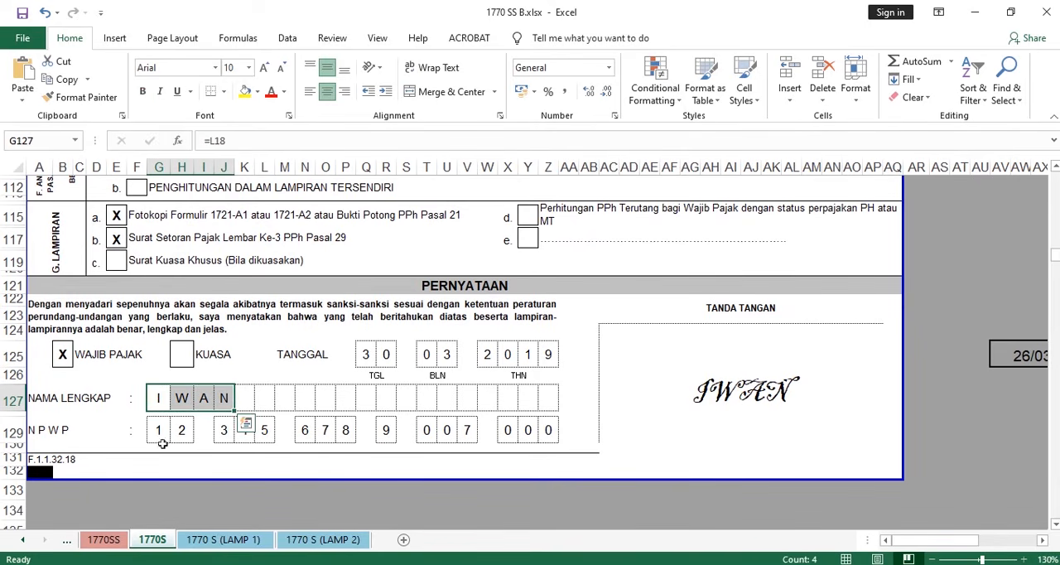
click(168, 434)
drag(169, 434, 577, 422)
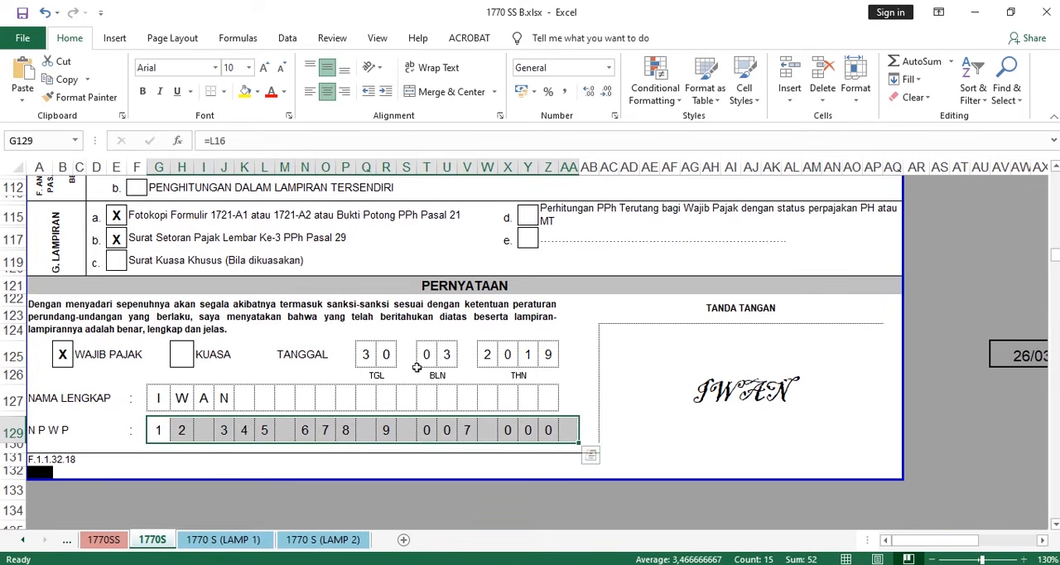
click(372, 355)
drag(395, 354, 551, 361)
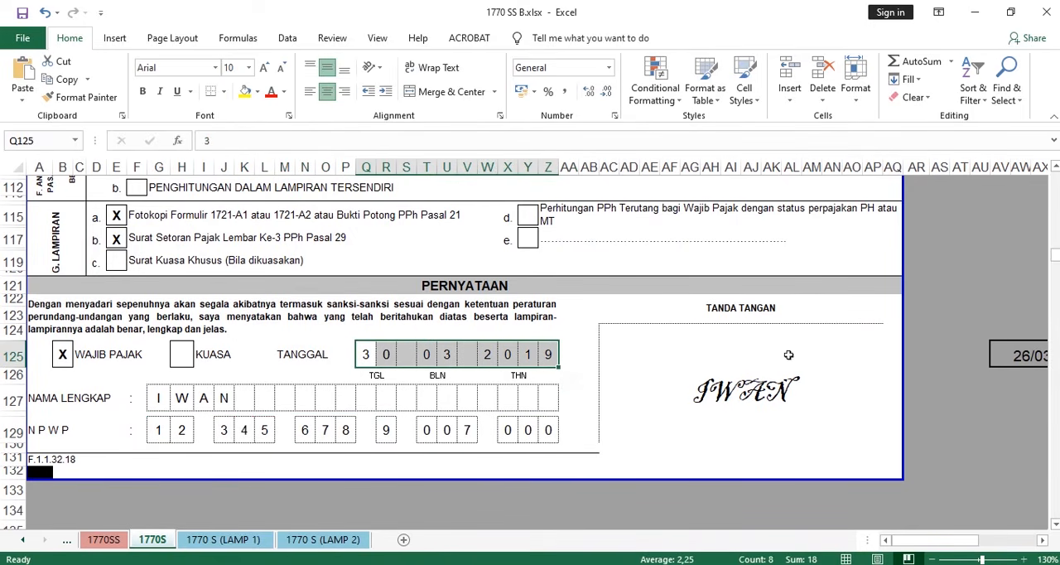
- Go back to the beginning of form 1770 S and review its header and the IDENTITAS section
scroll(760, 379, up, 20)
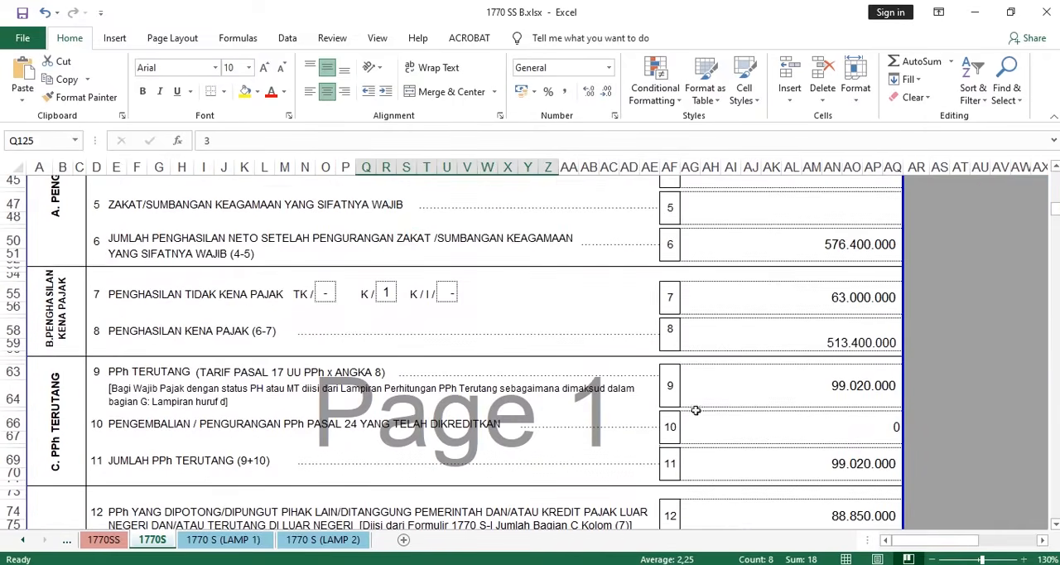
scroll(418, 345, up, 6)
scroll(415, 337, up, 1)
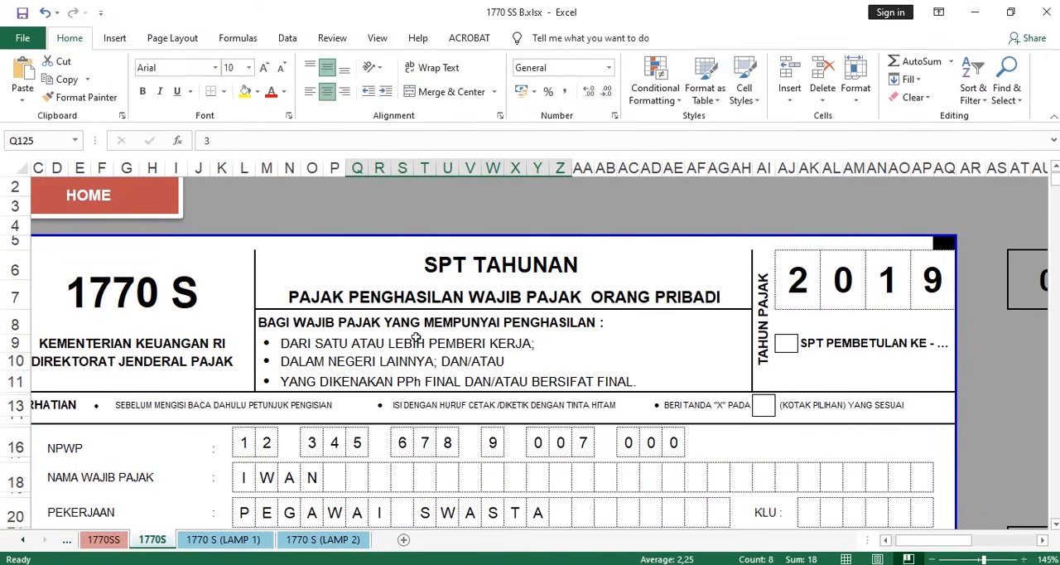
drag(921, 546, 836, 547)
scroll(605, 428, down, 4)
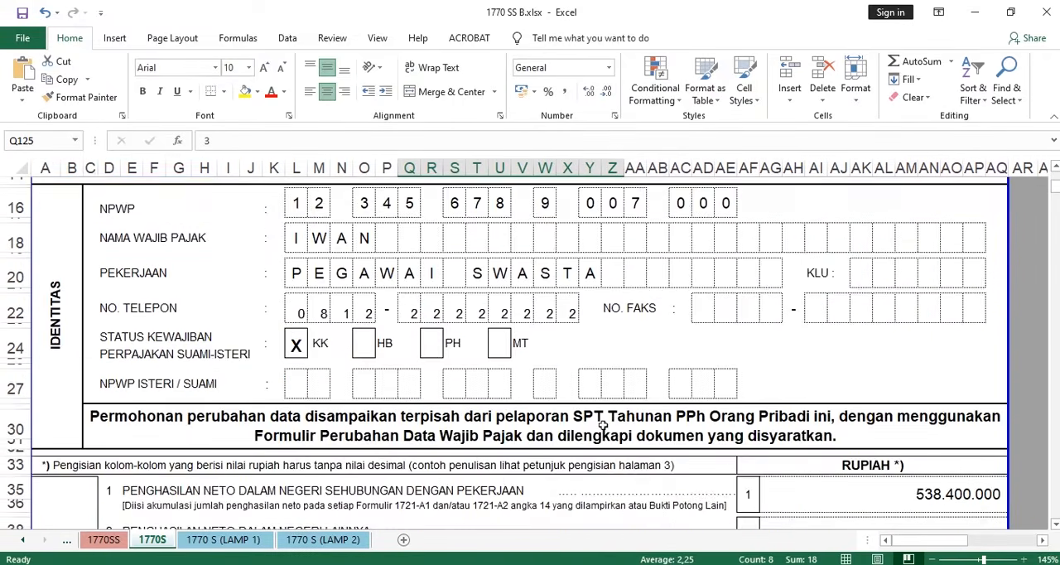
scroll(604, 425, up, 5)
scroll(603, 425, down, 8)
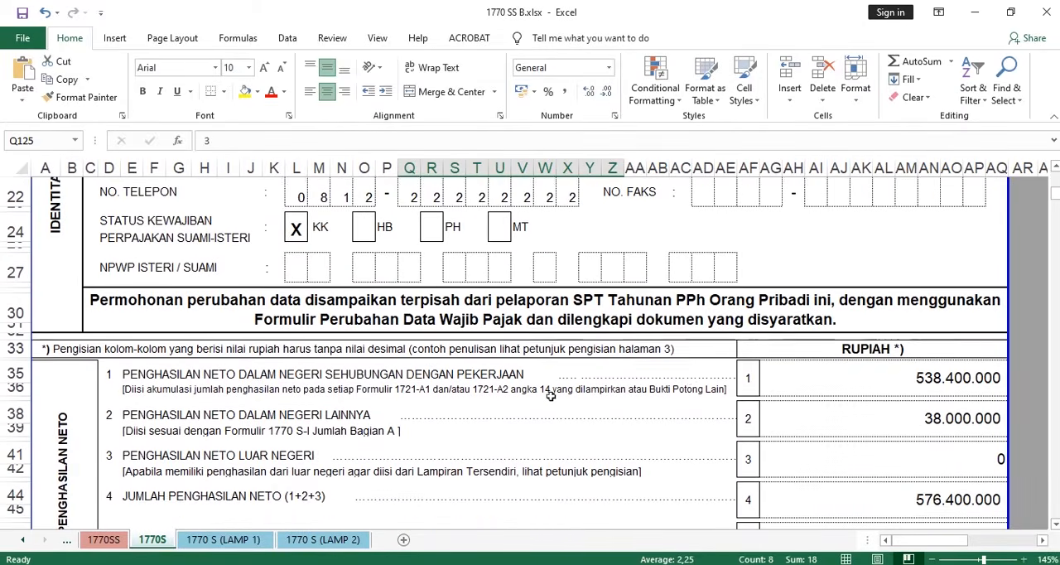
scroll(555, 399, up, 10)
scroll(520, 401, down, 1)
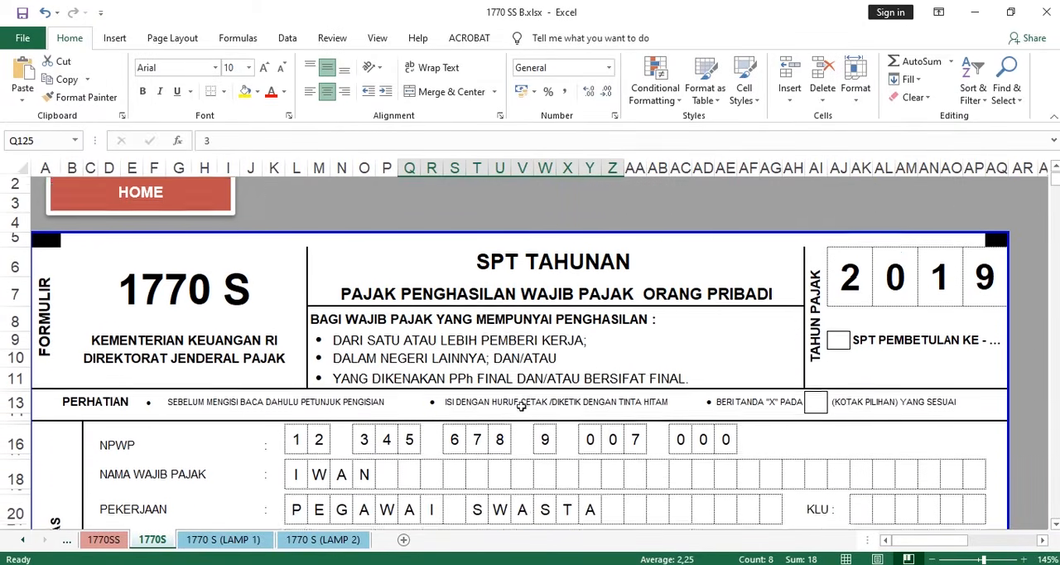
scroll(523, 389, down, 1)
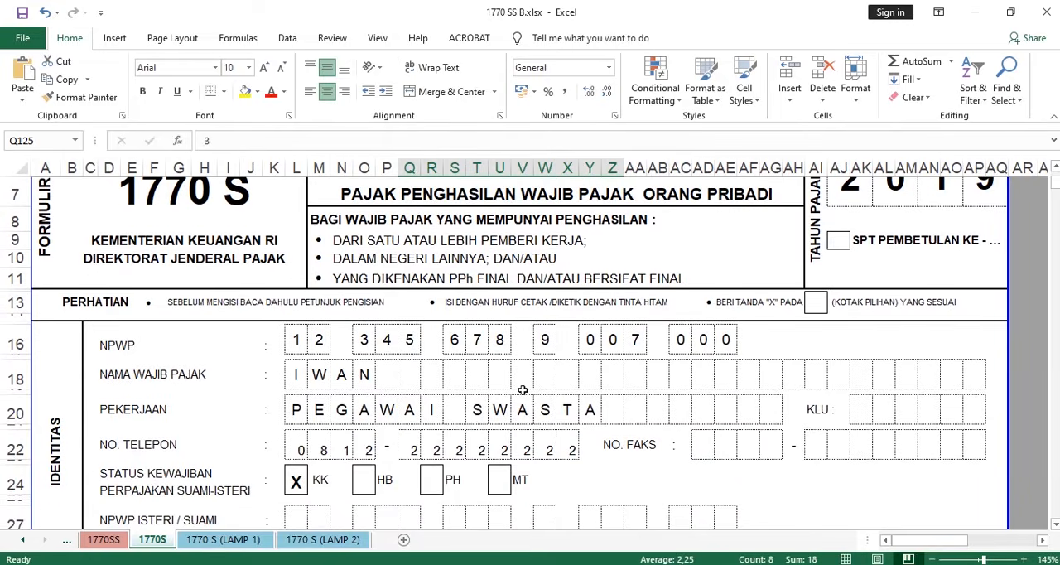
scroll(522, 389, up, 1)
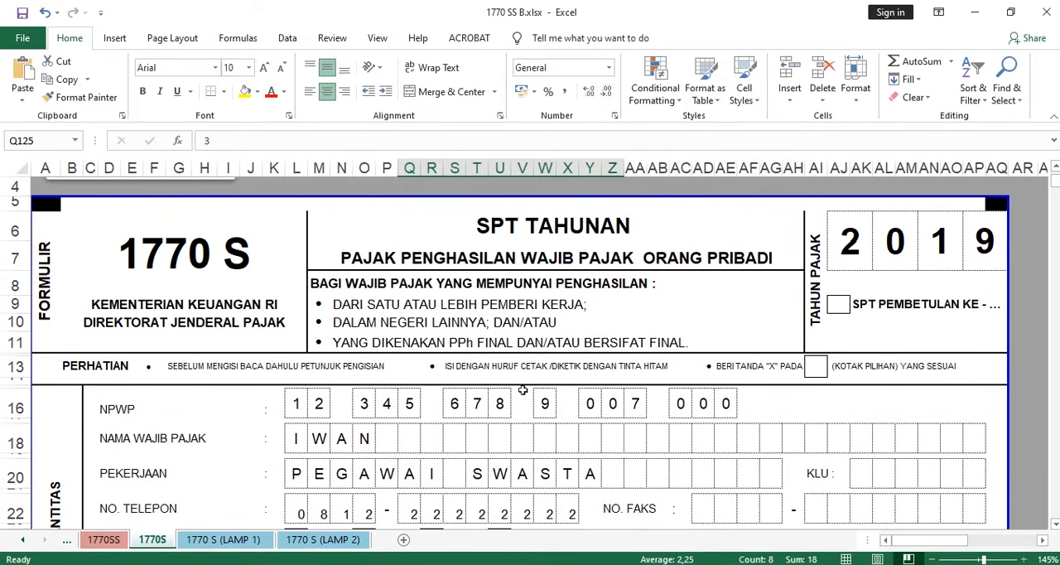
scroll(638, 395, down, 3)
scroll(638, 395, up, 1)
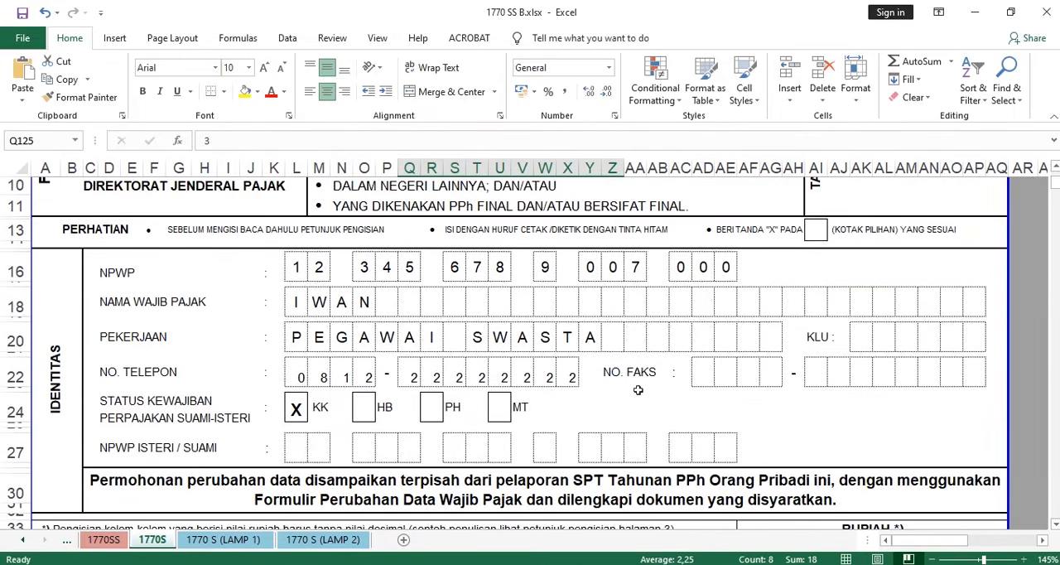
- Read through the completed form from PENGHASILAN NETO in section A to the NPWP in the PERNYATAAN section
scroll(637, 390, down, 3)
scroll(638, 390, down, 9)
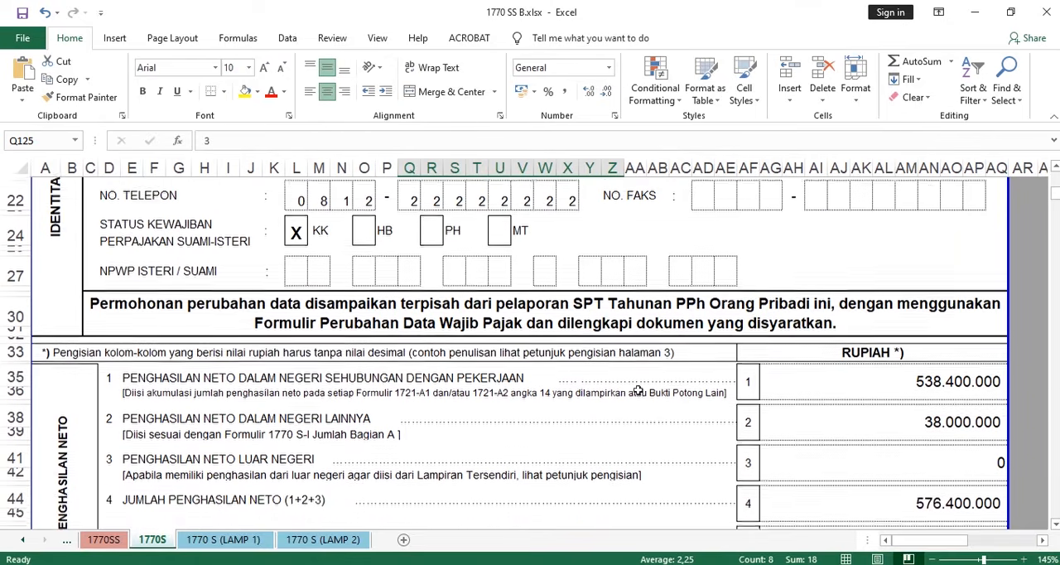
scroll(637, 389, down, 5)
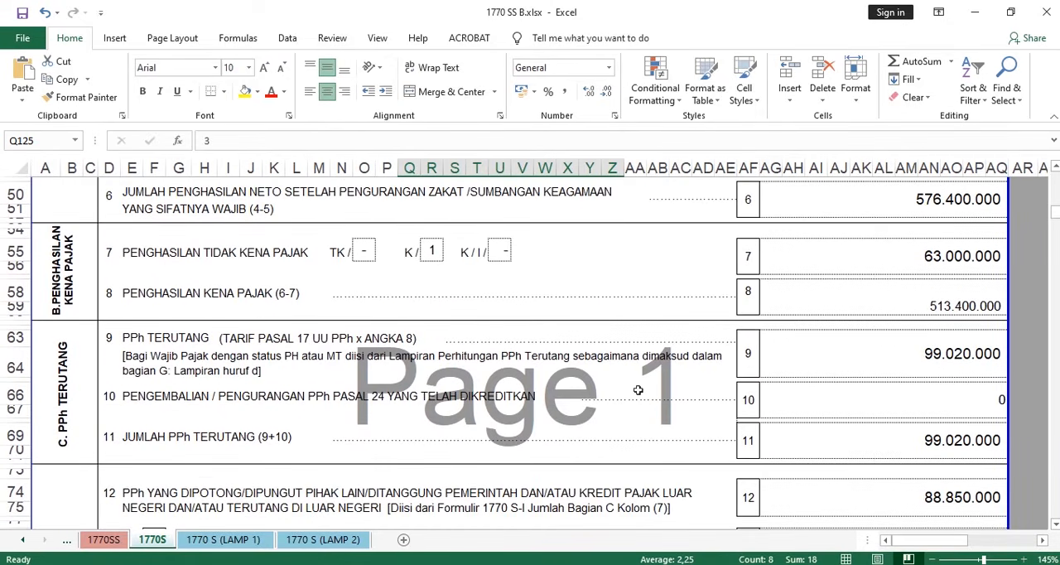
scroll(638, 389, down, 5)
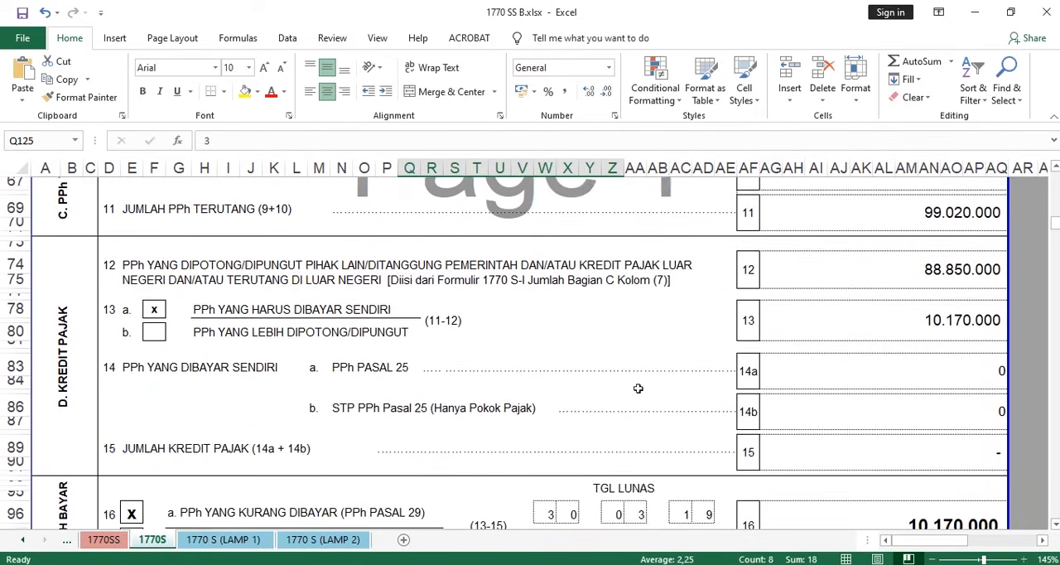
scroll(639, 387, down, 2)
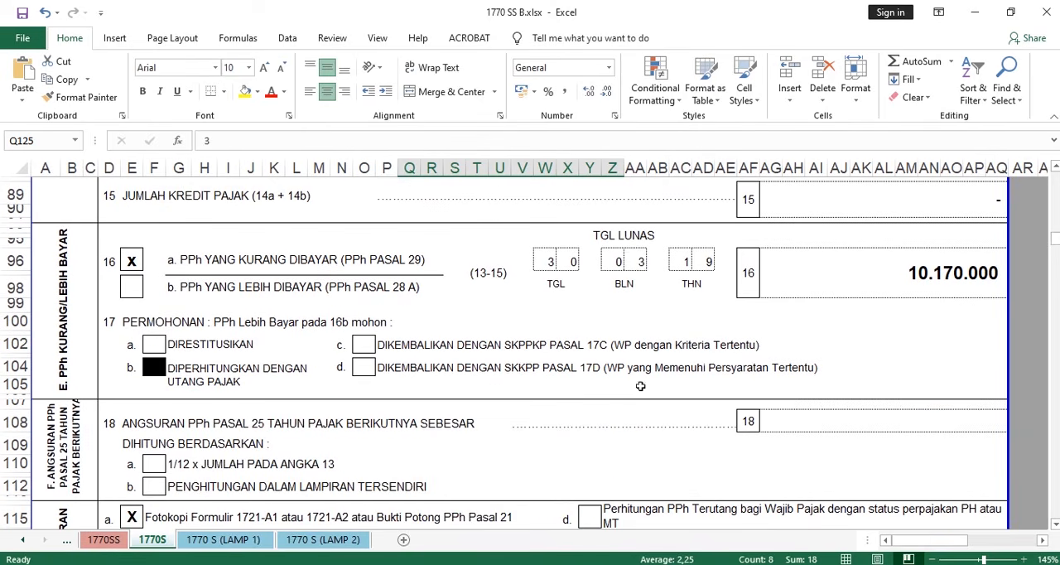
scroll(492, 435, down, 6)
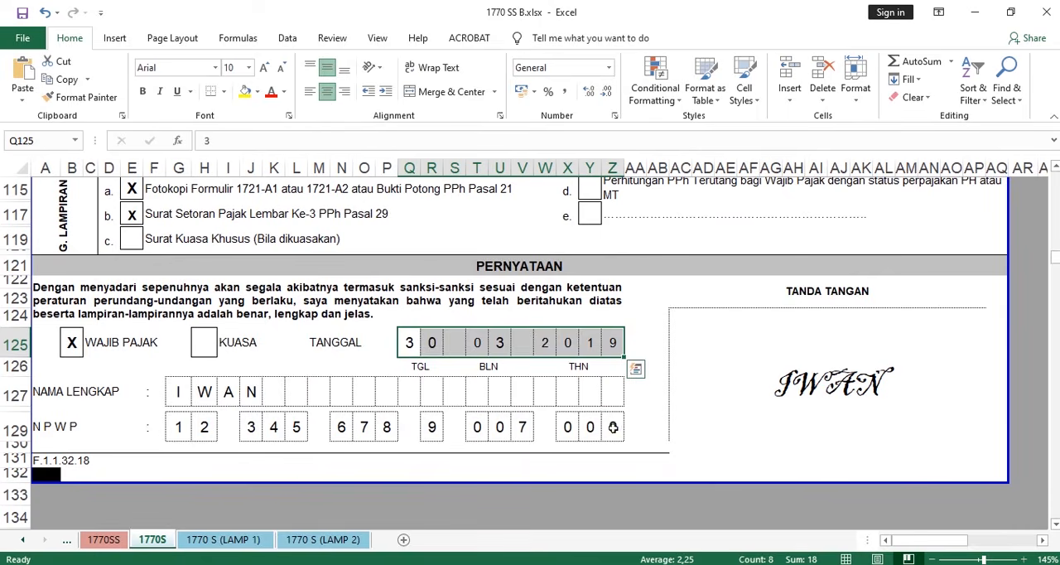
click(613, 427)
- Recheck the rupiah amounts of lines 1 to 6 in section A, PENGHASILAN NETO, and return to the IDENTITAS section
scroll(372, 389, up, 6)
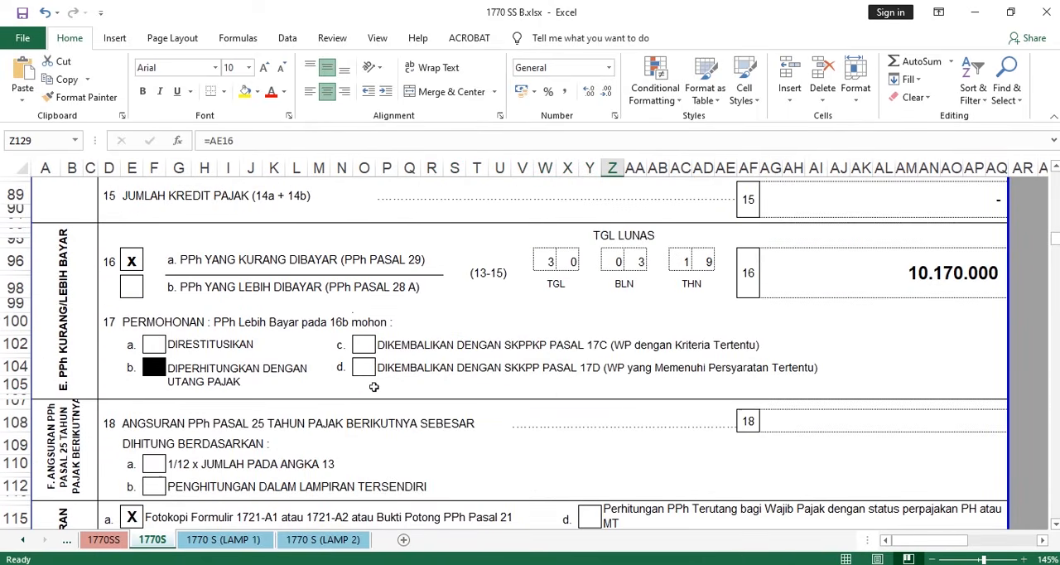
scroll(374, 386, up, 6)
scroll(374, 387, up, 2)
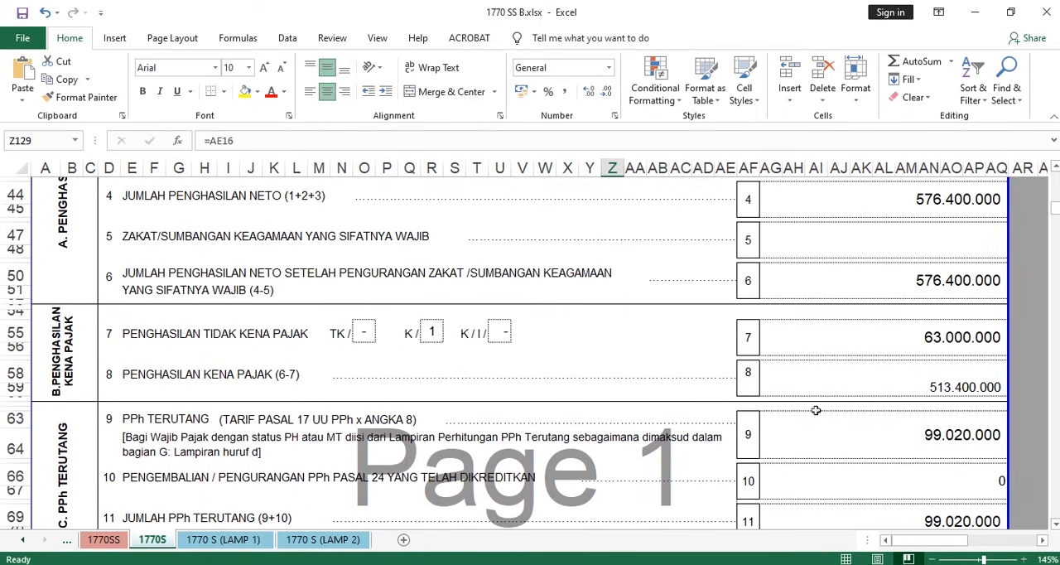
scroll(861, 425, up, 4)
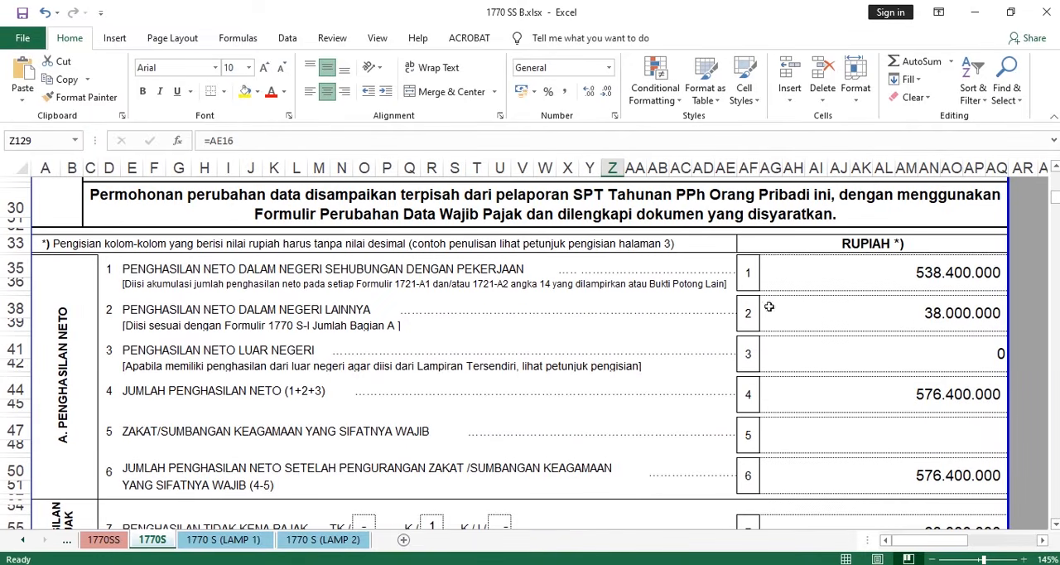
drag(896, 276, 911, 481)
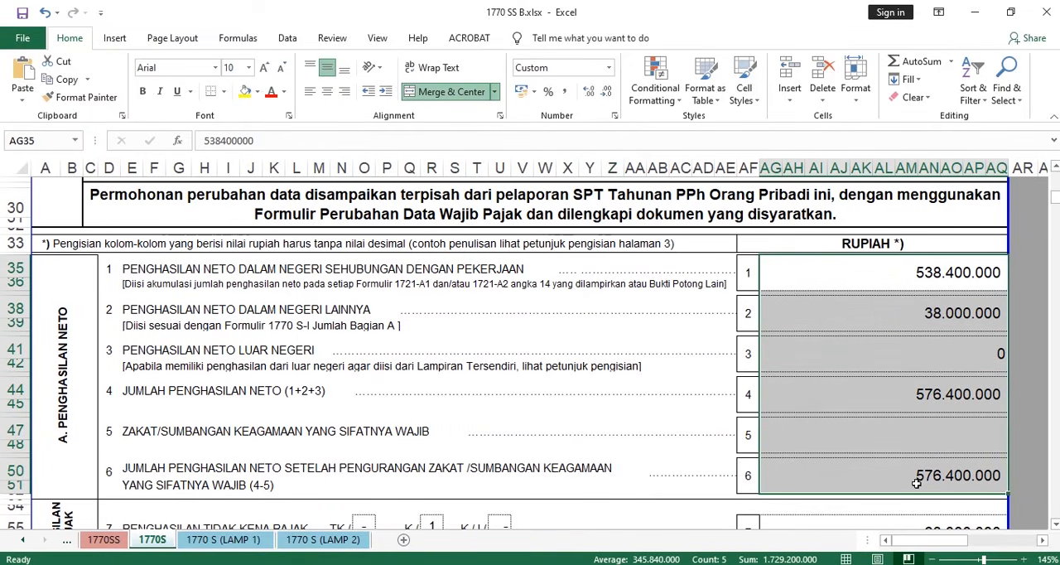
drag(842, 281, 855, 488)
scroll(448, 302, up, 5)
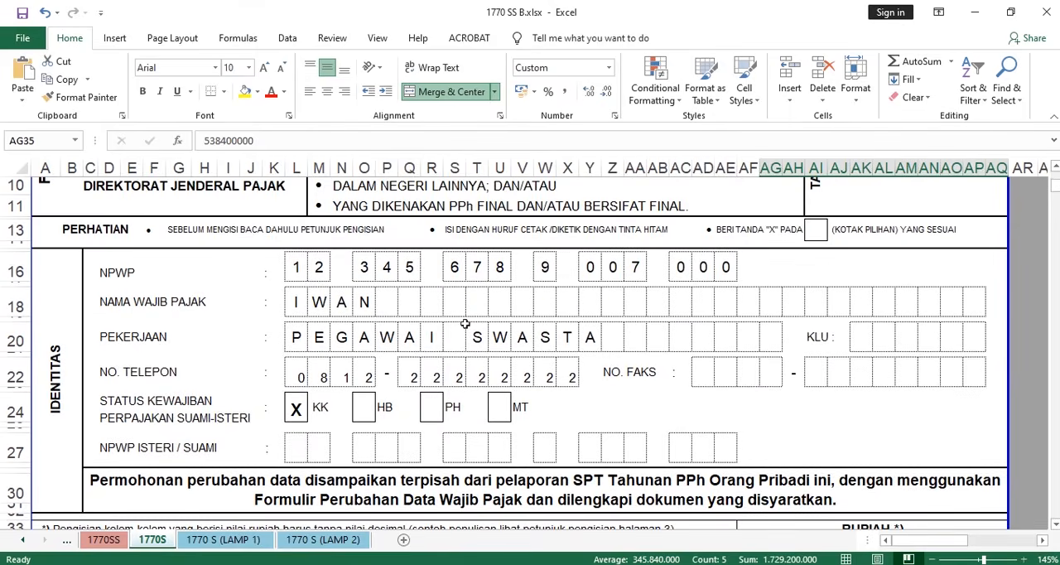